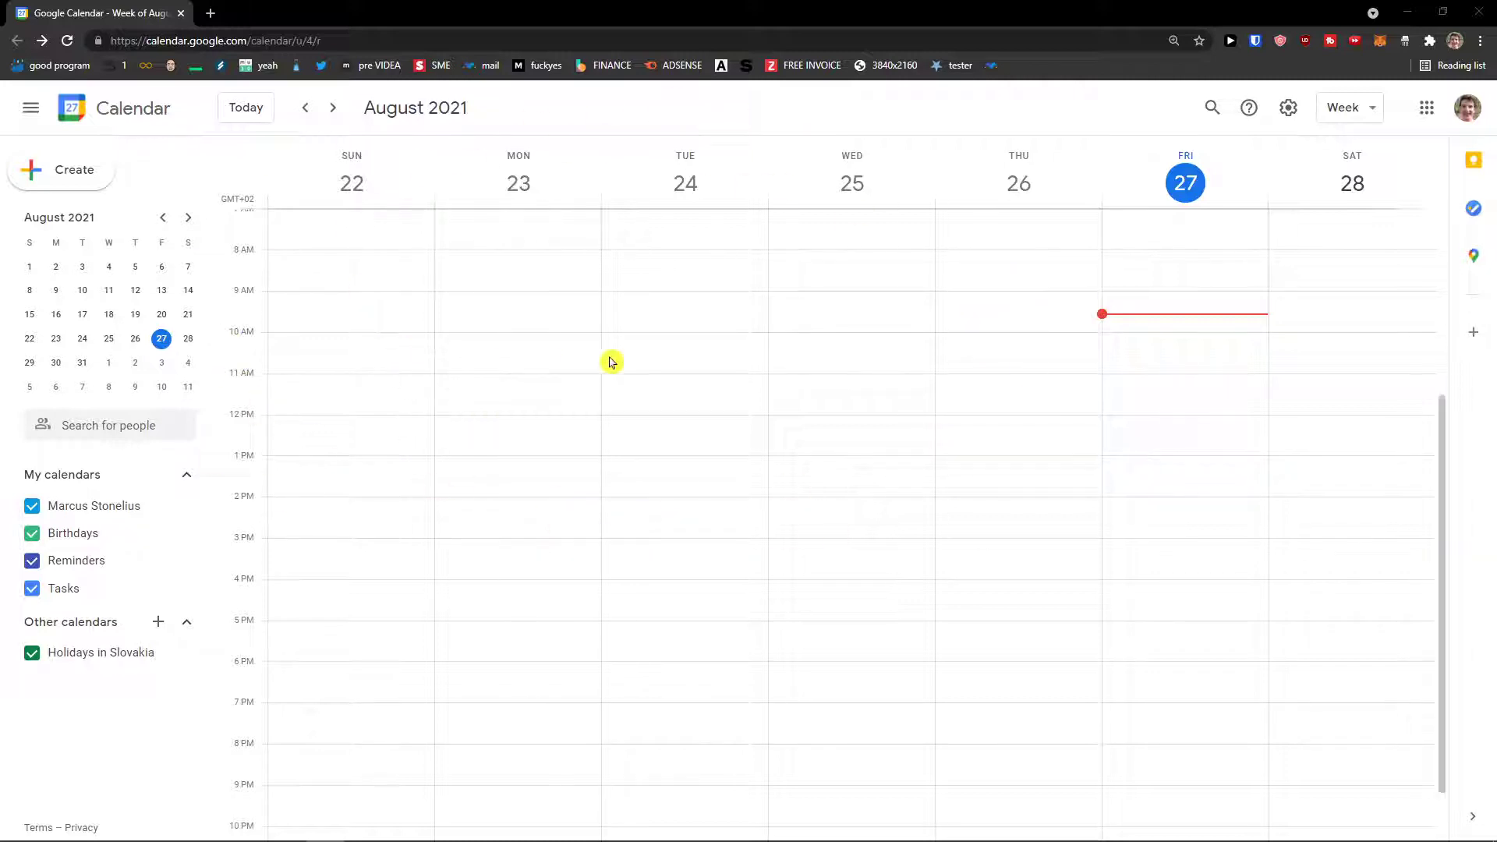
Open Calendar from the Google apps launcher
click(1427, 106)
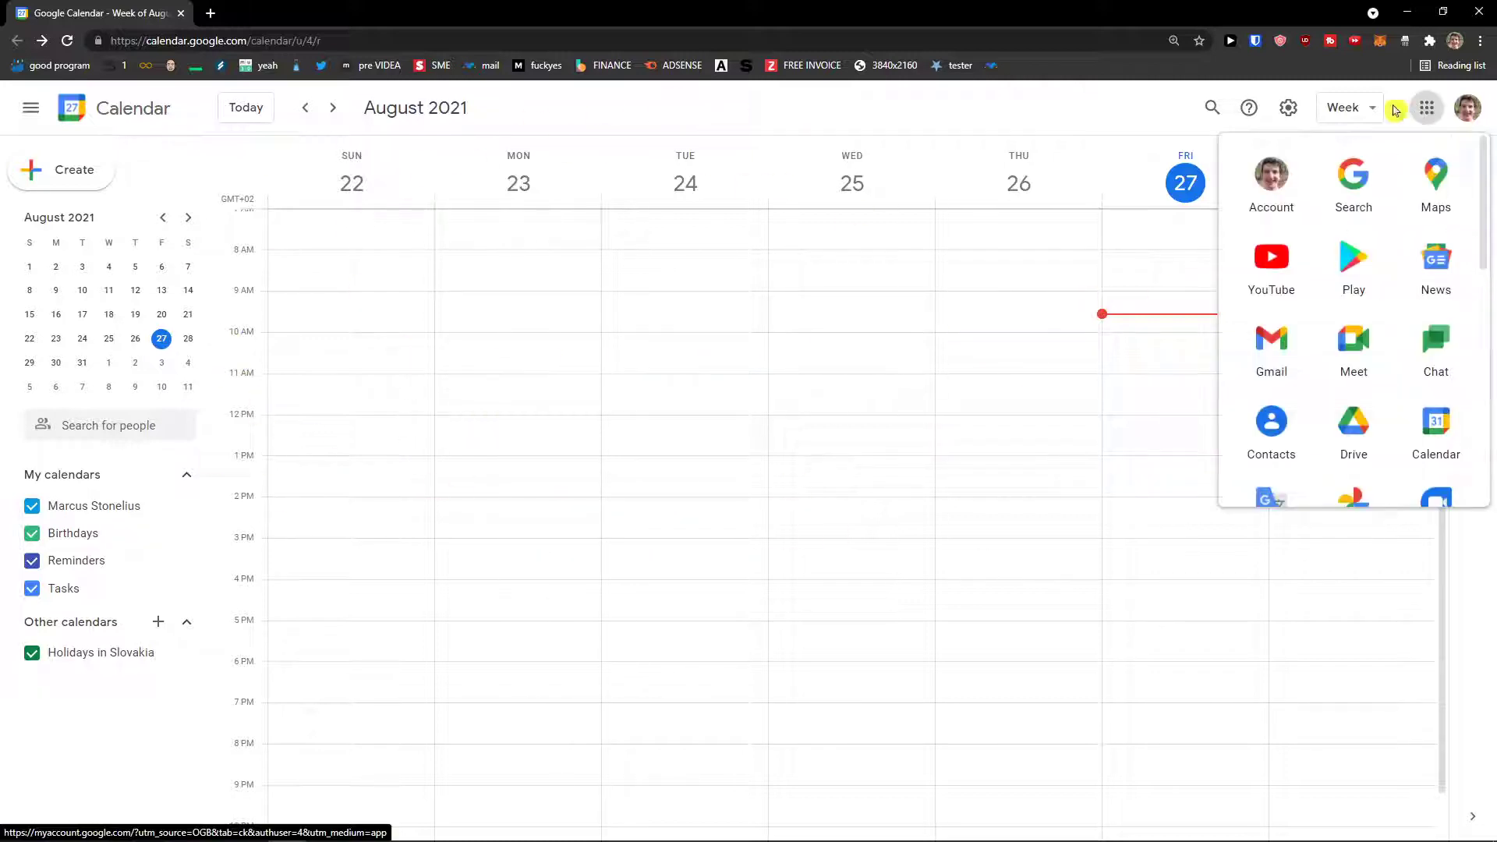
click(1059, 370)
click(1427, 109)
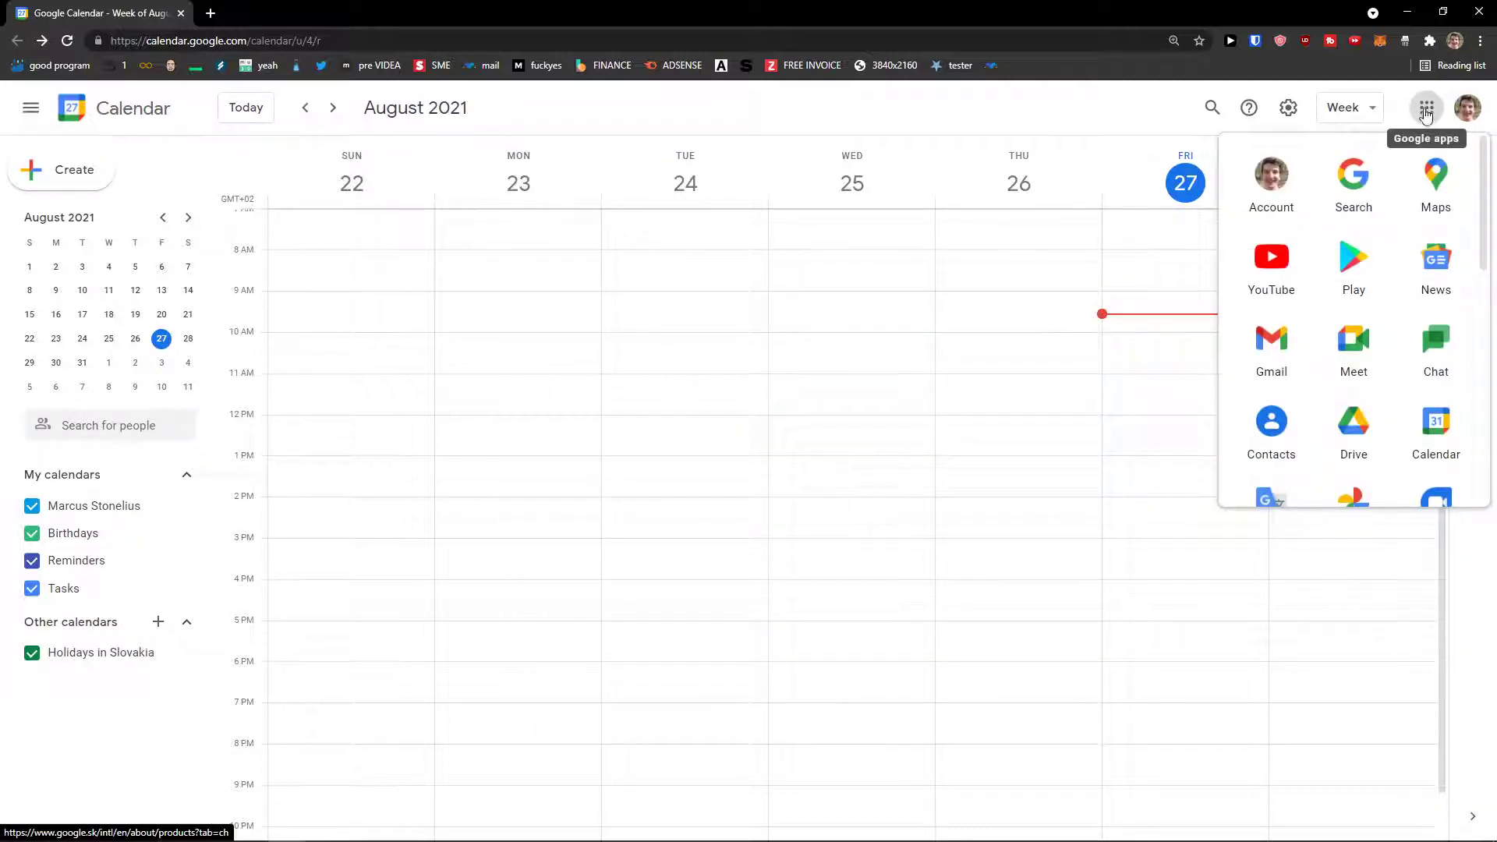
scroll(1354, 267, down, 2)
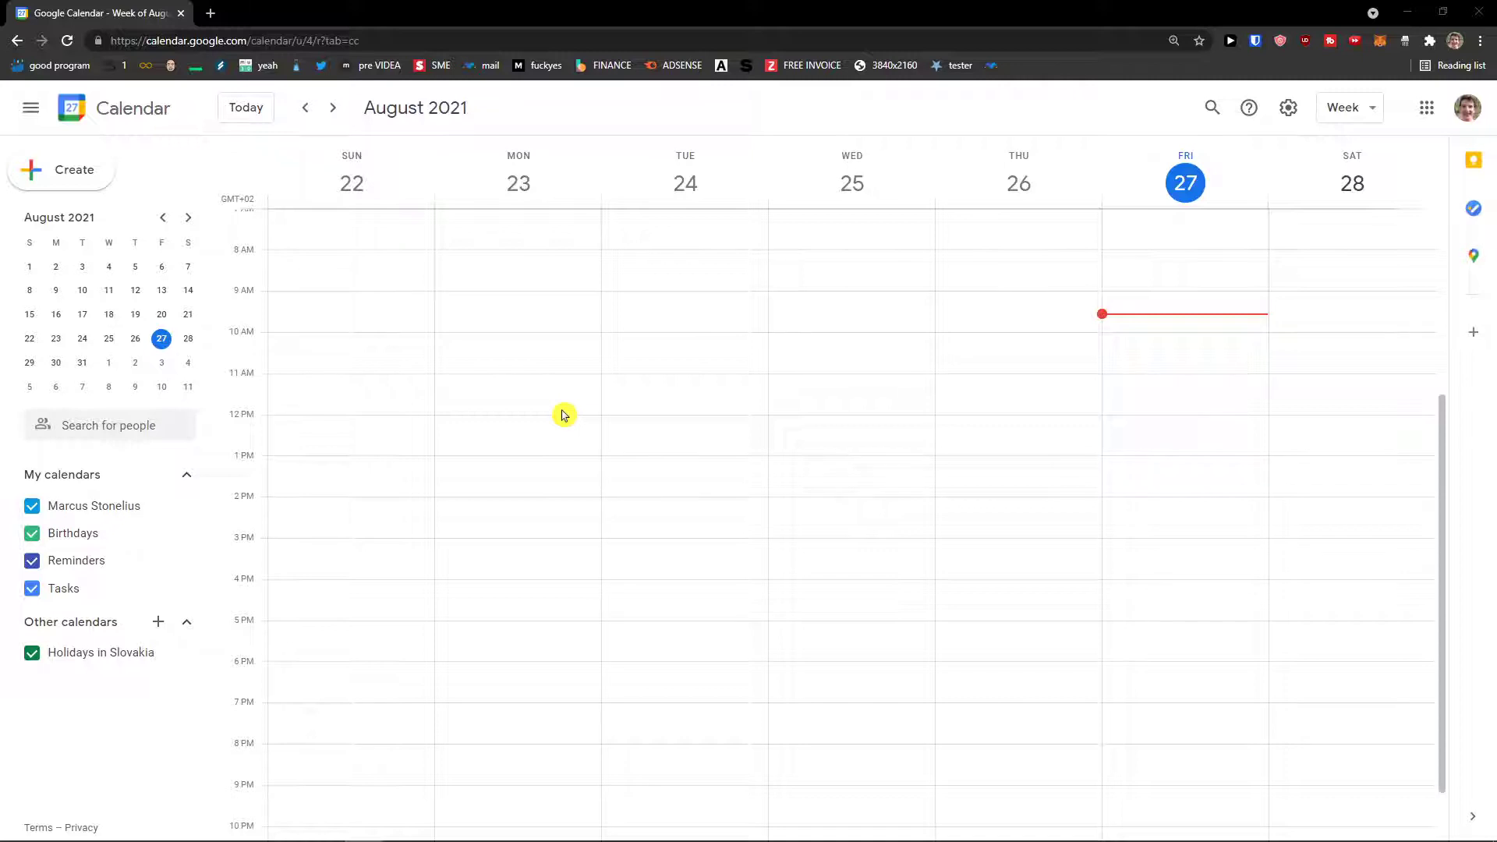
Collapse and expand the calendar's main sidebar
click(31, 109)
click(31, 109)
click(31, 109)
click(31, 110)
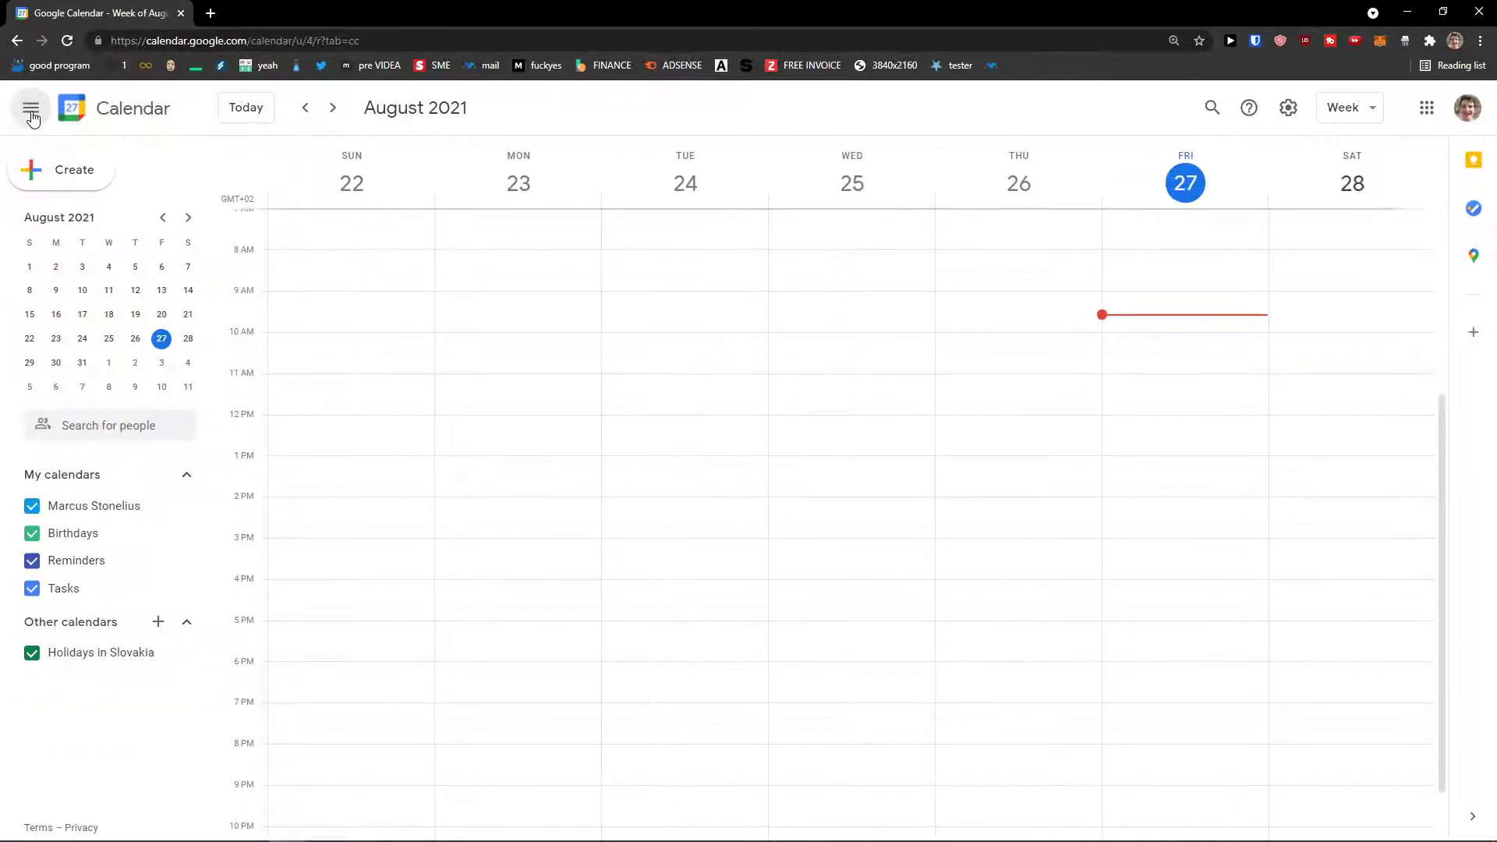
Go to today's date, view the previous week, and return to the current week
click(252, 117)
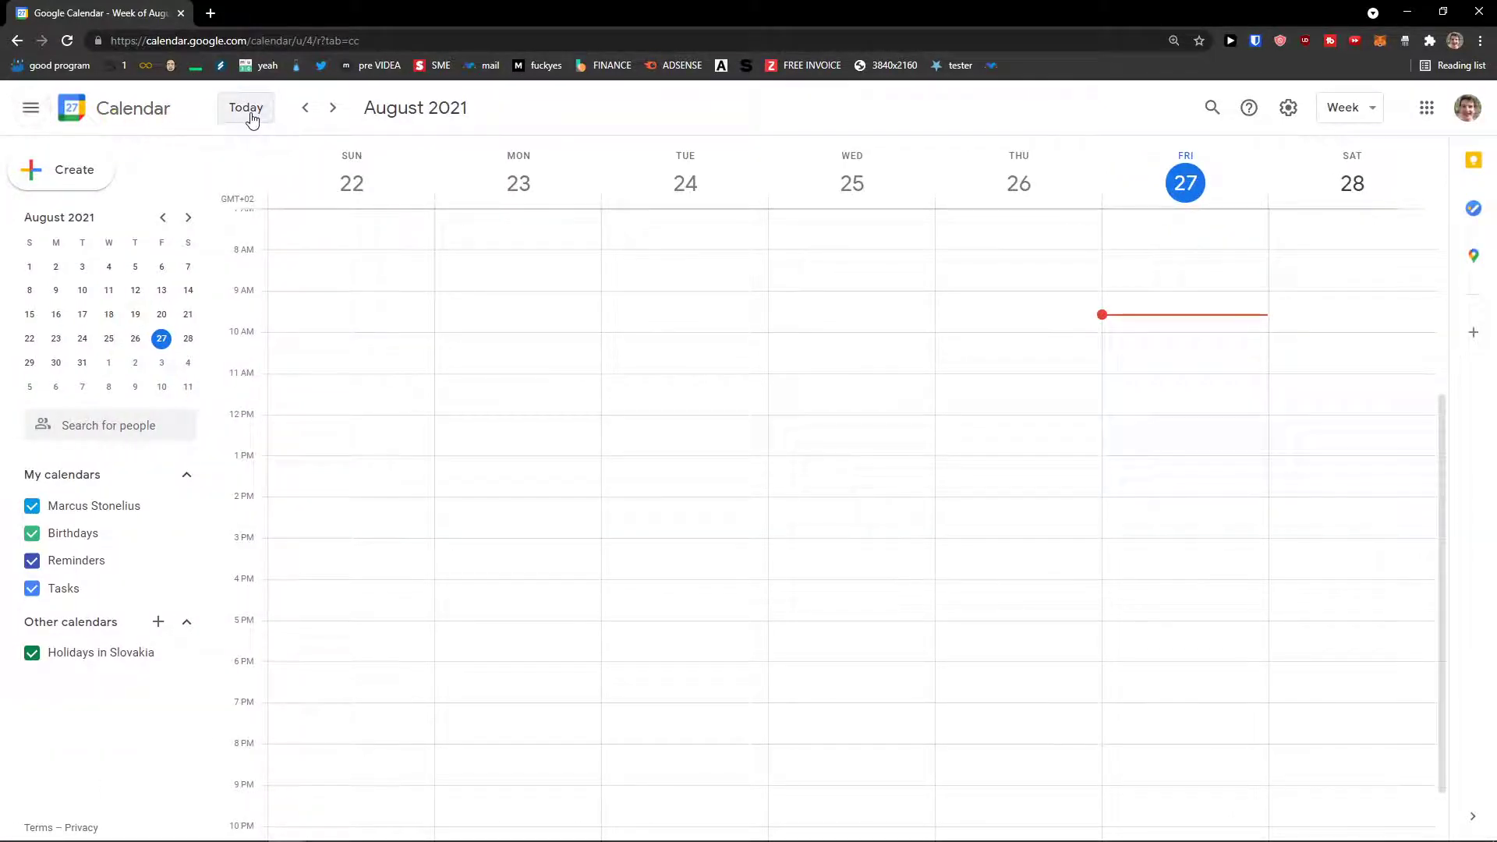
click(306, 109)
click(336, 109)
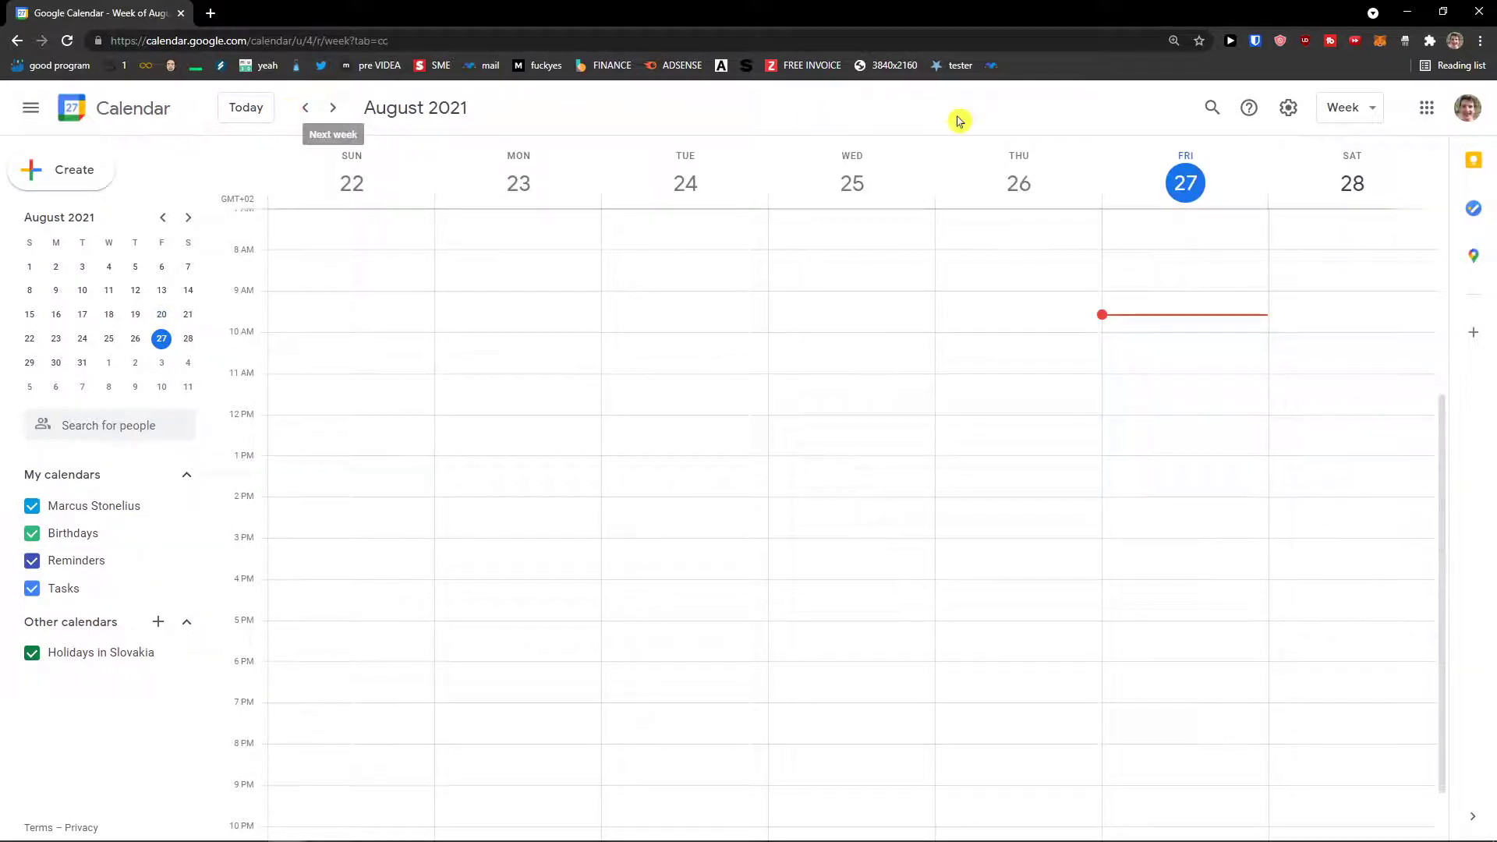
Open the calendar's general settings and review the Language and region options
click(1289, 109)
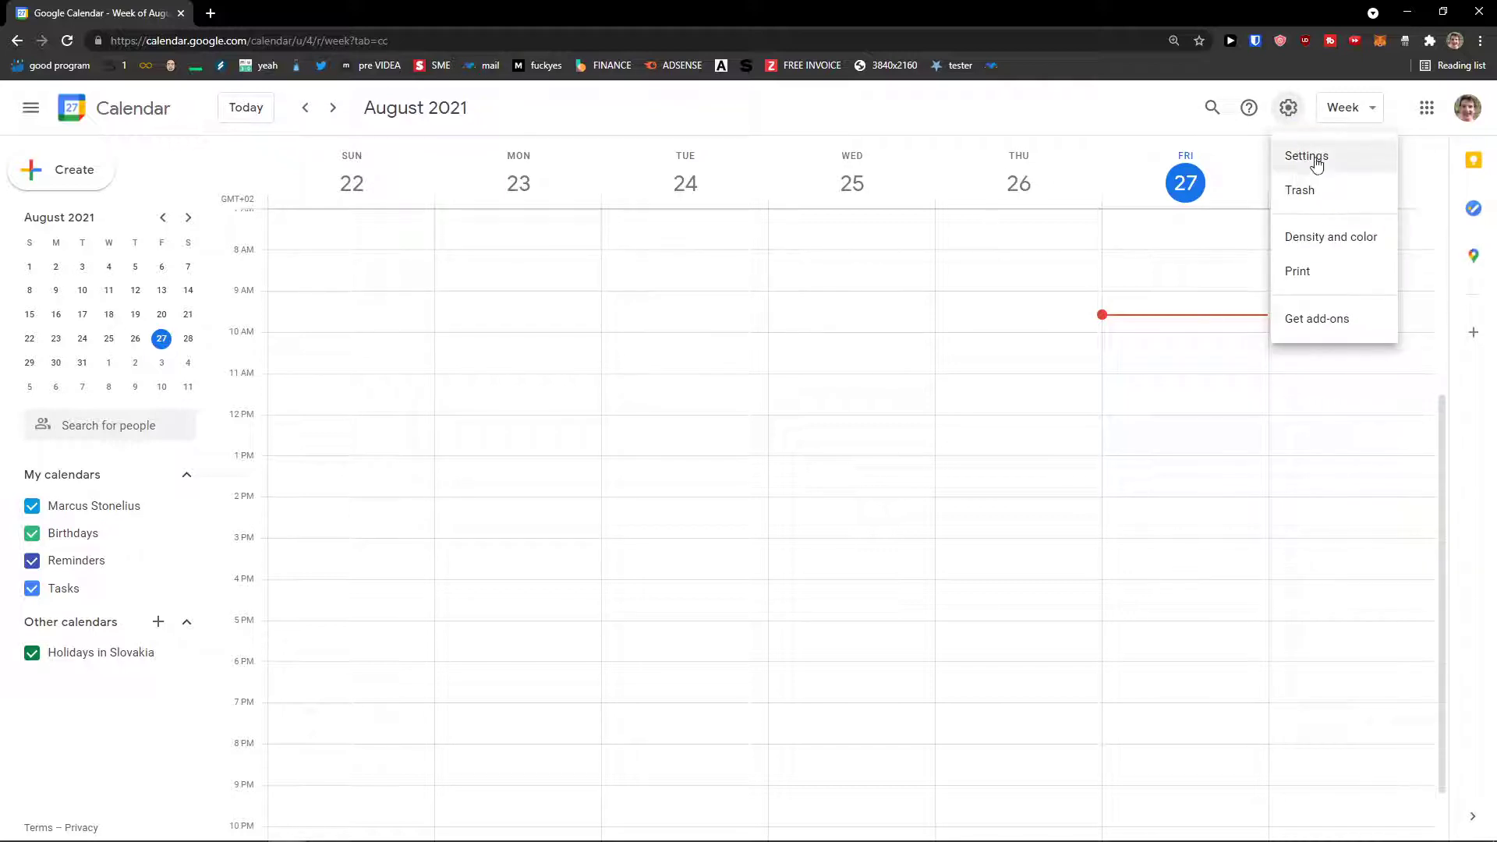
click(1308, 156)
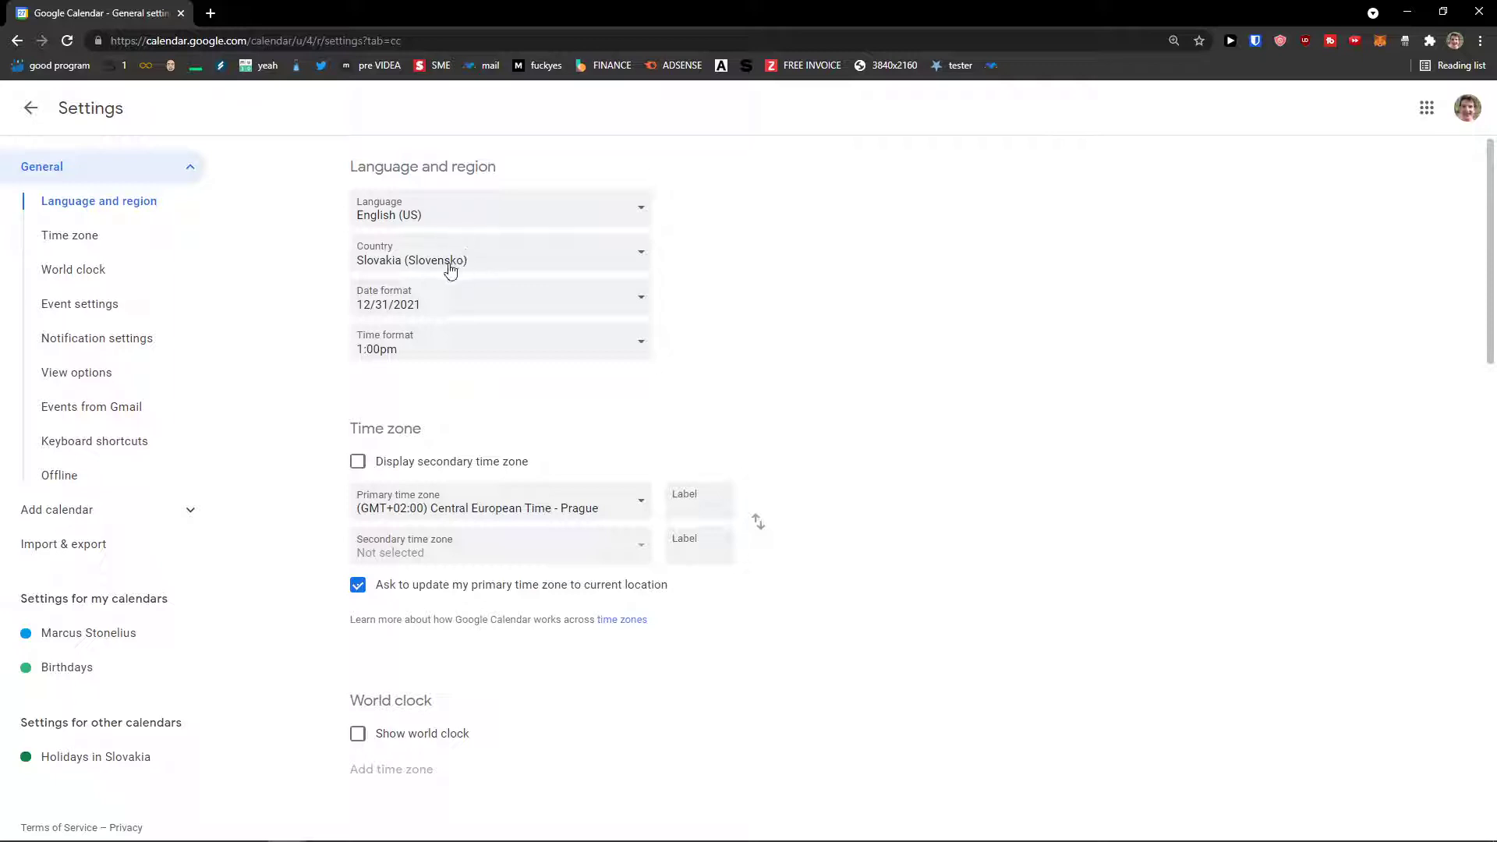
scroll(421, 300, down, 1)
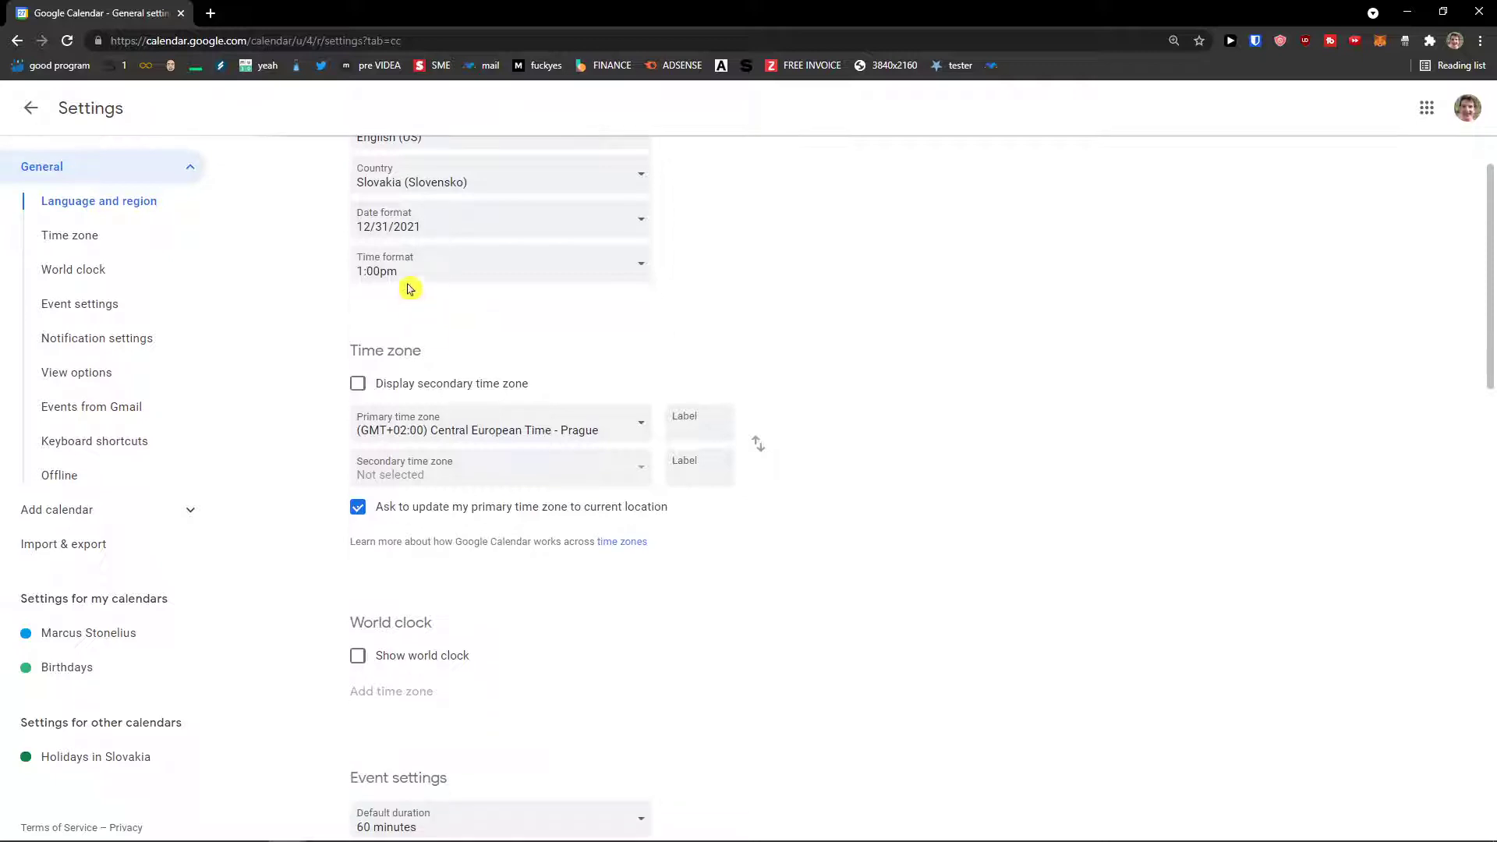
scroll(422, 267, up, 1)
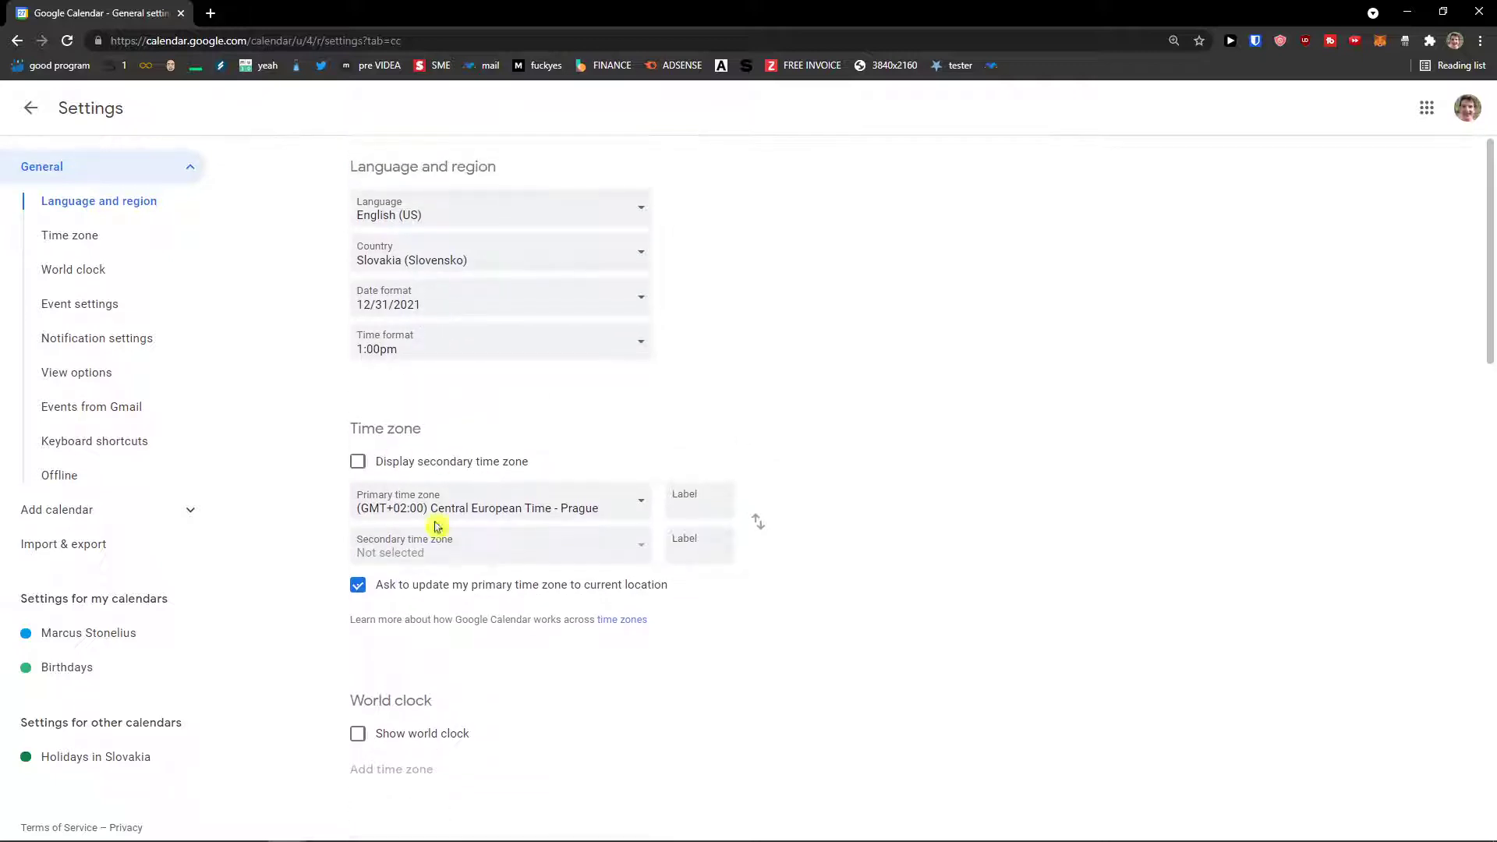
Turn the Show world clock option on and off again
scroll(417, 494, down, 2)
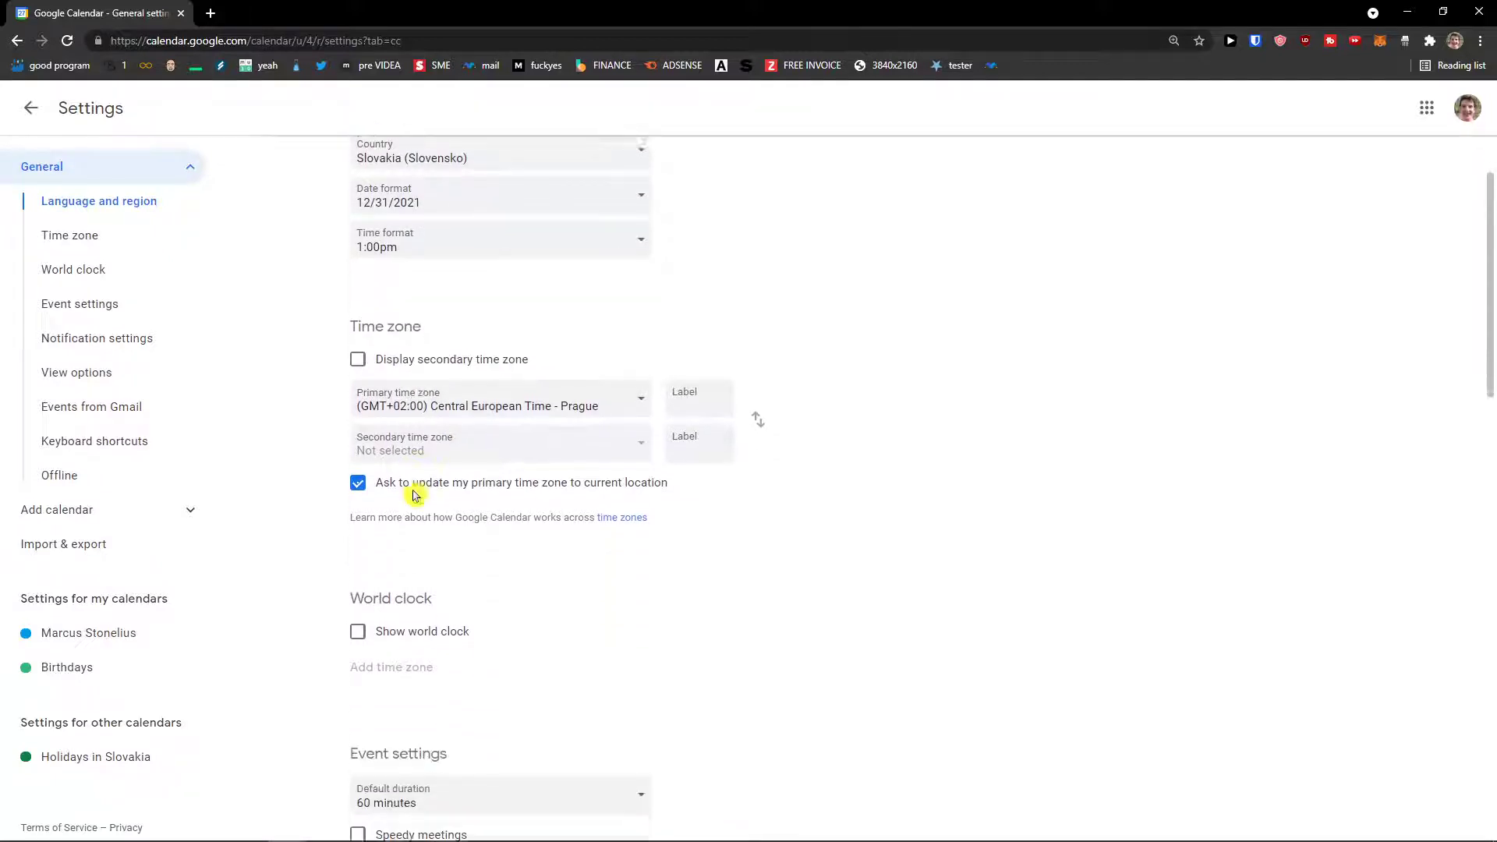
click(360, 579)
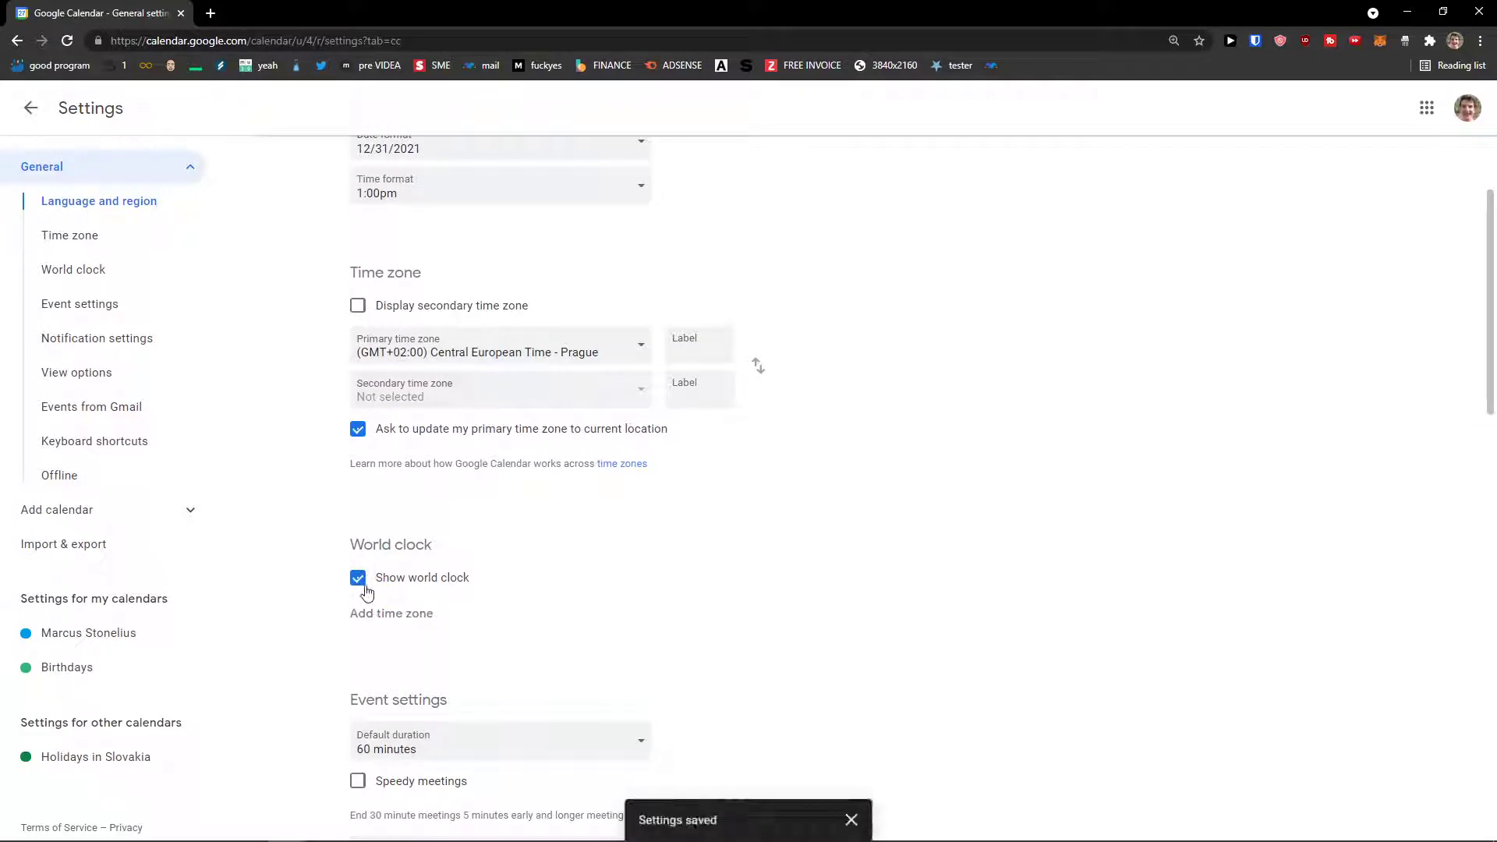
click(359, 579)
Review the default duration choices under Event settings
scroll(419, 585, down, 4)
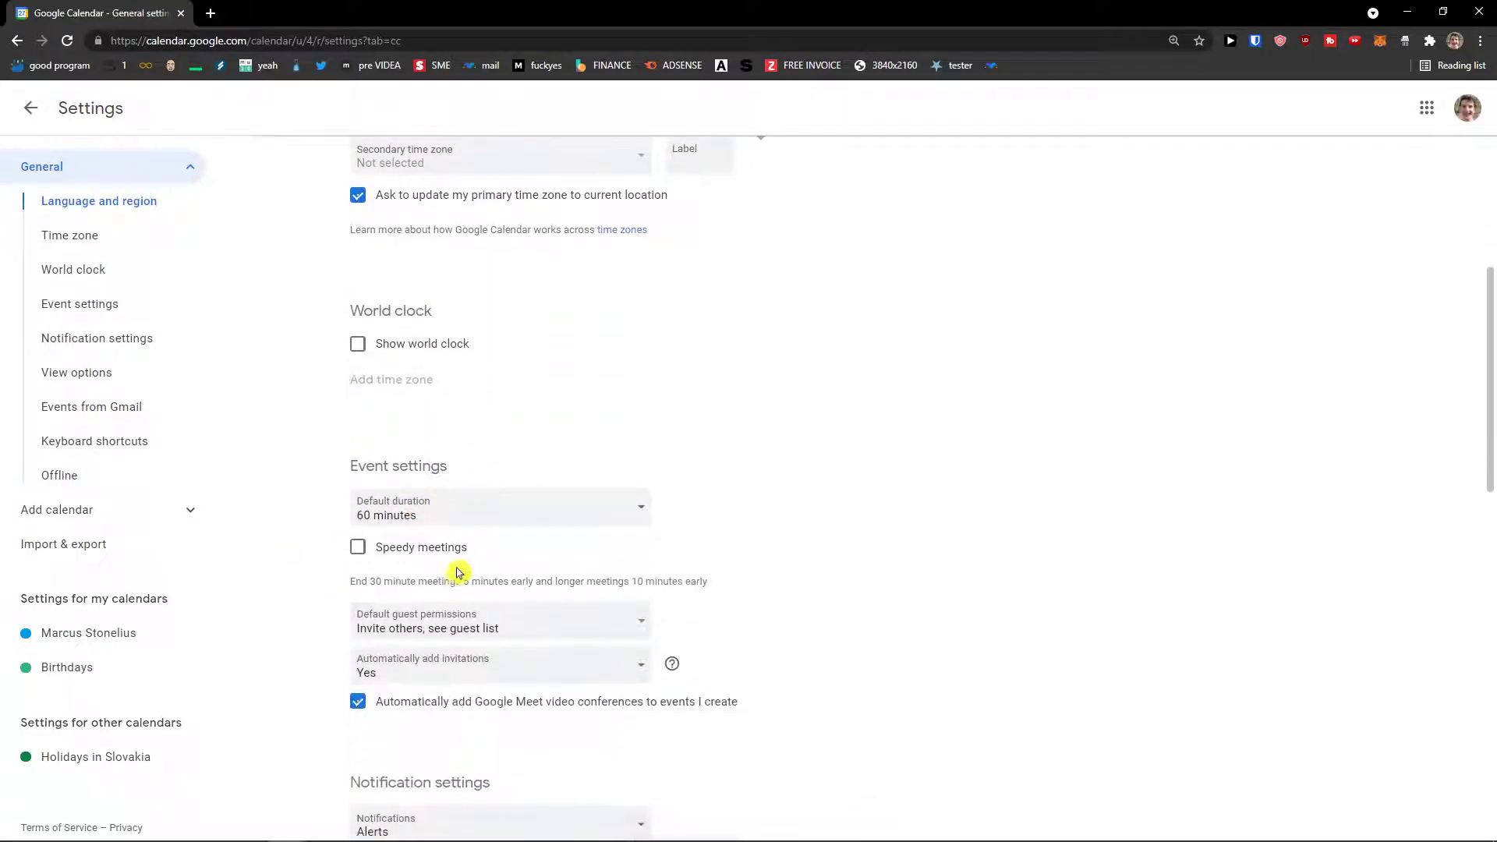
scroll(334, 551, down, 2)
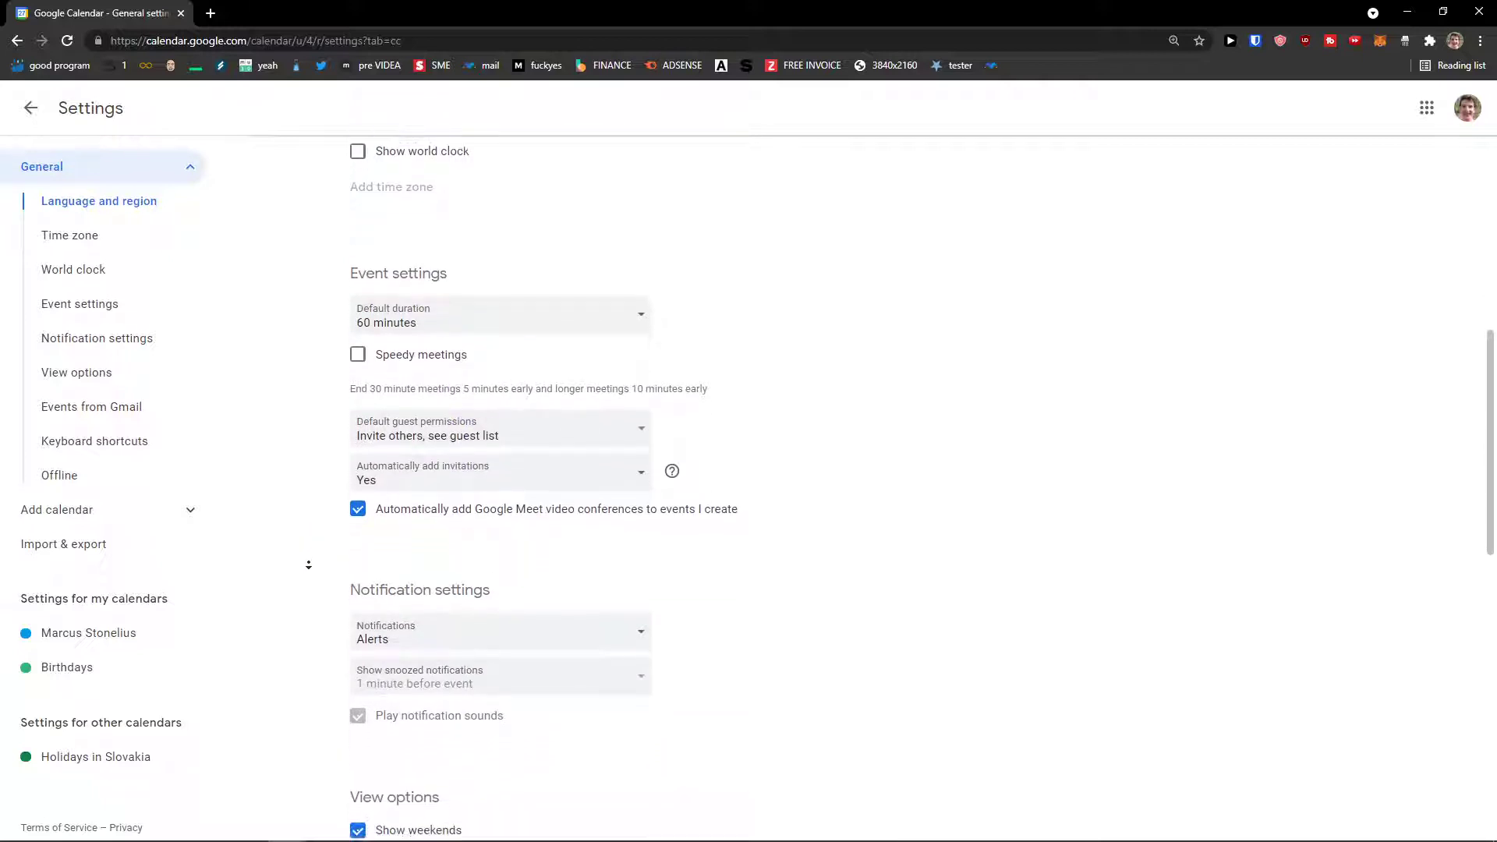
click(365, 315)
click(304, 324)
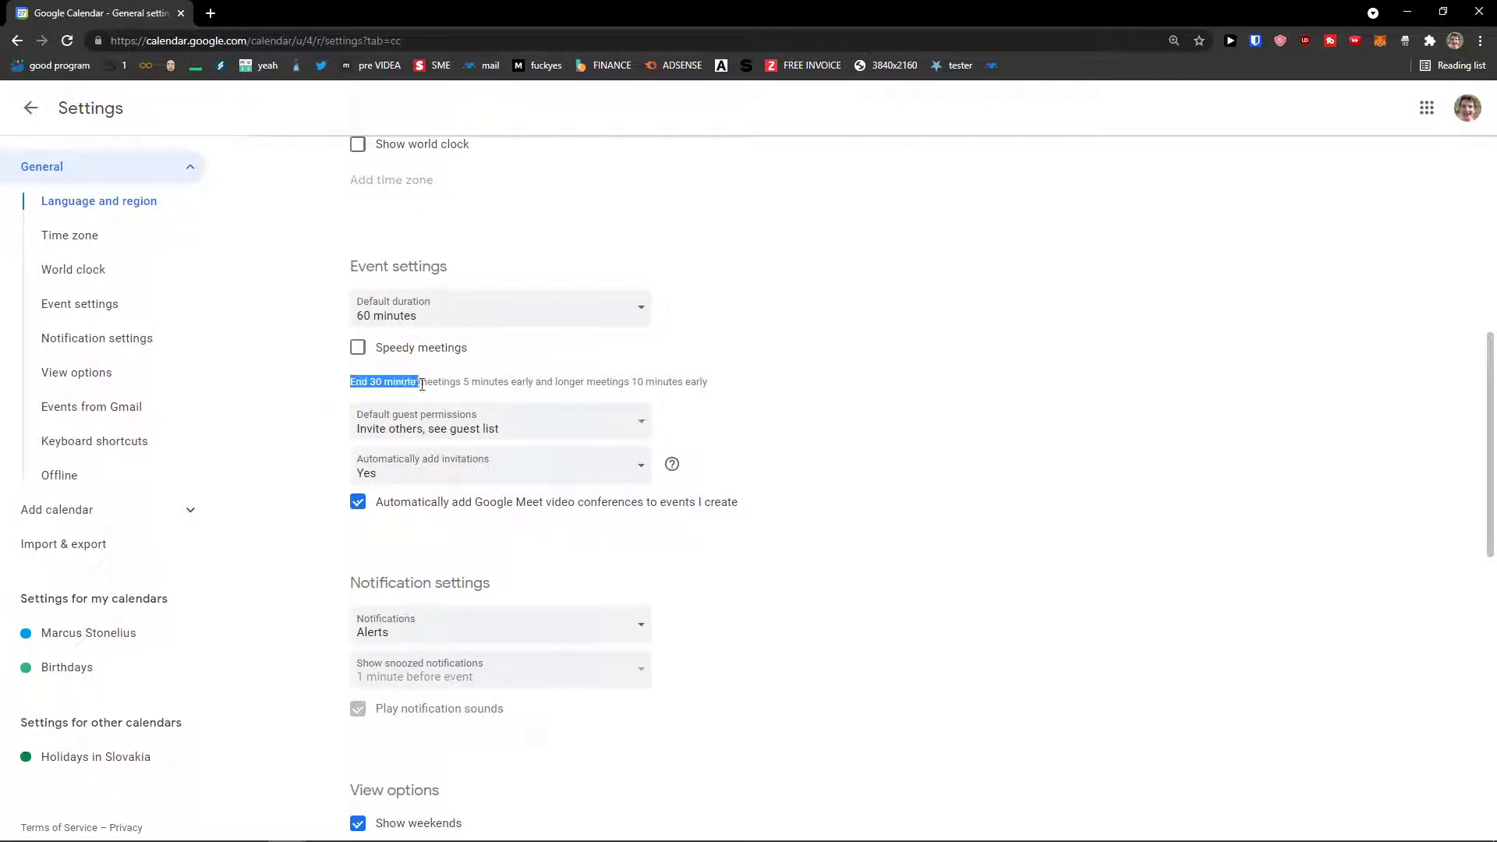
Read the Speedy meetings description and try the option on and off
drag(611, 382, 714, 384)
click(713, 384)
click(357, 349)
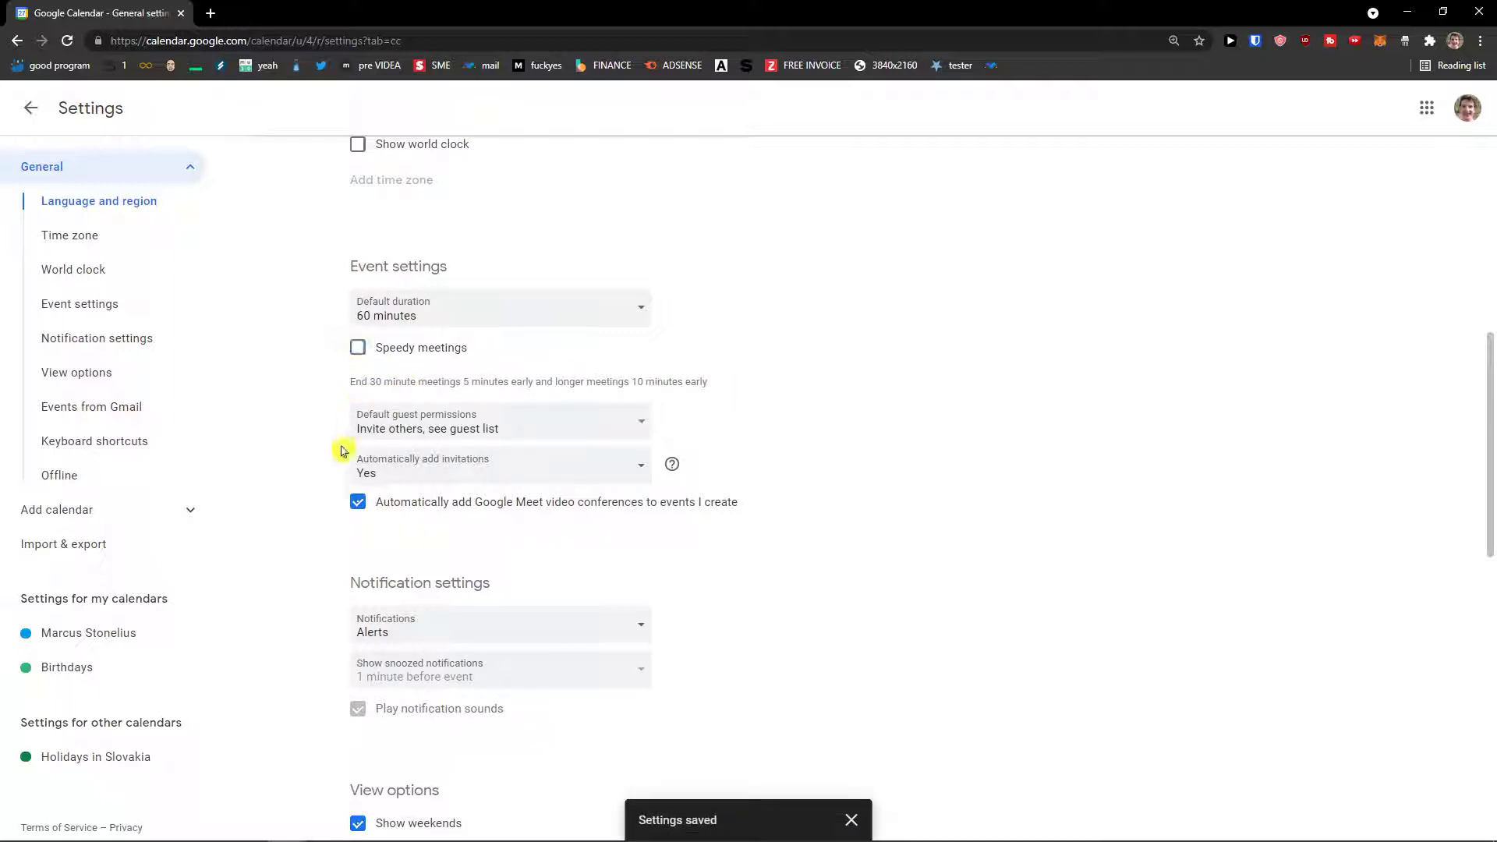
Review the available notification types under Notification settings without changing the selection
scroll(340, 451, down, 3)
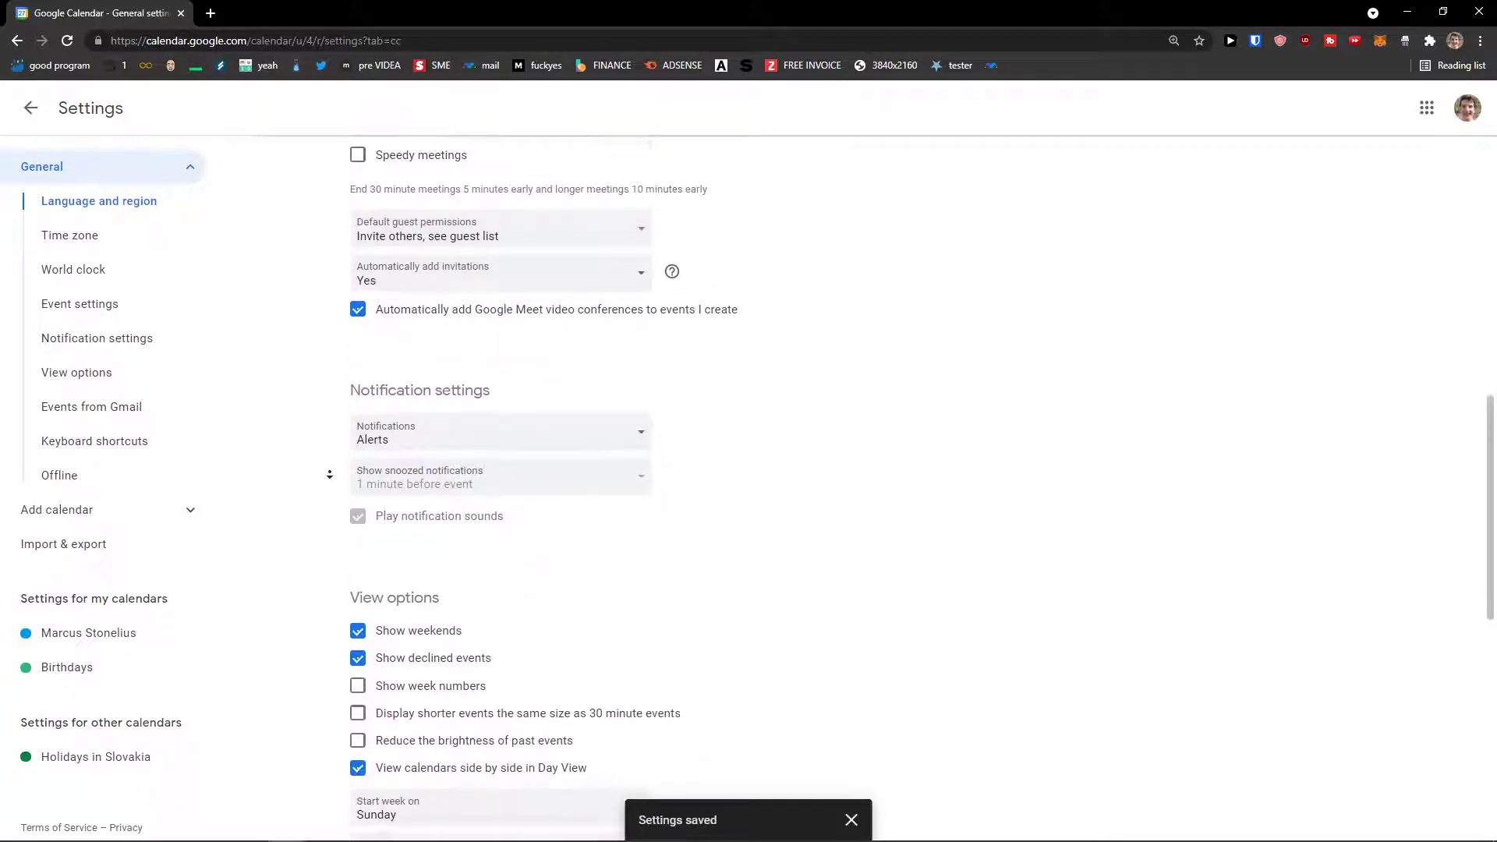
scroll(331, 476, down, 1)
click(437, 348)
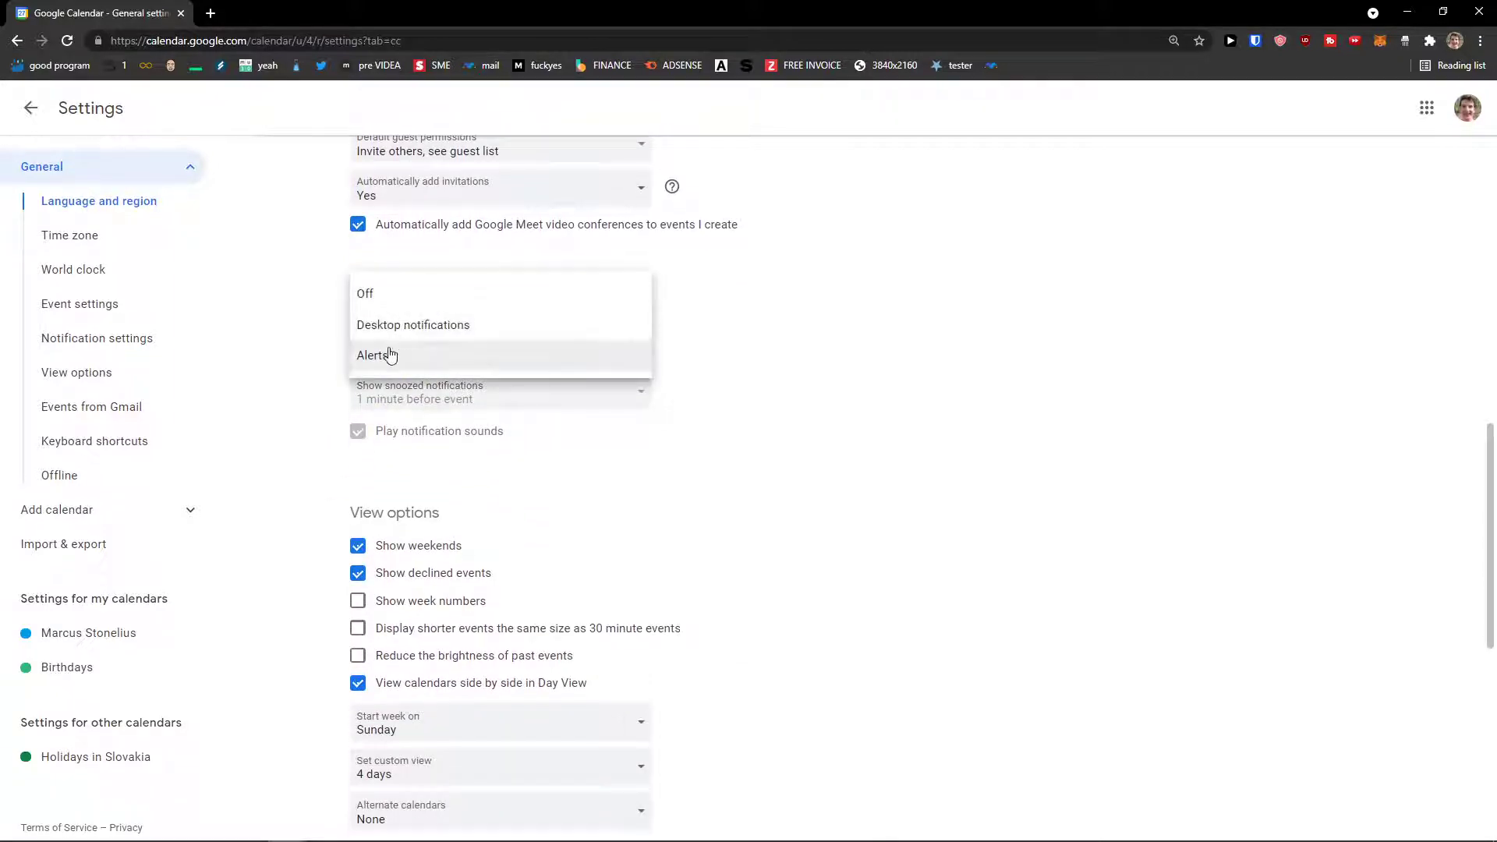
click(314, 327)
Turn the Show weekends view option off and back on
scroll(597, 507, down, 1)
scroll(595, 517, down, 1)
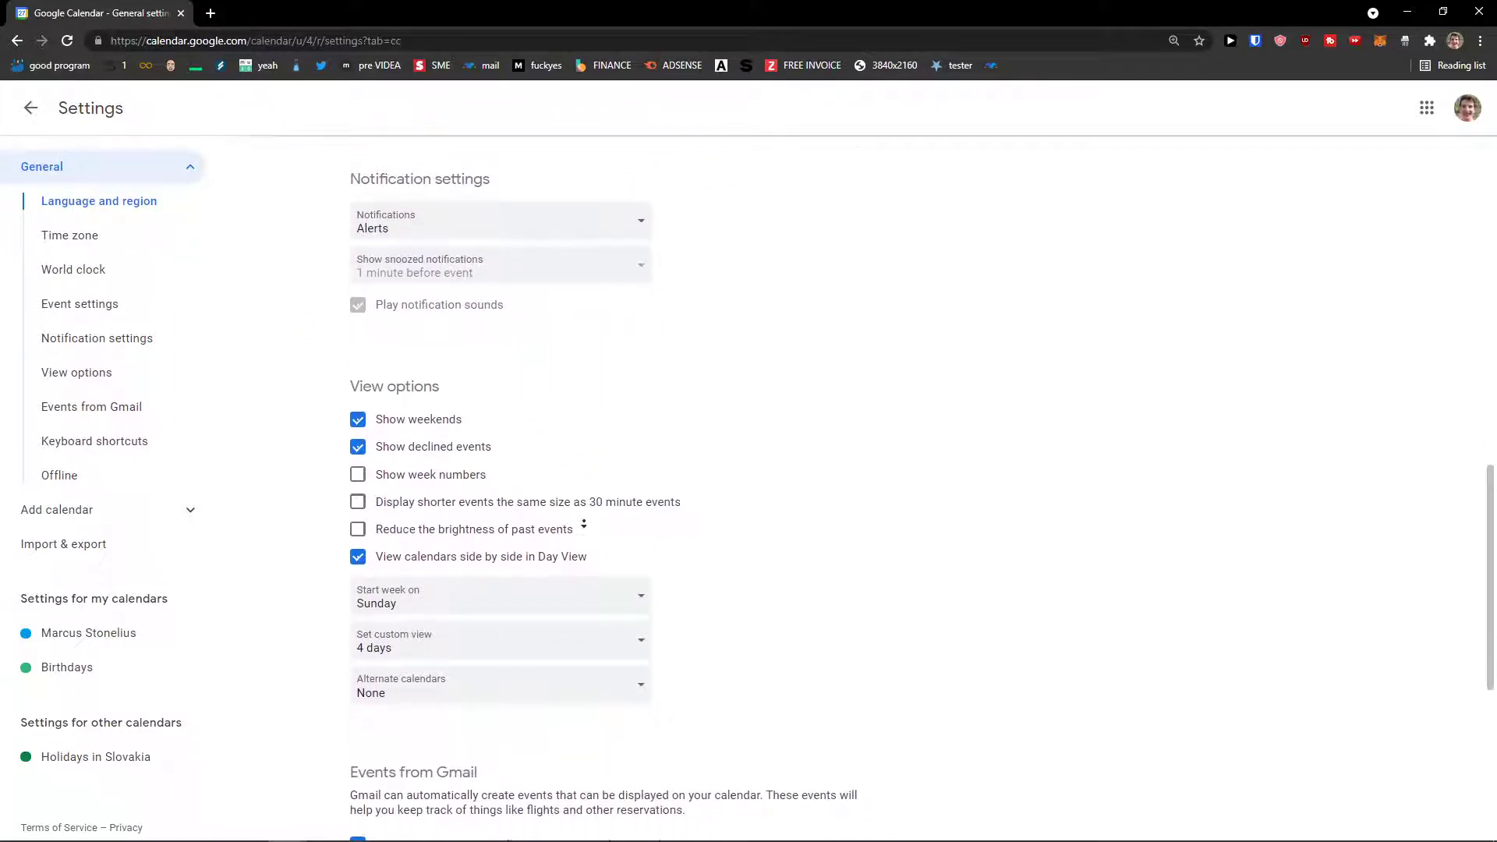
scroll(583, 524, down, 1)
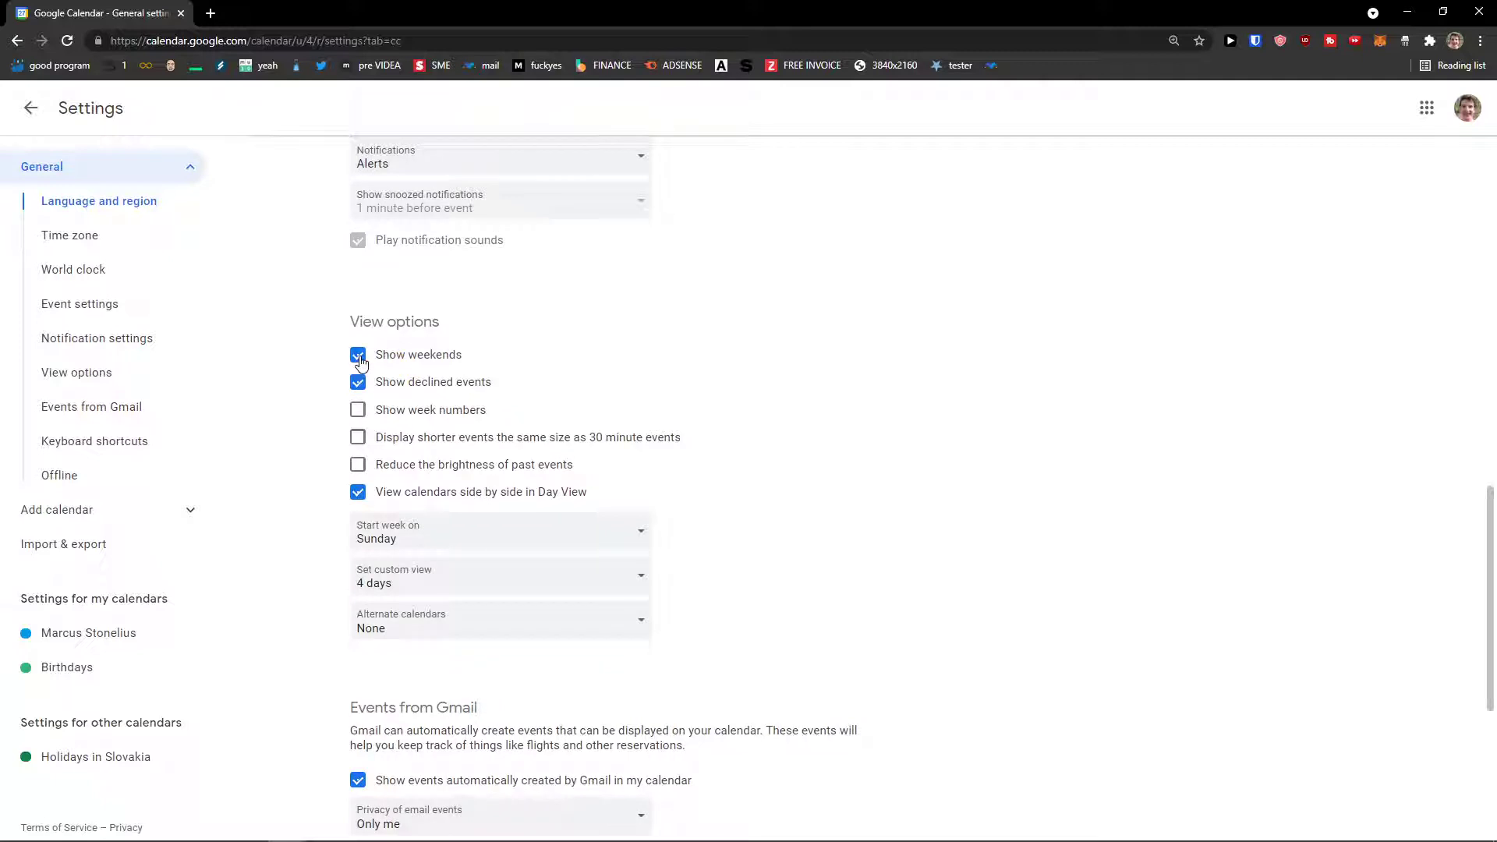
scroll(712, 461, up, 4)
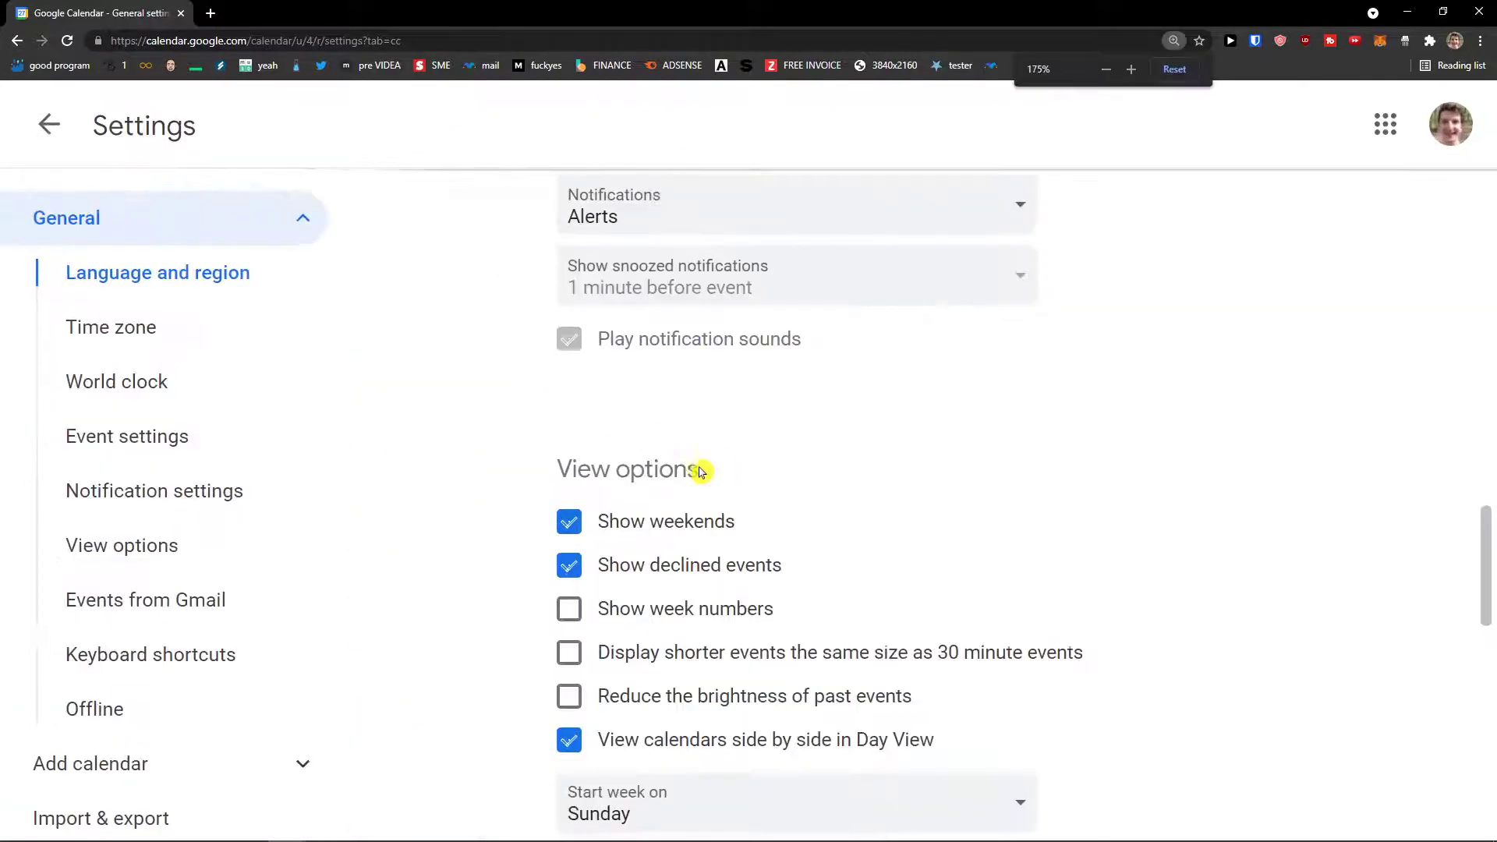
scroll(749, 479, down, 1)
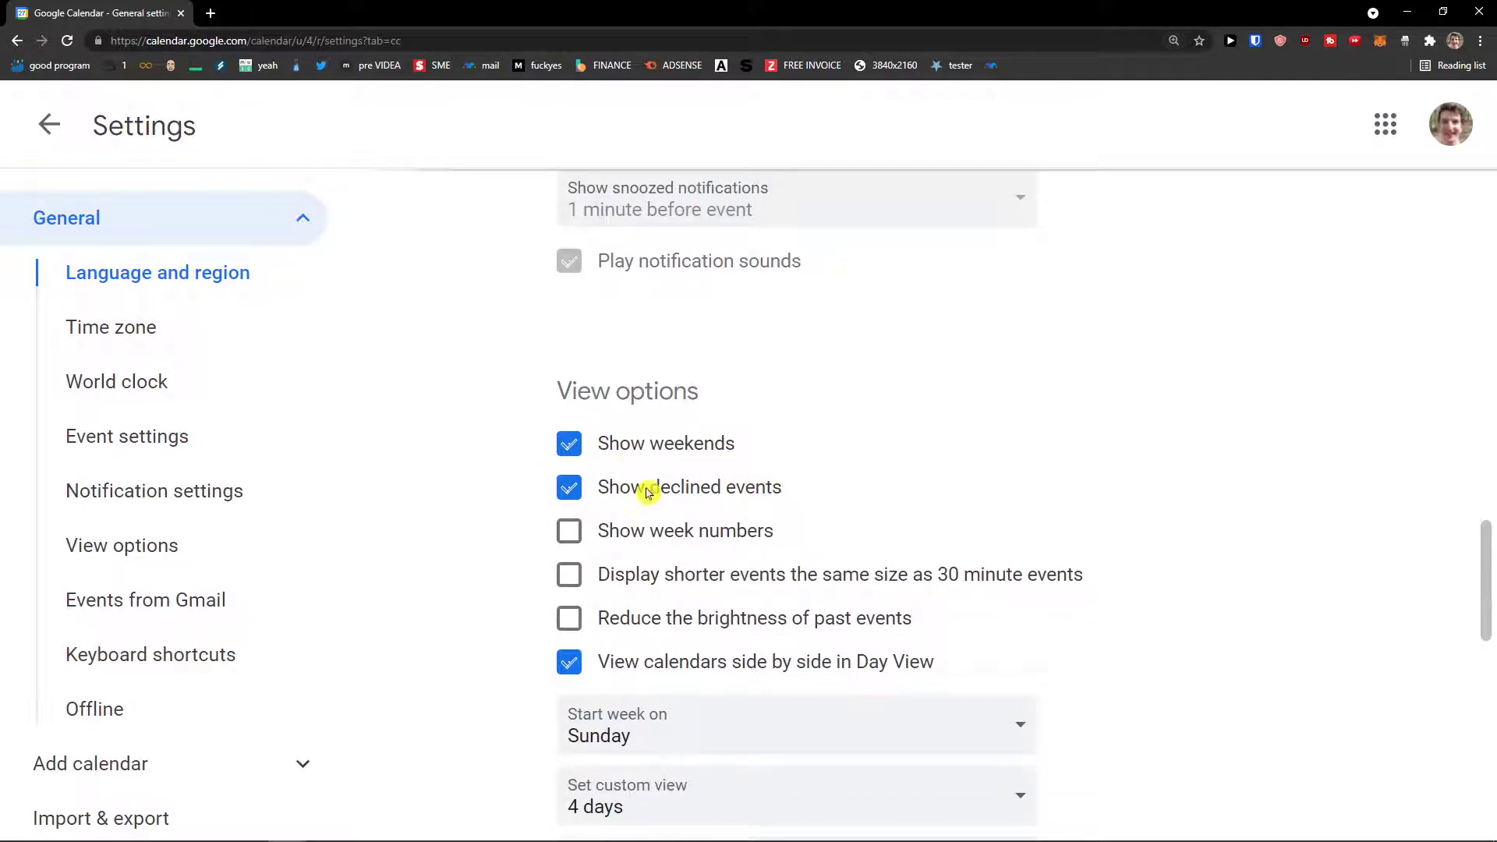
scroll(701, 437, down, 1)
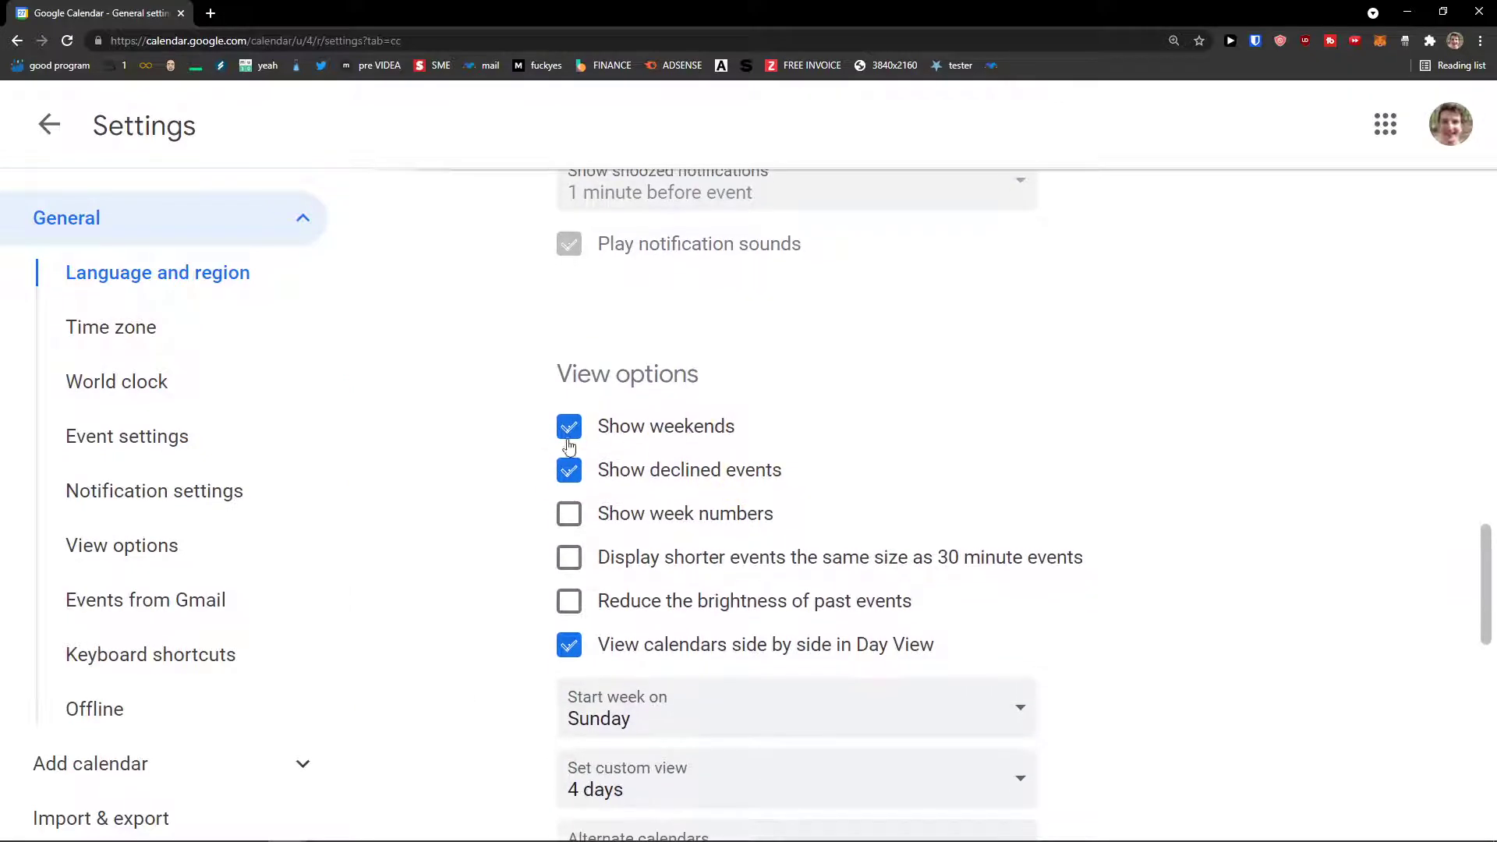
click(568, 431)
click(569, 428)
Turn the option to display shorter events the same size as 30 minute events on and off again
scroll(528, 480, down, 1)
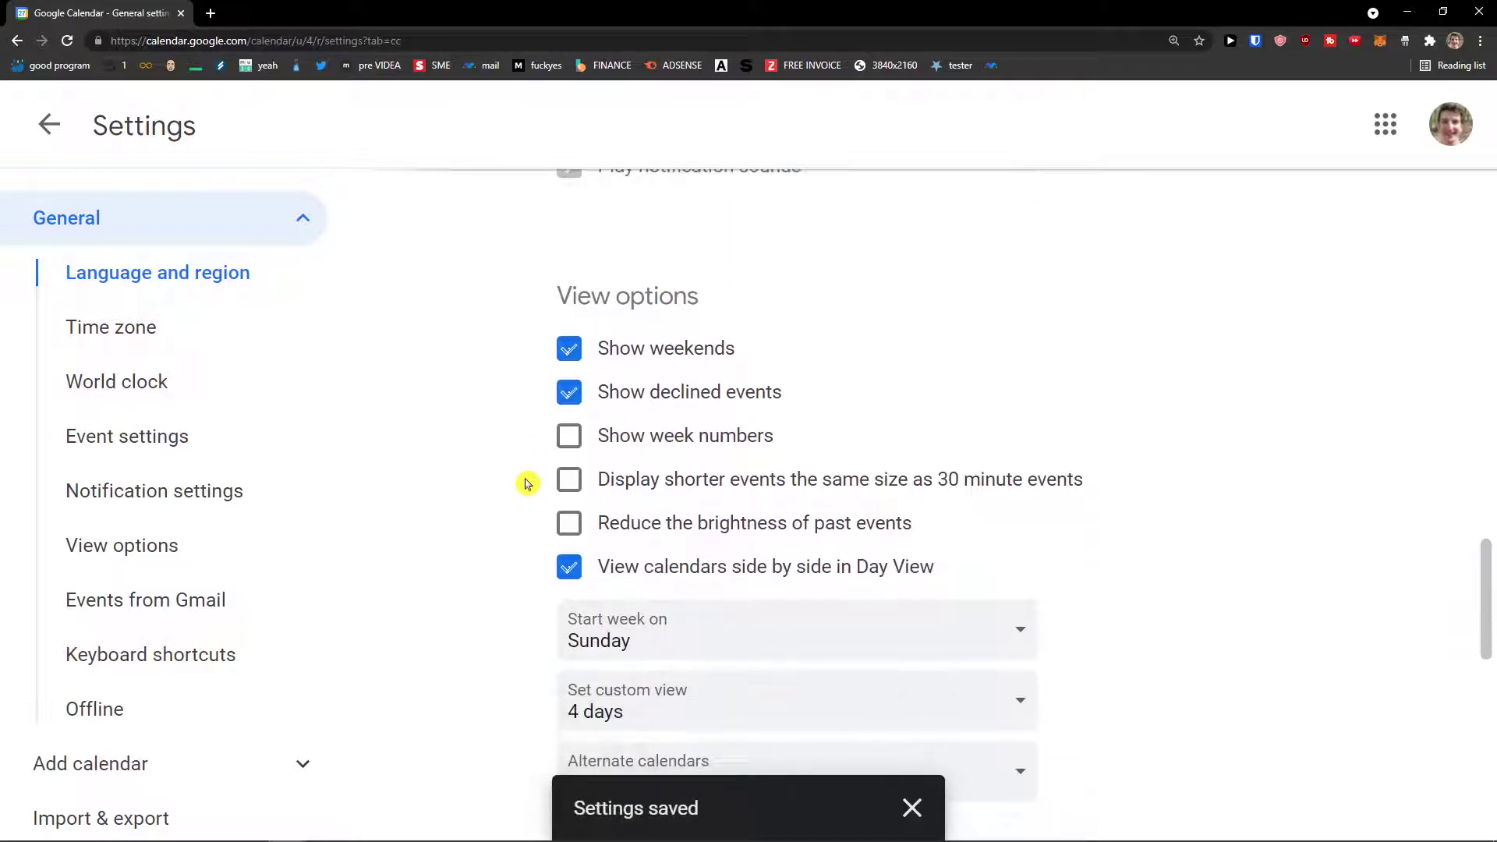
scroll(526, 484, down, 1)
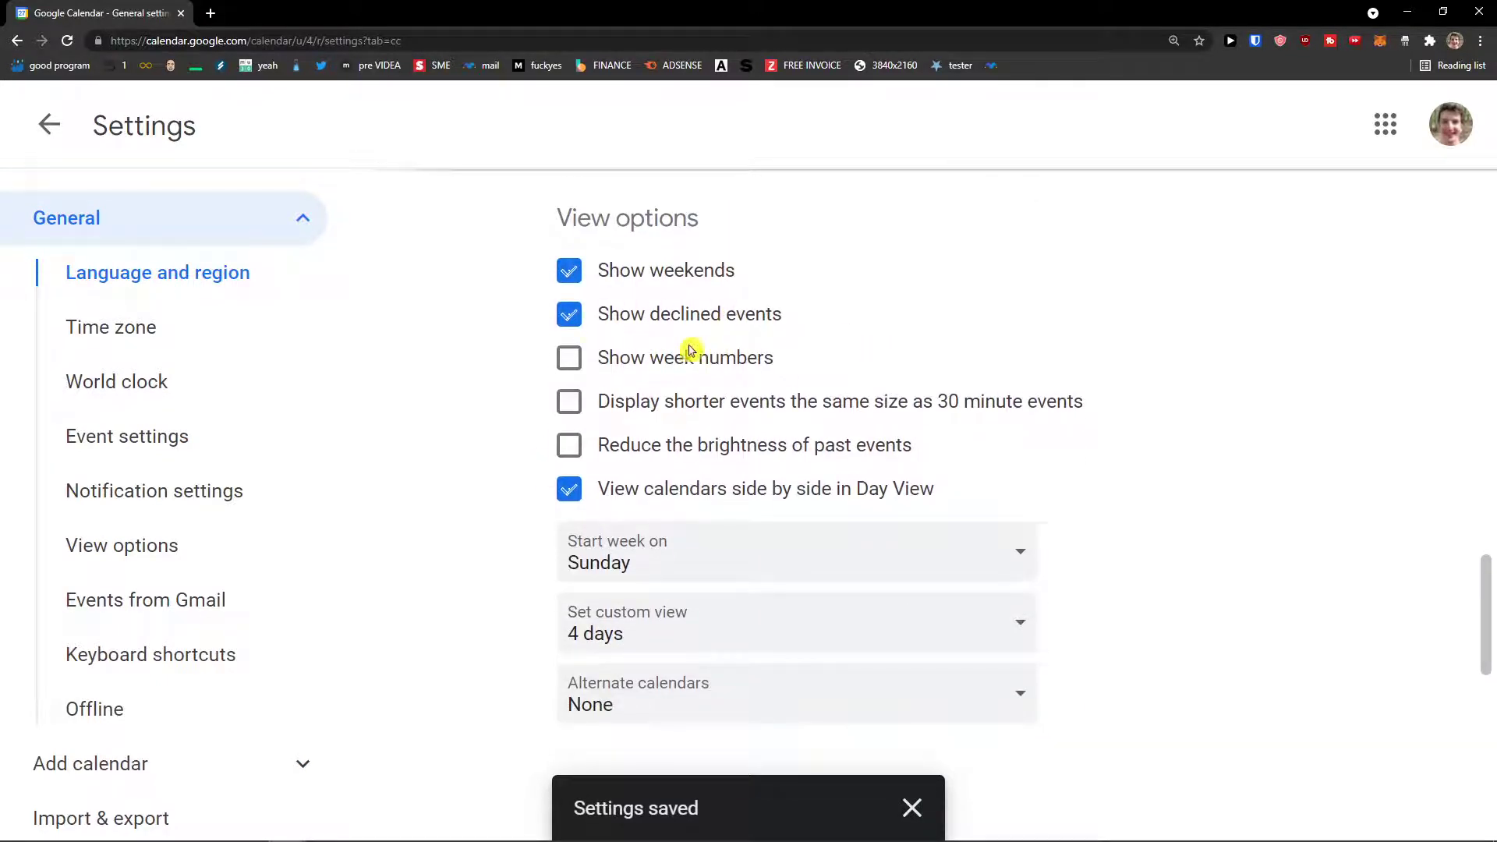
click(569, 407)
click(567, 406)
Review the choices for the week's start day and the custom view, keeping 4 days
scroll(565, 409, down, 1)
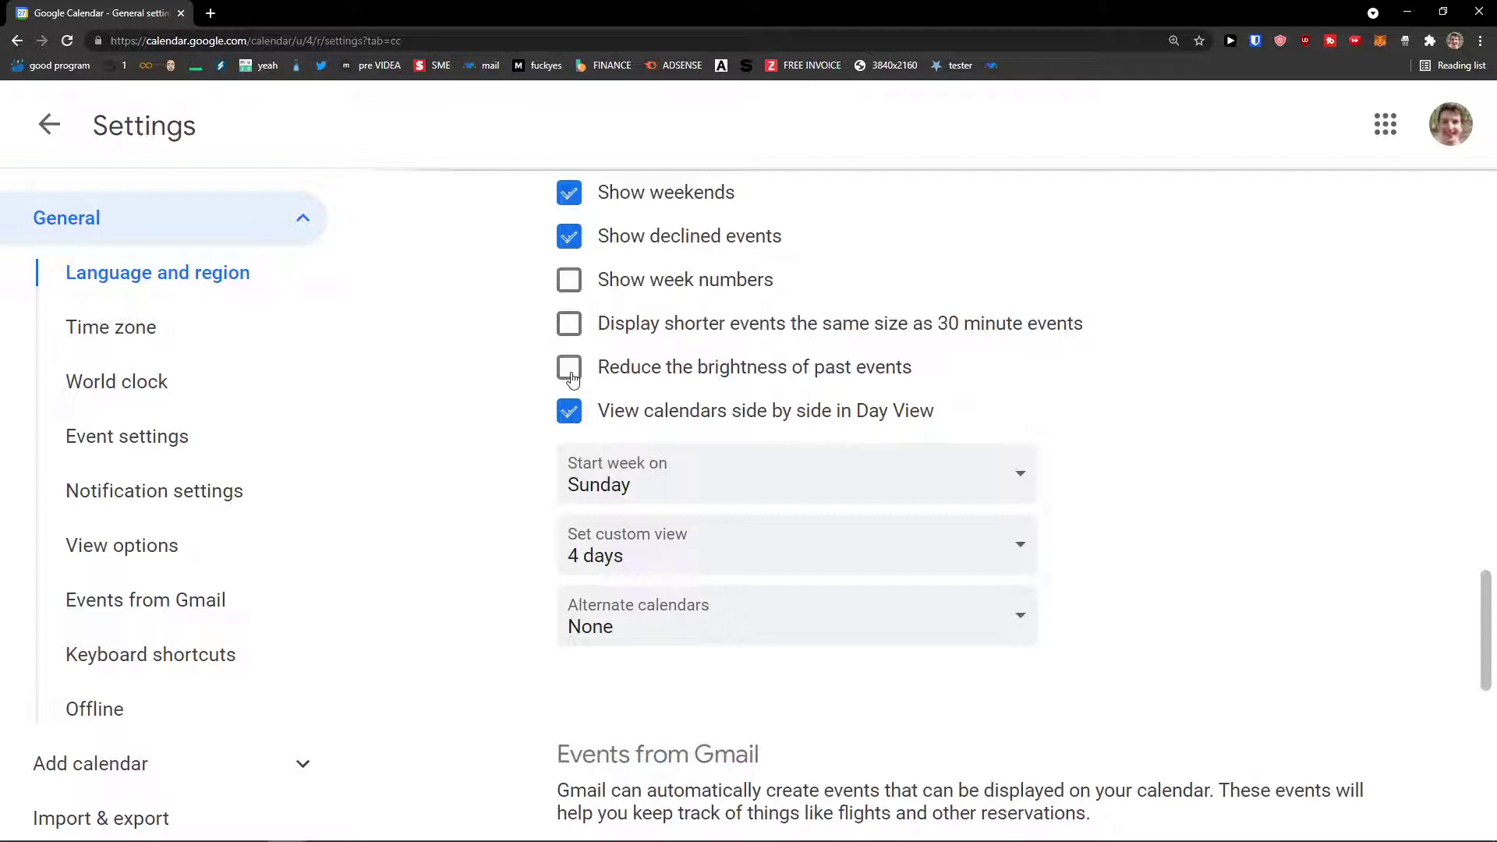
scroll(538, 446, down, 1)
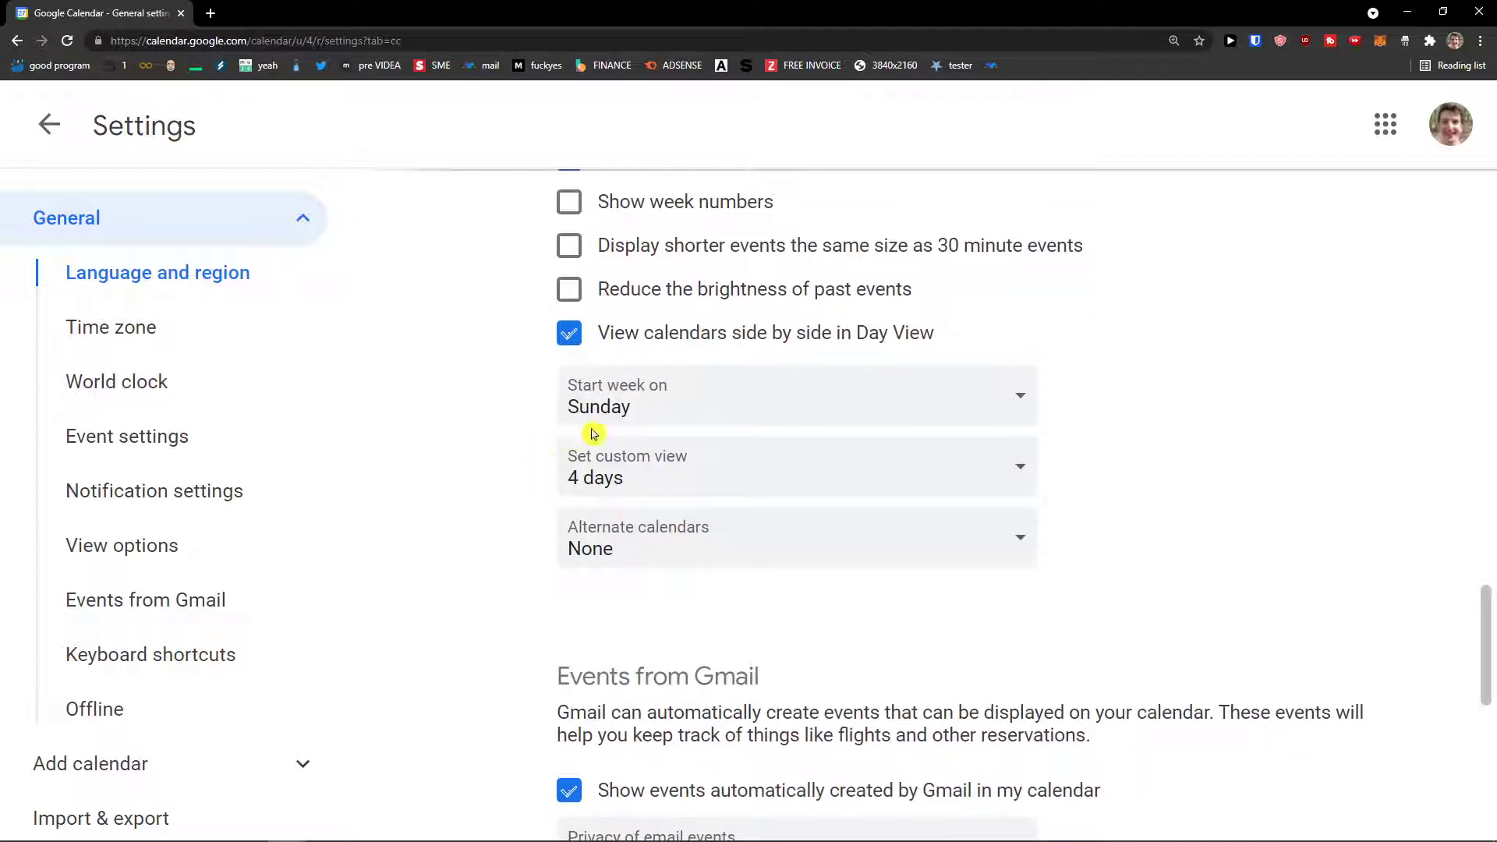
click(706, 406)
click(468, 399)
click(730, 479)
click(618, 482)
Review the Events from Gmail, Keyboard shortcuts and Offline settings
scroll(524, 515, down, 4)
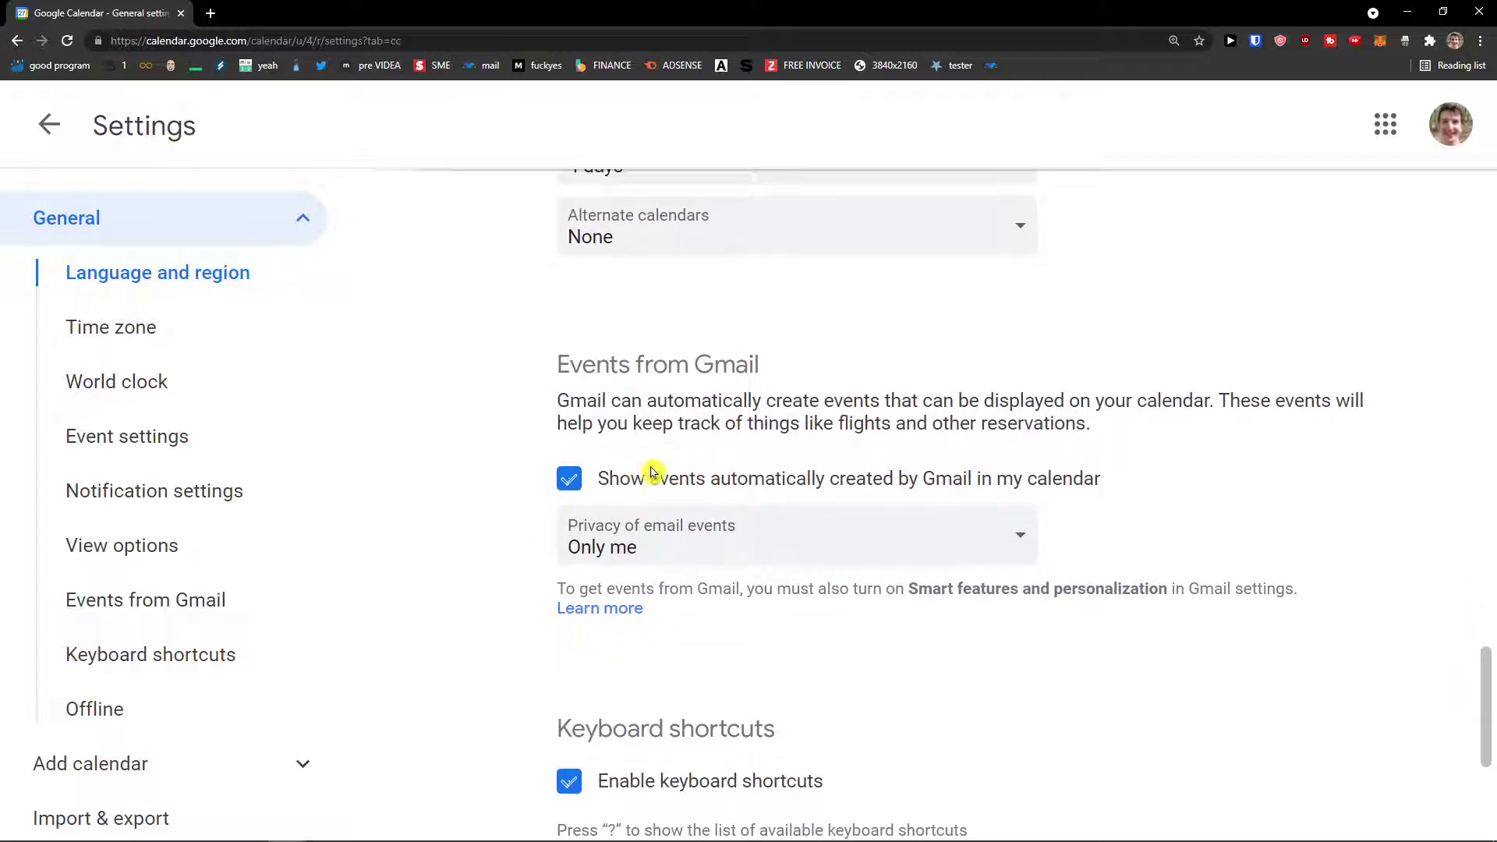
scroll(511, 503, down, 2)
scroll(518, 502, down, 2)
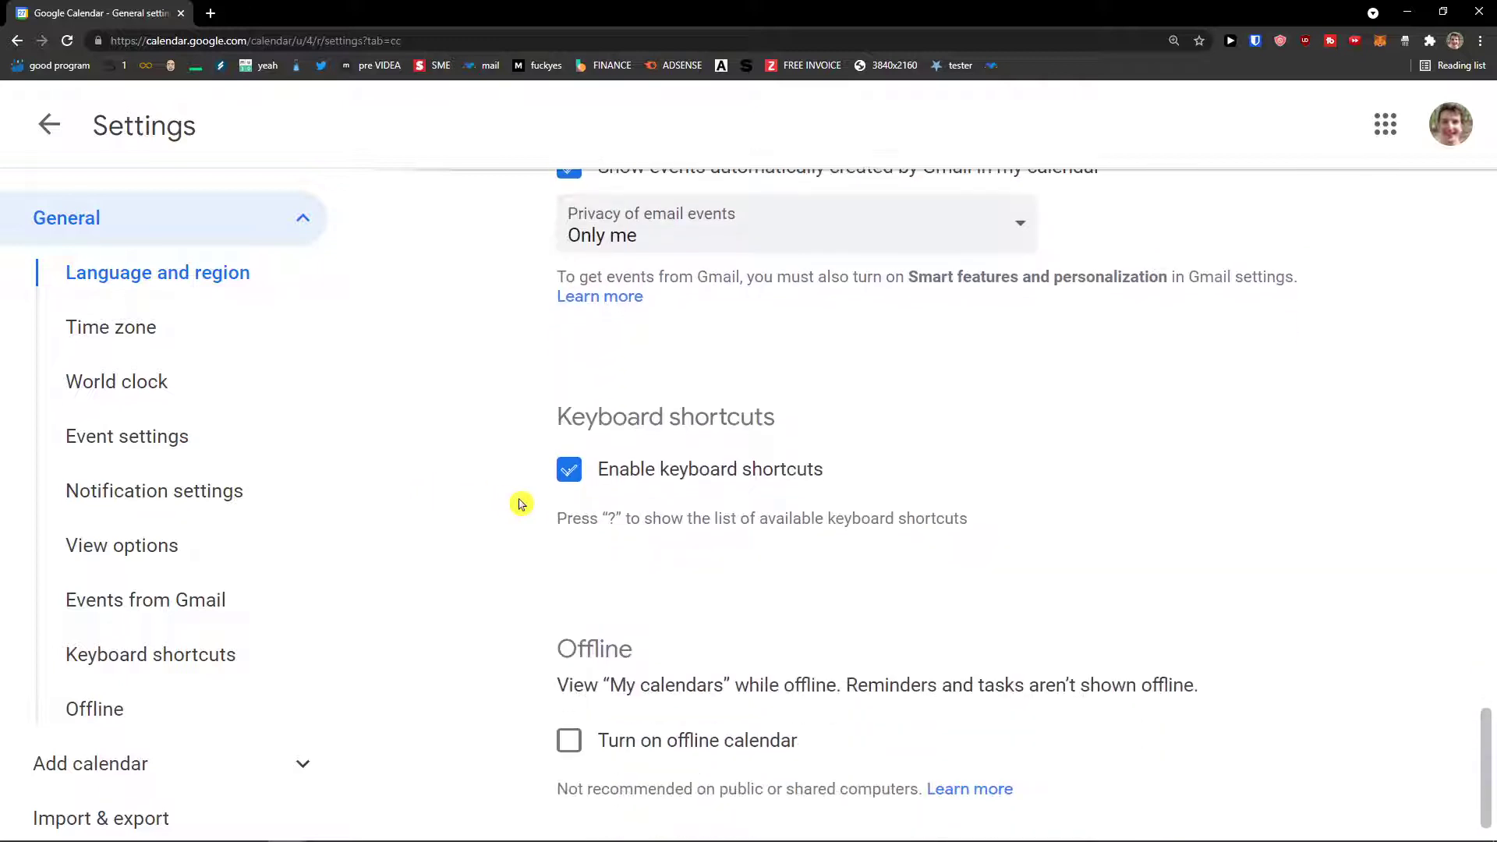
scroll(593, 468, down, 1)
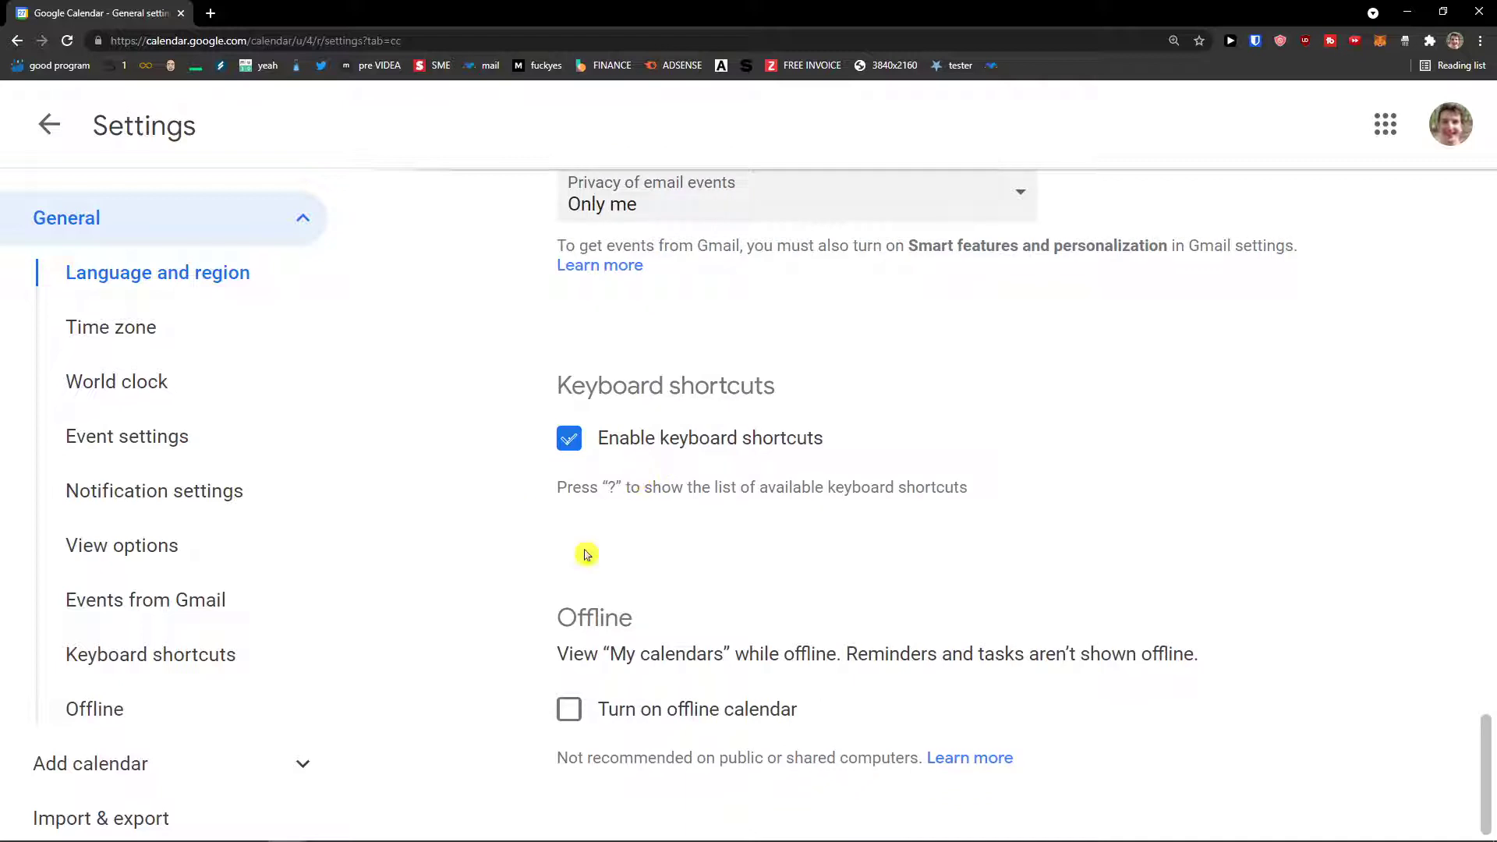
Collapse the General section, expand Add calendar, and view the Create new calendar and Subscribe to calendar pages
click(298, 221)
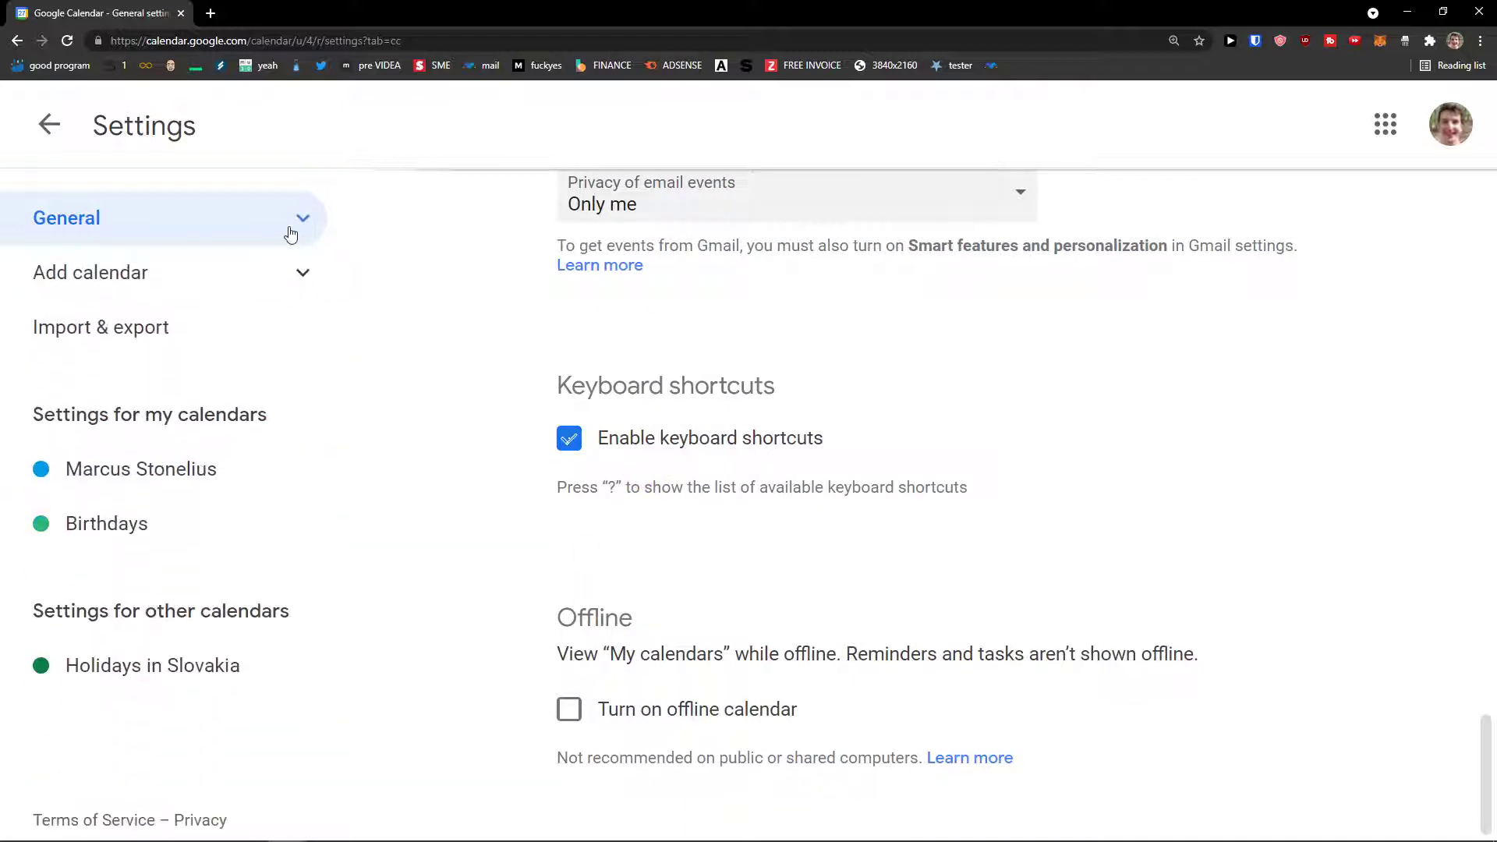
click(282, 270)
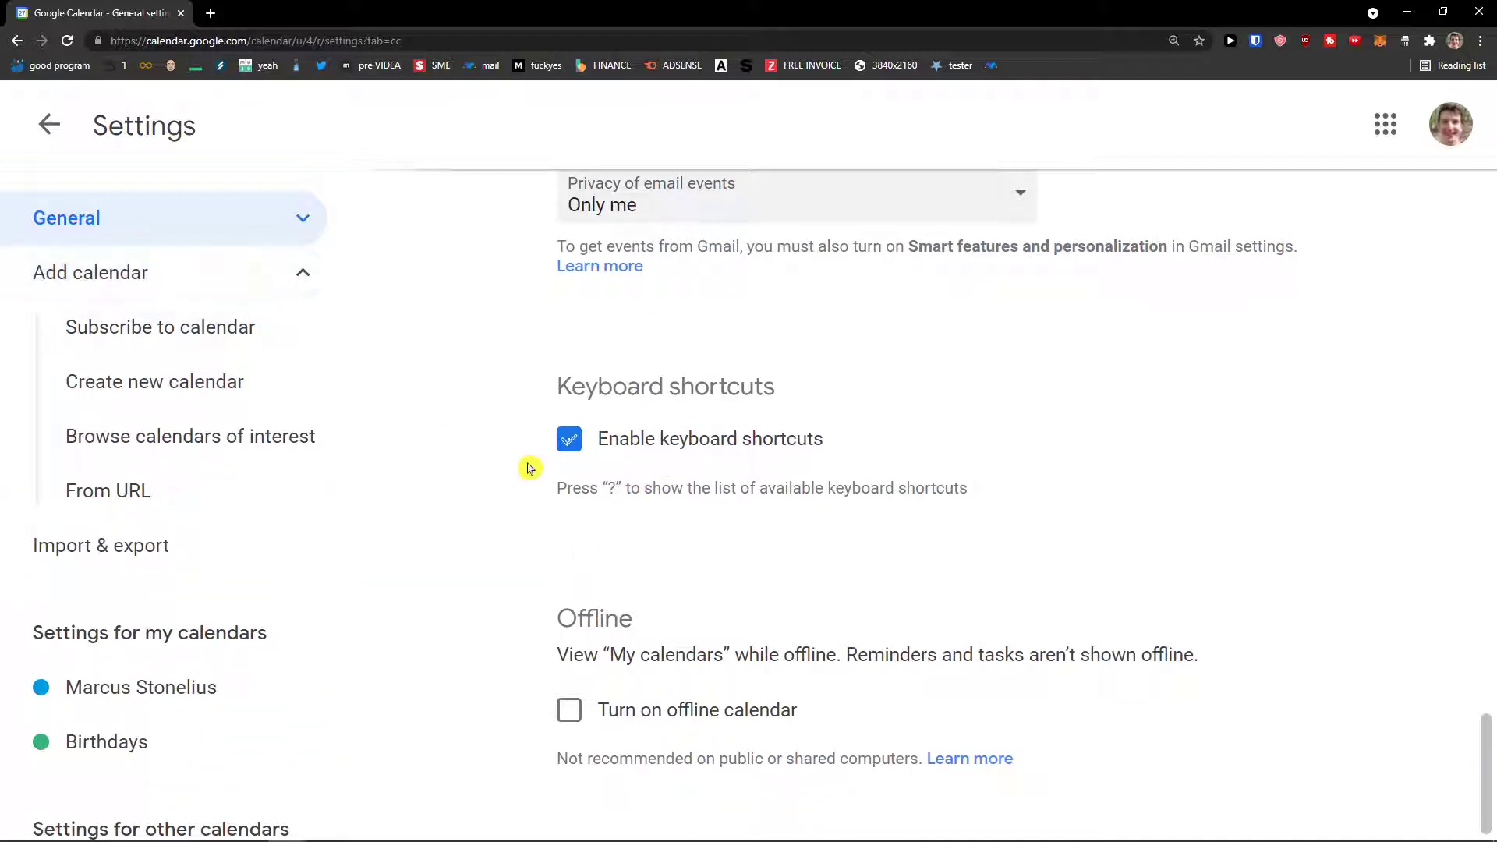
scroll(469, 325, up, 1)
scroll(499, 351, up, 4)
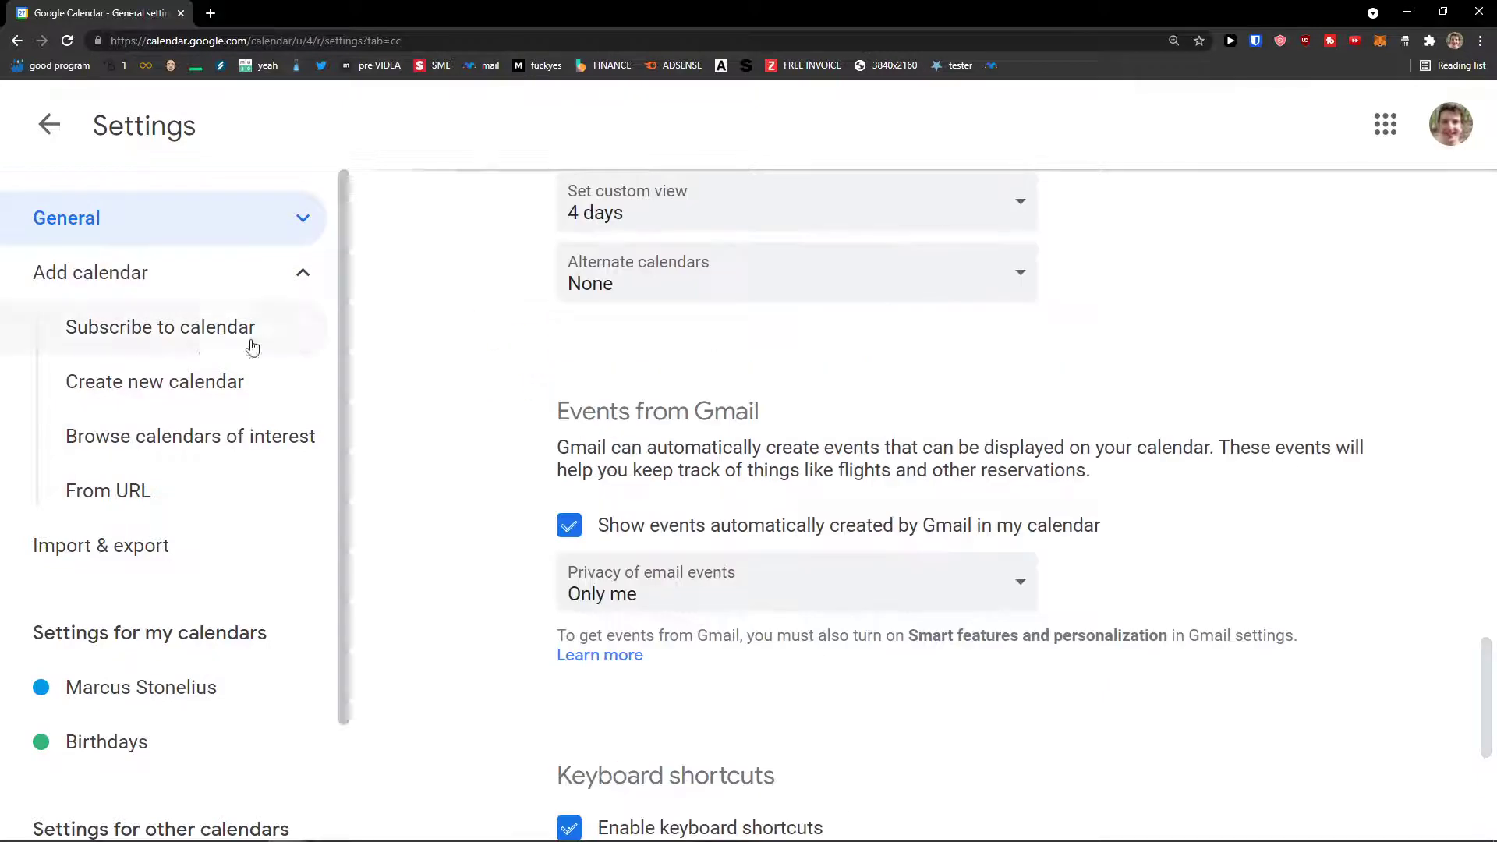
click(222, 383)
click(221, 328)
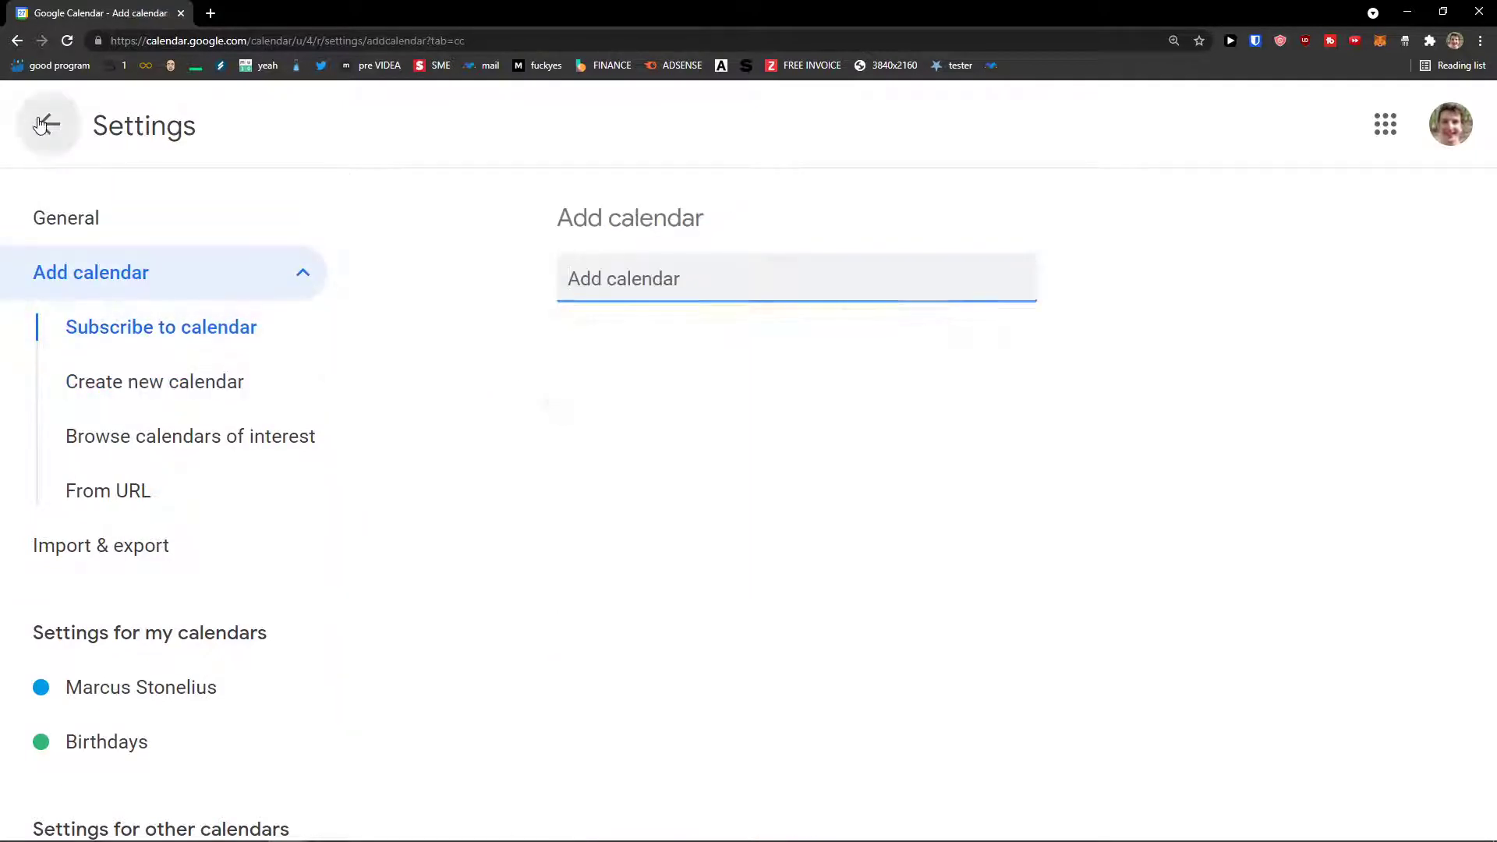
Leave the settings for the weekly calendar and reduce the page zoom to 150%
click(40, 124)
key(ctrl+minus)
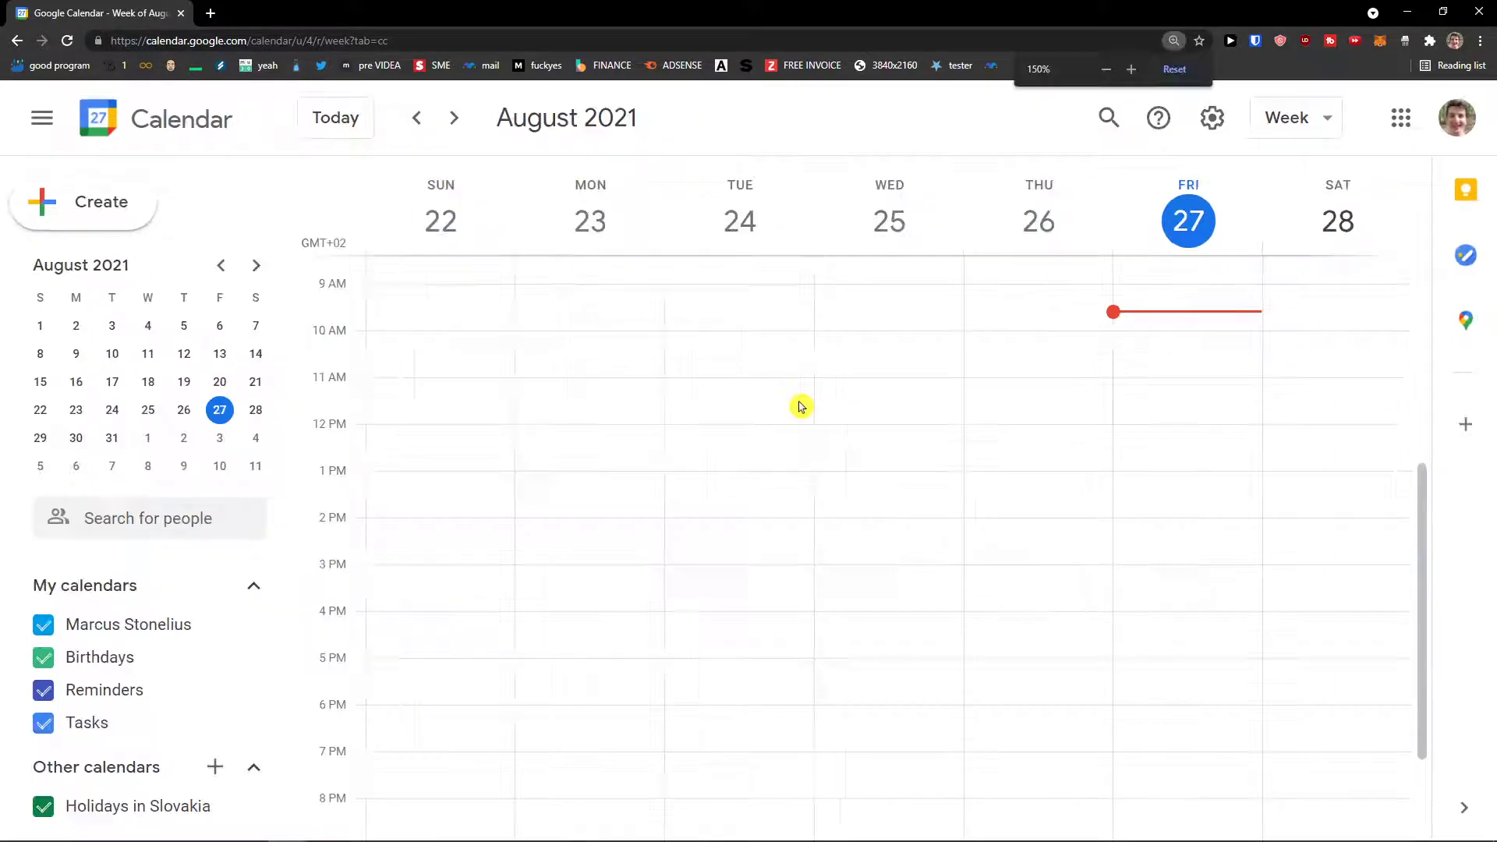
Reduce the page zoom one more level and show the calendar in Day view, followed by Month view
key(ctrl+minus)
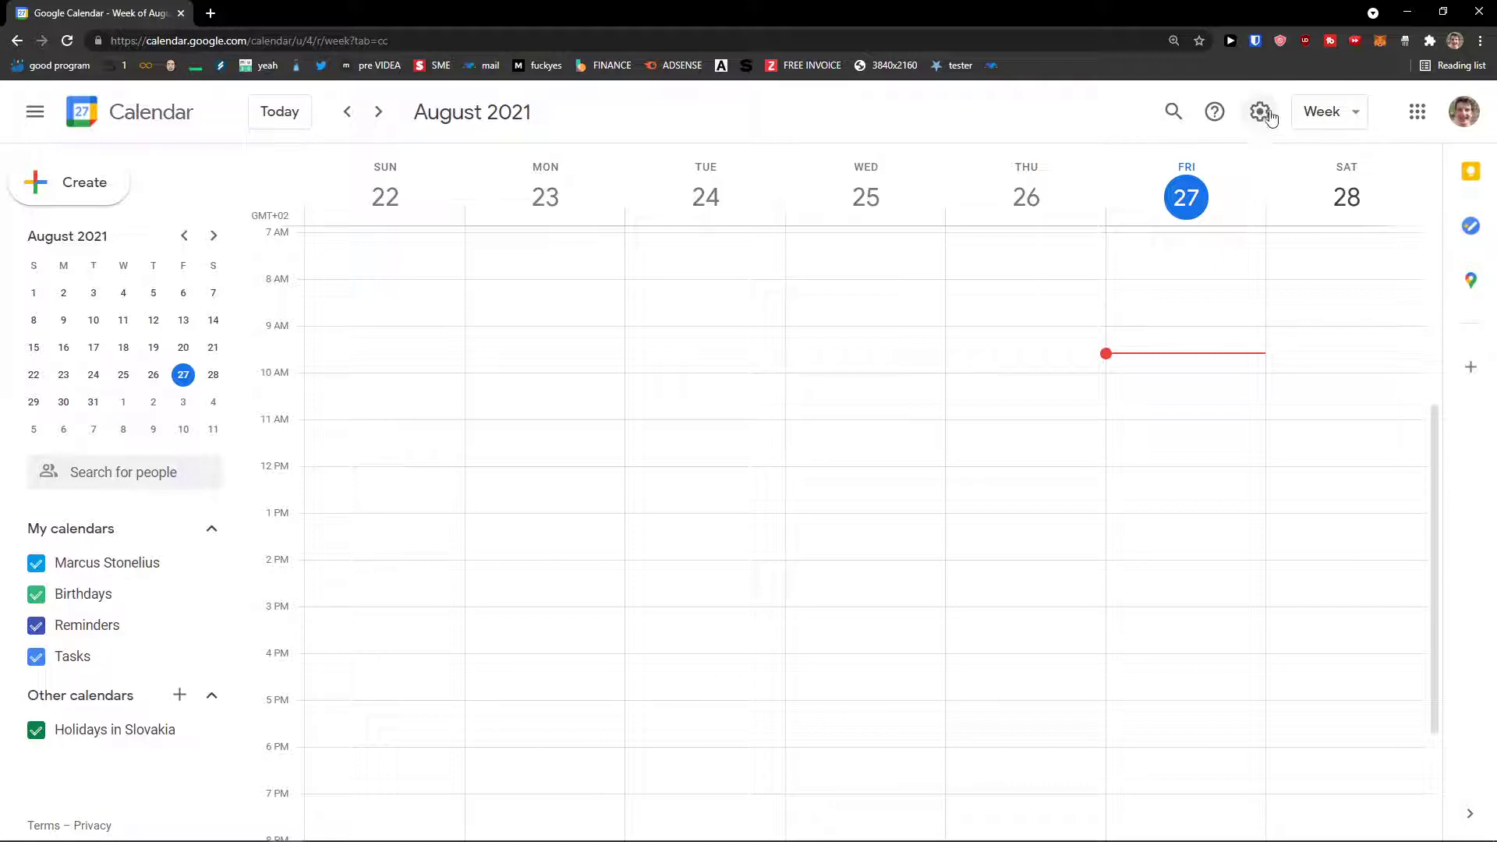
click(1338, 112)
click(1324, 168)
click(1337, 111)
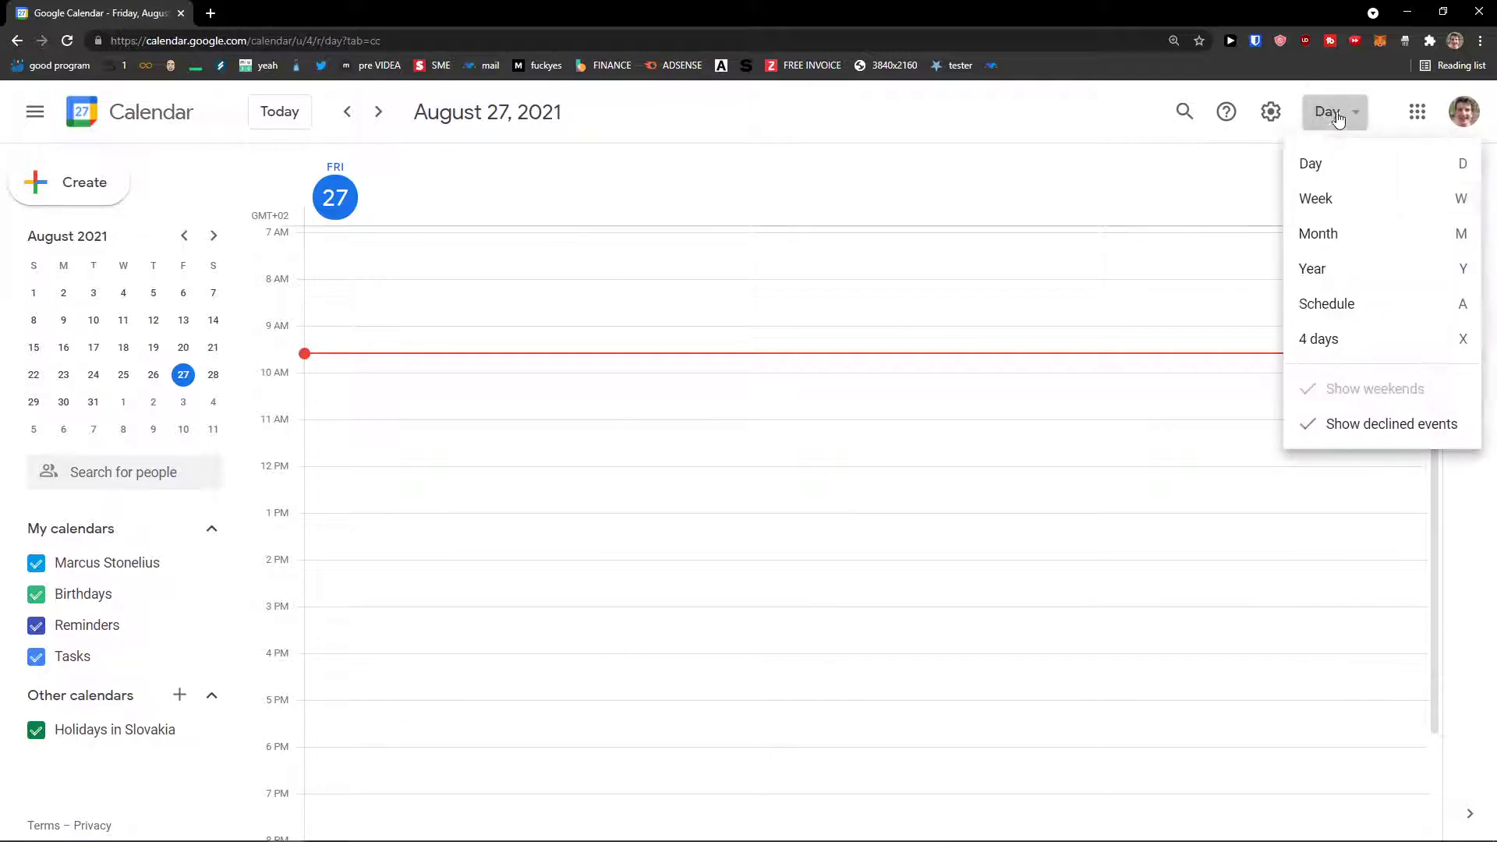
click(1332, 233)
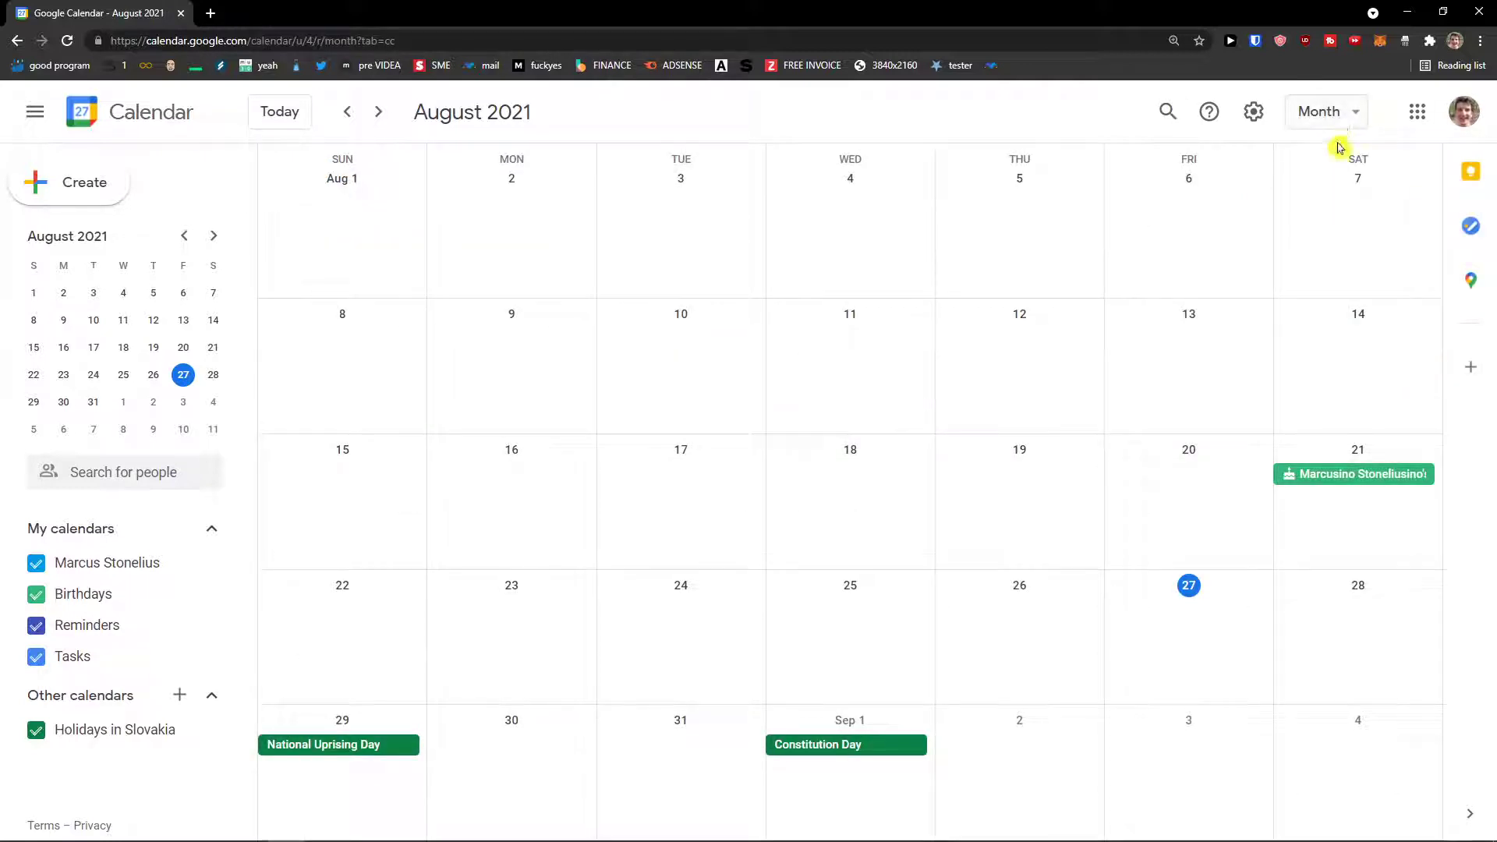
View the calendar in Schedule and 4 days layouts and return to Week view
click(1336, 125)
click(1327, 300)
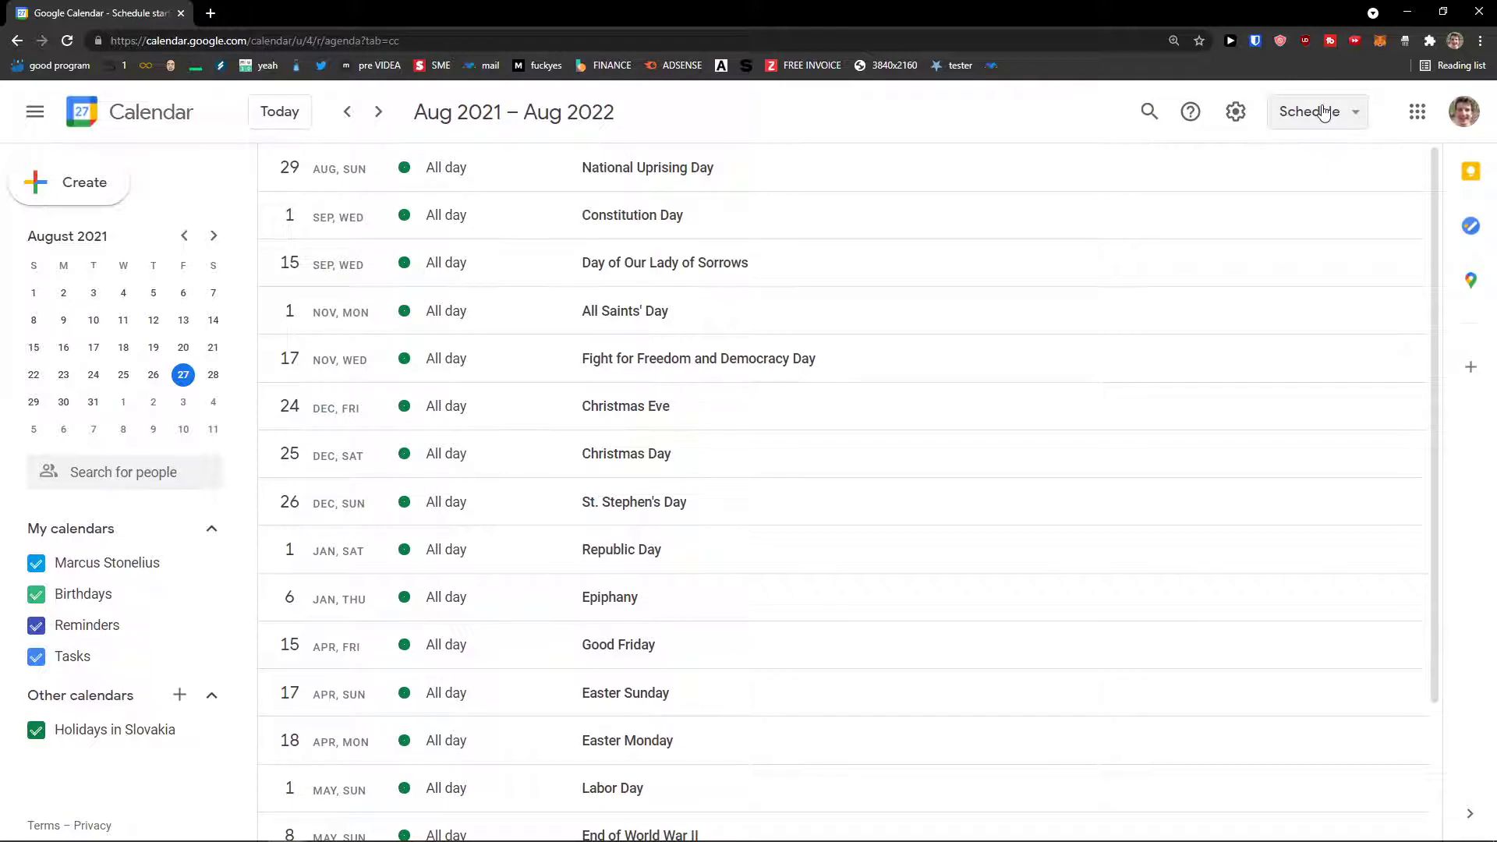
click(1324, 113)
click(1324, 337)
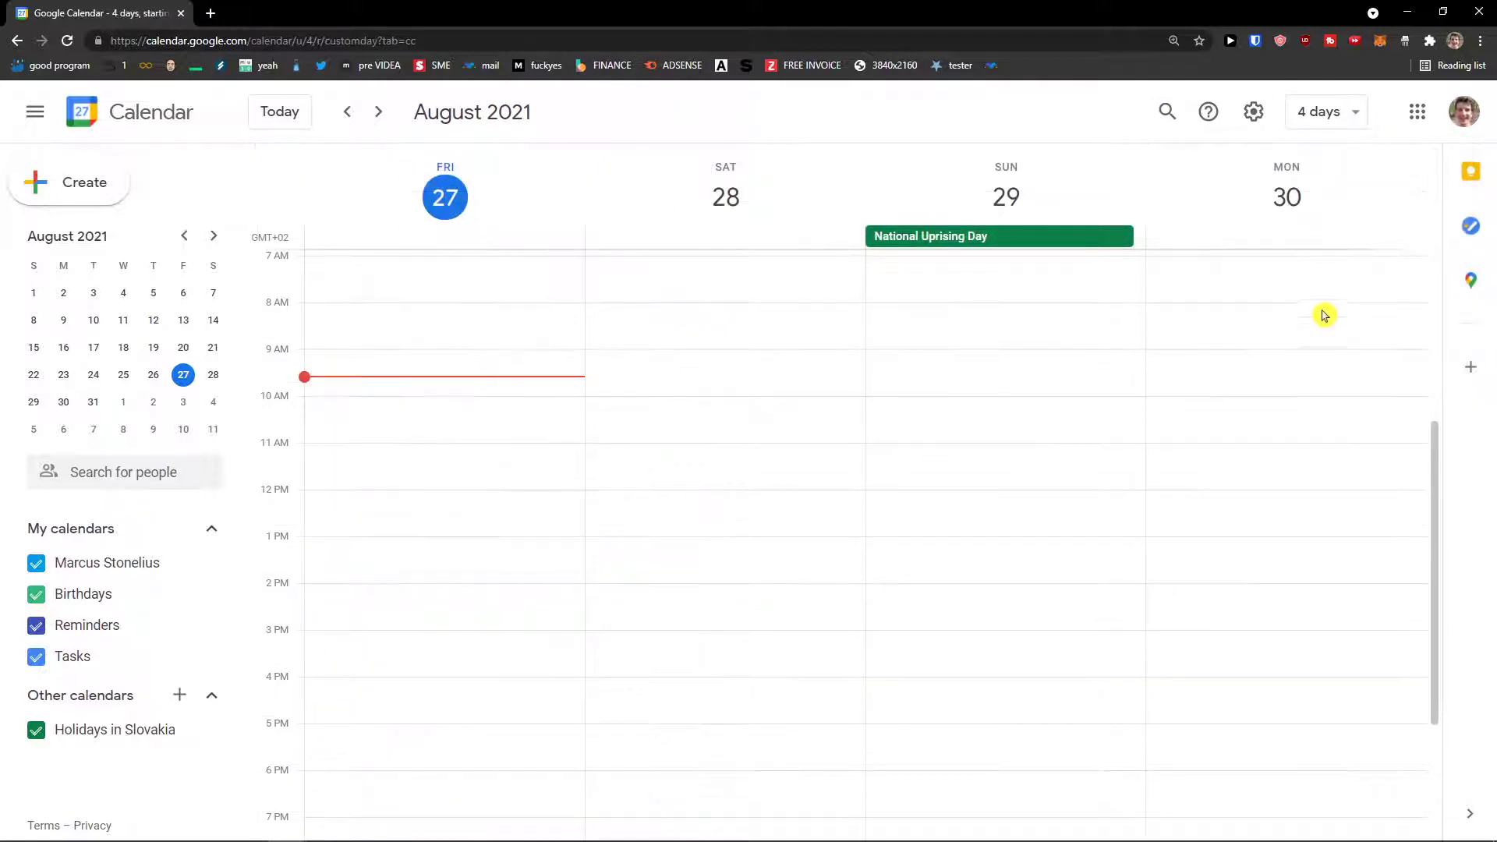
click(1318, 117)
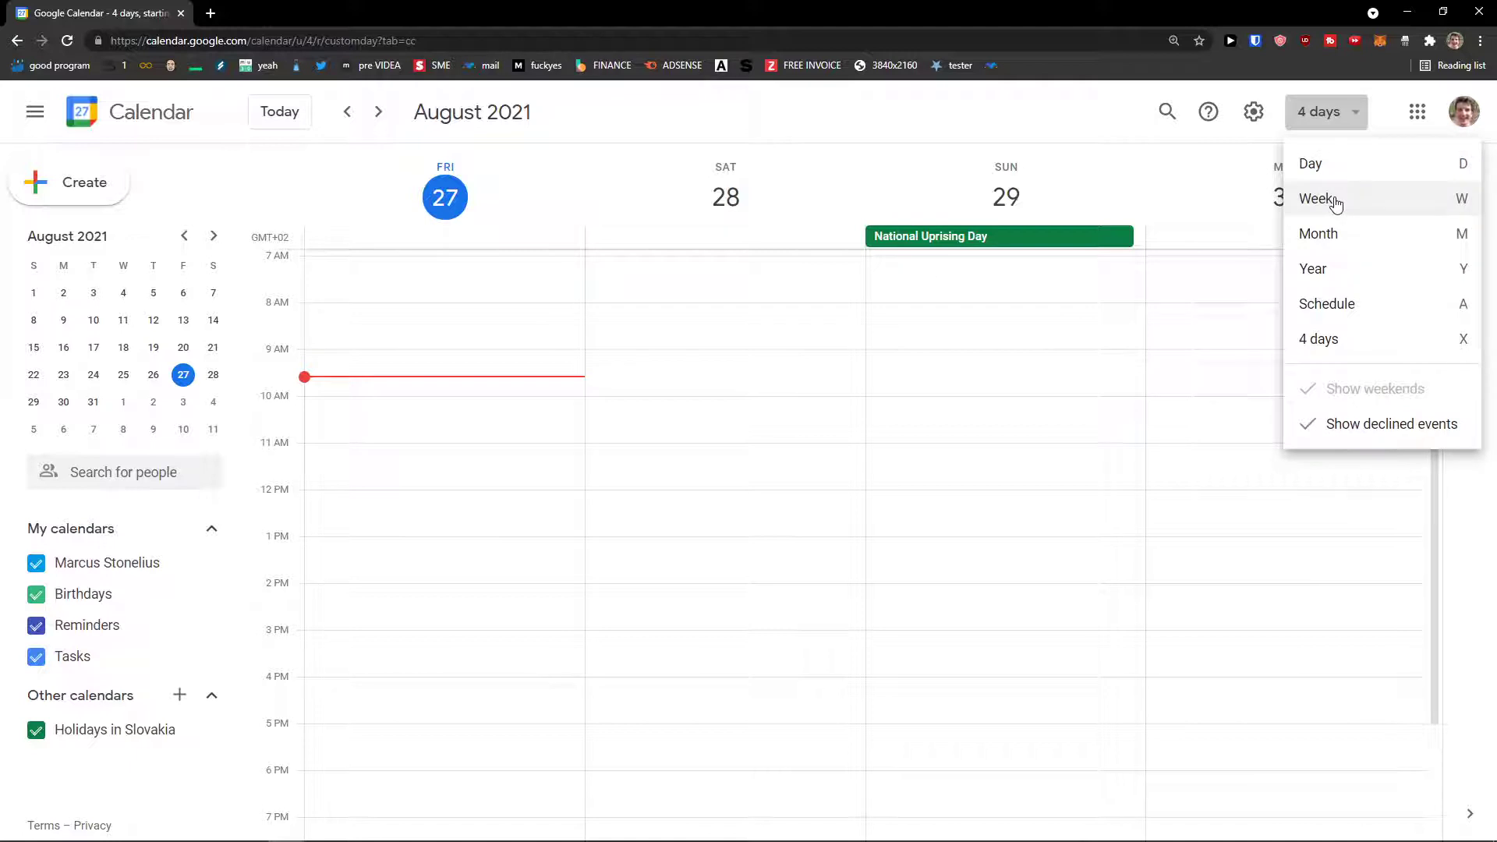
click(1337, 201)
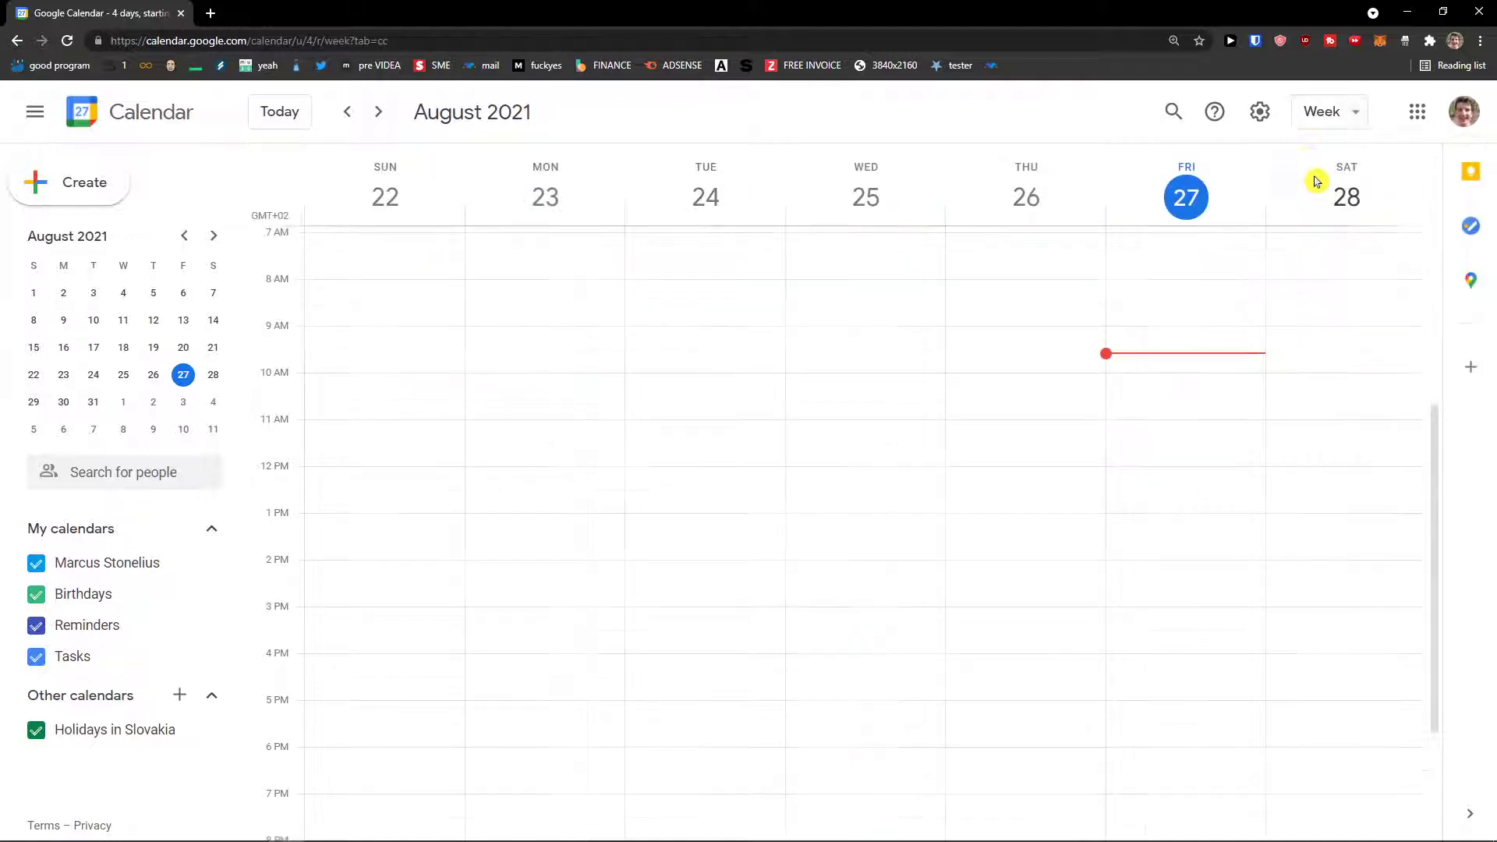
Cycle the calendar through Month, Day and Schedule views and return to Week view
click(1318, 121)
key(m)
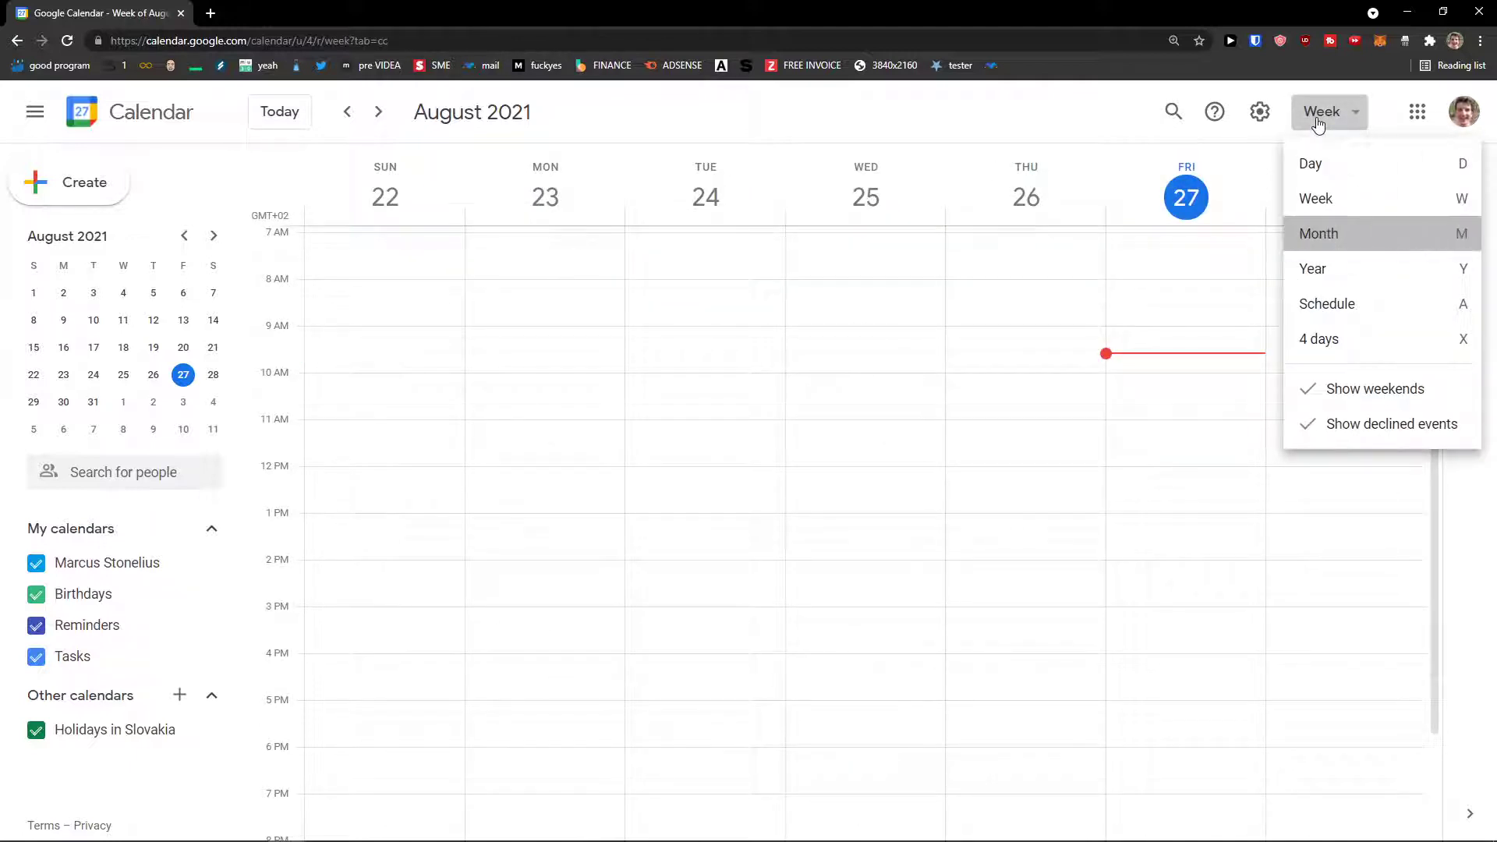
click(1318, 123)
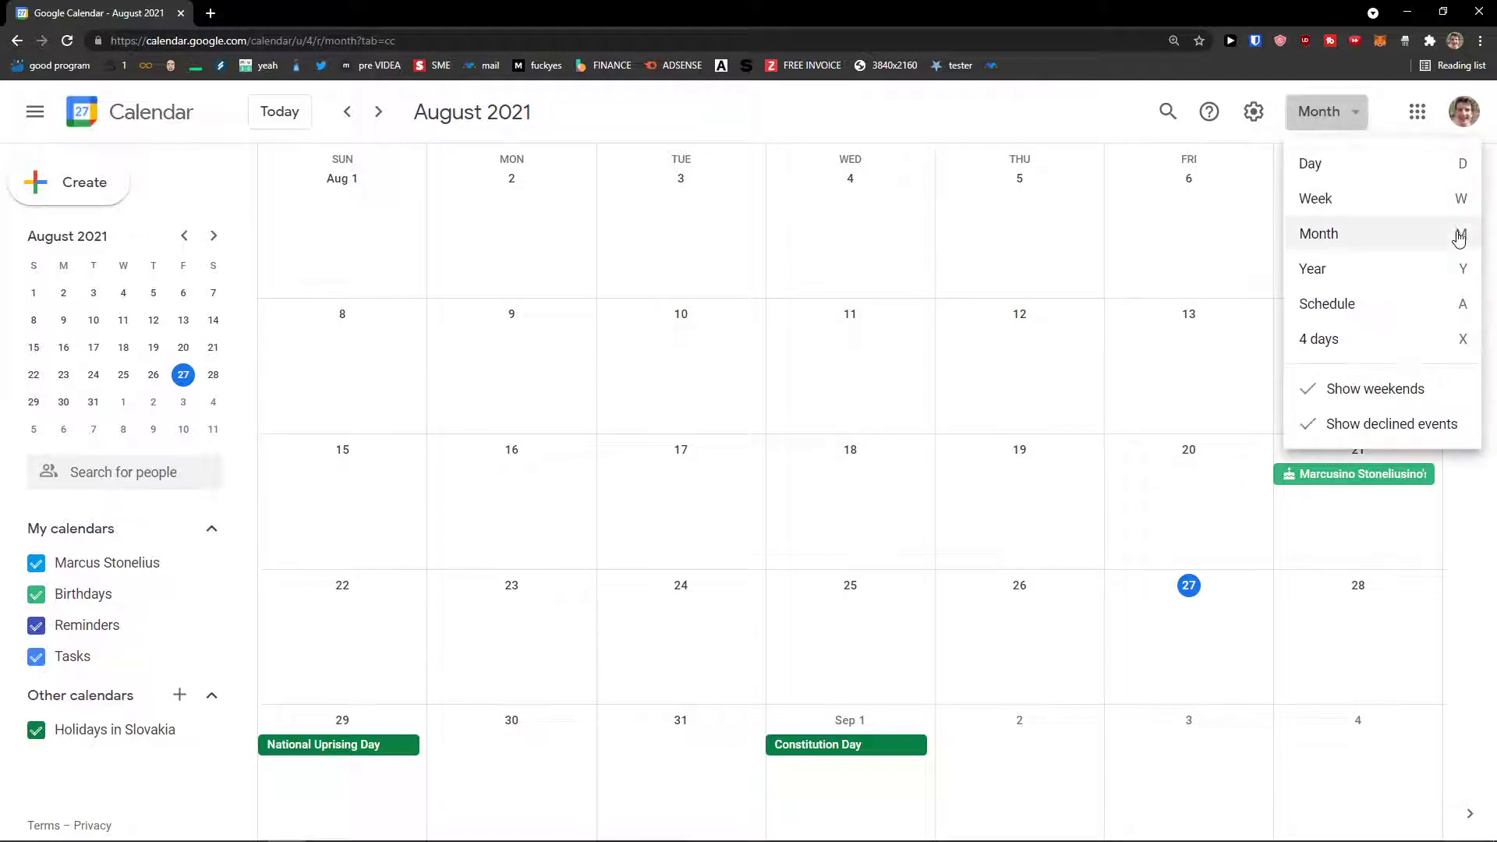
click(1337, 167)
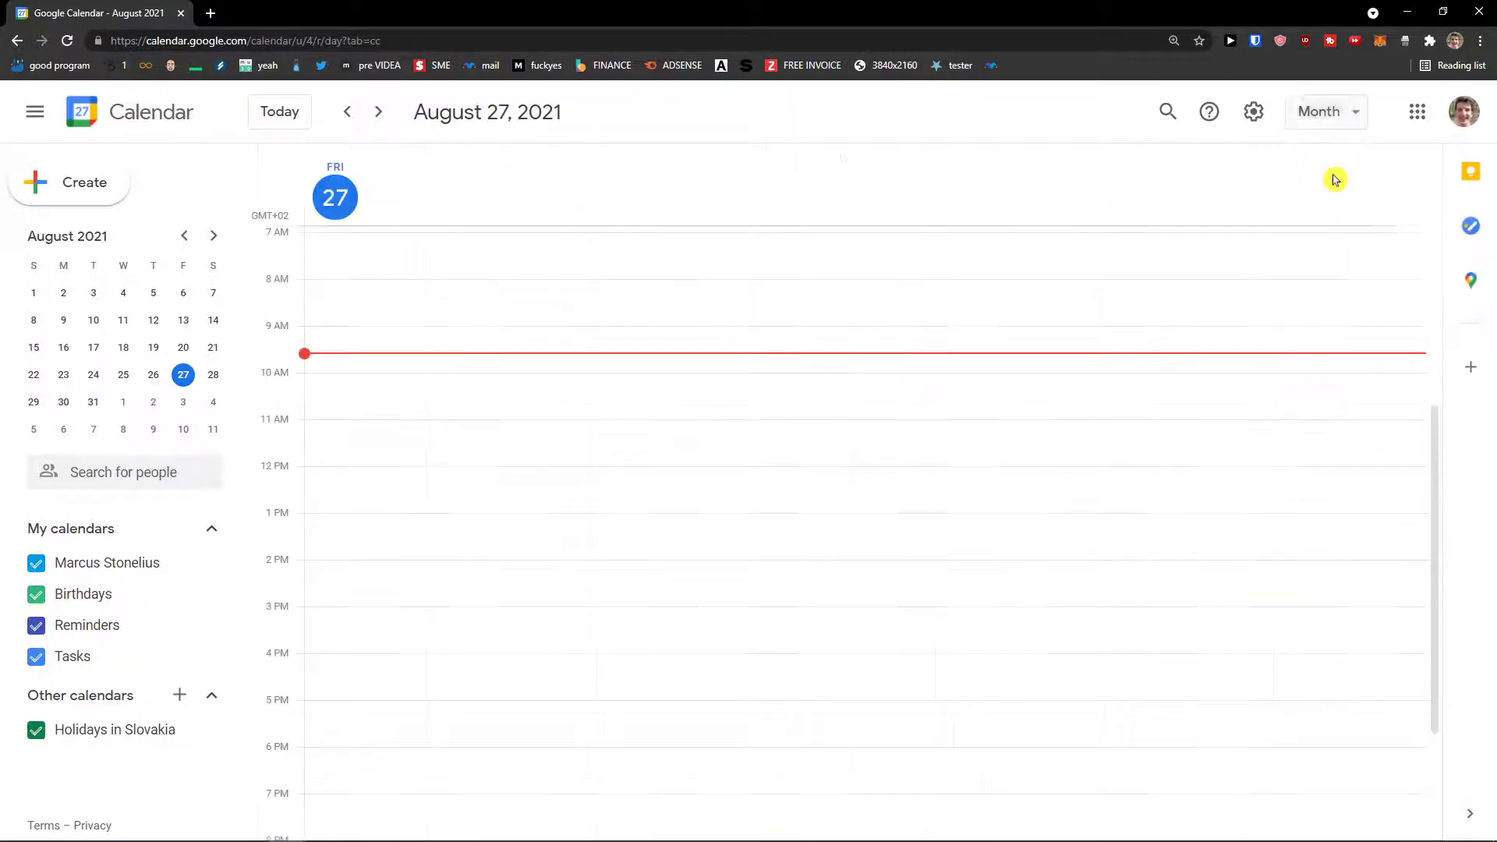
click(1325, 116)
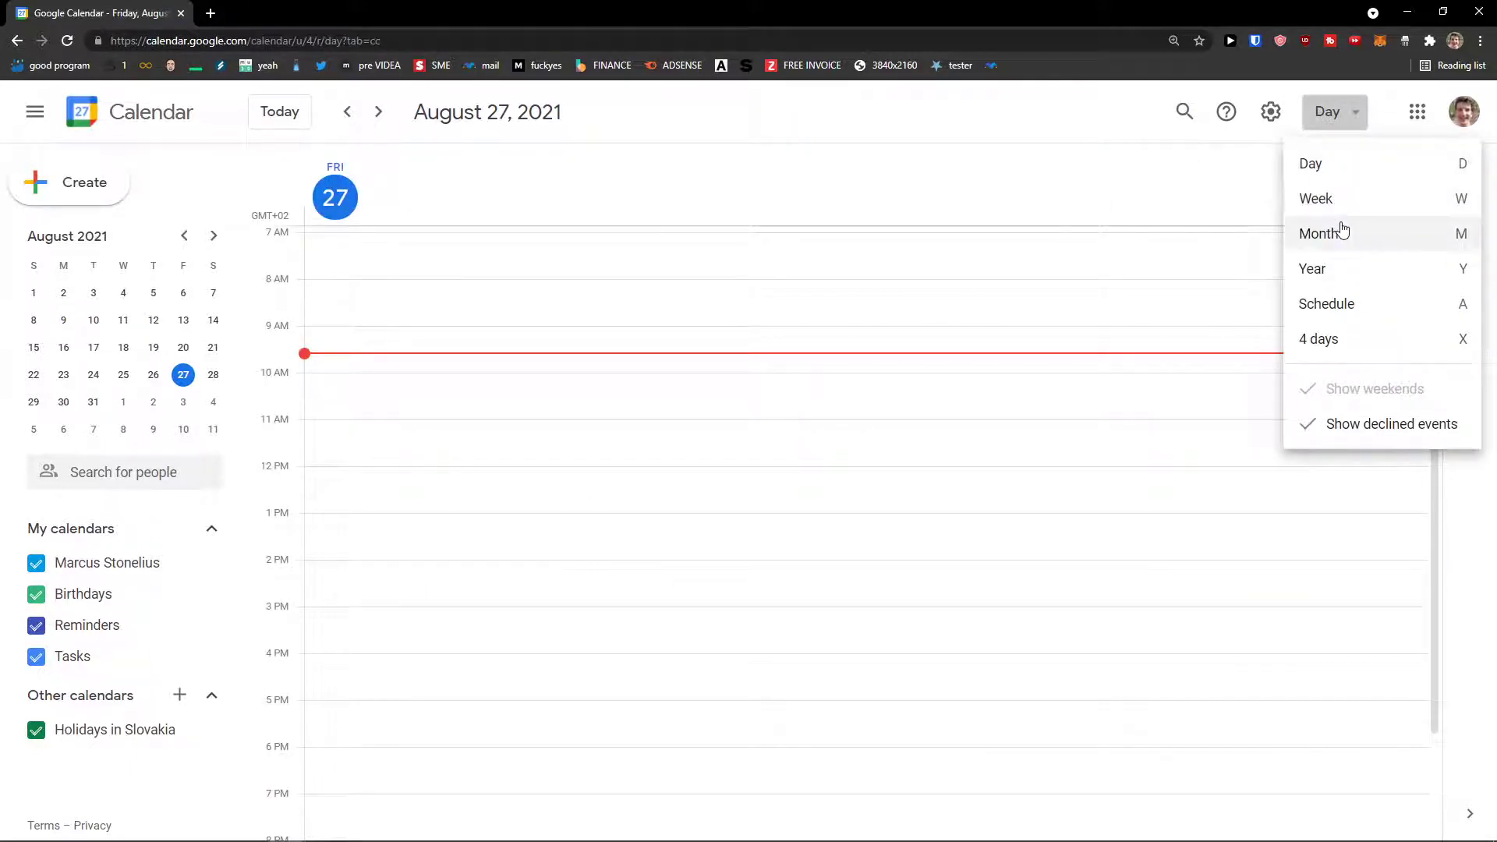
key(a)
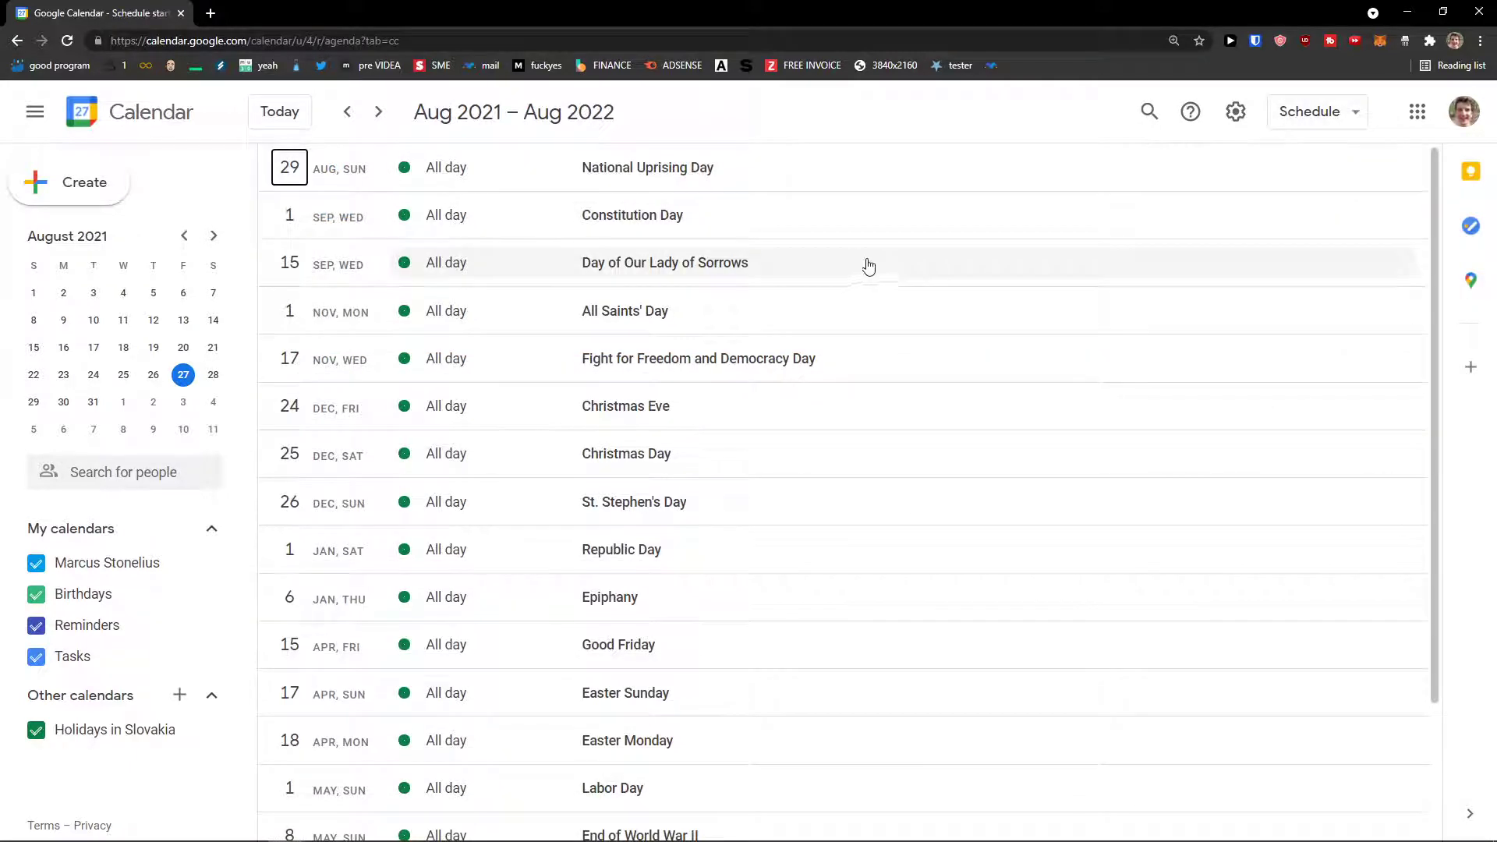
key(w)
Review the view choices and switch the calendar through Day, Month and Schedule views
click(1320, 121)
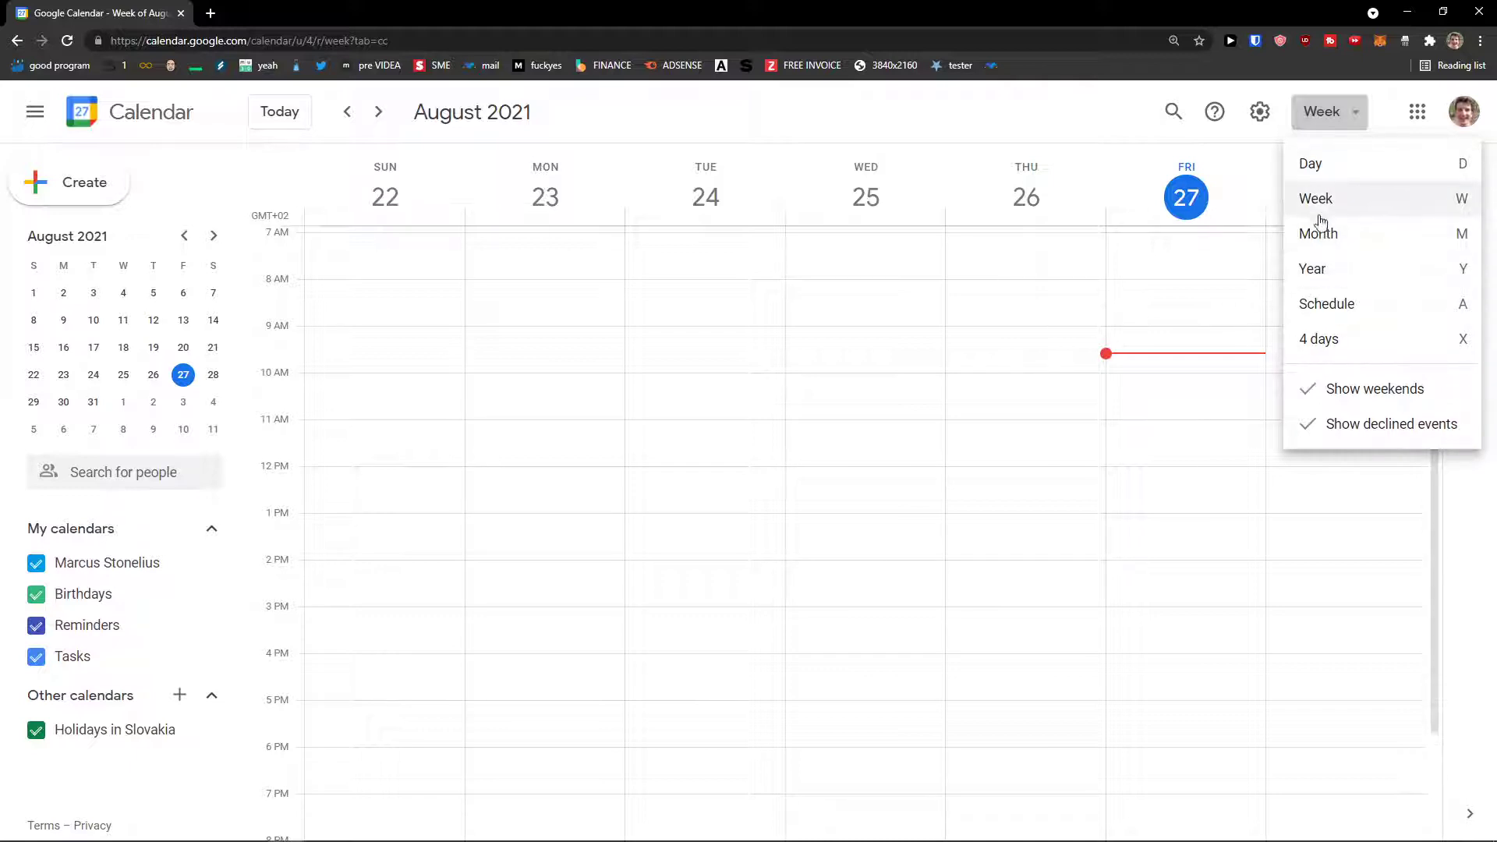
click(1342, 114)
key(d)
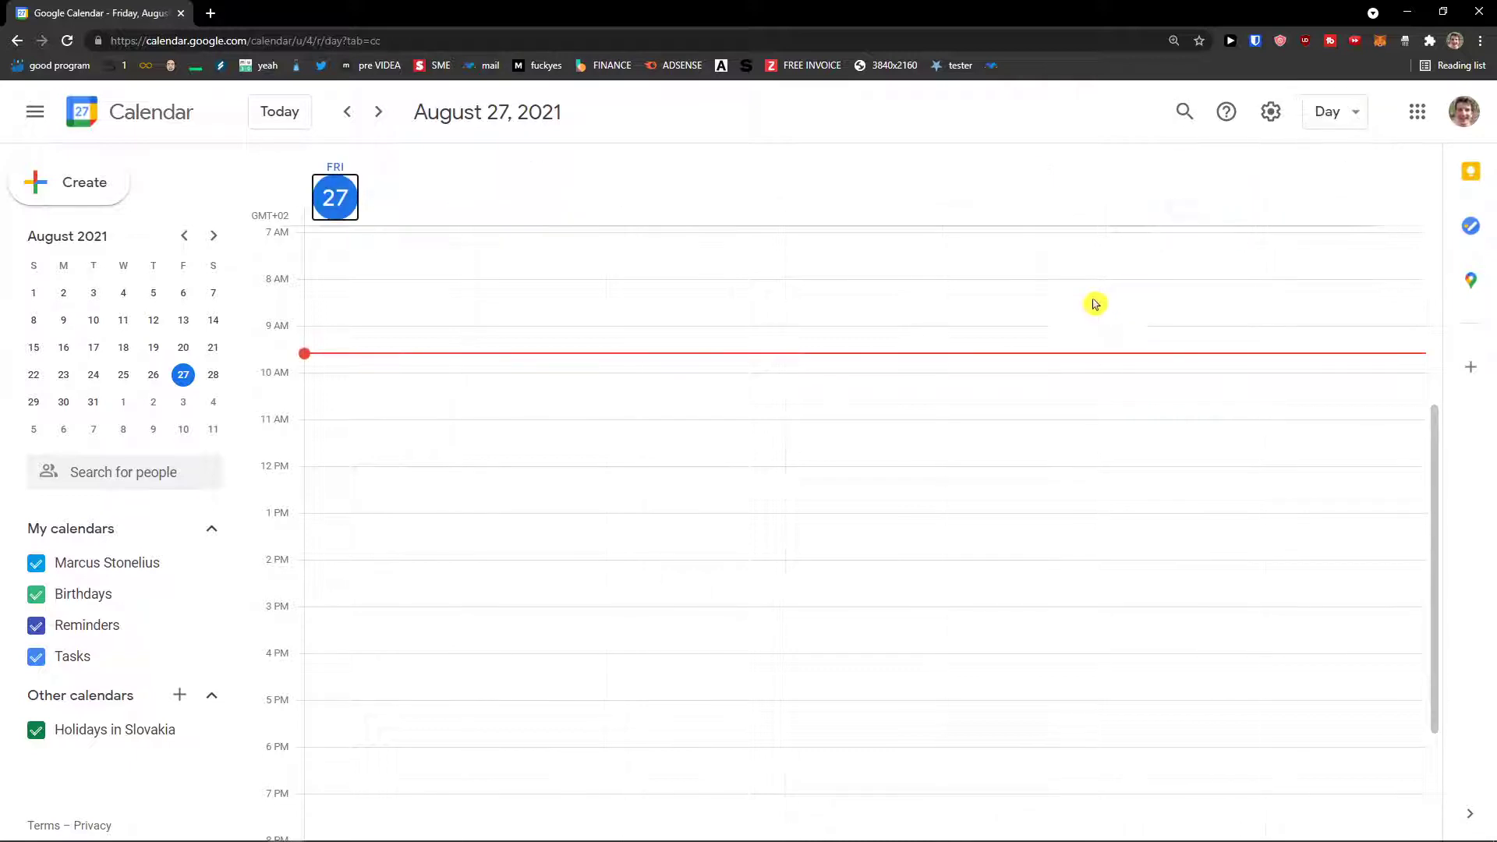
key(m)
key(a)
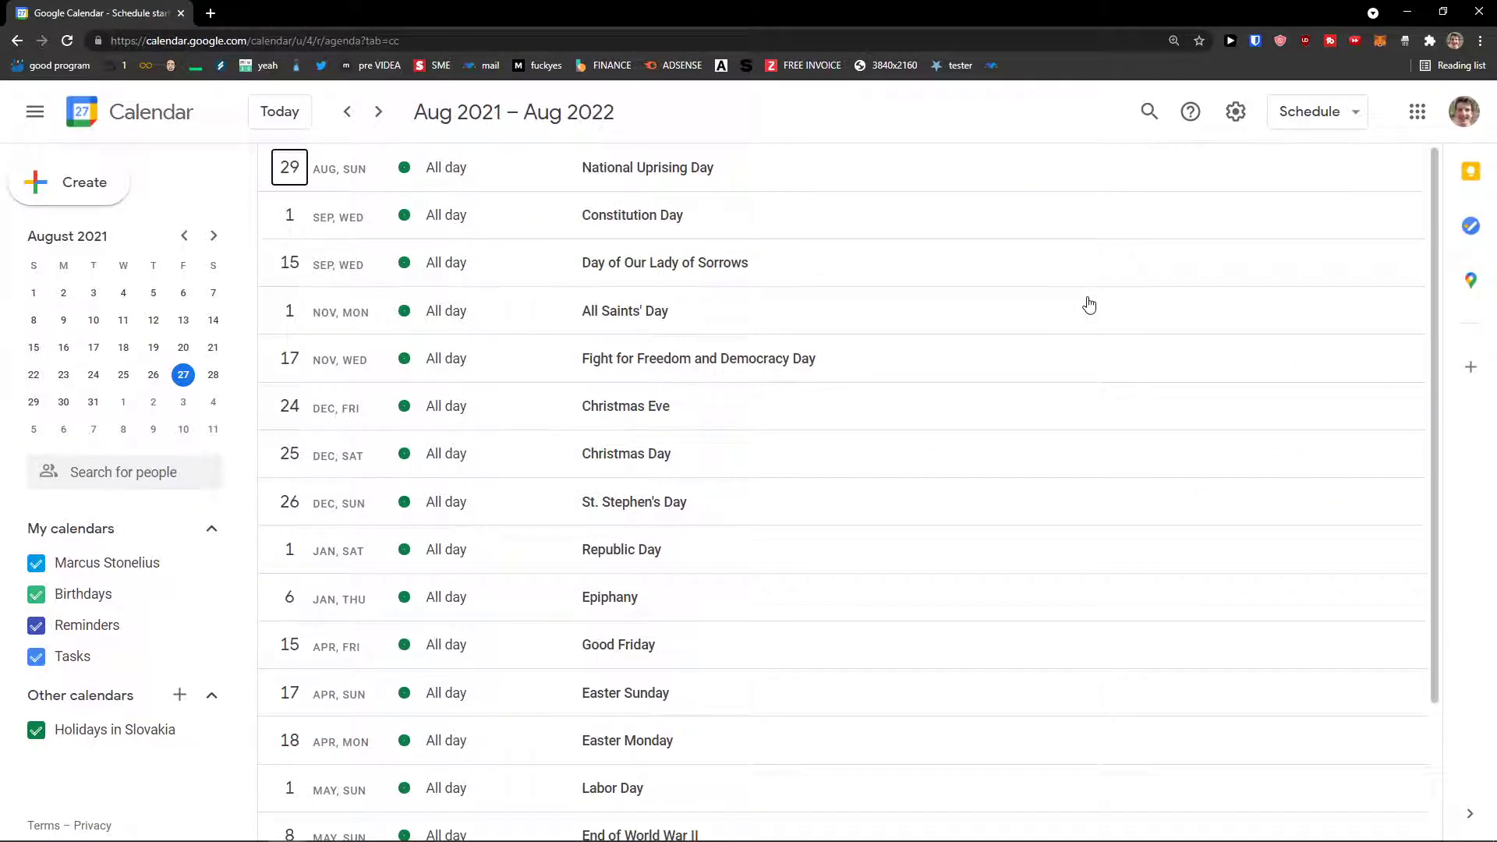
Open the settings page, return to the calendar and set it to Month view
key(s)
click(31, 111)
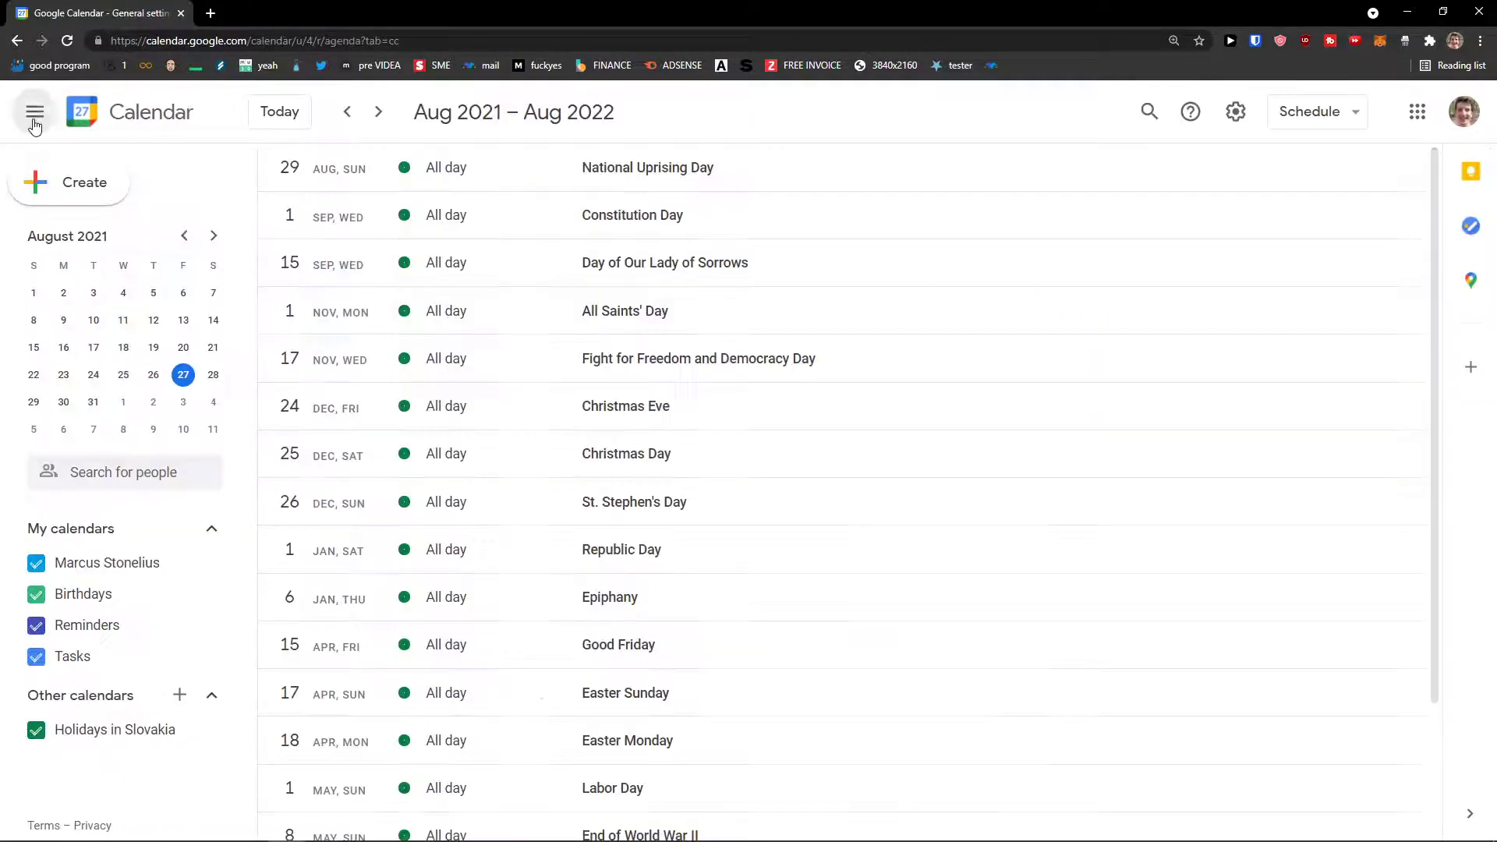
click(1311, 125)
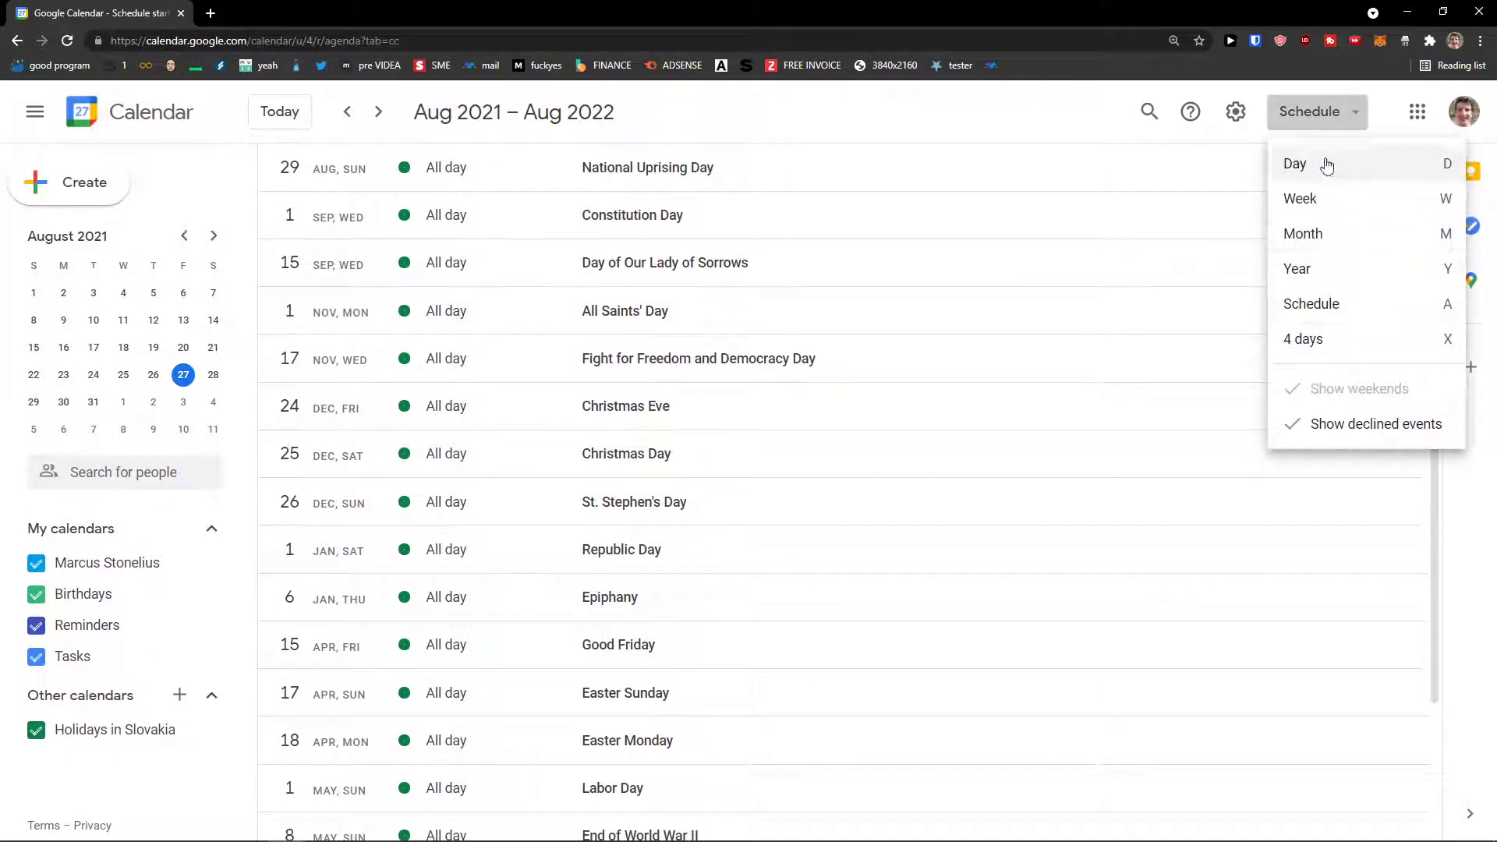
click(1380, 236)
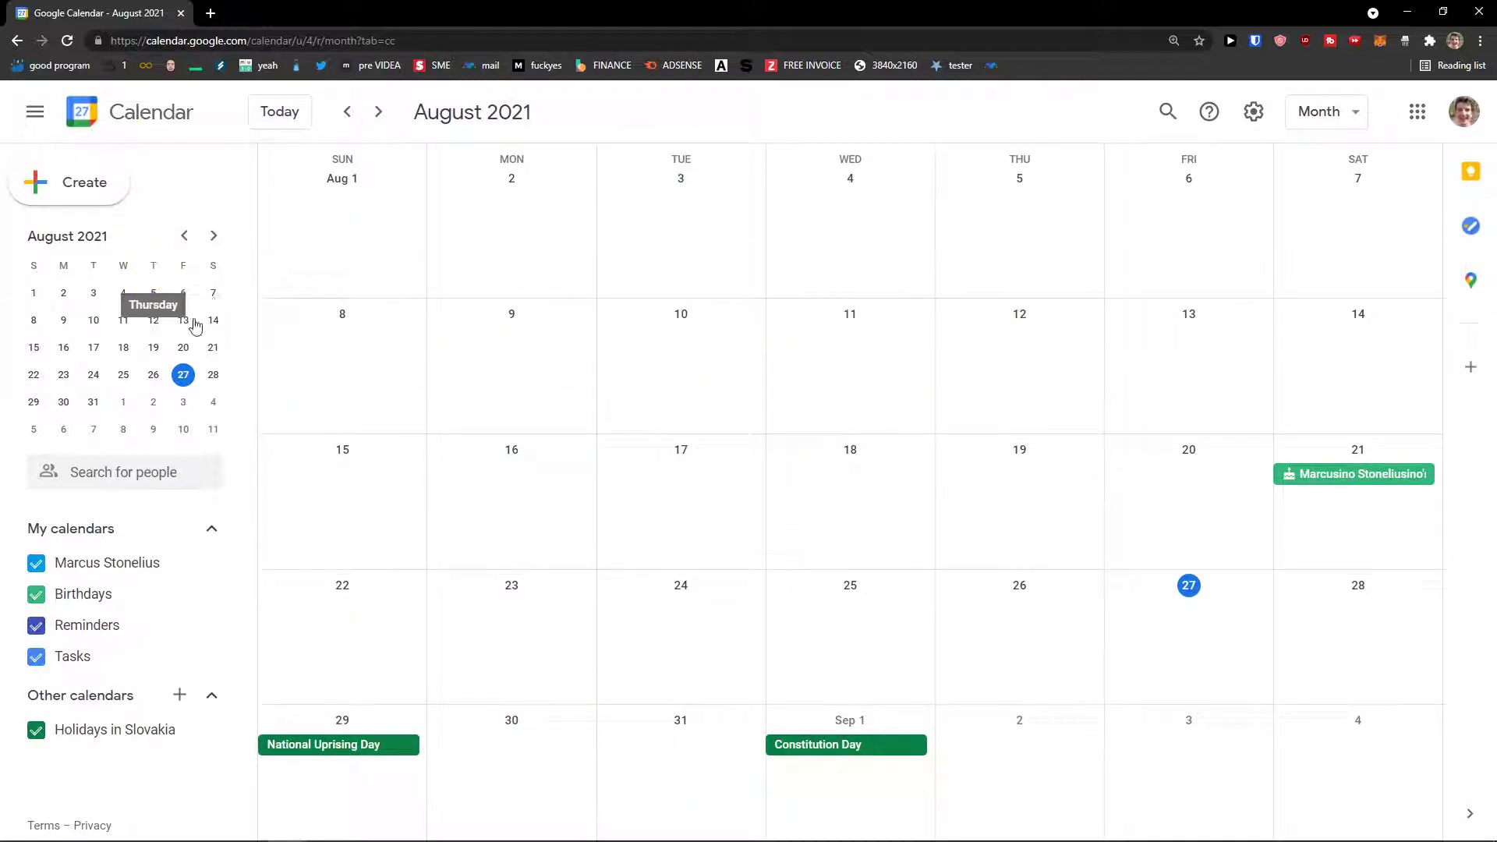
Page the mini calendar one month ahead and back to August 2021 twice, and check the view choices
click(213, 236)
click(184, 236)
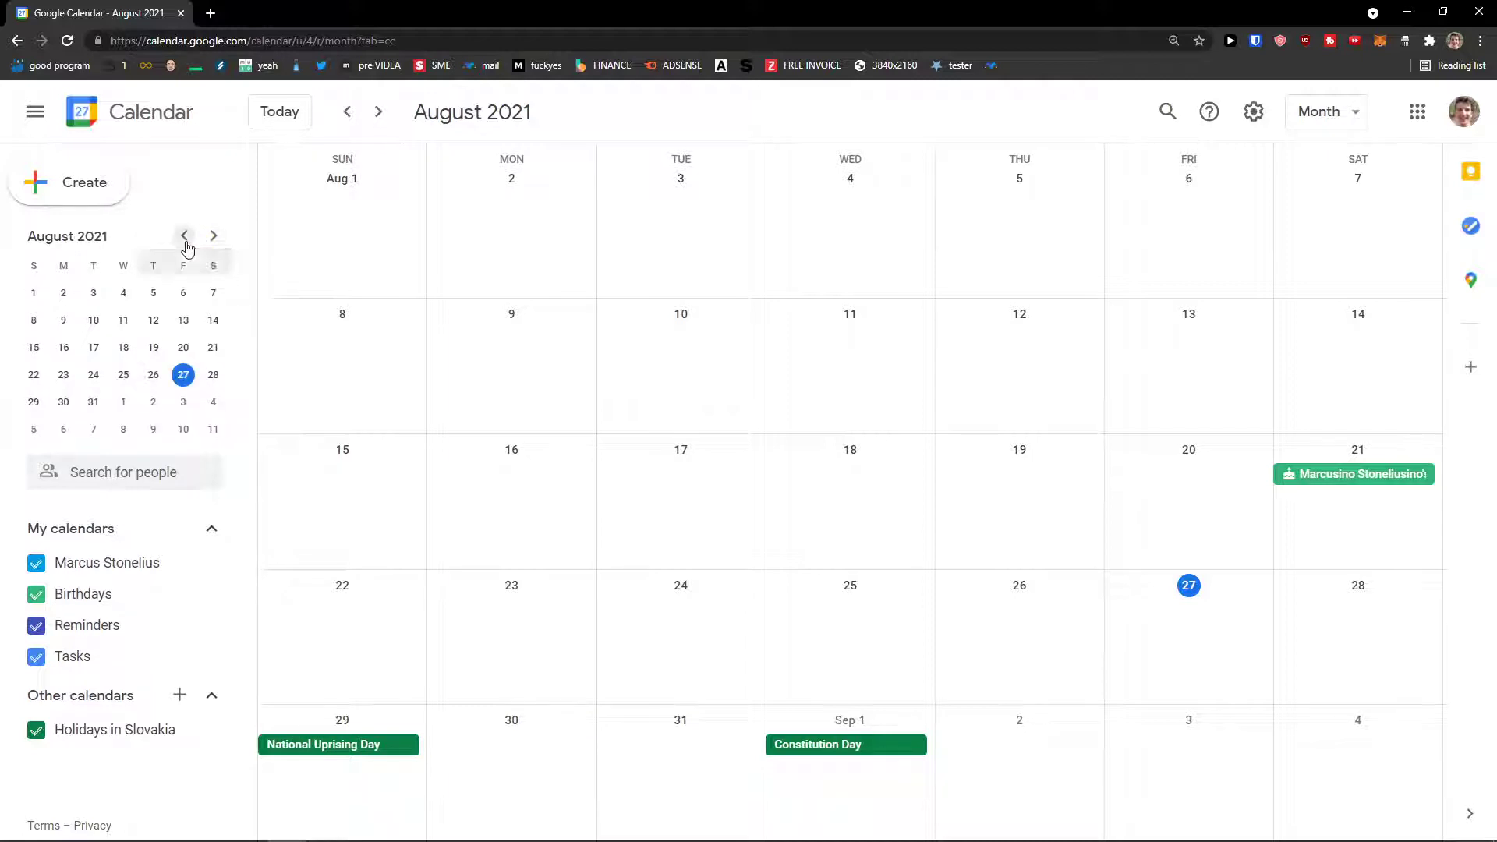
click(213, 238)
click(184, 237)
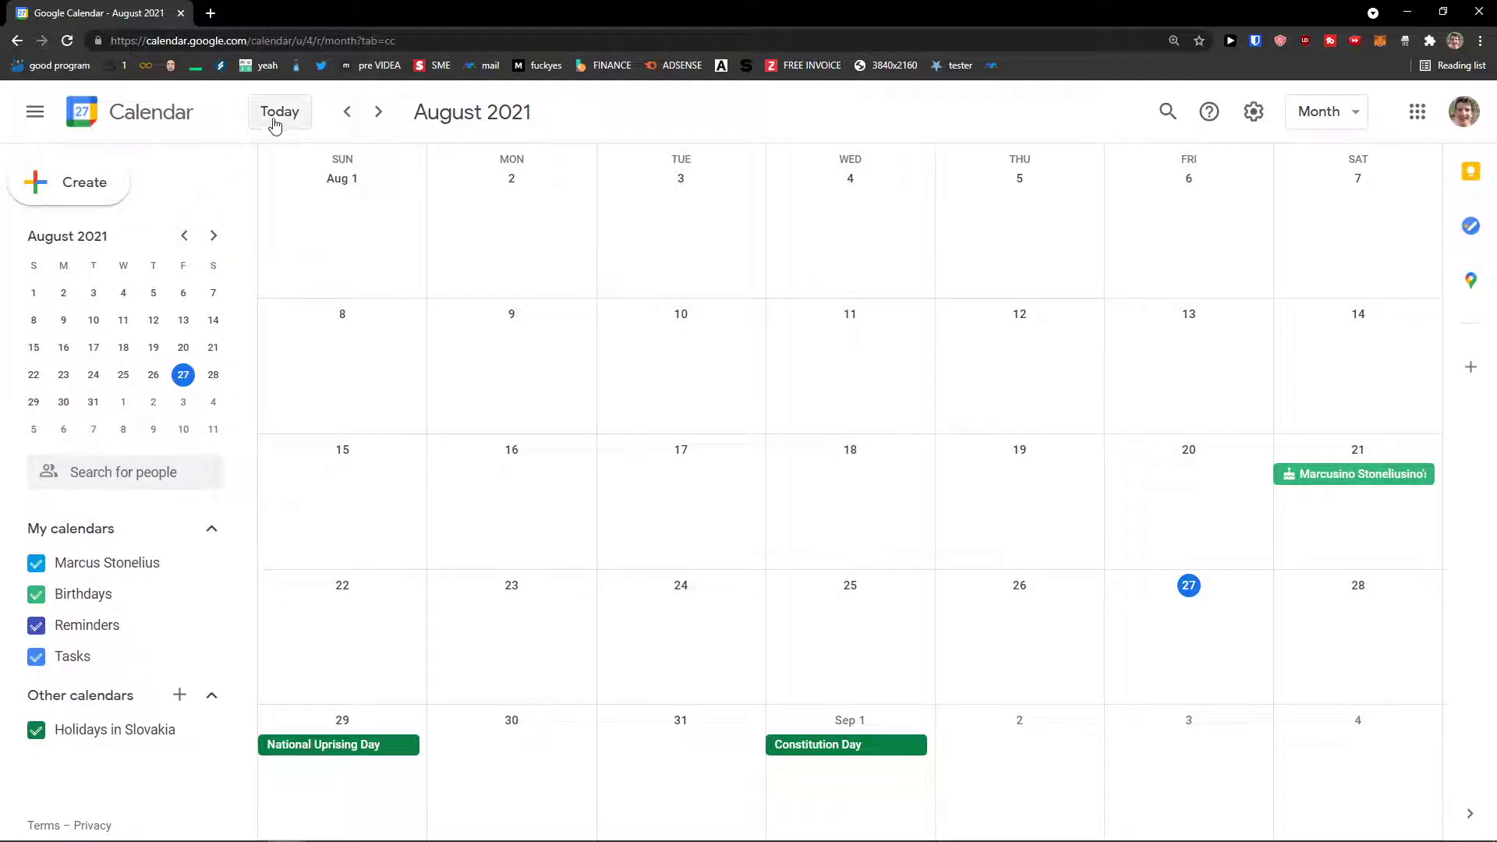
click(1325, 117)
click(1328, 119)
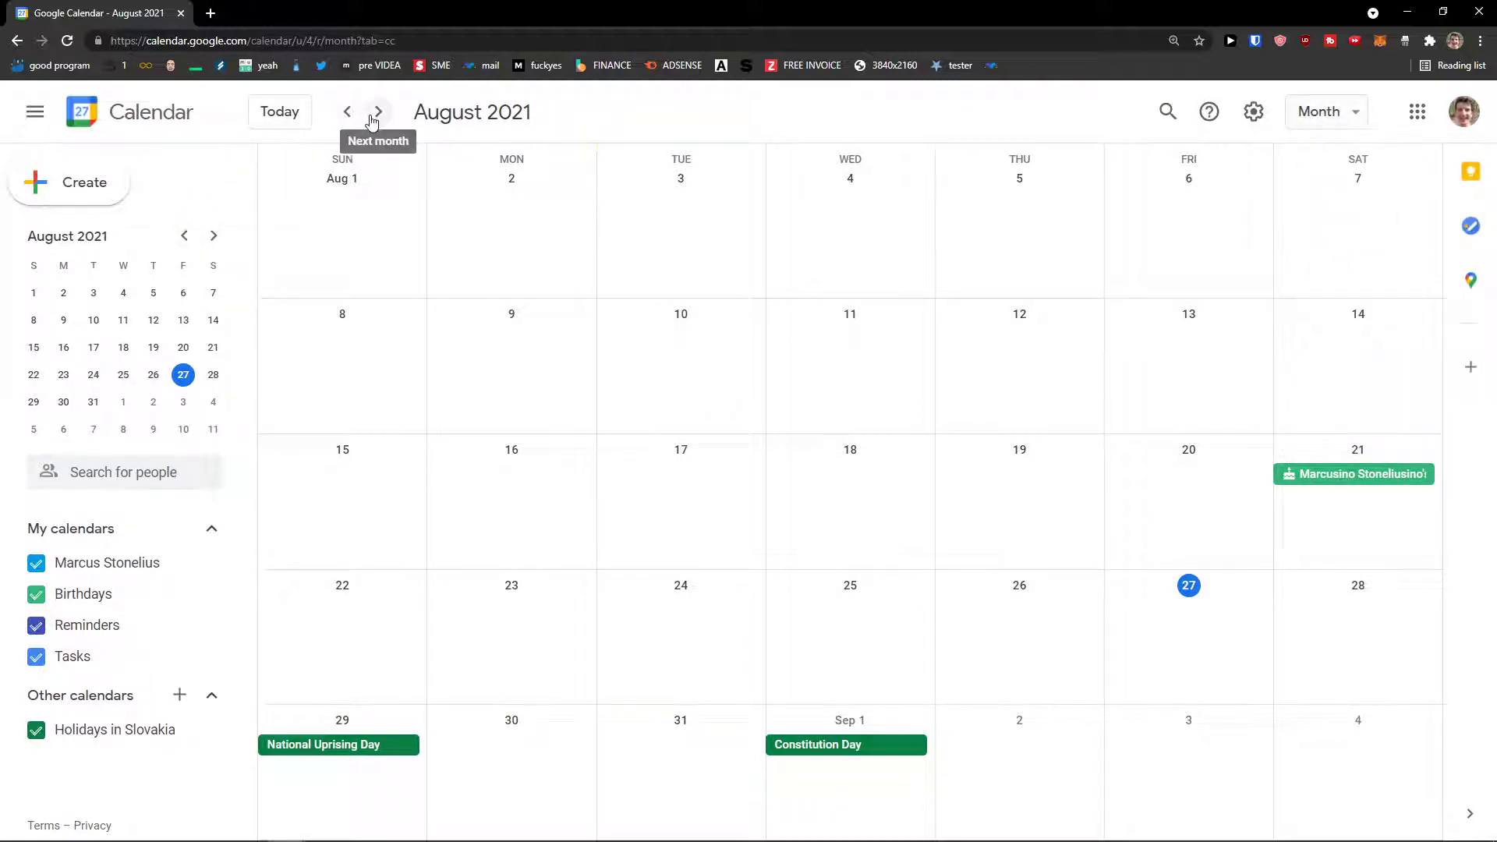
Page the main calendar one month ahead and back twice, and the mini calendar two months ahead and back to August 2021
click(374, 117)
click(348, 115)
click(378, 113)
click(347, 115)
click(213, 237)
click(213, 237)
click(185, 236)
click(184, 236)
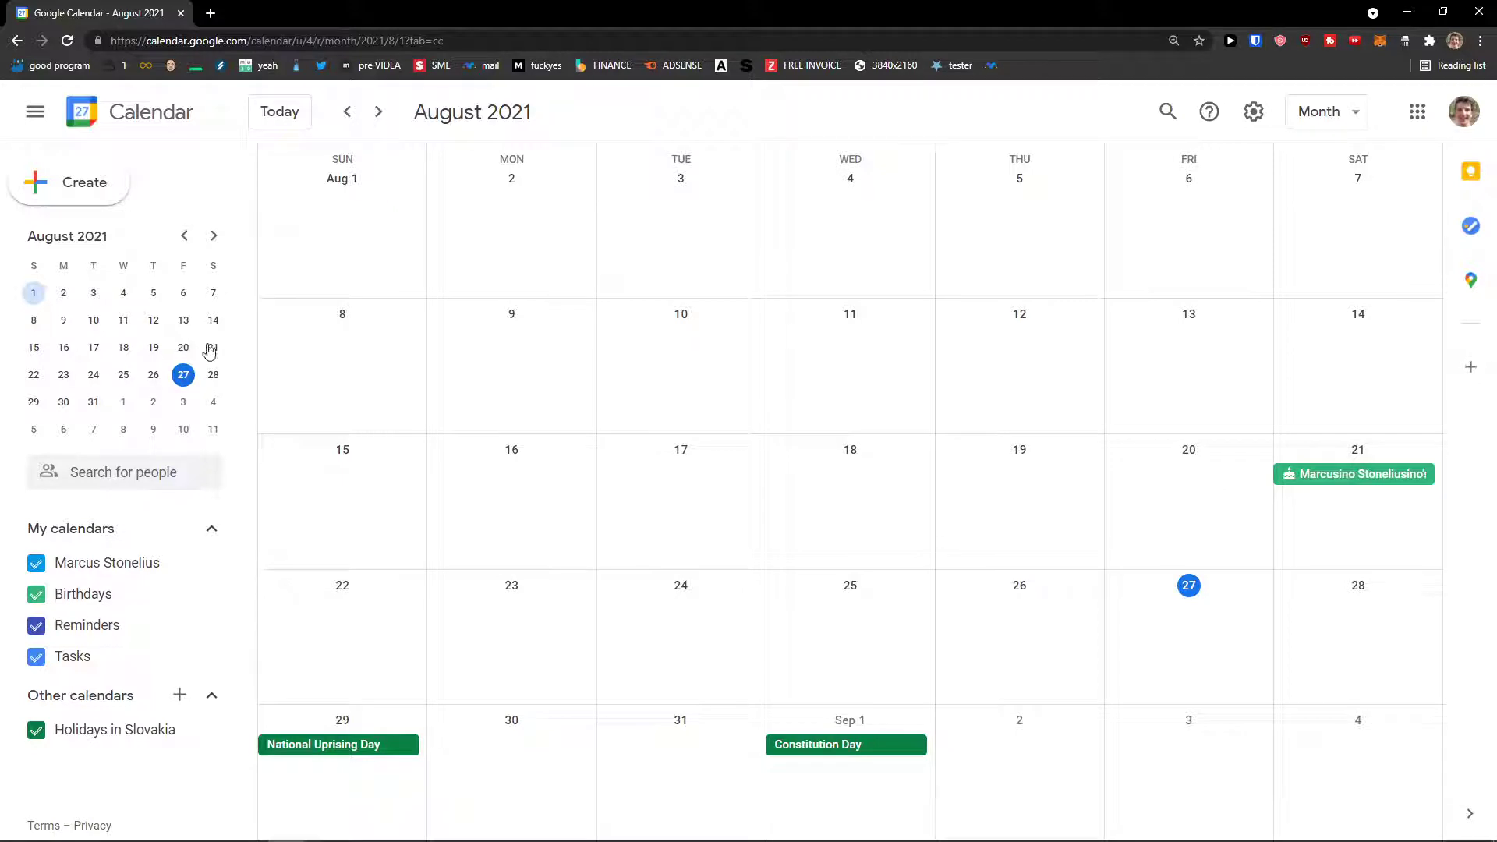
View the suggestions of the people search and close it without choosing a contact
click(104, 472)
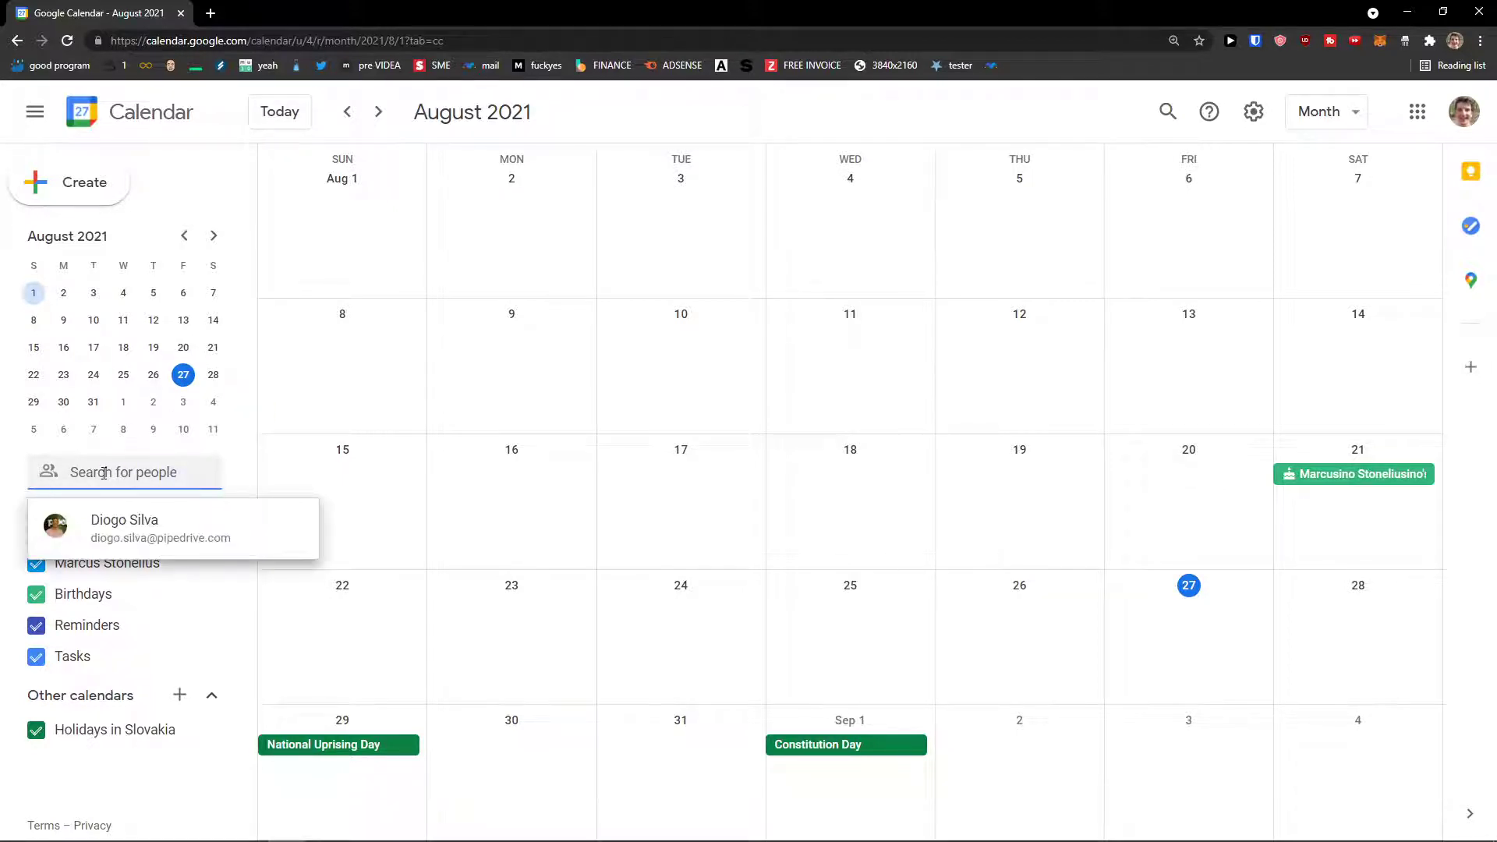
click(33, 475)
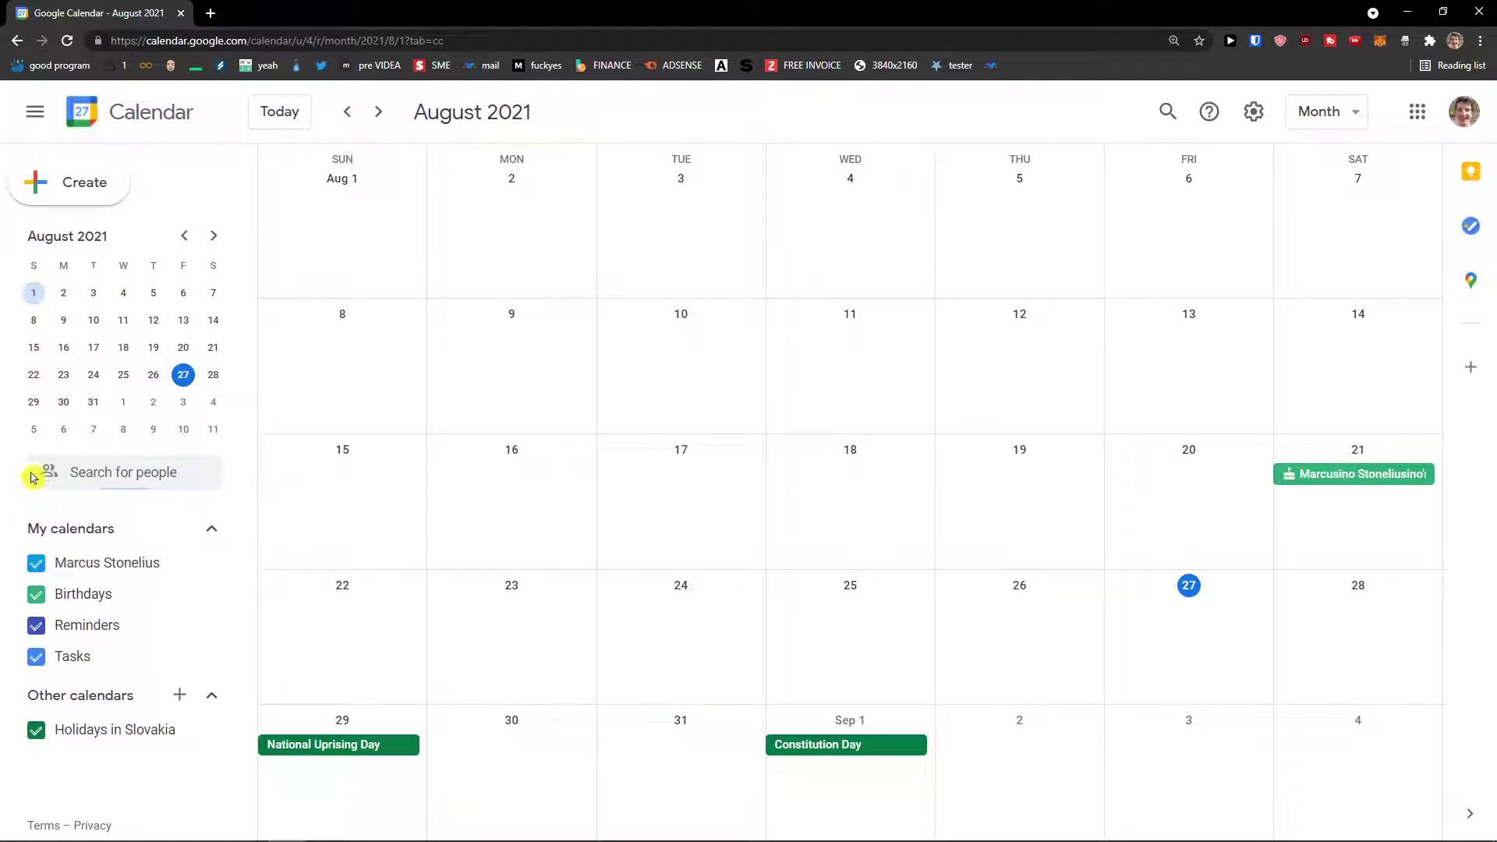
click(123, 473)
click(17, 487)
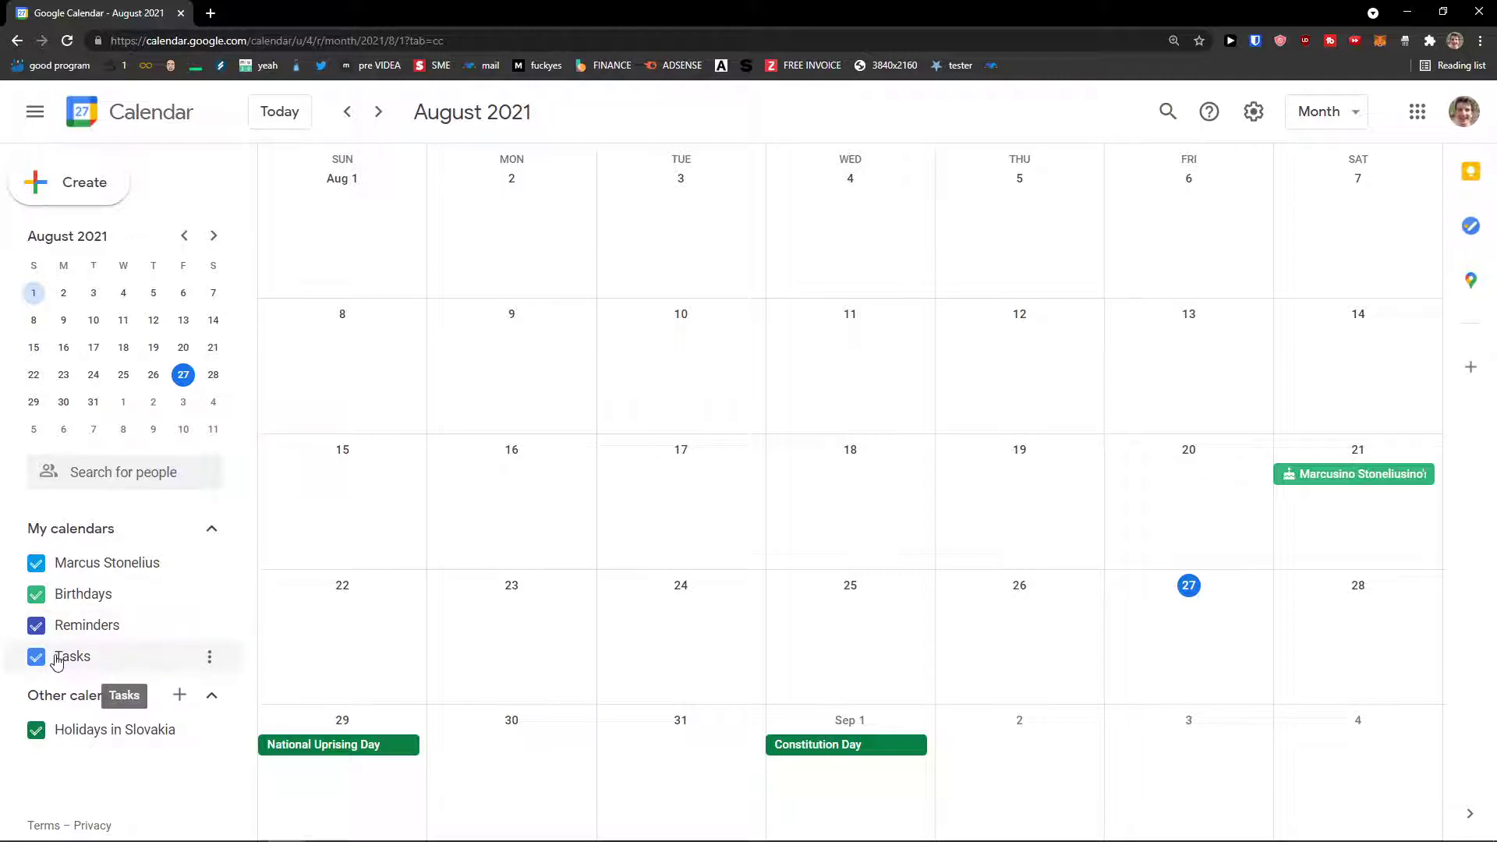
Hide the Birthdays, Reminders and Tasks calendars under My calendars
click(72, 605)
click(81, 608)
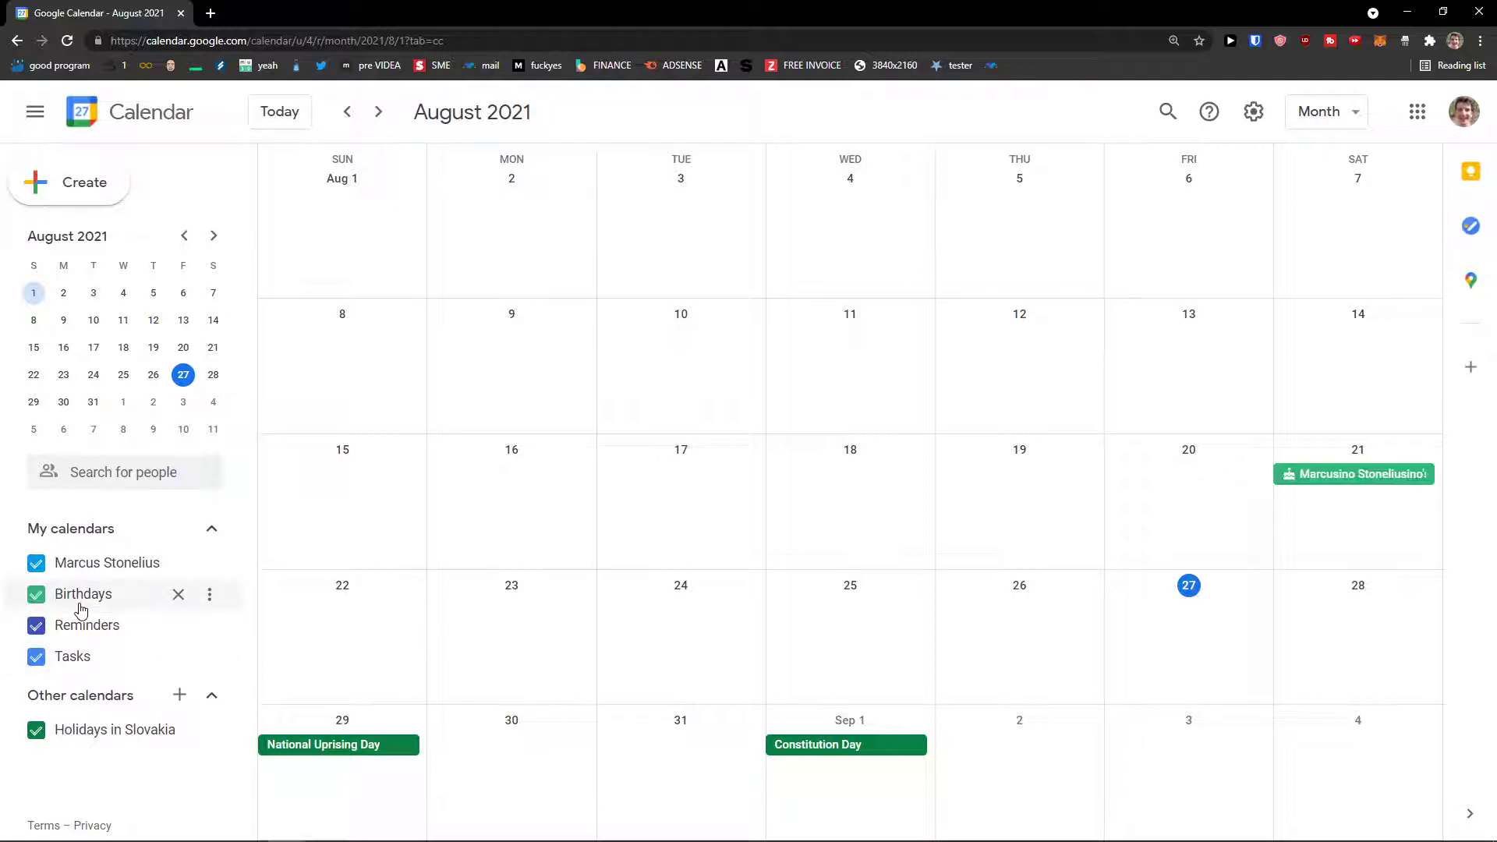
click(90, 604)
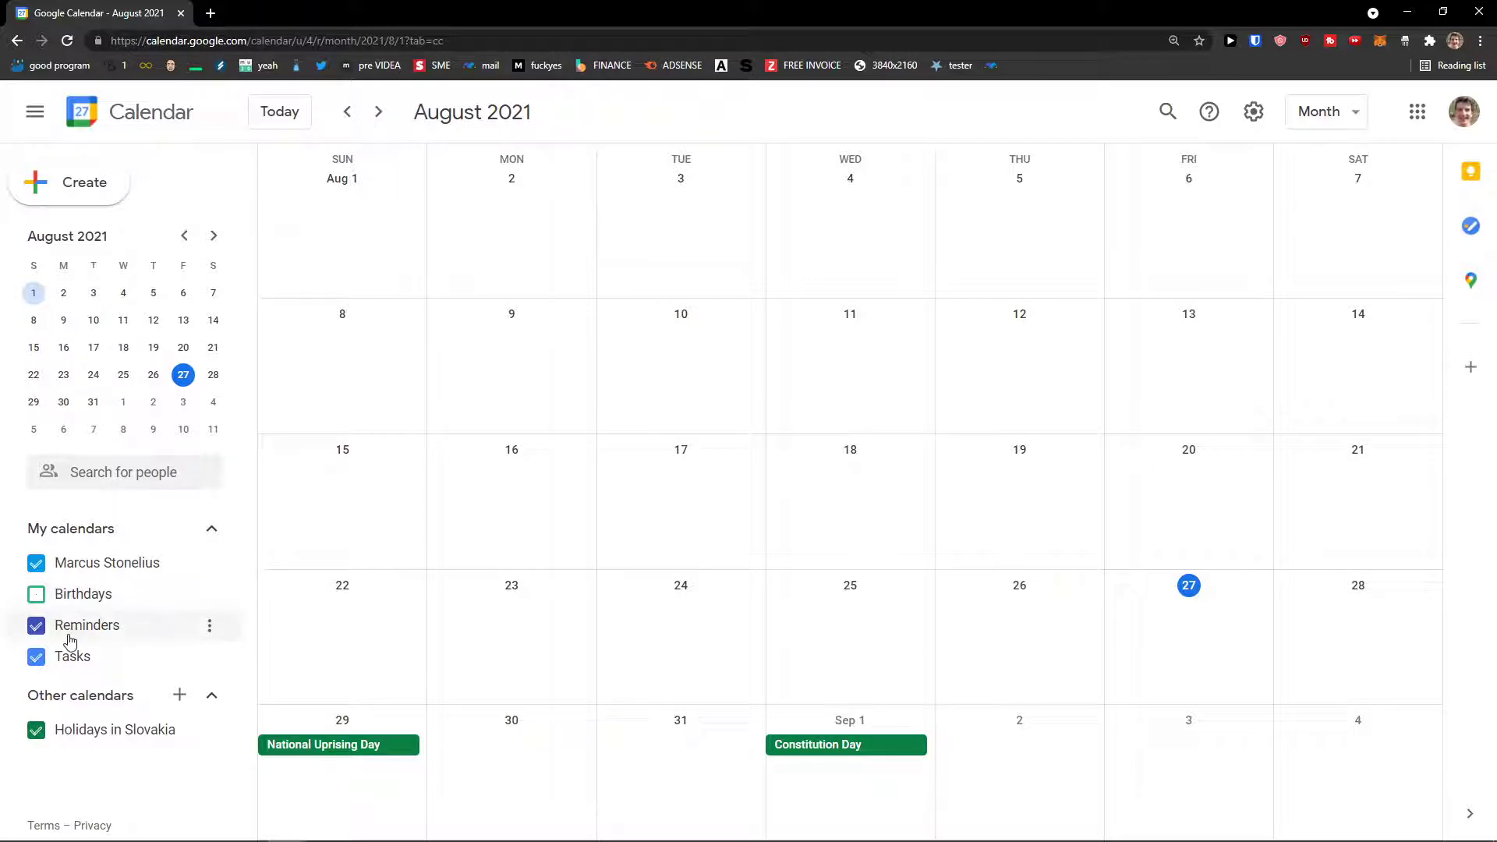
click(69, 627)
click(60, 661)
Show the Reminders, Birthdays and Tasks calendars again
click(84, 623)
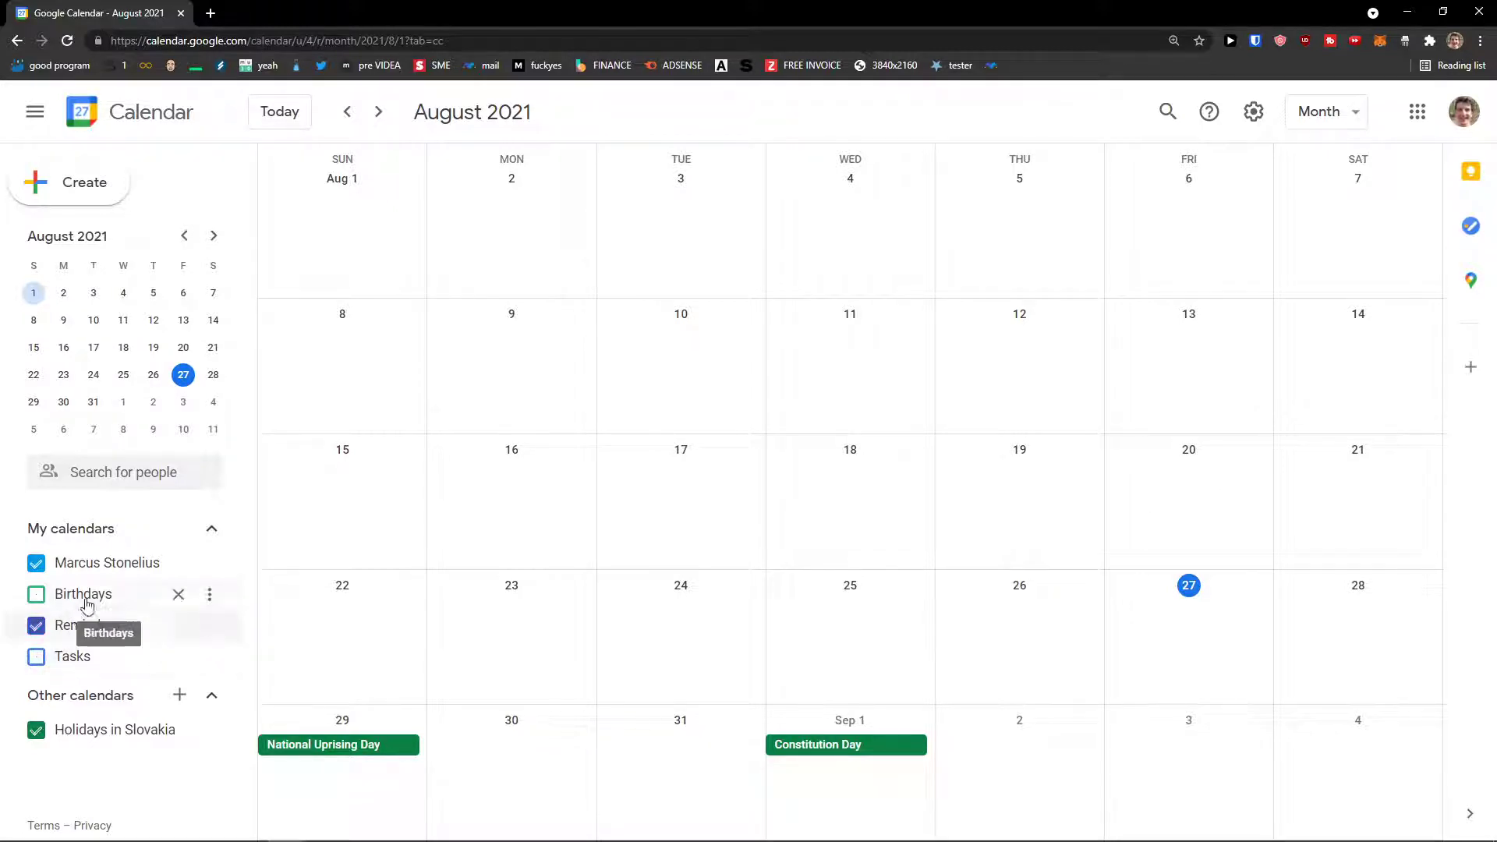
click(78, 595)
click(74, 656)
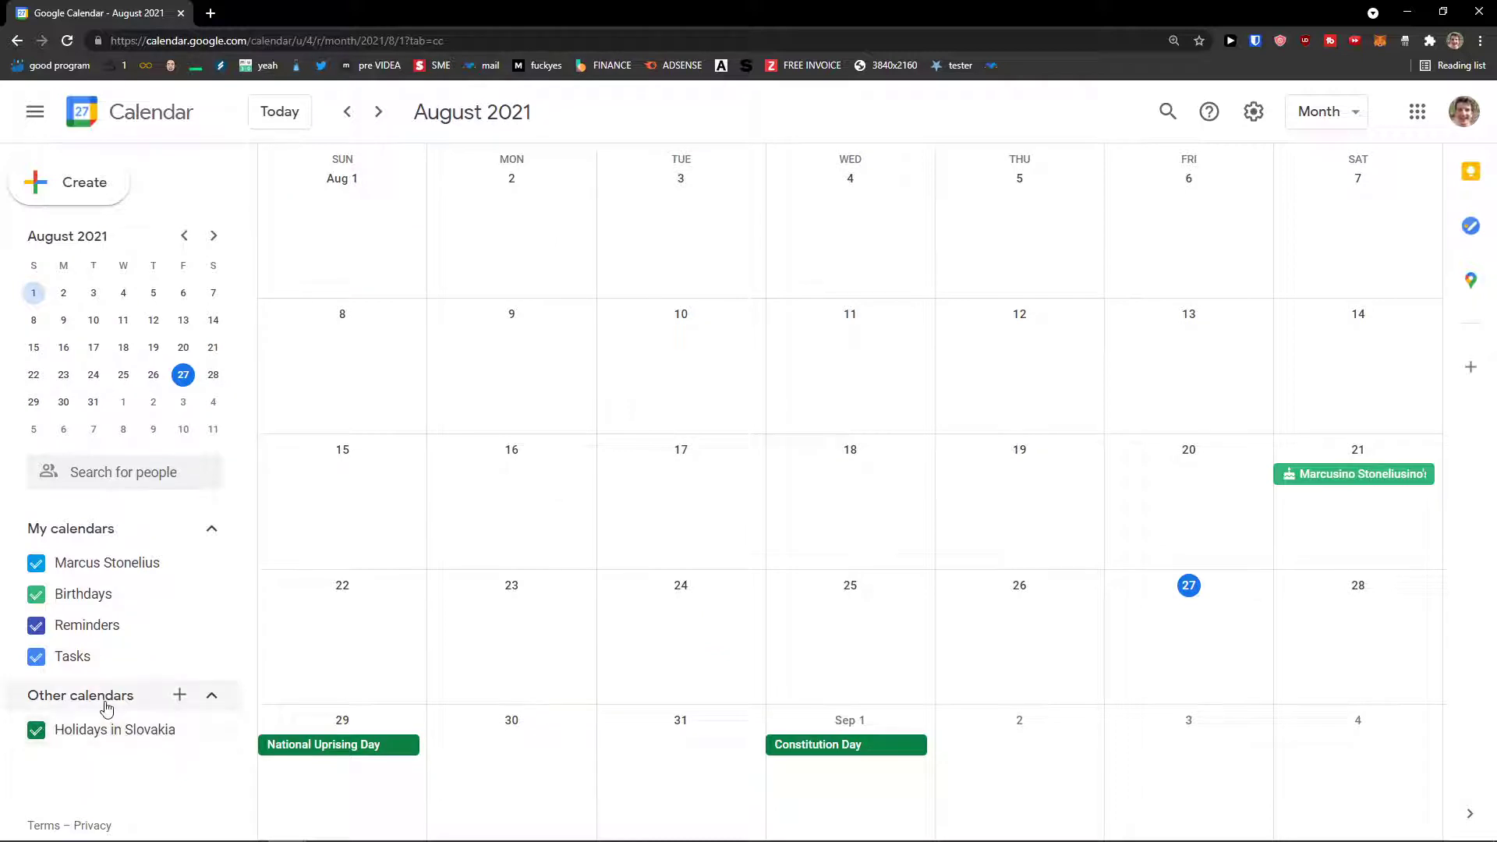
View the options for adding other calendars, and open and discard a new event on Tuesday, August 10
click(178, 697)
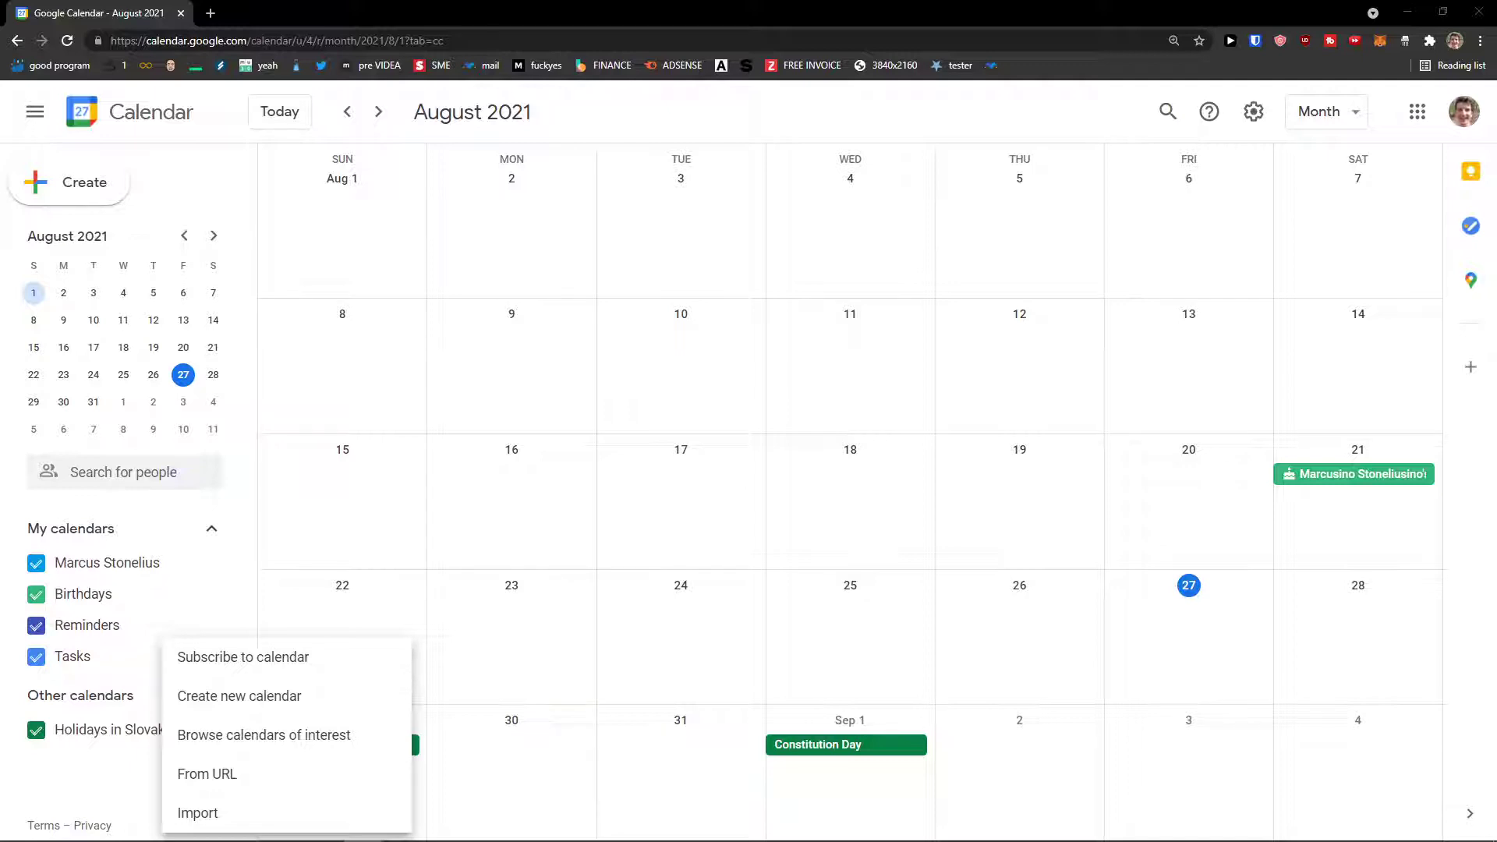
click(721, 330)
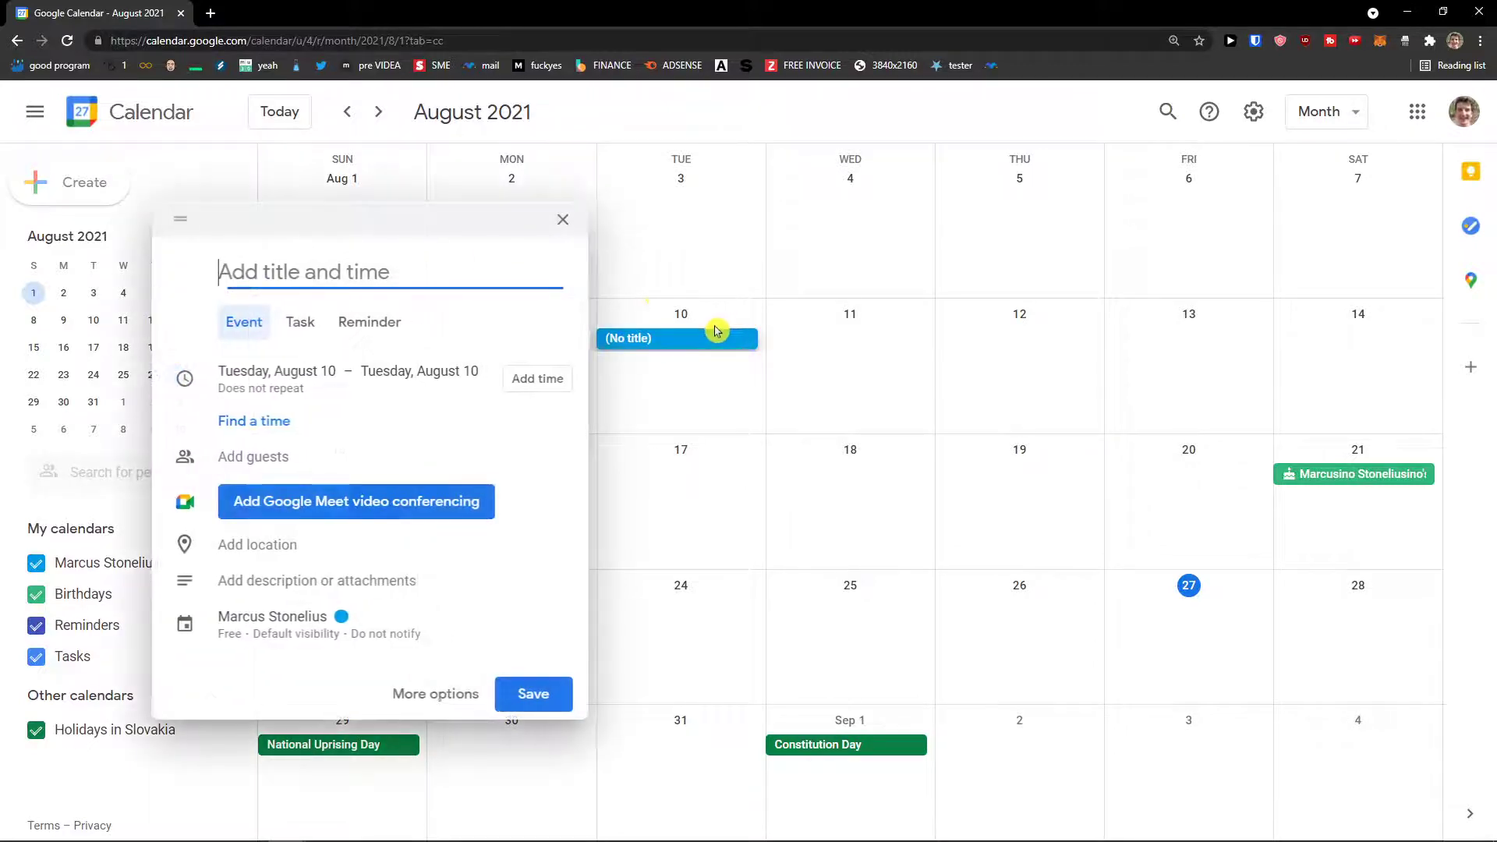
click(561, 220)
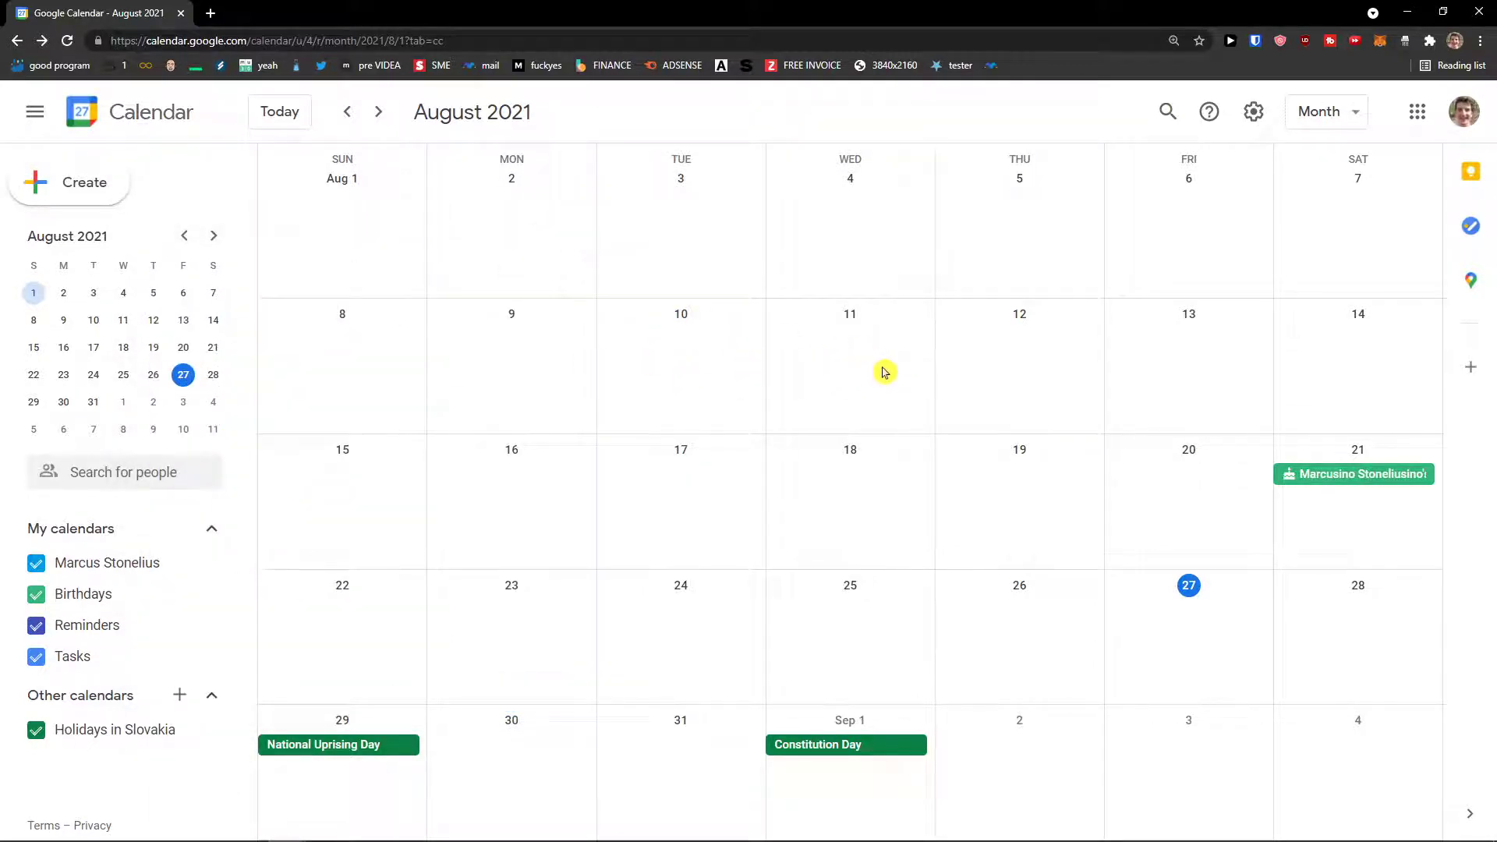
scroll(817, 368, up, 1)
scroll(803, 367, down, 1)
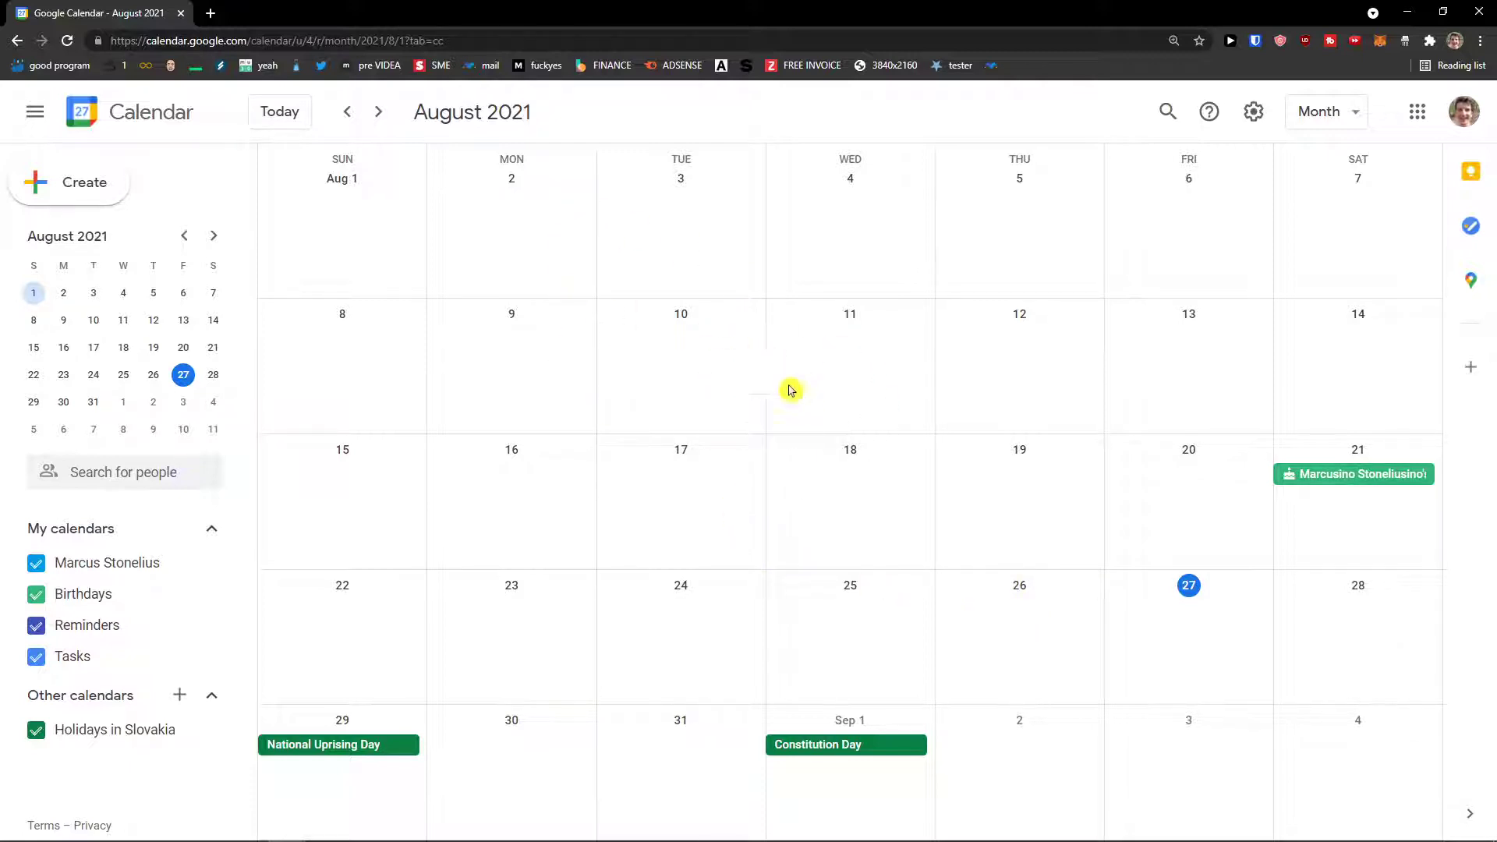
Start a new event on Friday, August 27 and title it "Lunch With Friends"
click(1189, 626)
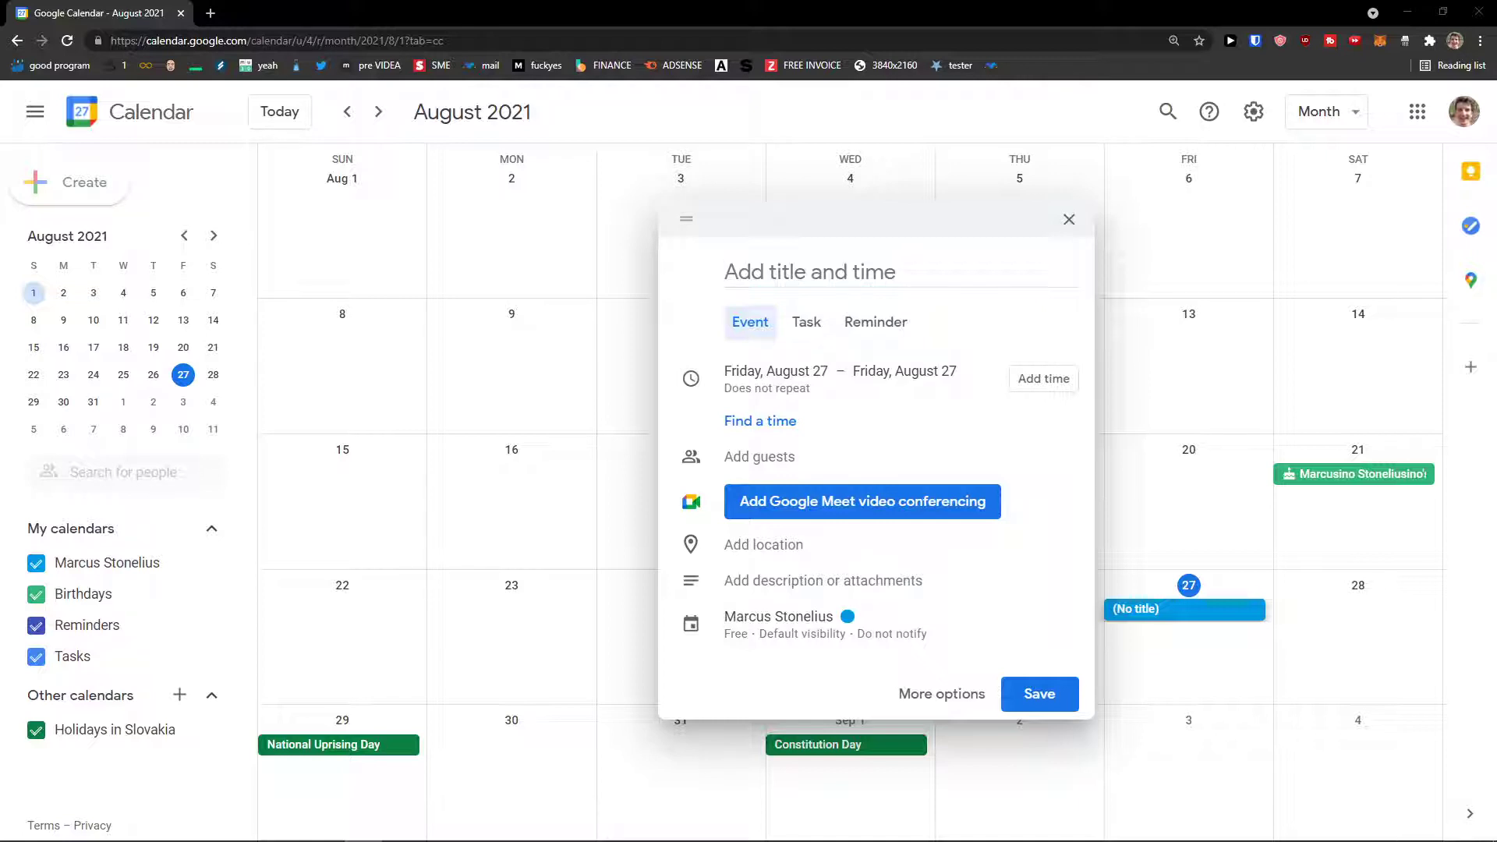
click(888, 278)
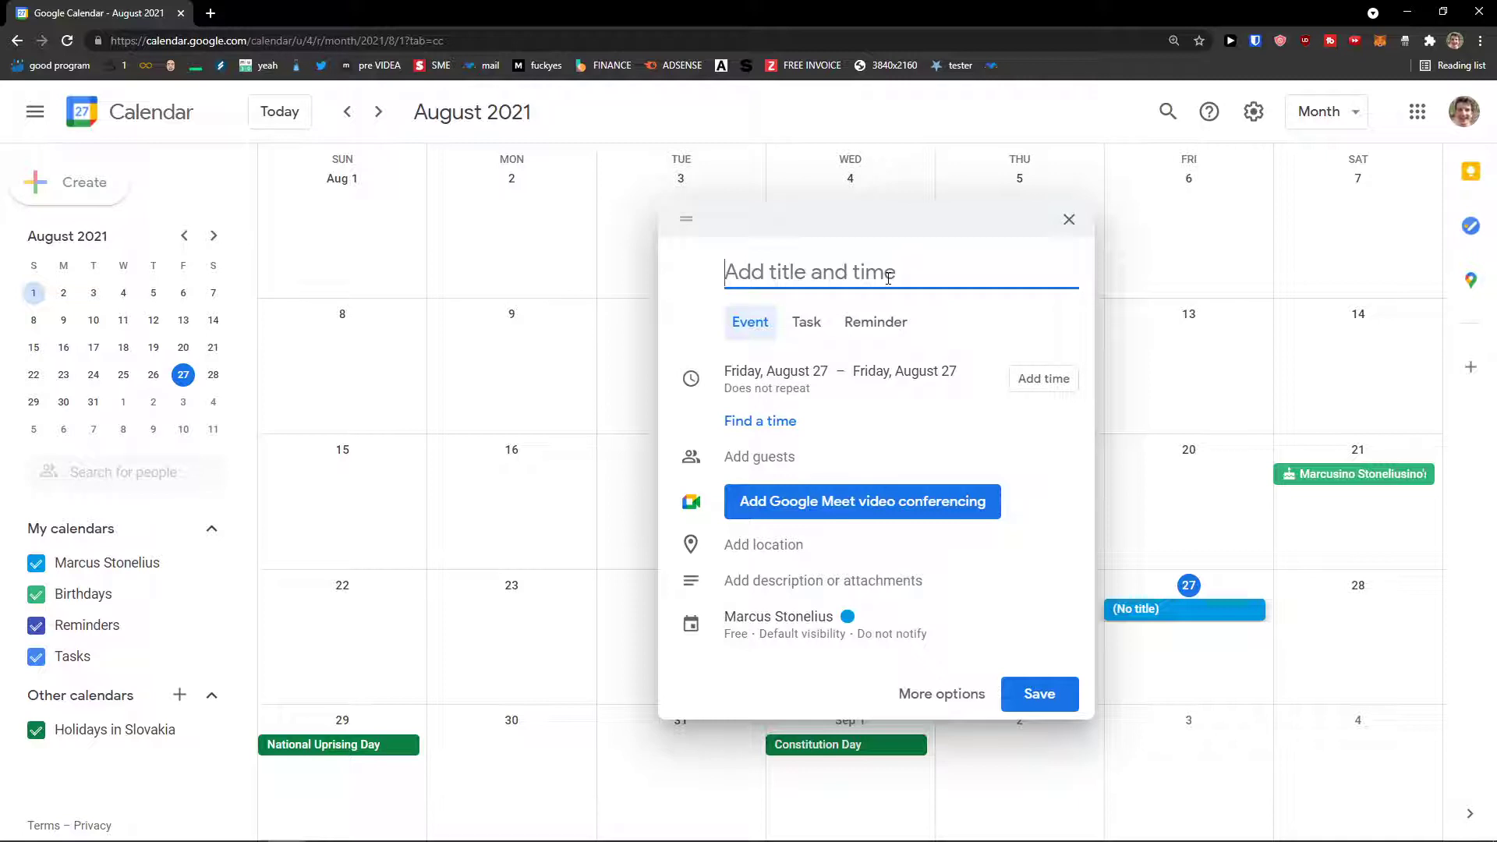
text(Lunch With Friends)
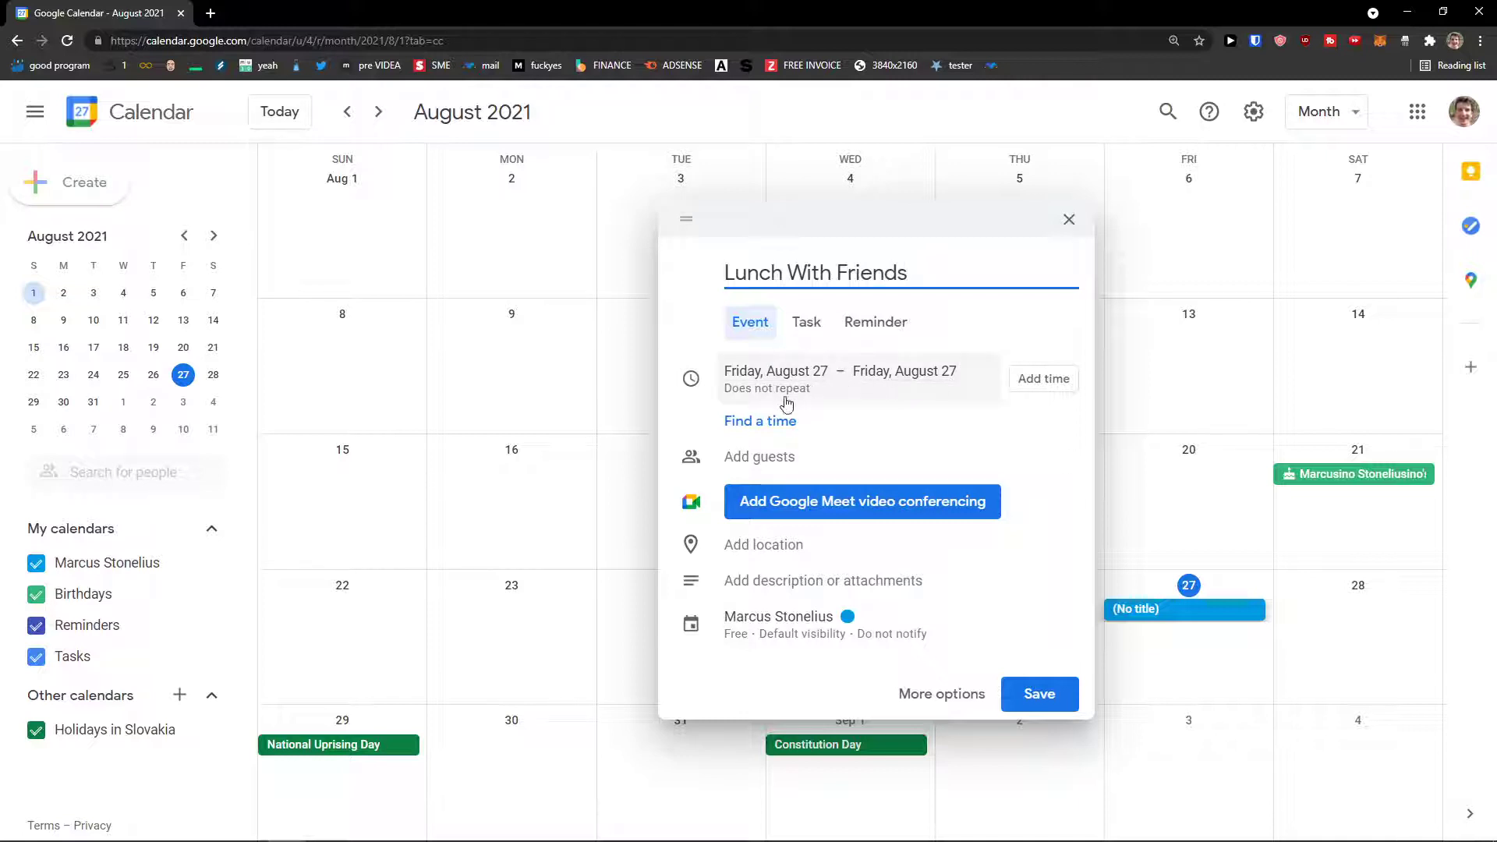
Give the lunch event a start time of 12:00pm and an end time of 1:00pm
click(1024, 388)
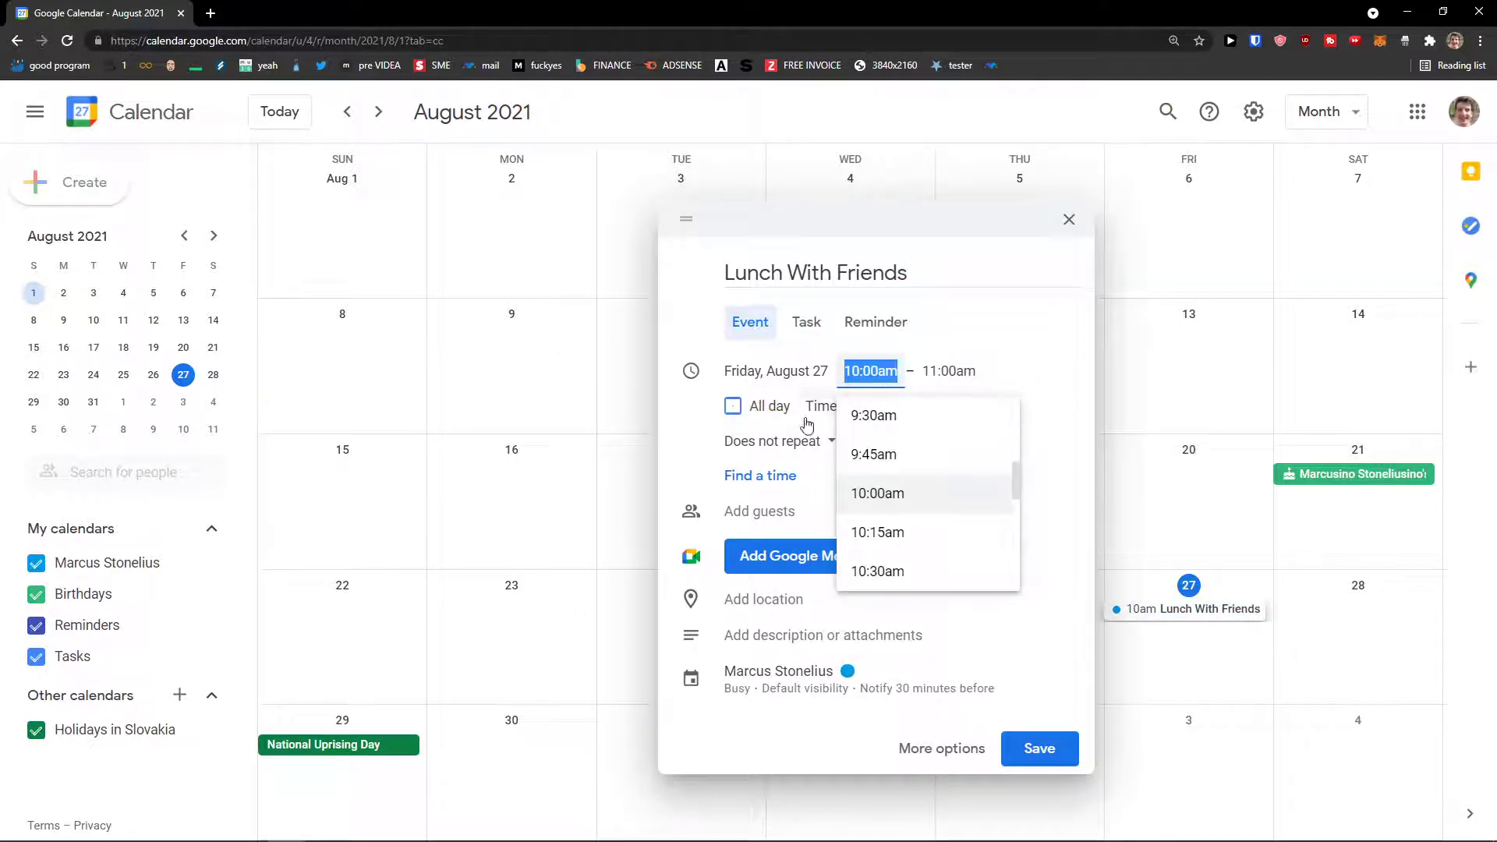
scroll(912, 468, up, 1)
scroll(915, 491, down, 4)
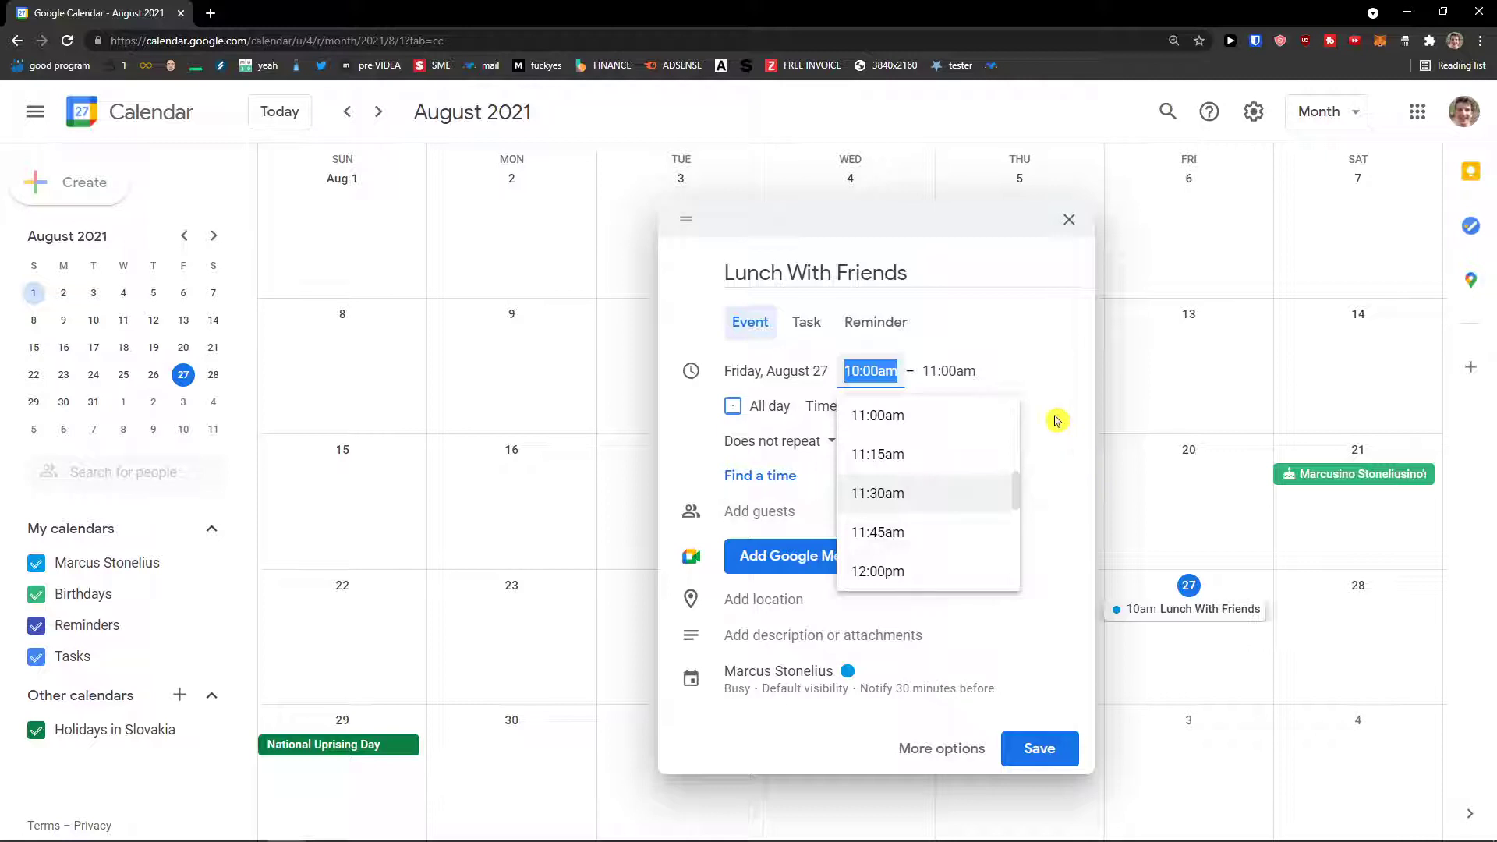
scroll(947, 492, down, 1)
click(951, 499)
key(ctrl+plus)
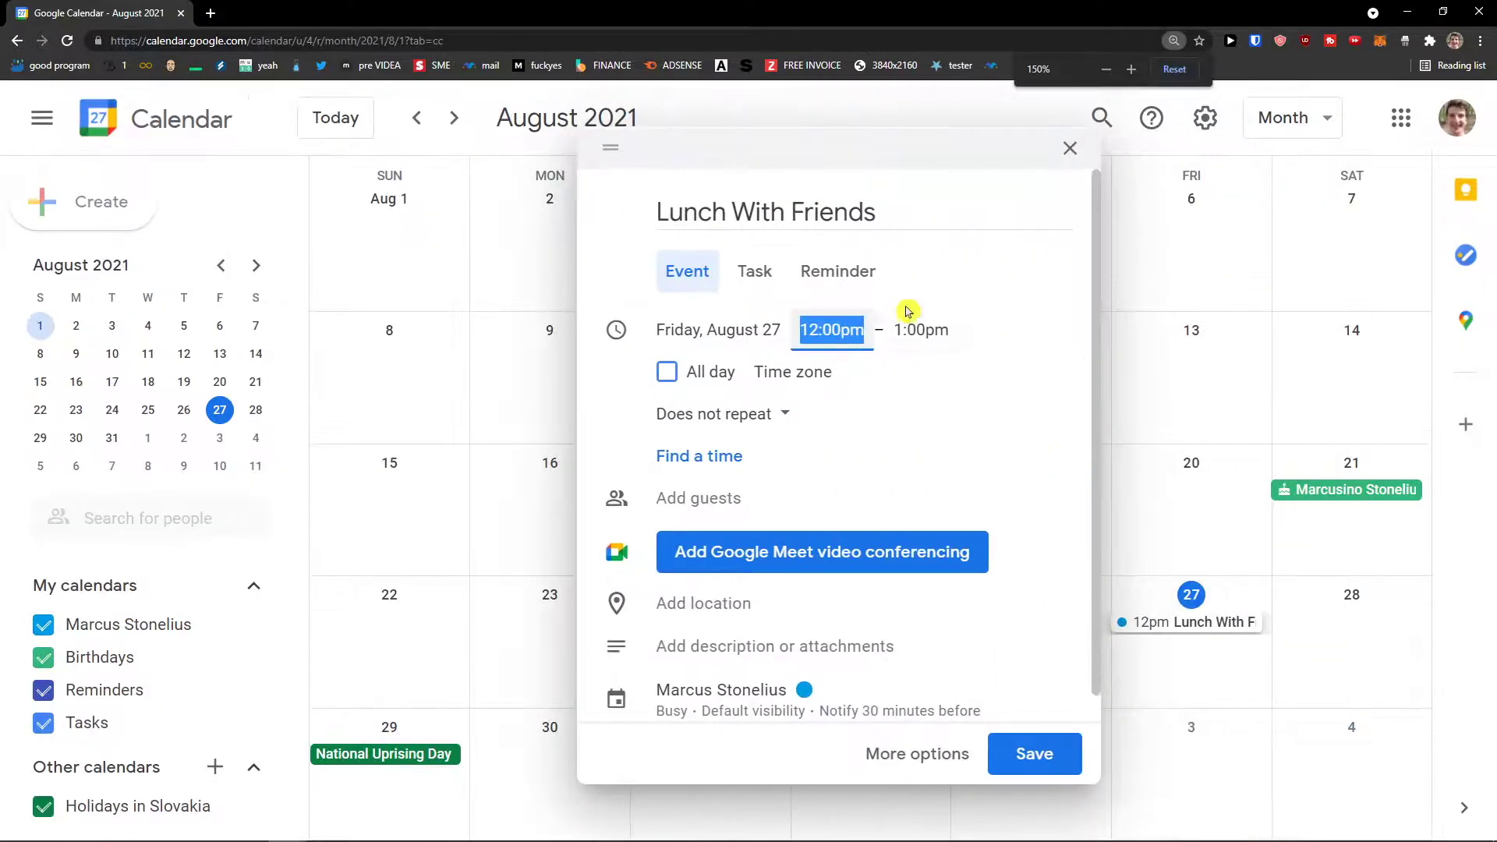
click(912, 331)
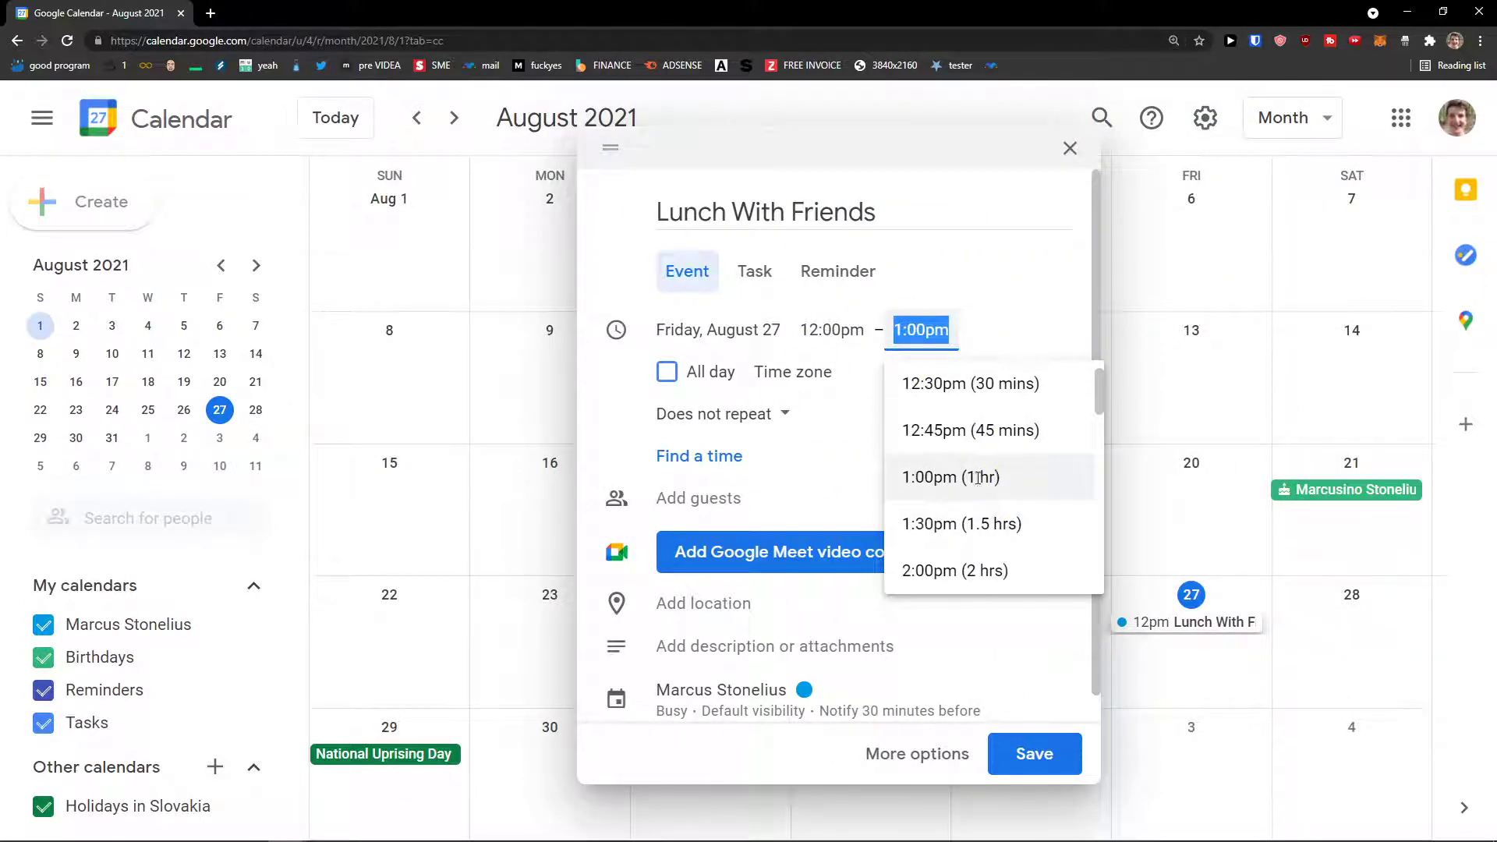
click(1016, 471)
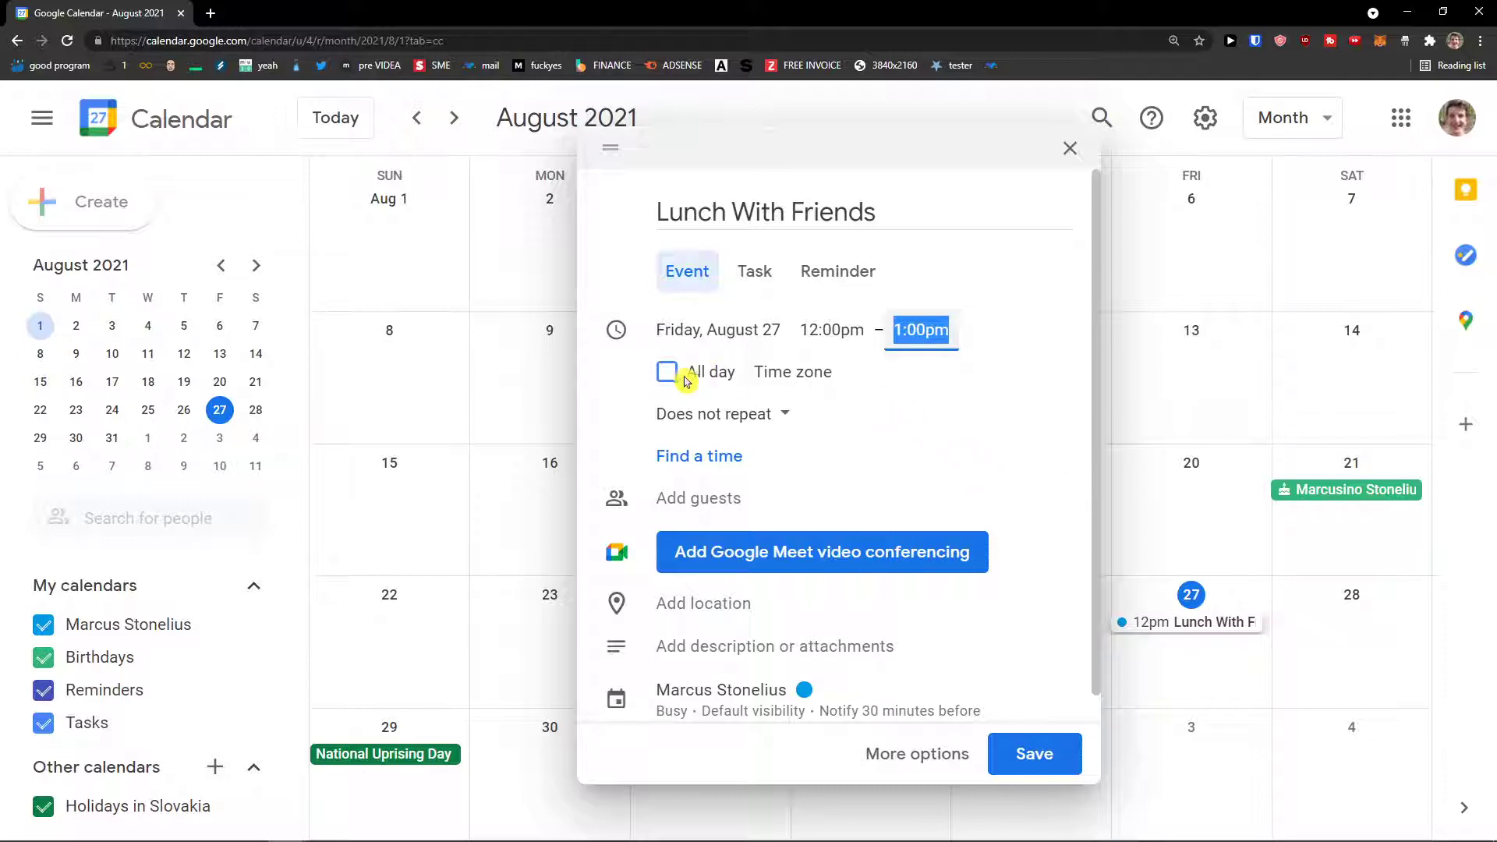
View the event's time zone options without changing them, and look at the Find a time schedule before returning to the month calendar
click(783, 375)
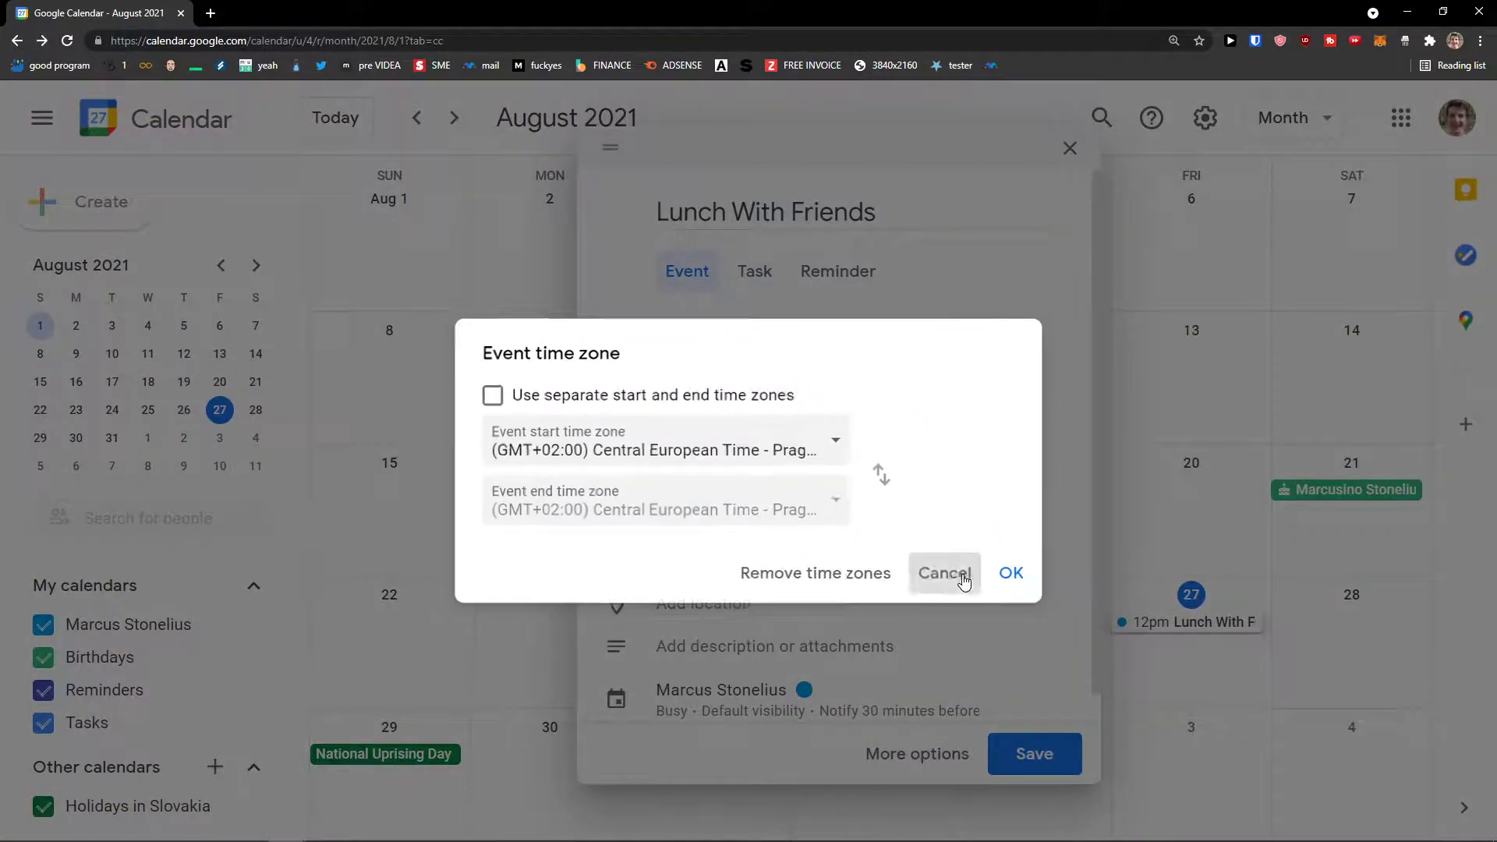
click(948, 576)
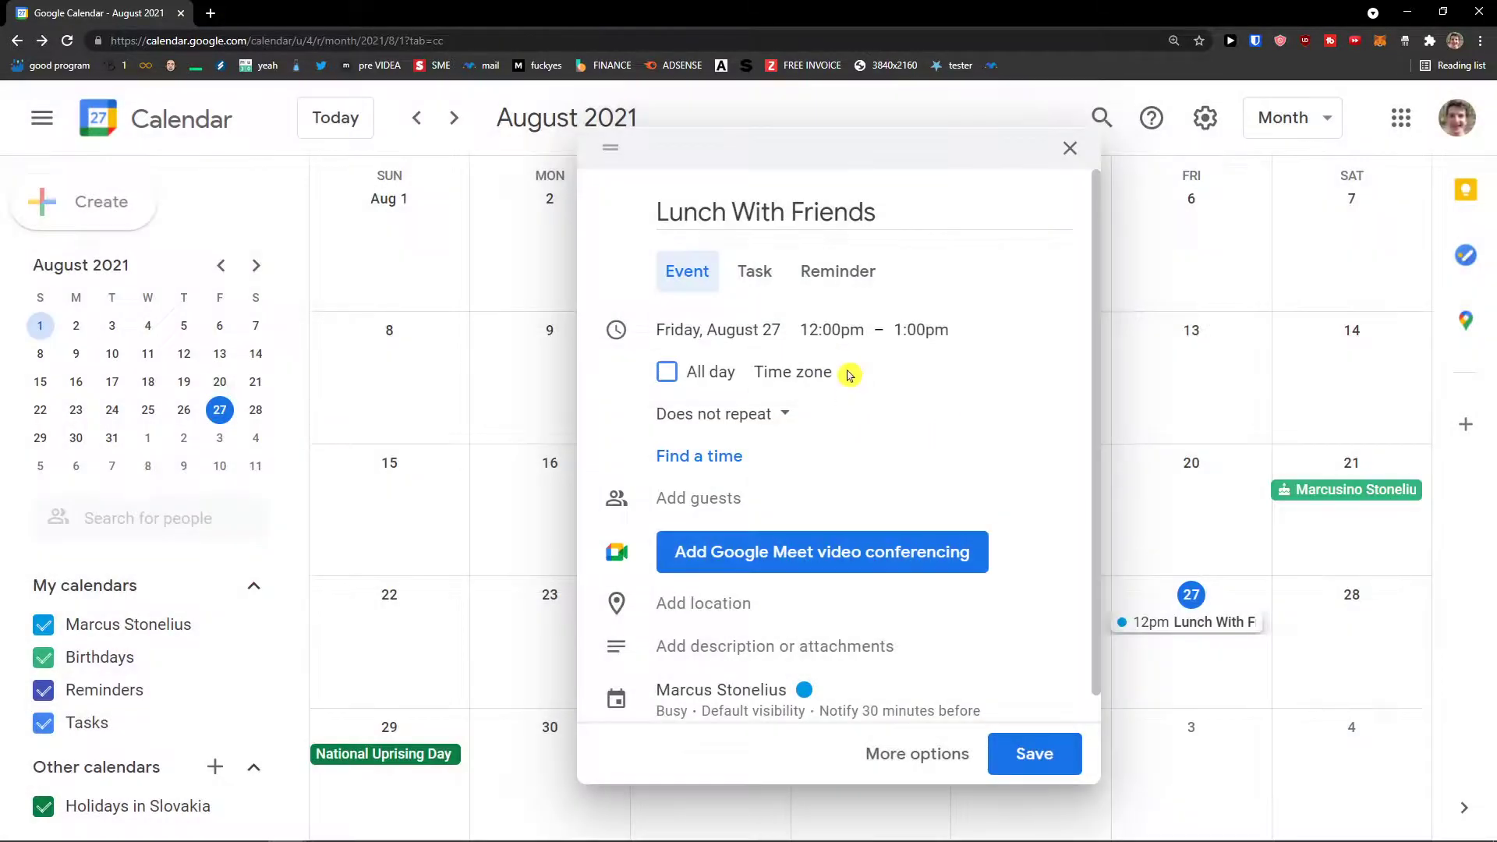
click(726, 457)
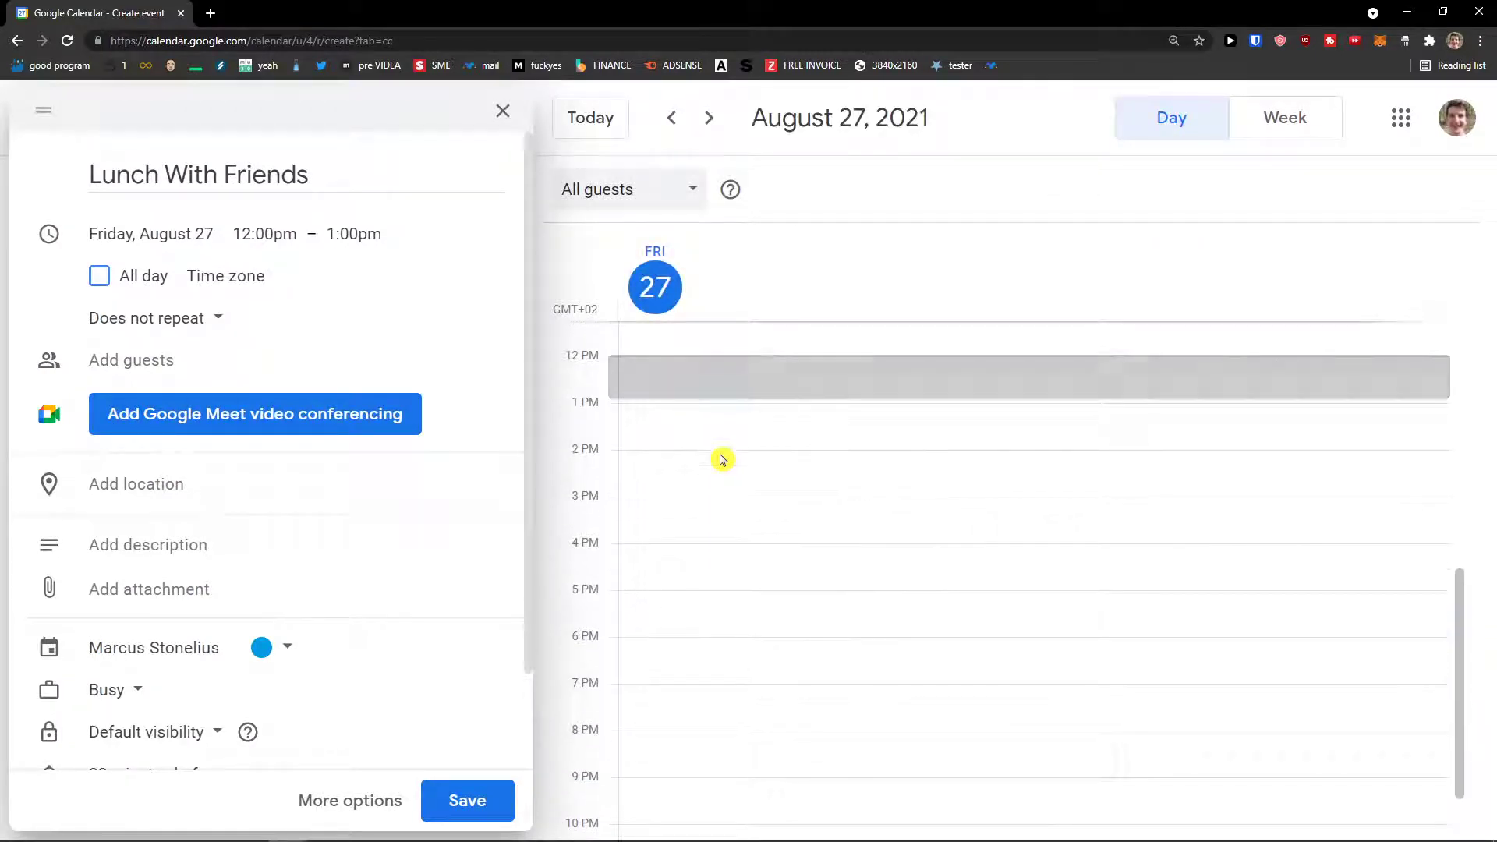
click(43, 109)
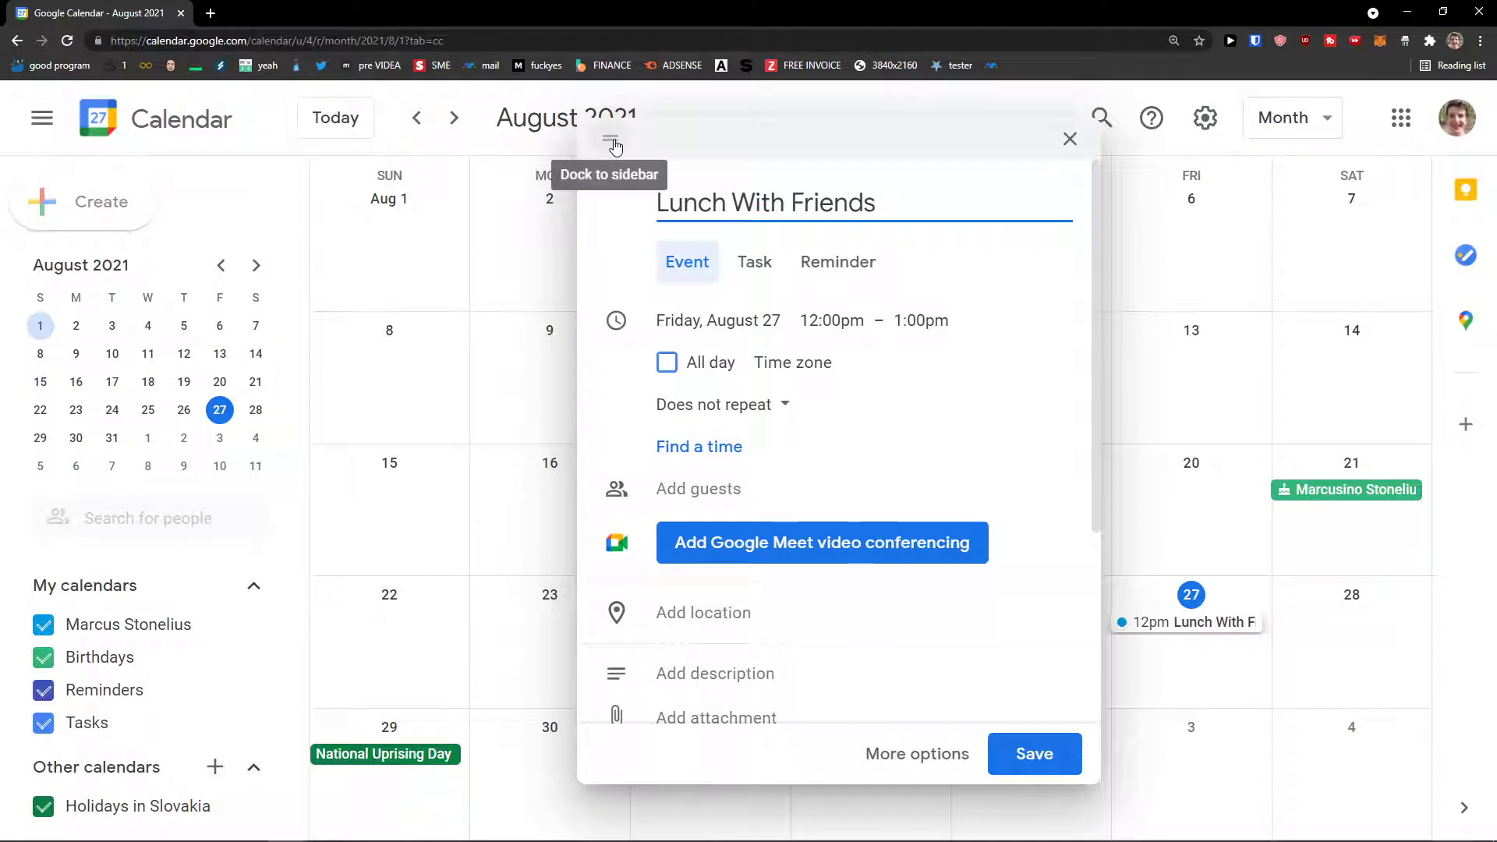
click(611, 142)
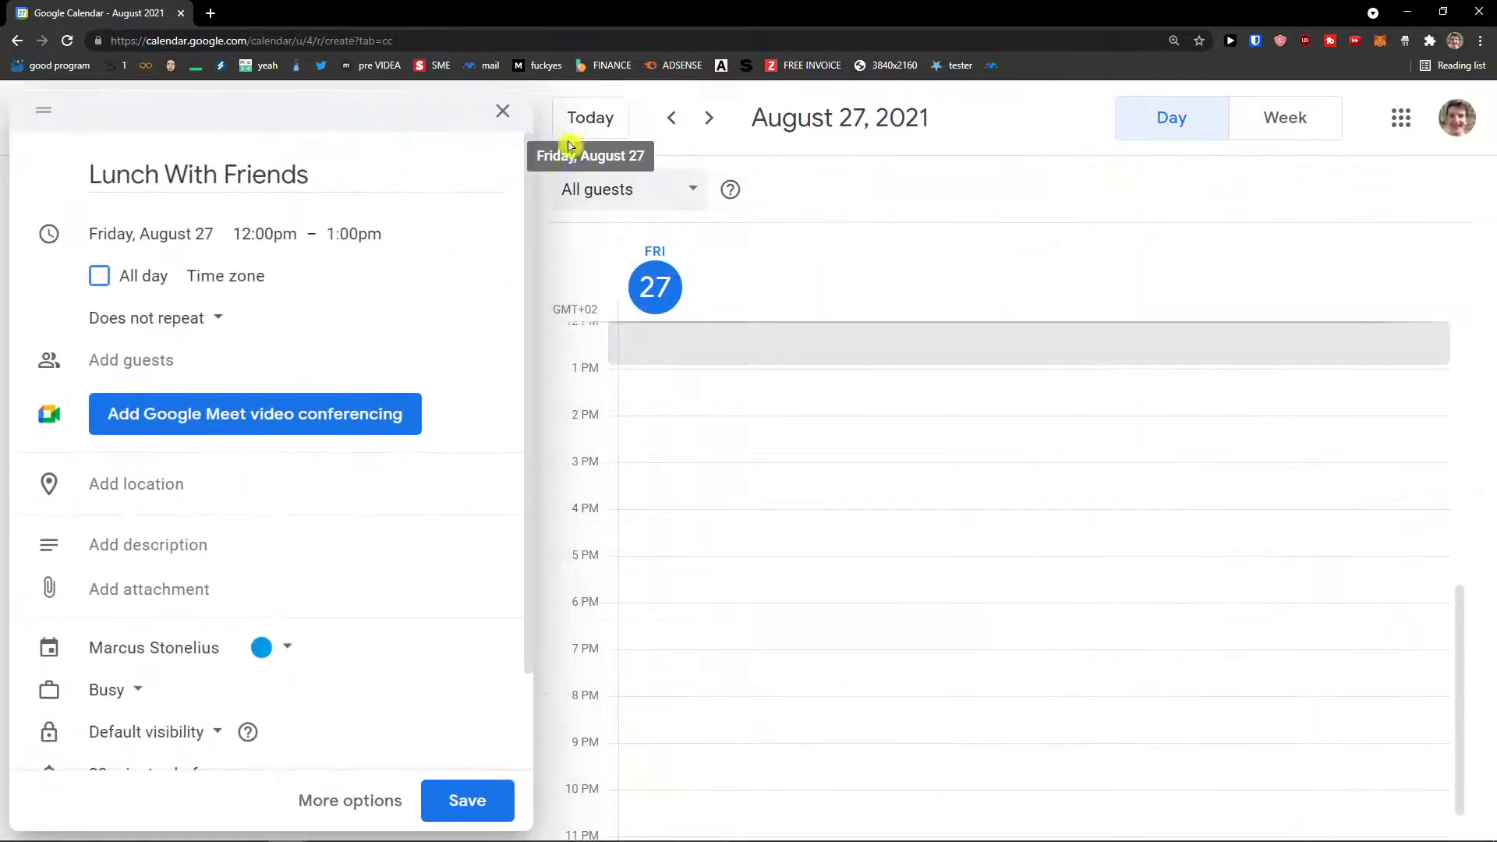
click(43, 113)
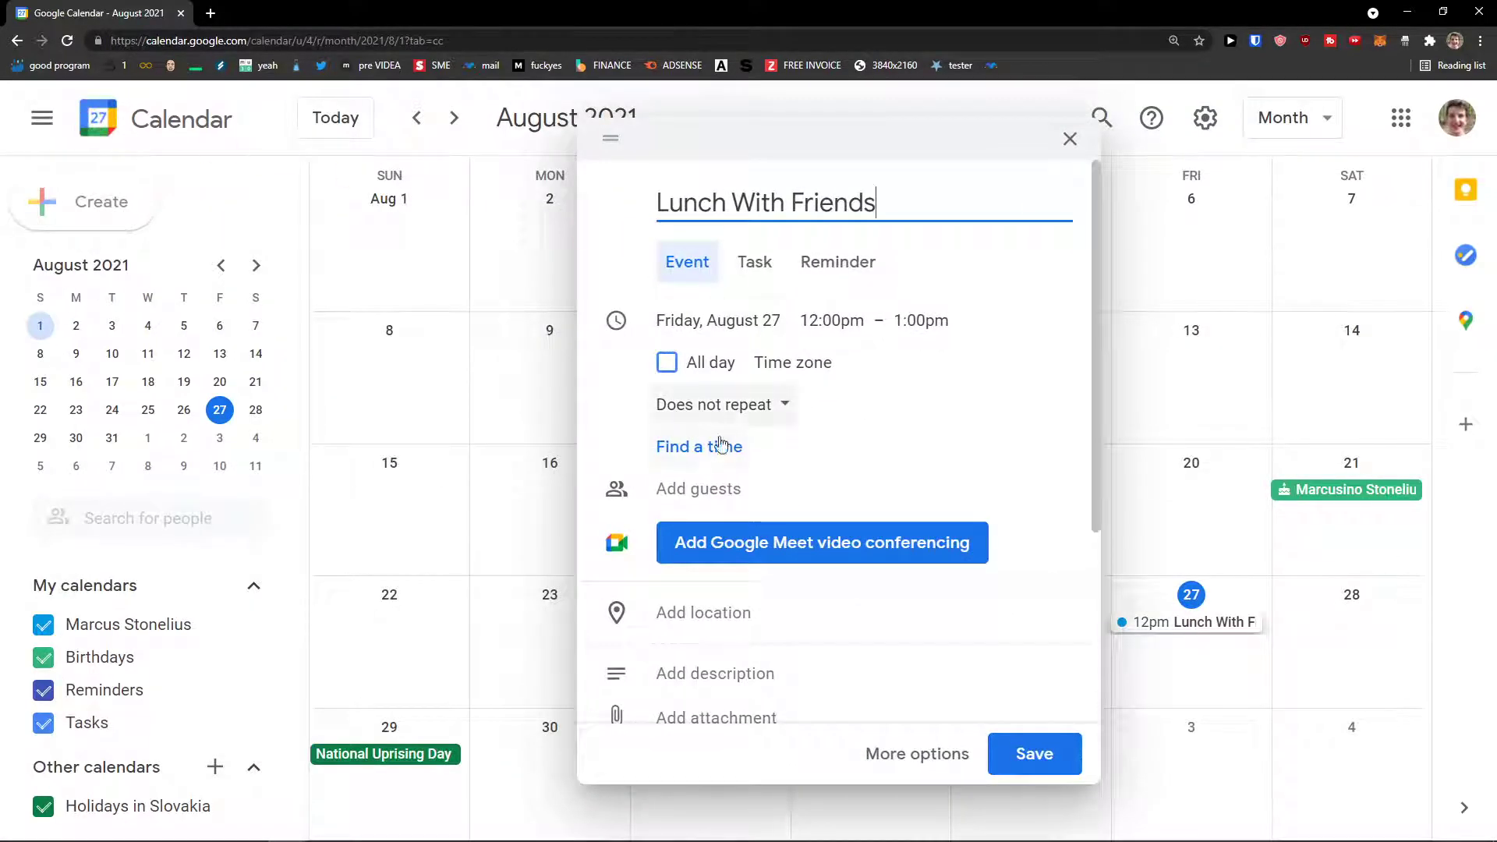
Add a guest to the event by searching "marc" and choosing the first suggested contact, and dismiss the Find a time tip
click(701, 489)
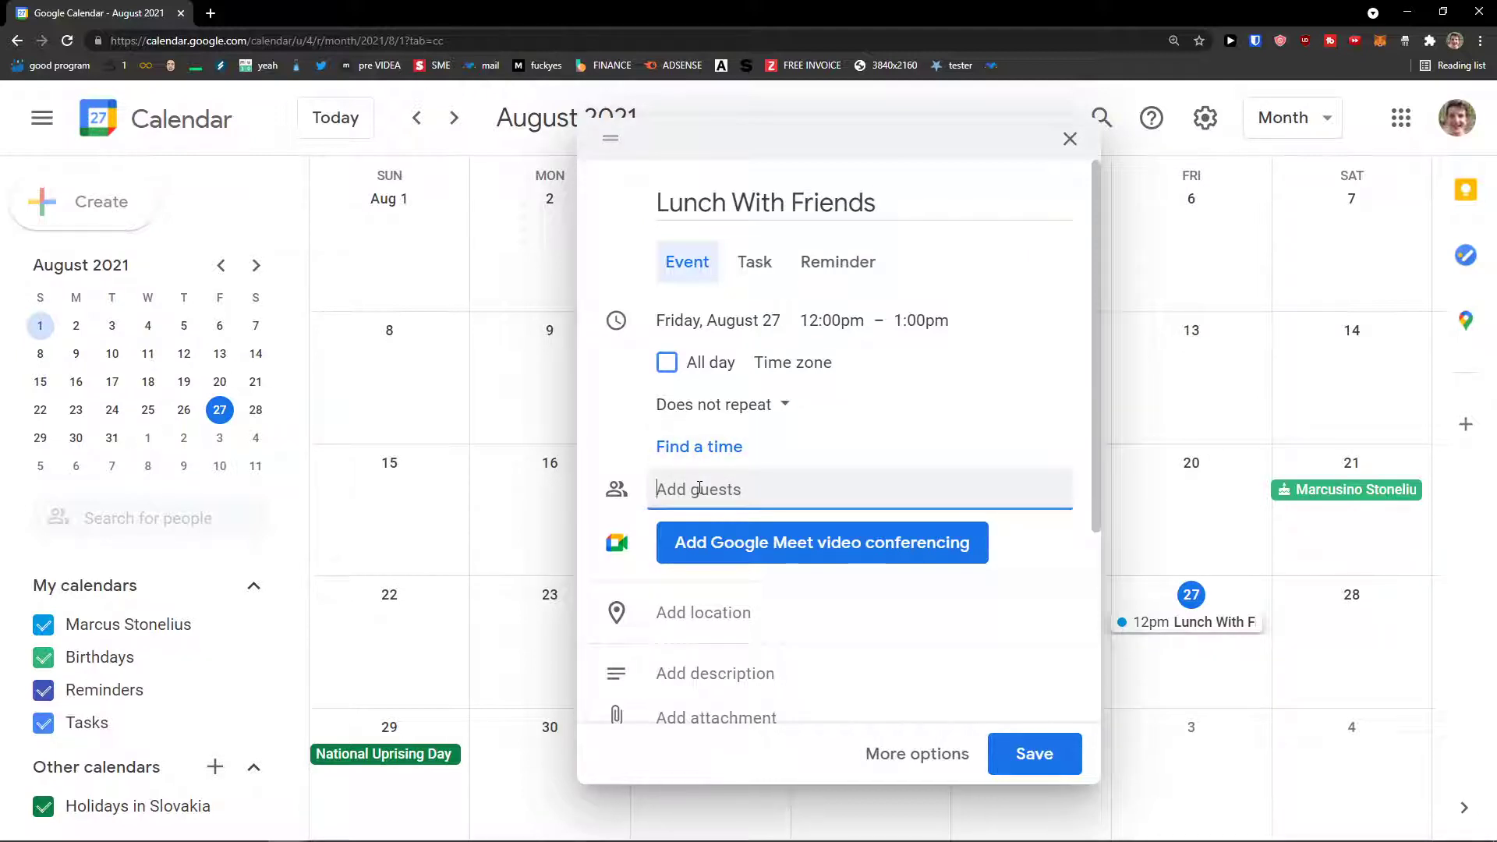
text(marc)
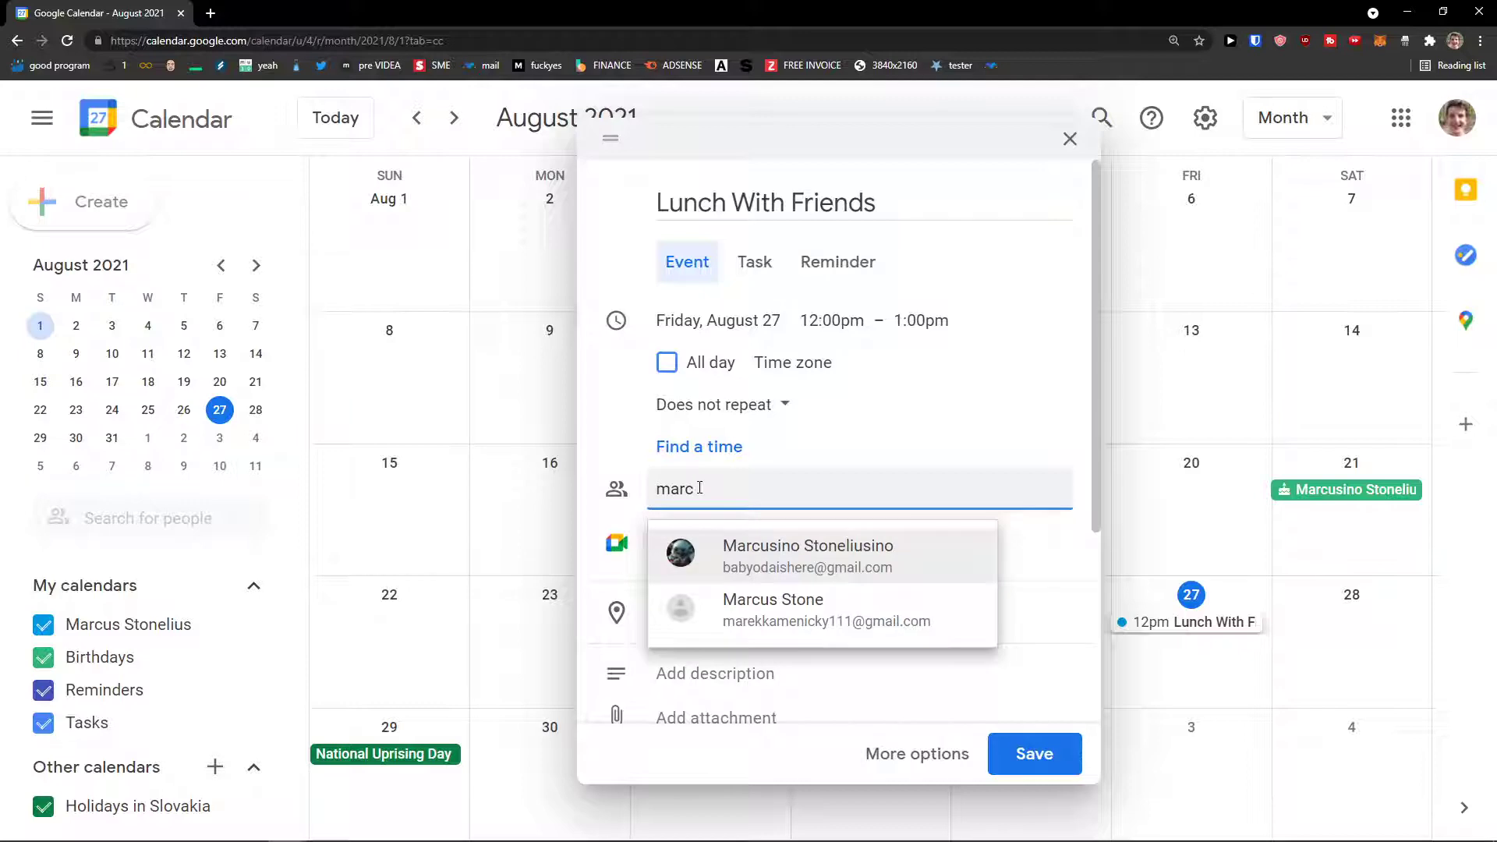
mouse_move(850, 569)
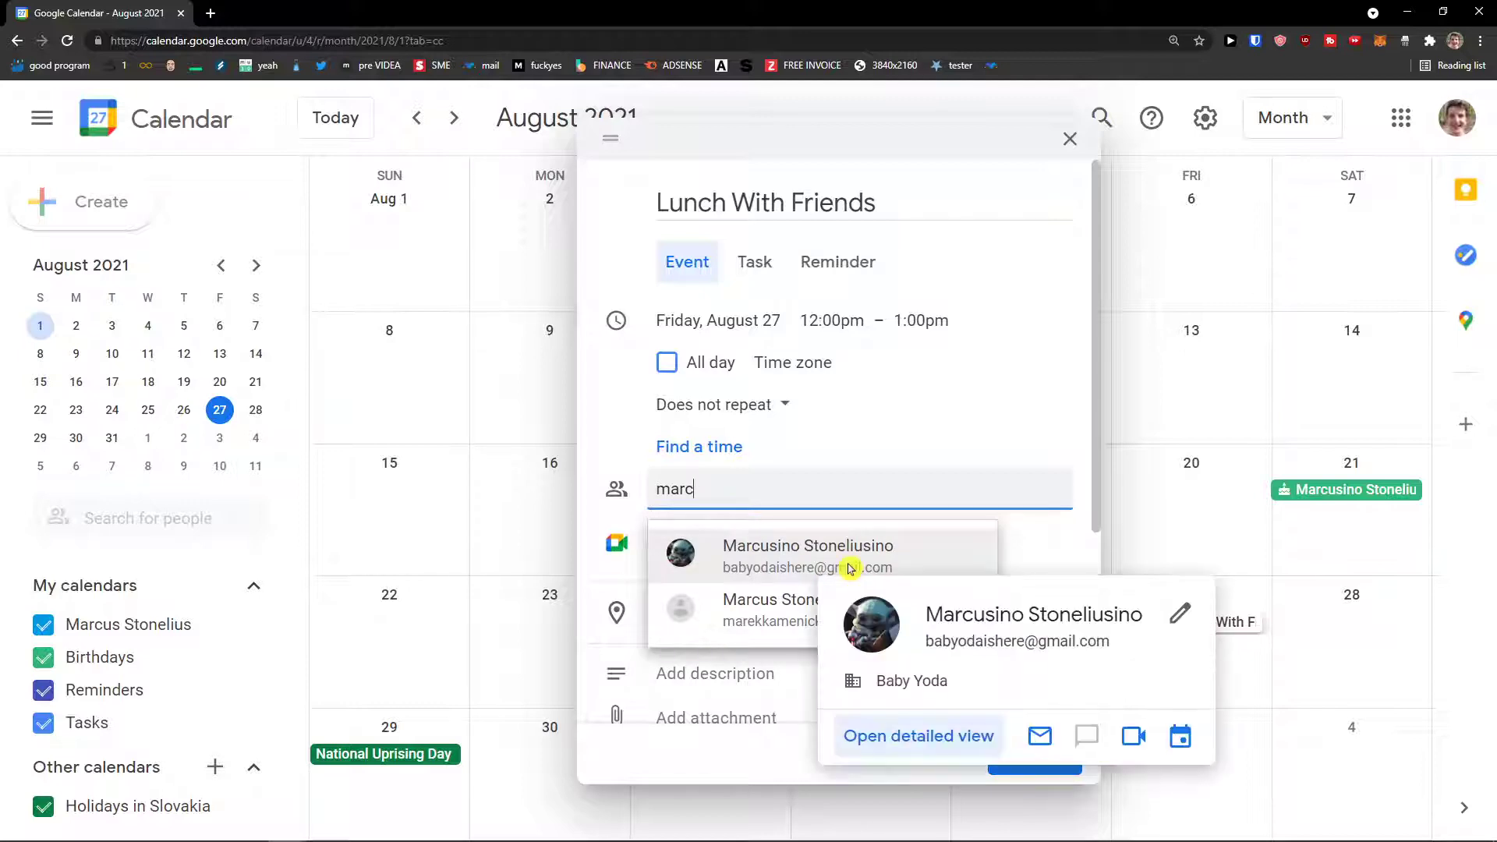
click(813, 568)
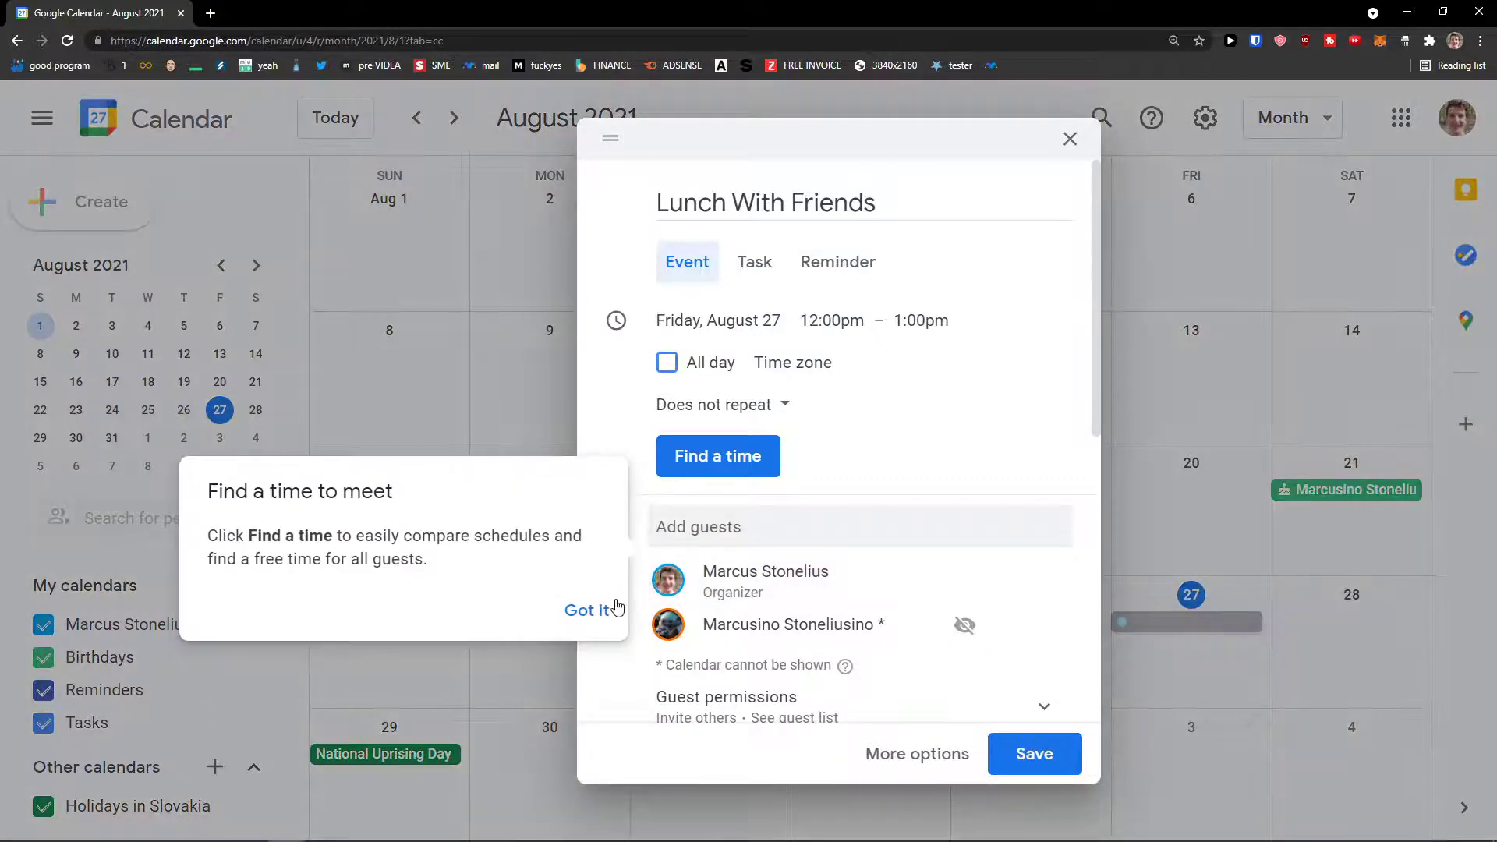
click(708, 600)
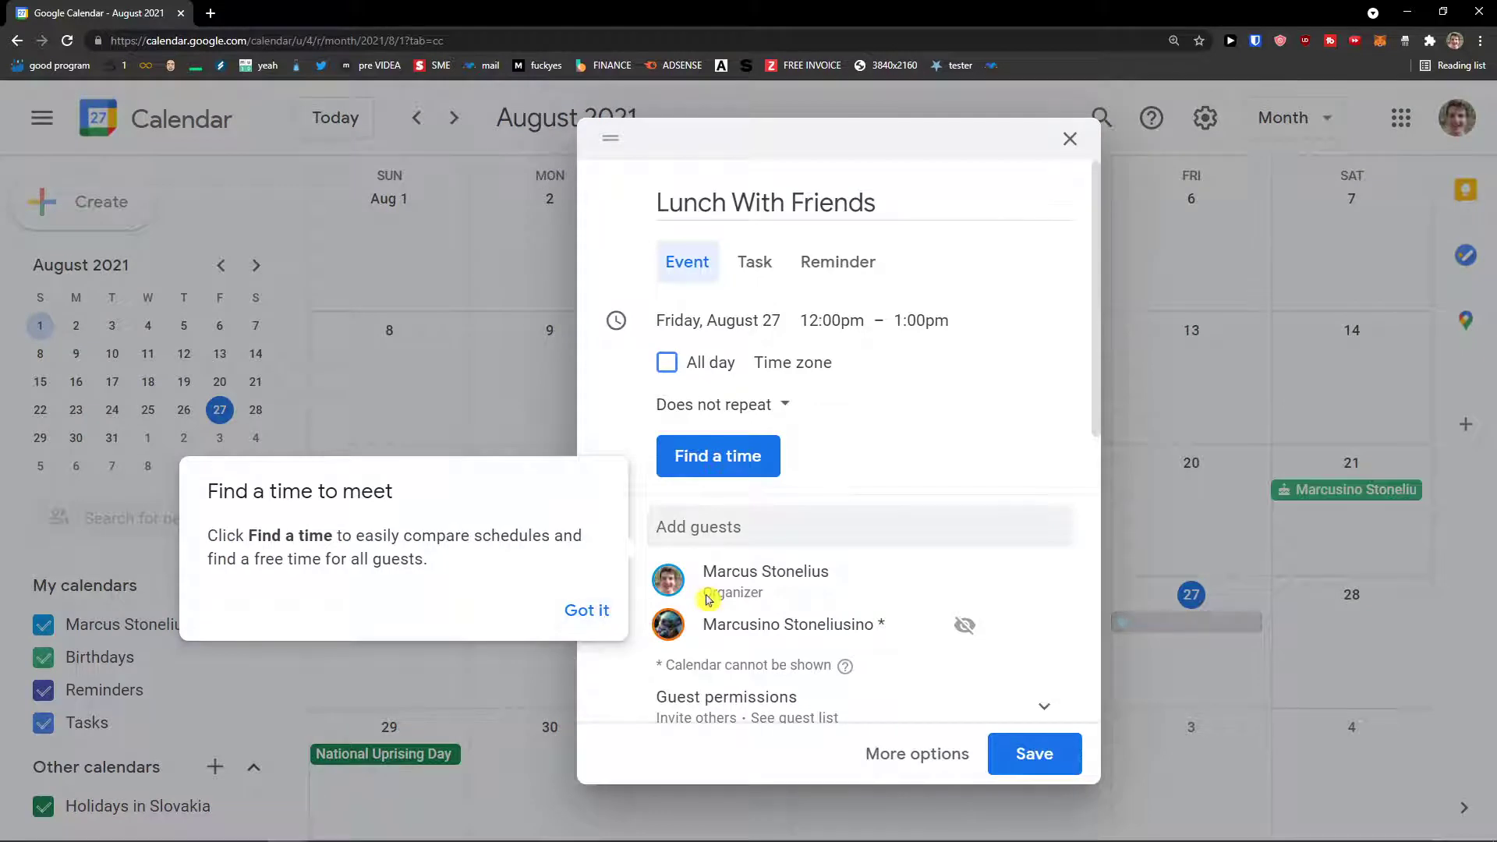
click(585, 611)
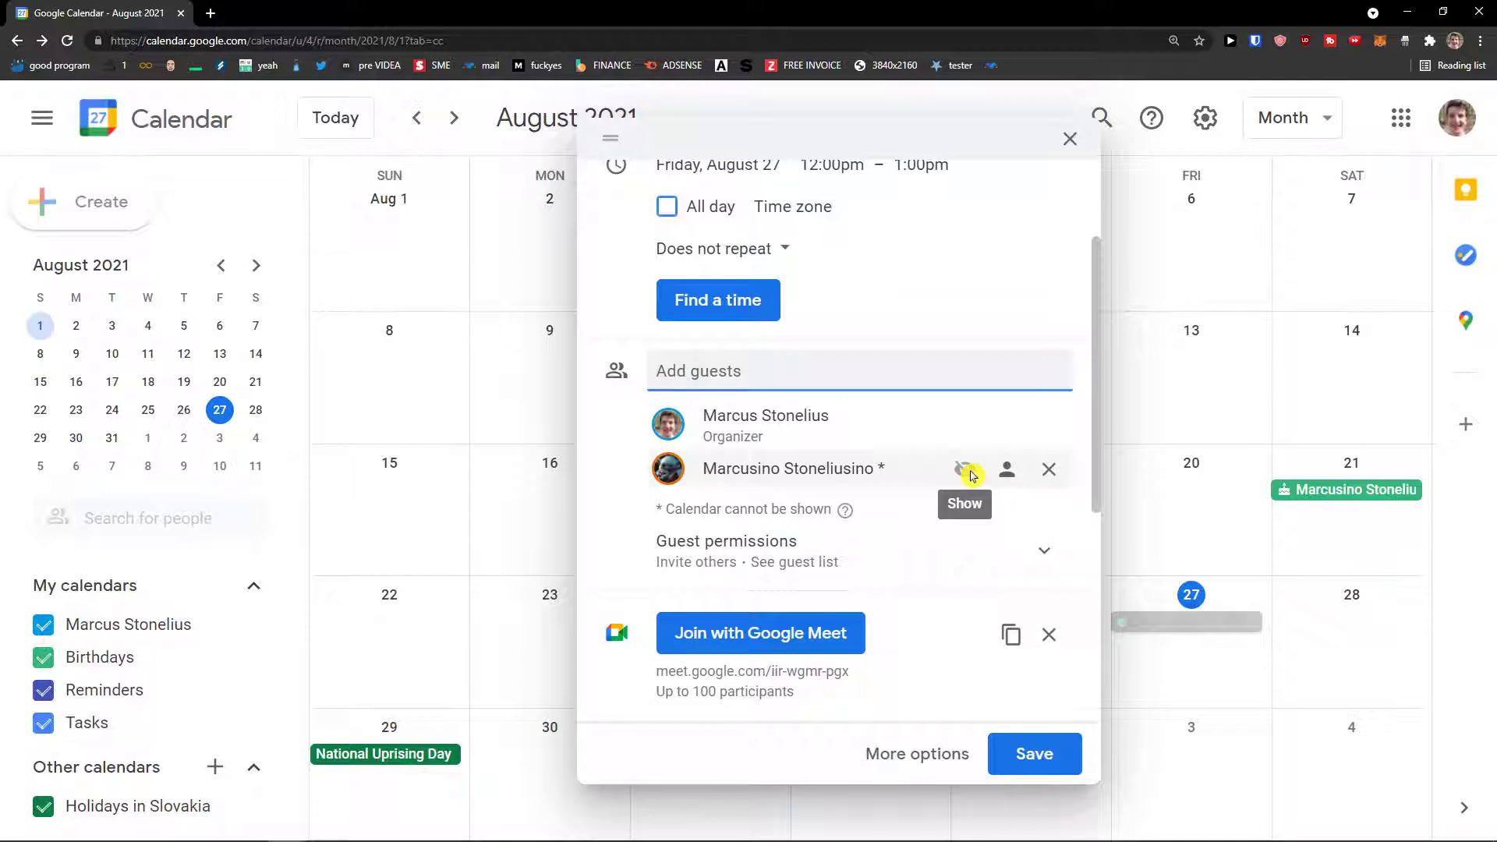
Switch the guest's optional status on and back off, and expand the guest permissions to review them
mouse_move(972, 476)
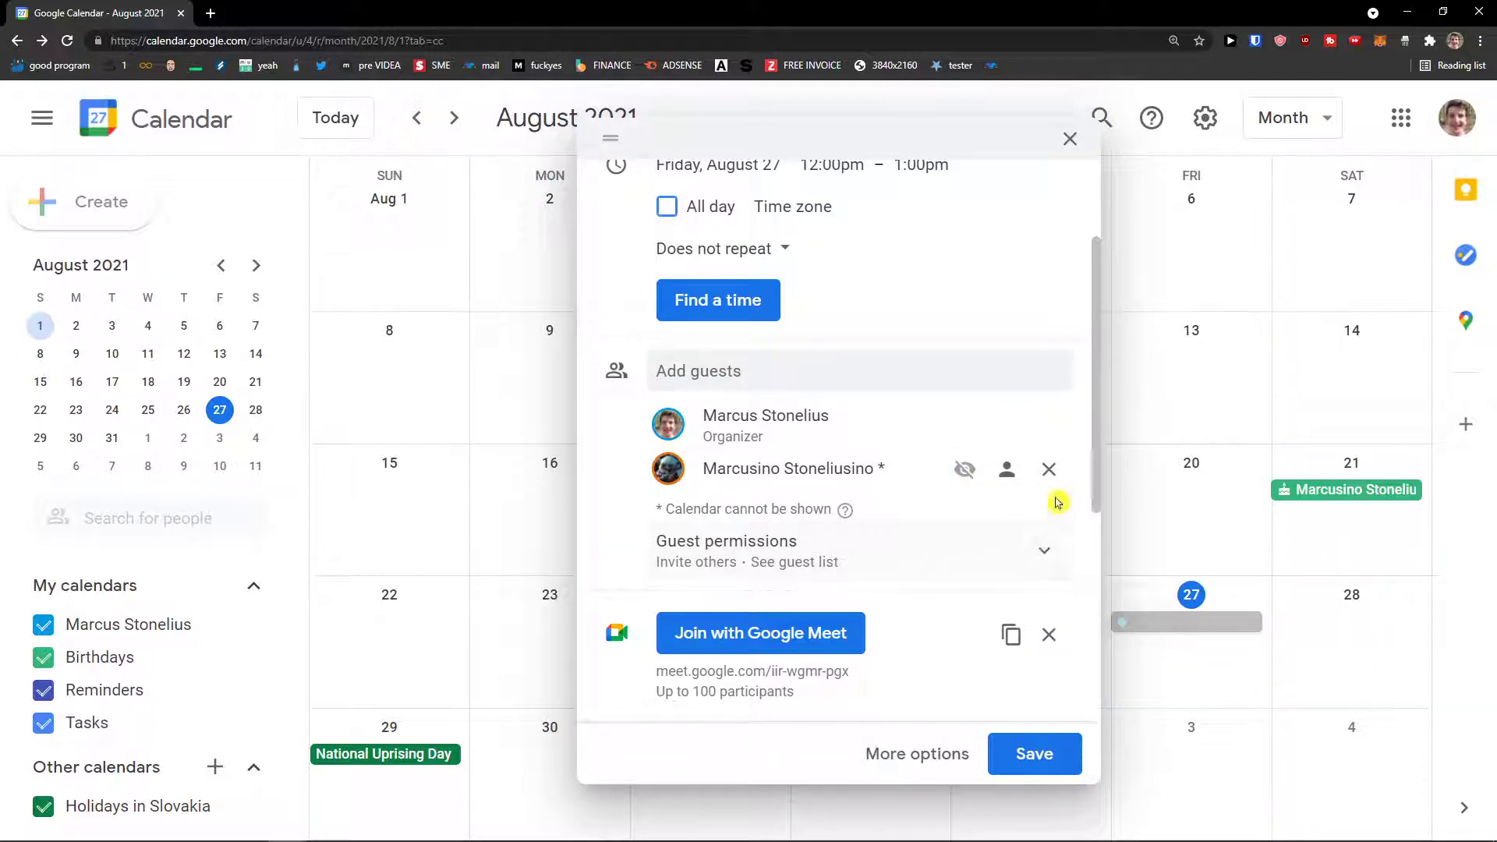
click(1007, 471)
click(1008, 471)
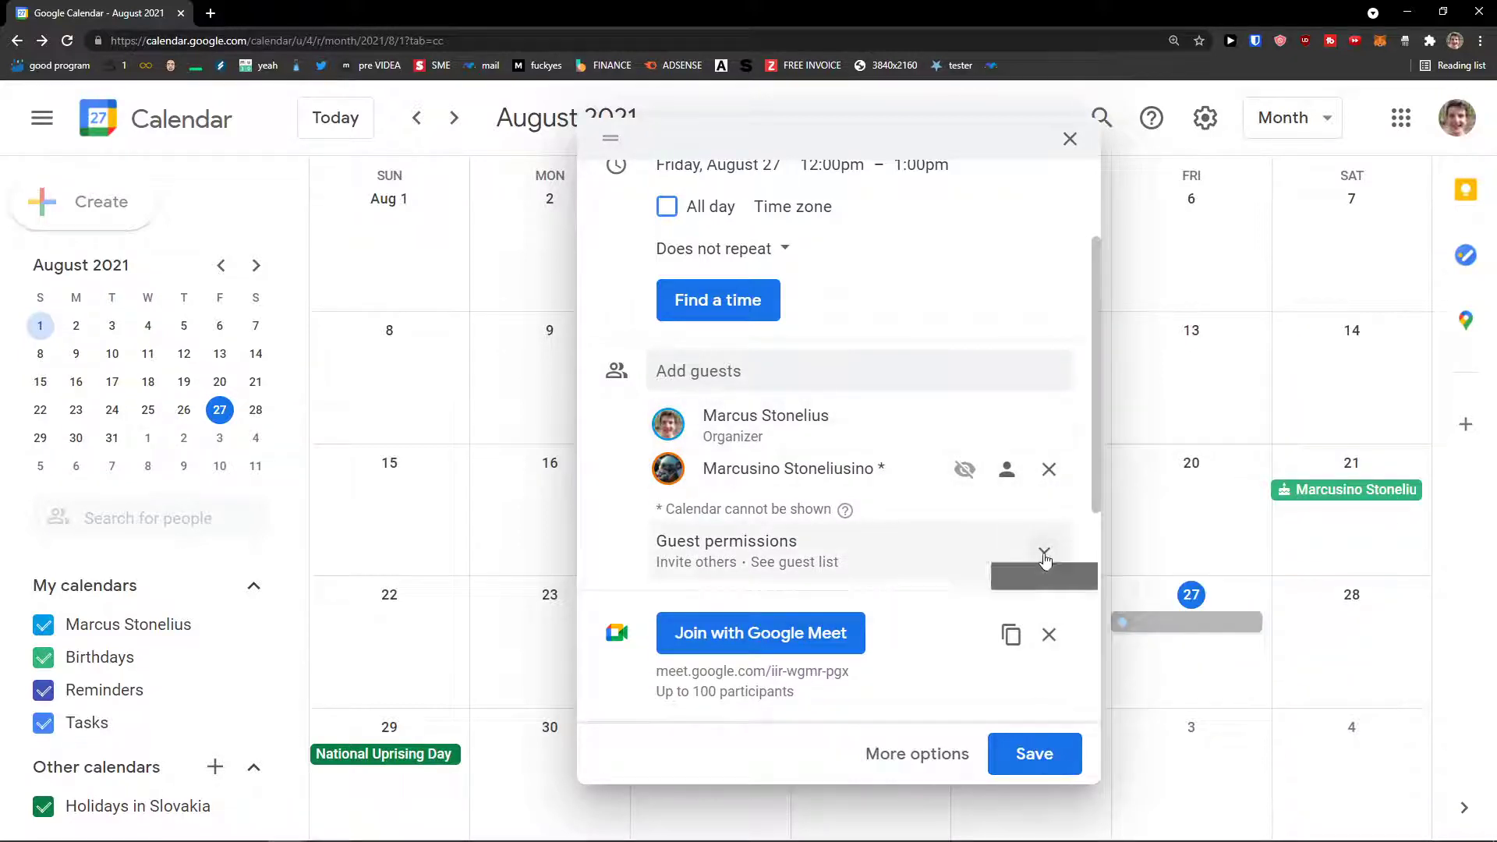
click(1044, 555)
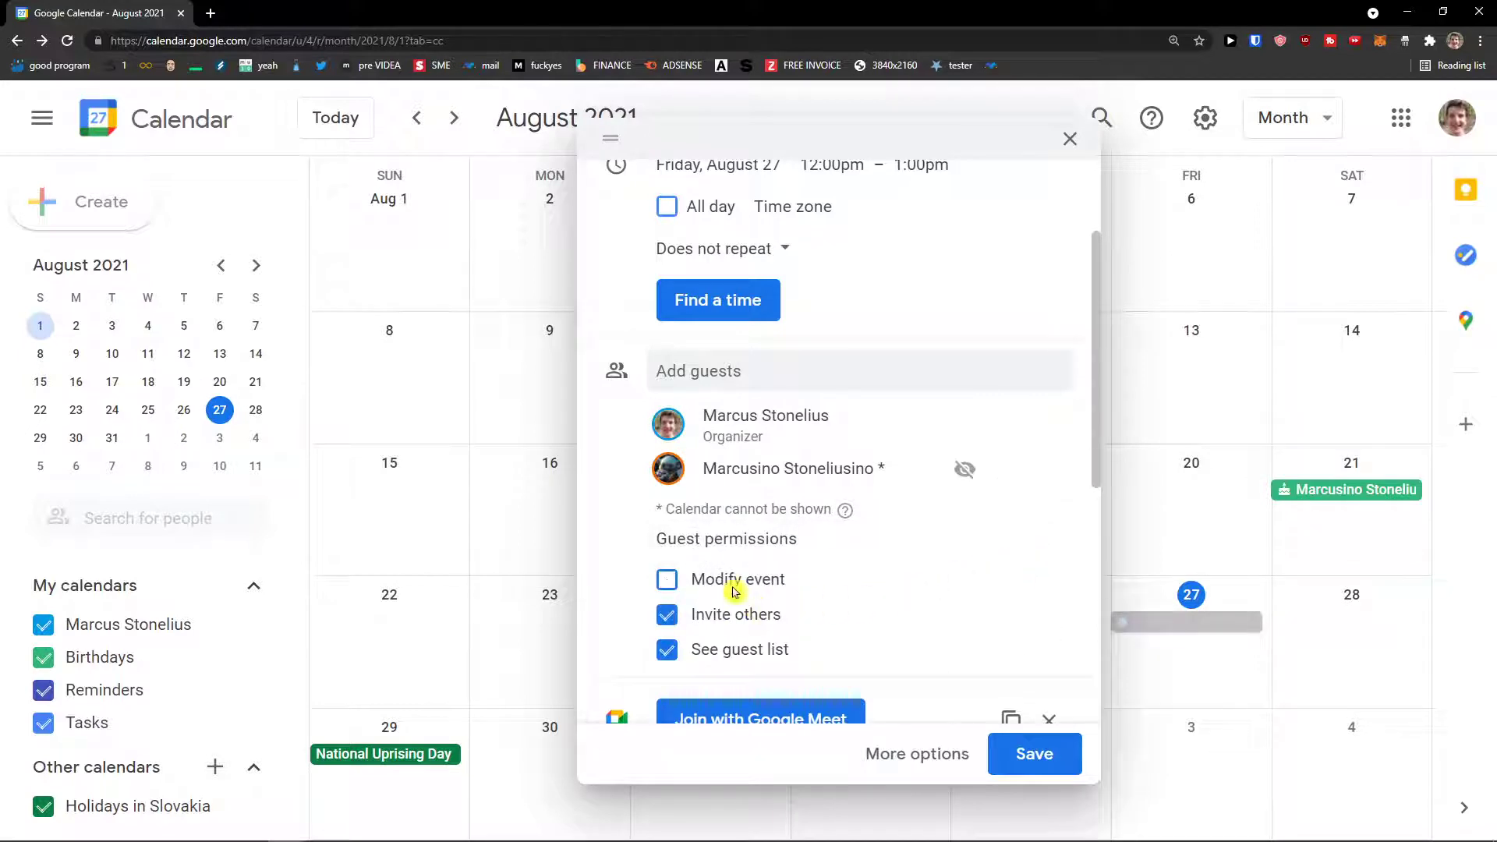
scroll(748, 593, down, 1)
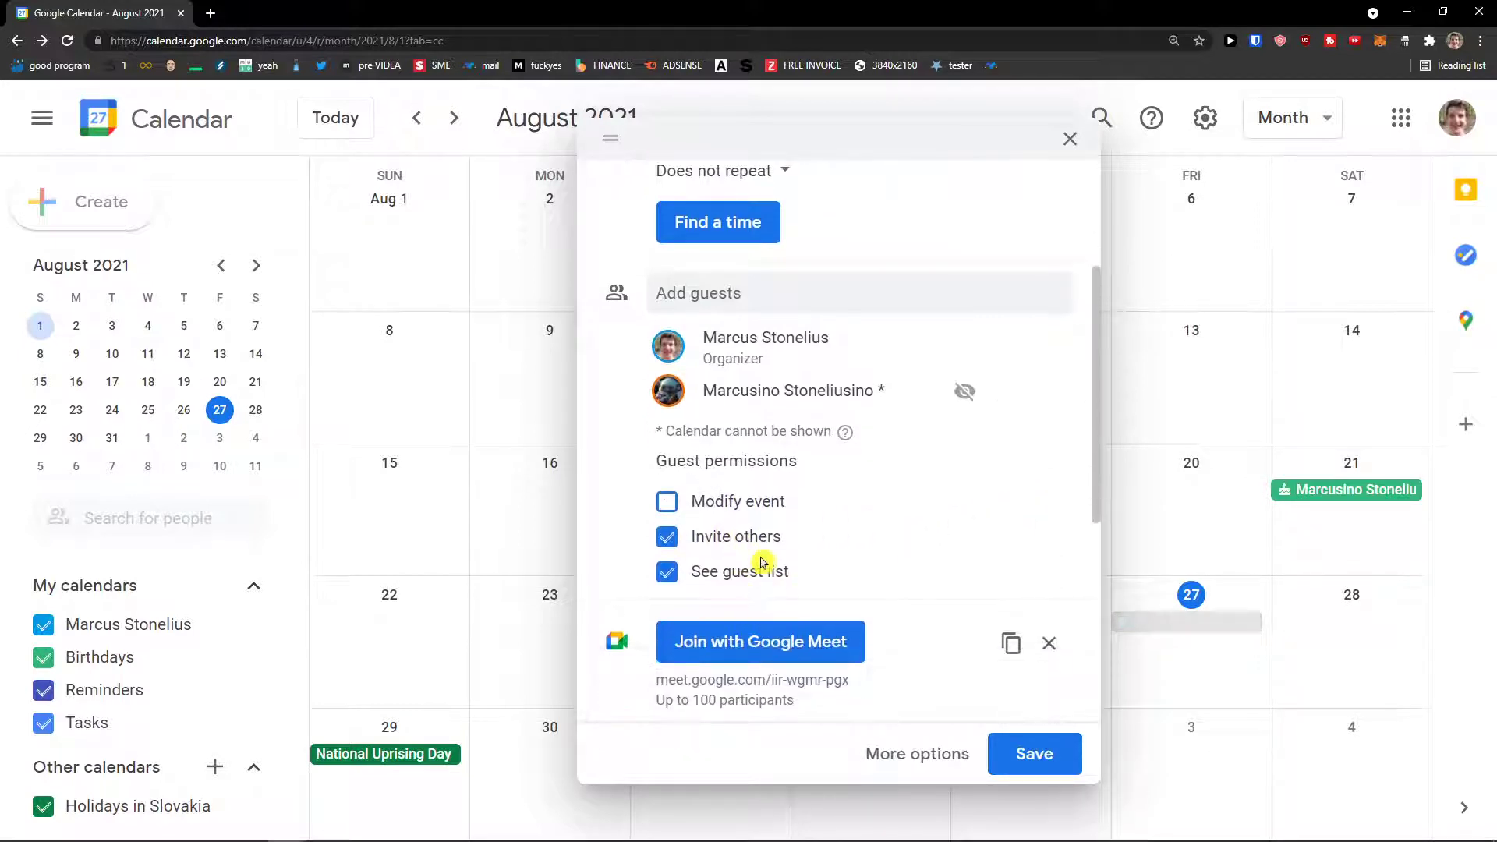
scroll(743, 562, down, 1)
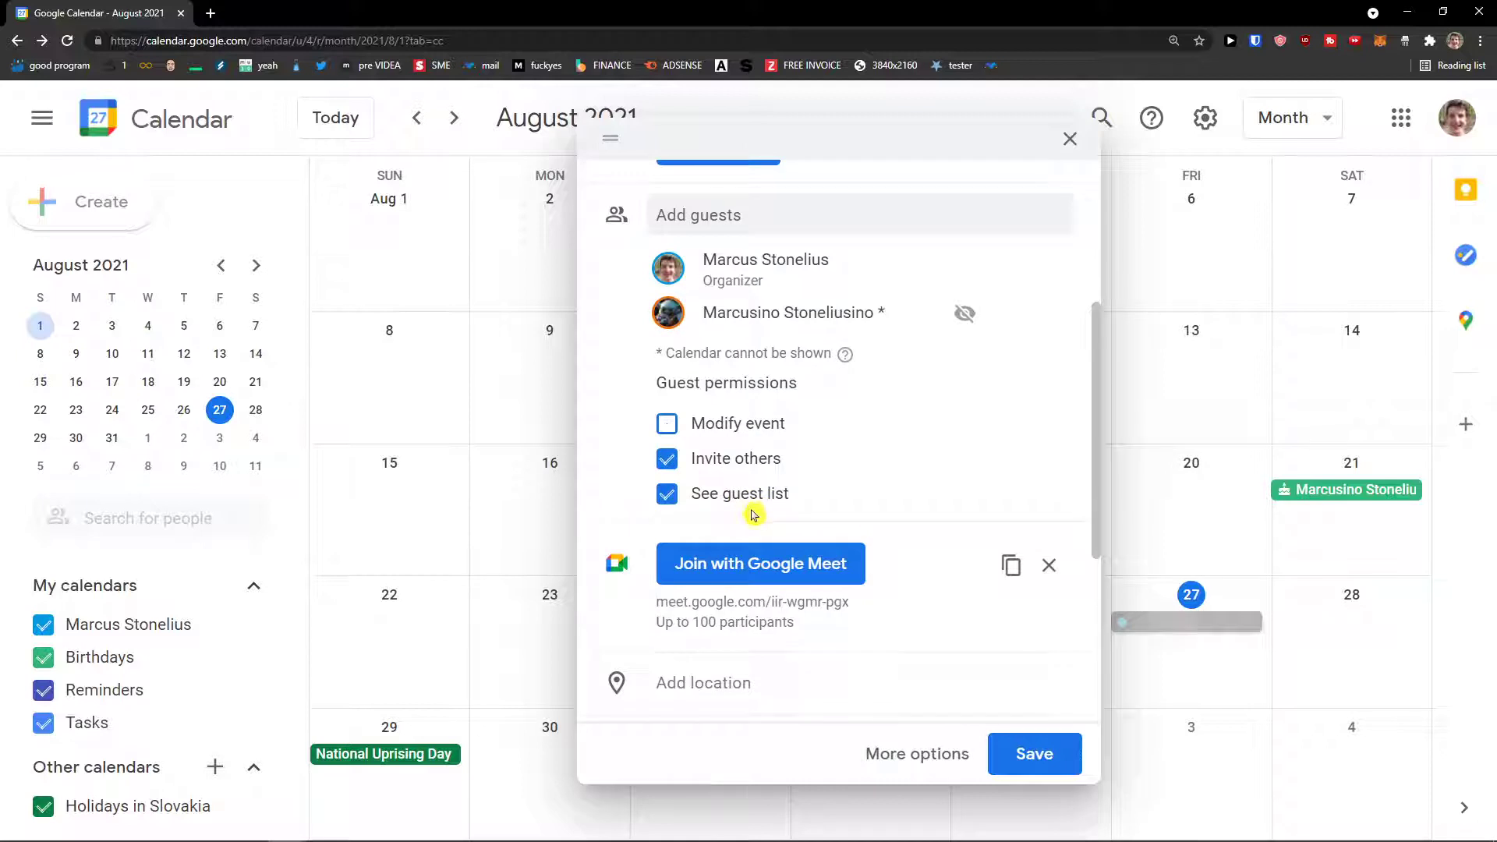
Set the event's location to Slovakia from the place suggestions for "Slov"
scroll(788, 499, down, 1)
scroll(788, 499, down, 1)
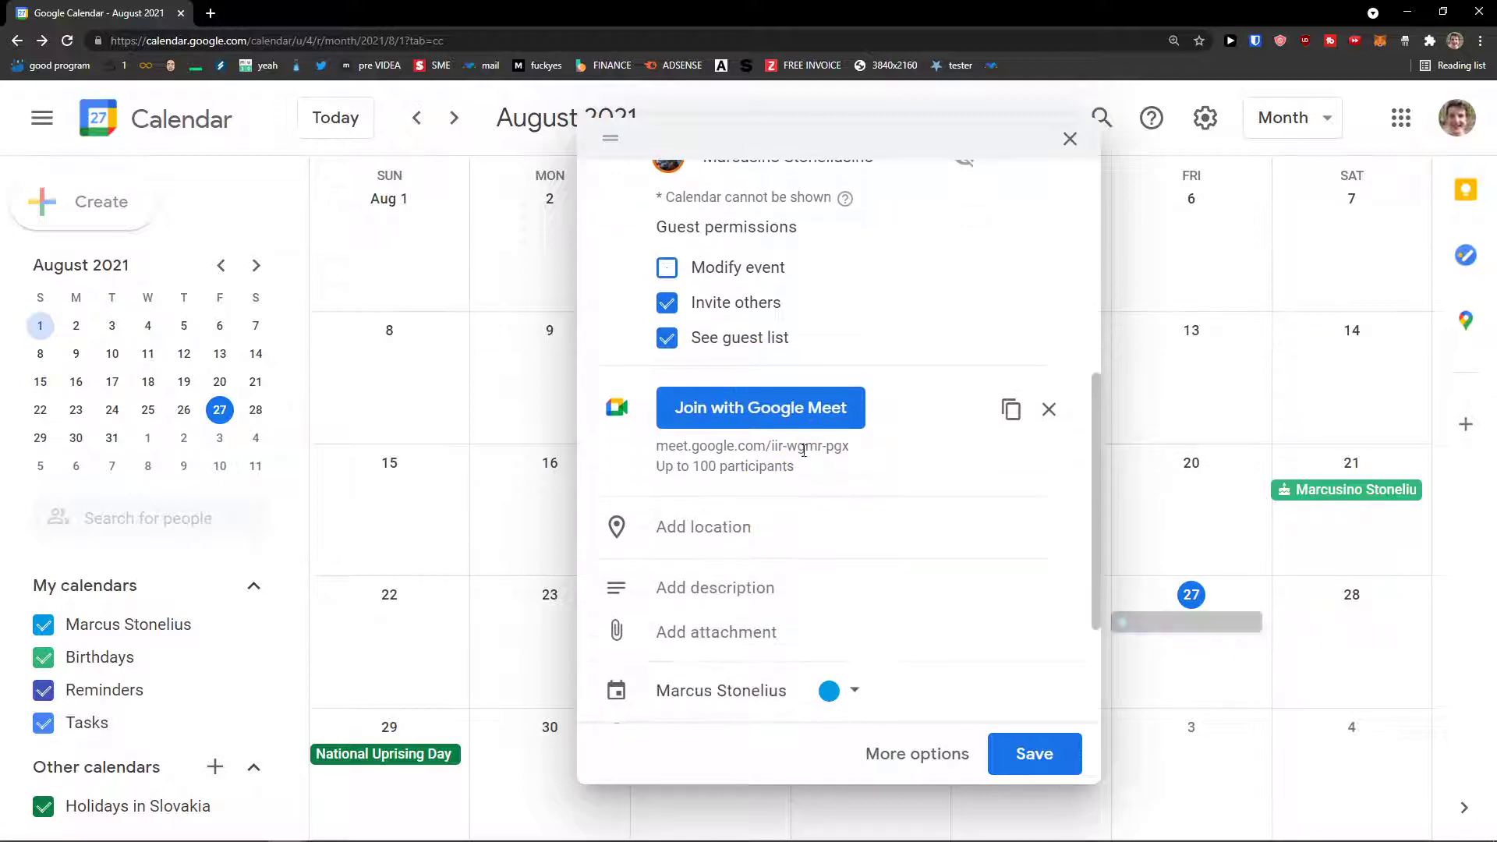
scroll(772, 470, down, 1)
click(769, 458)
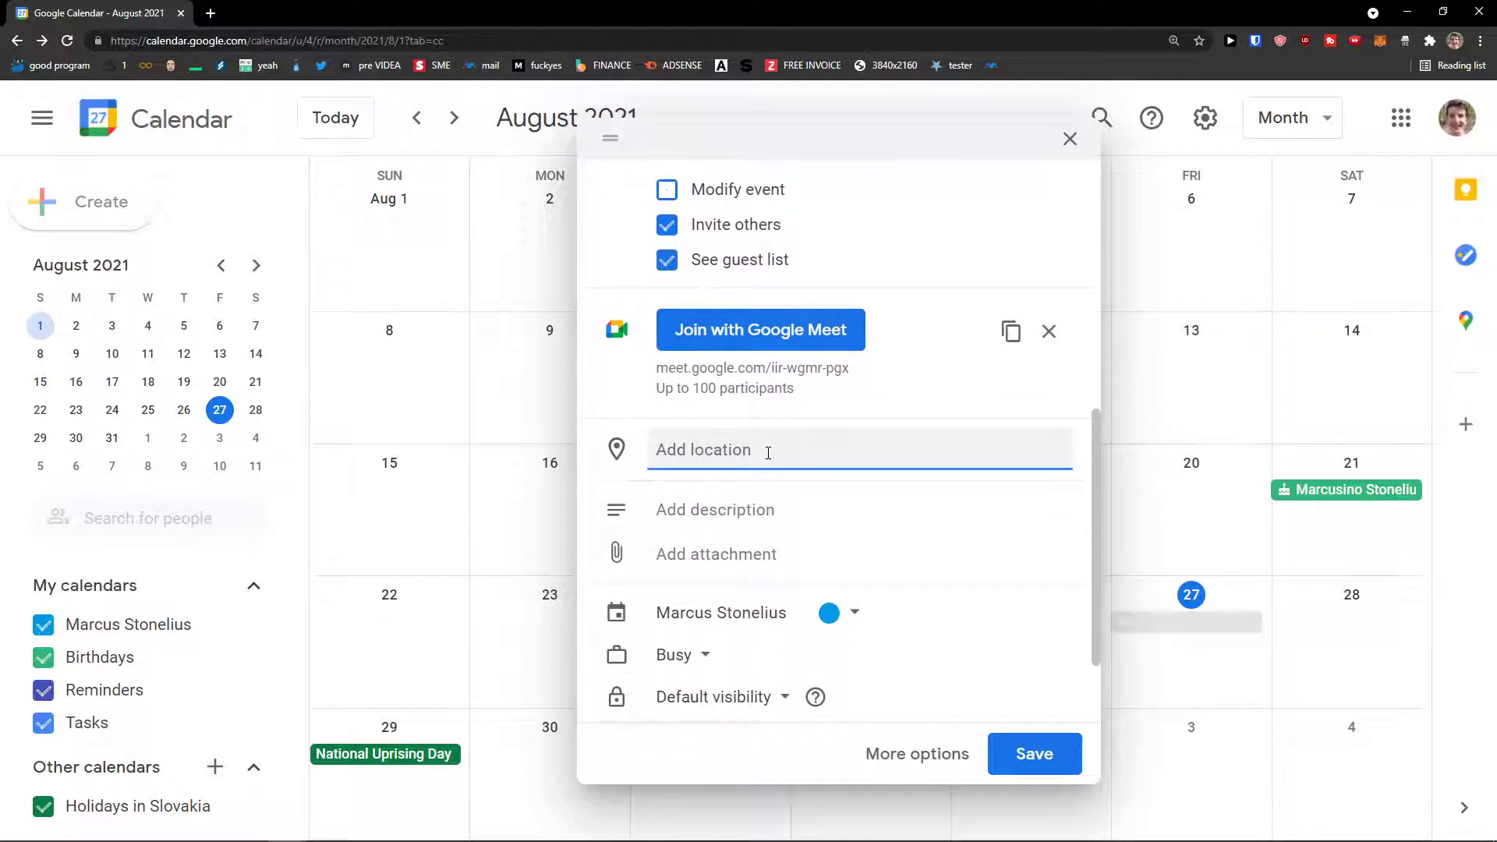
text(Slov)
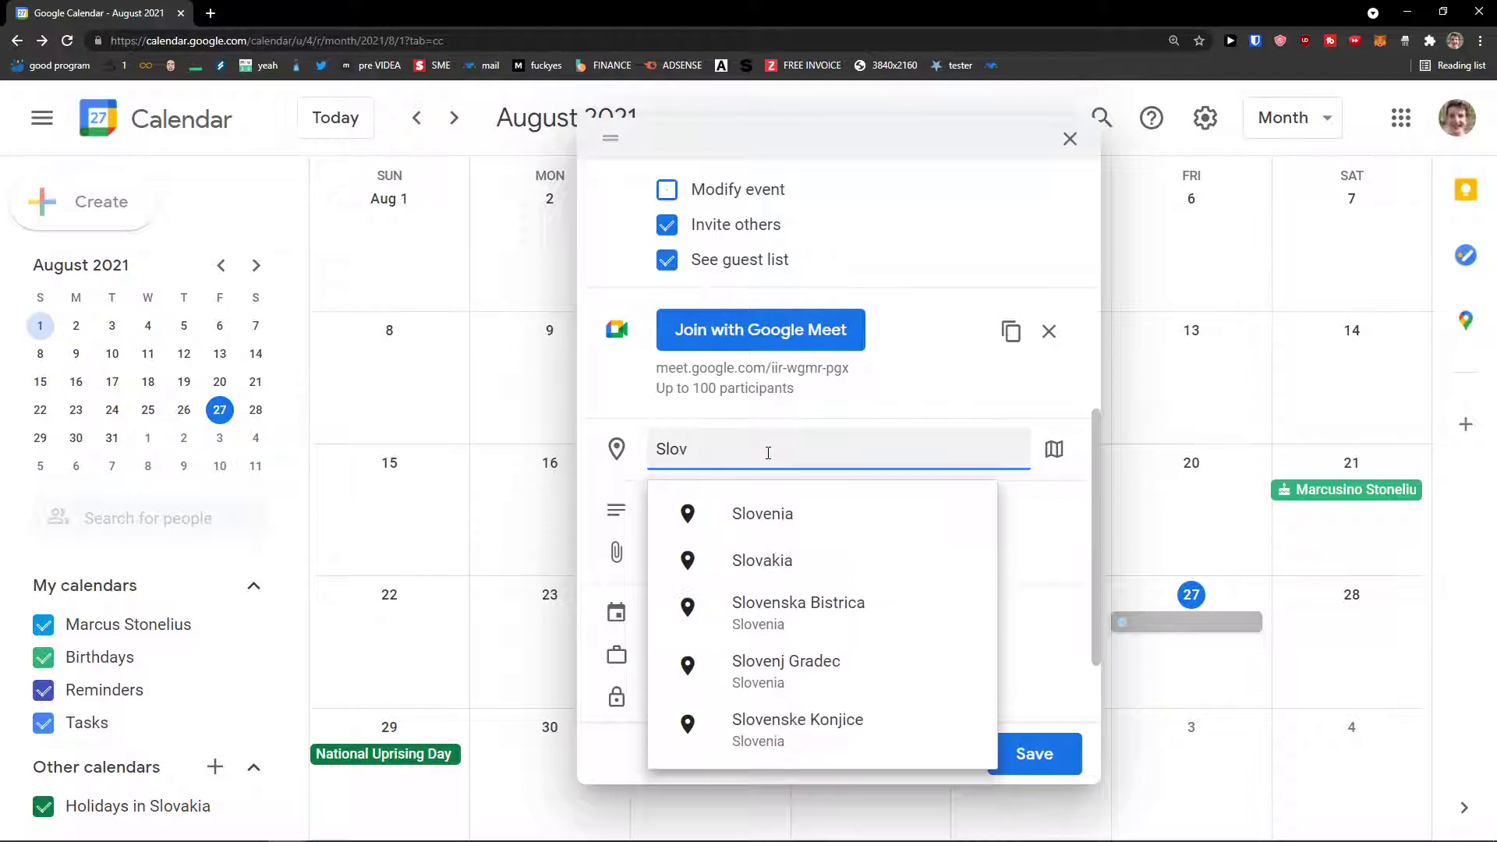
click(762, 560)
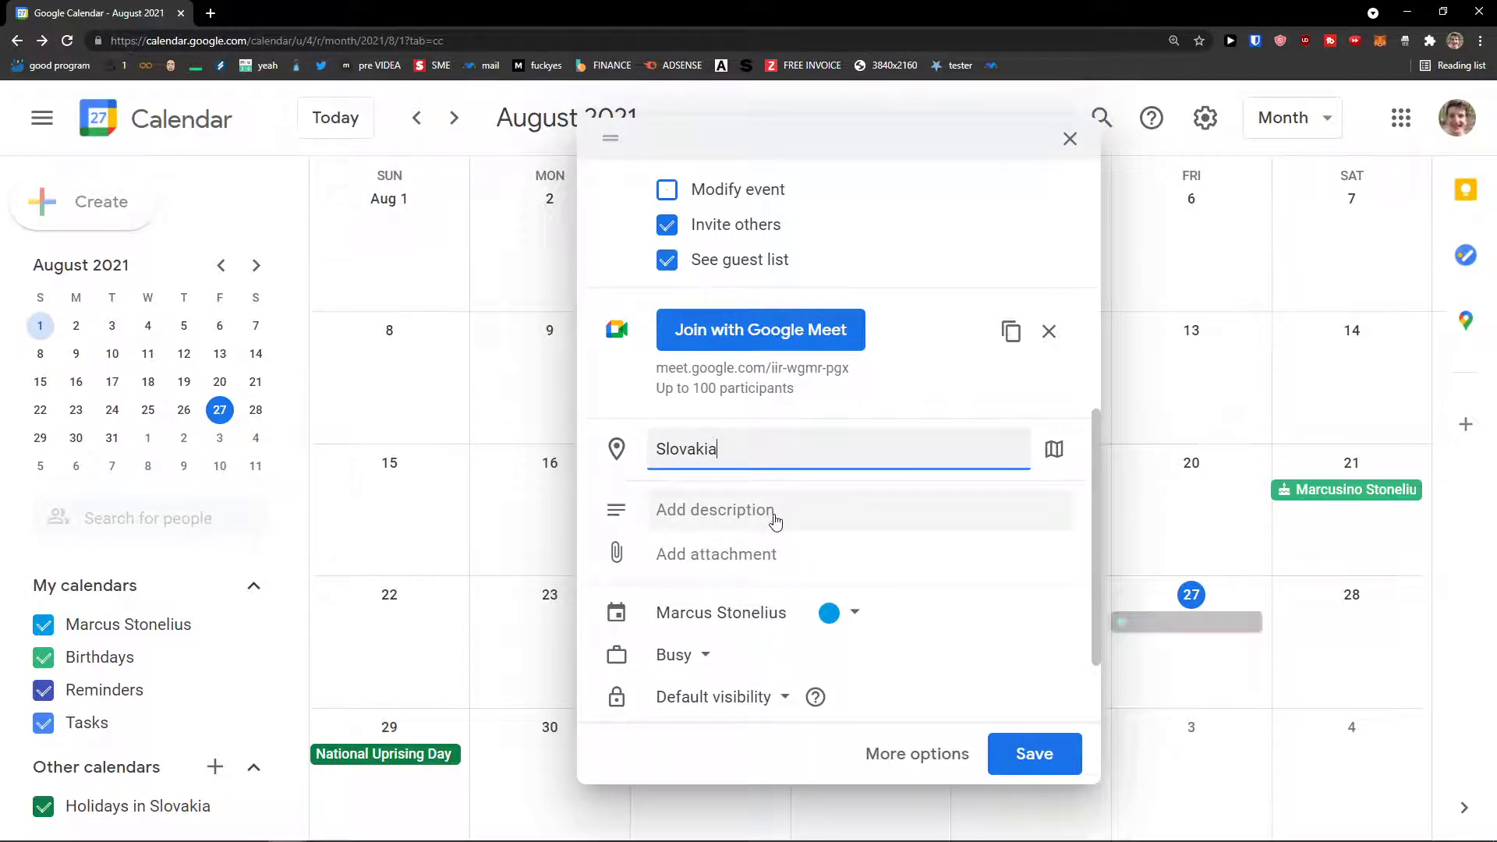
Change the event's color, trying red and green and choosing yellow
scroll(738, 516, up, 6)
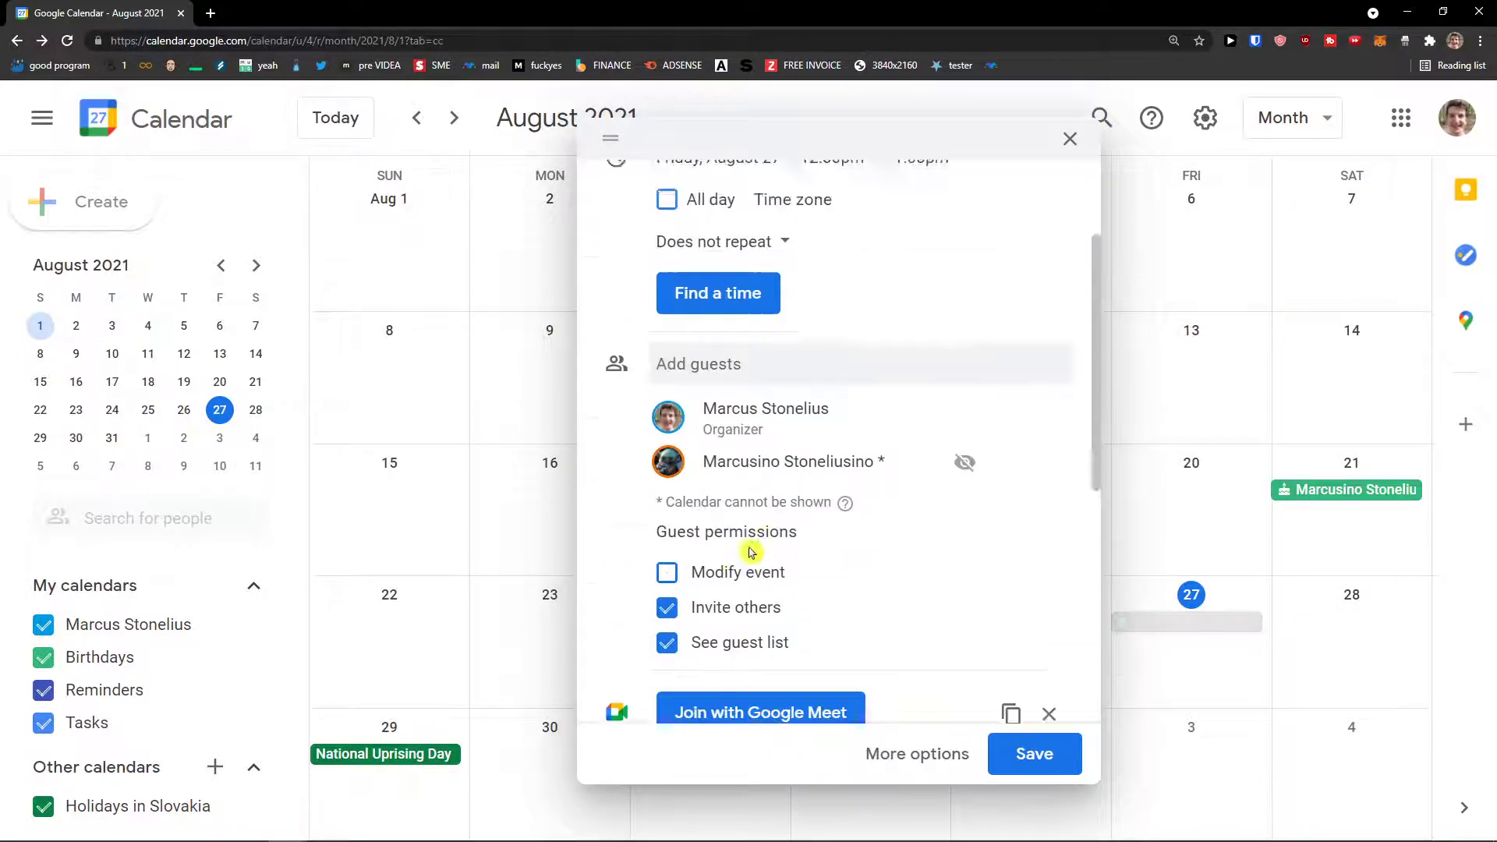
scroll(736, 503, down, 7)
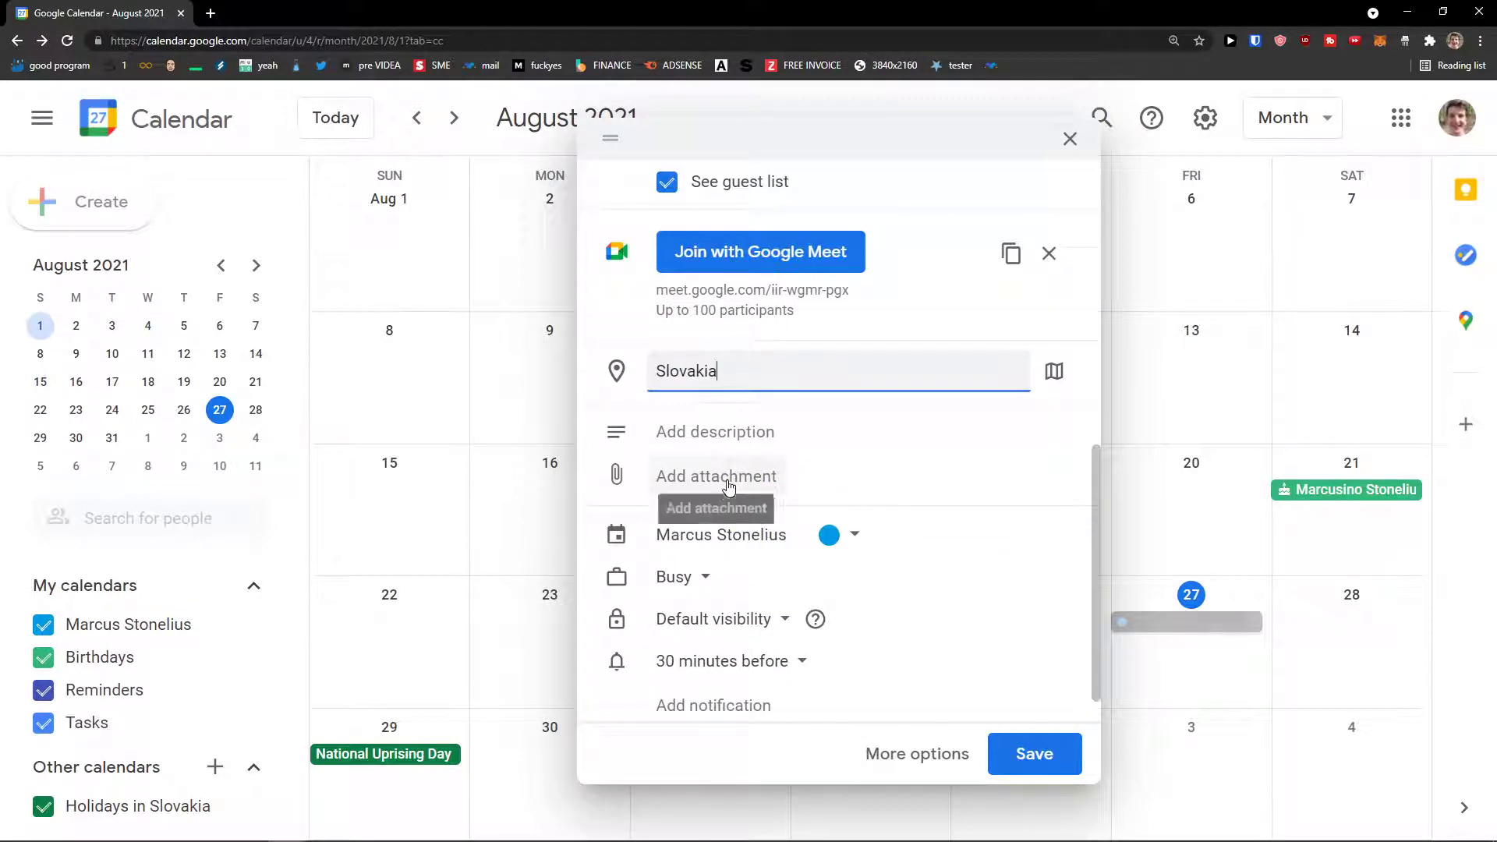
scroll(803, 499, down, 1)
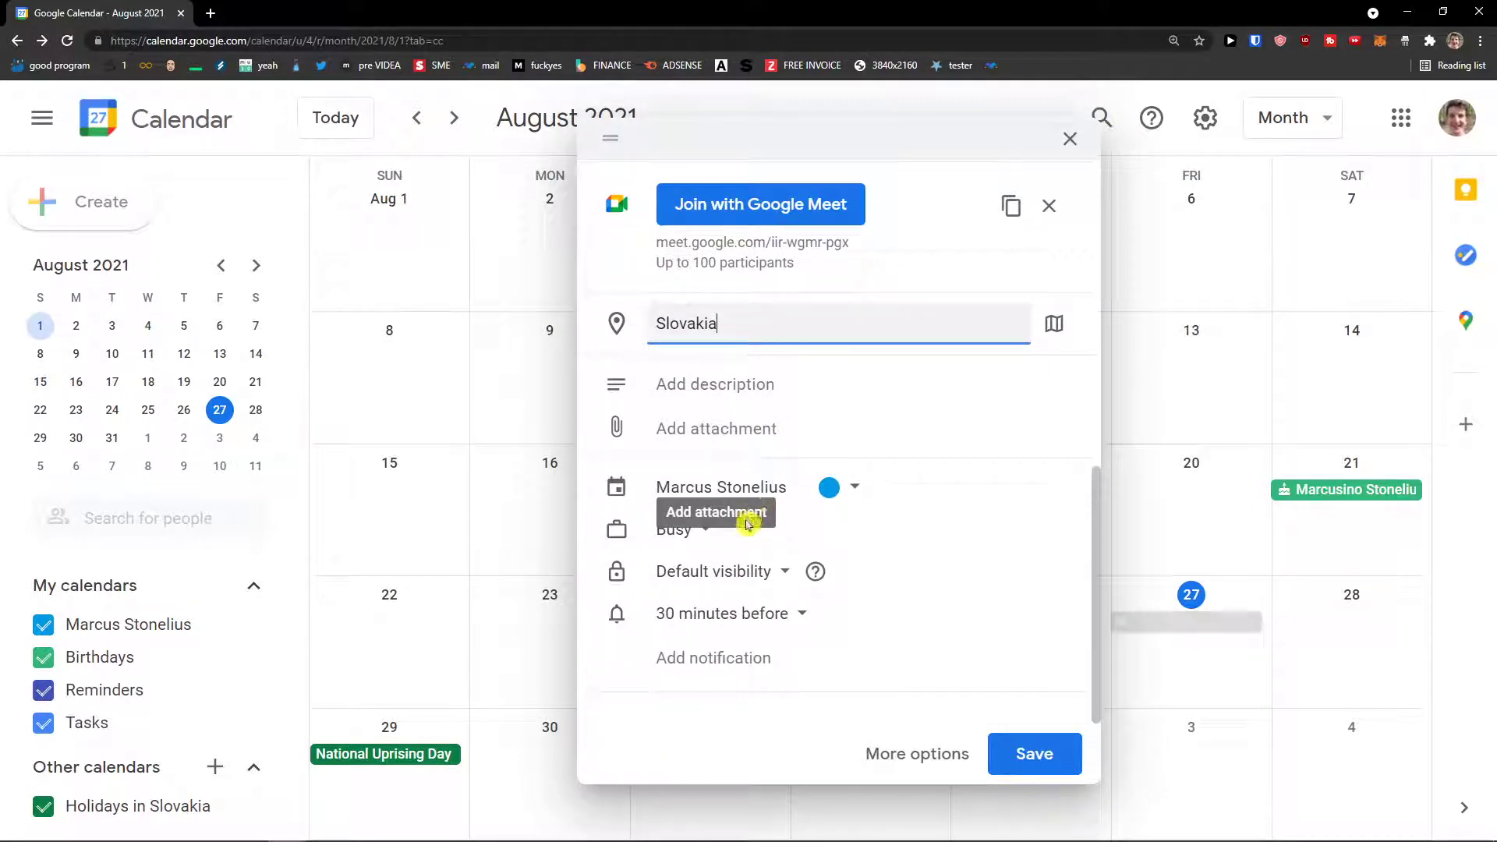
click(831, 490)
click(831, 493)
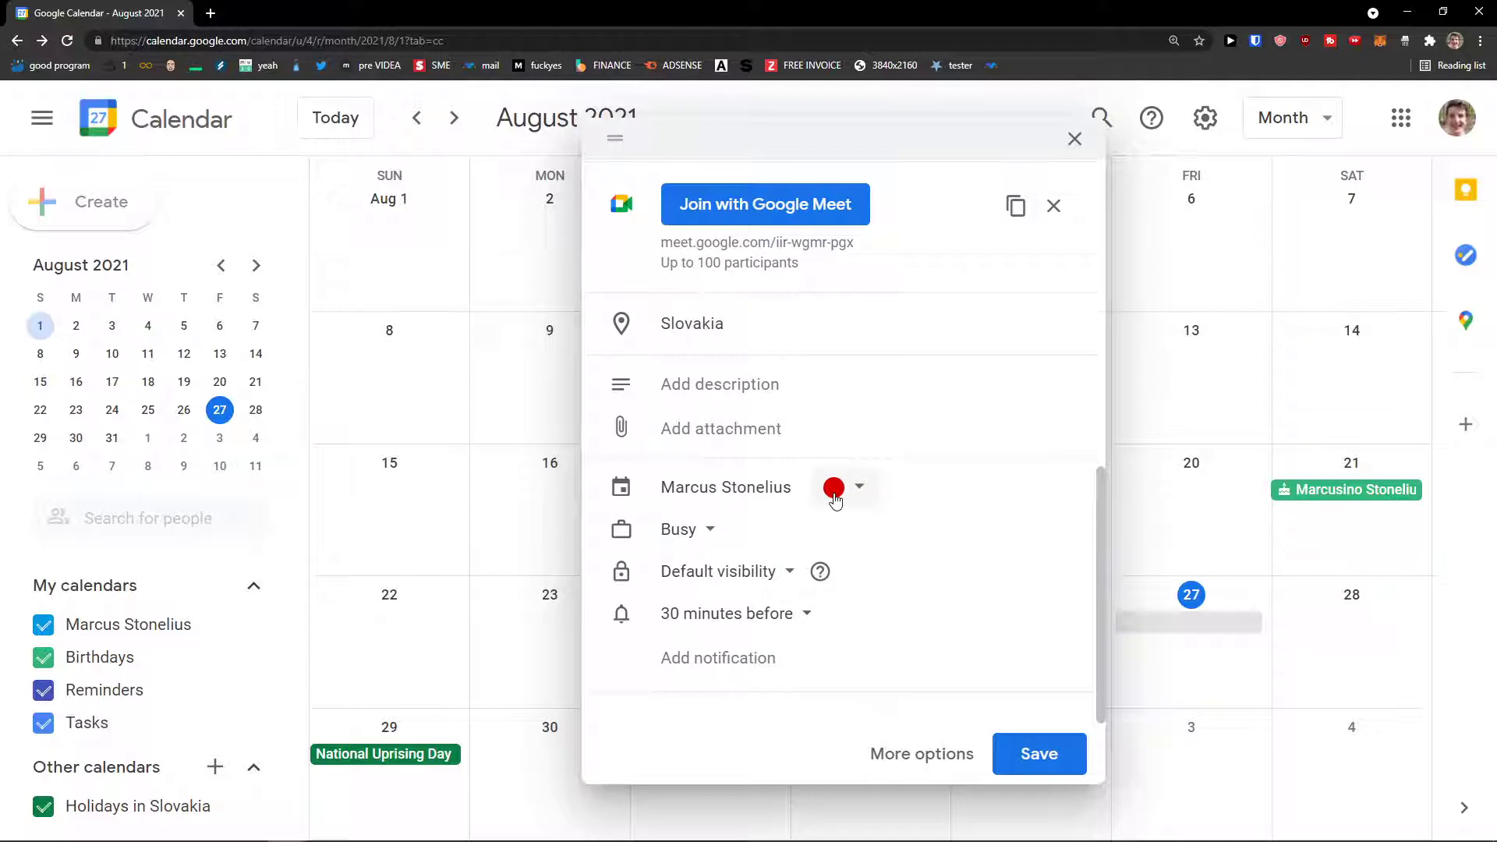
click(831, 490)
click(831, 544)
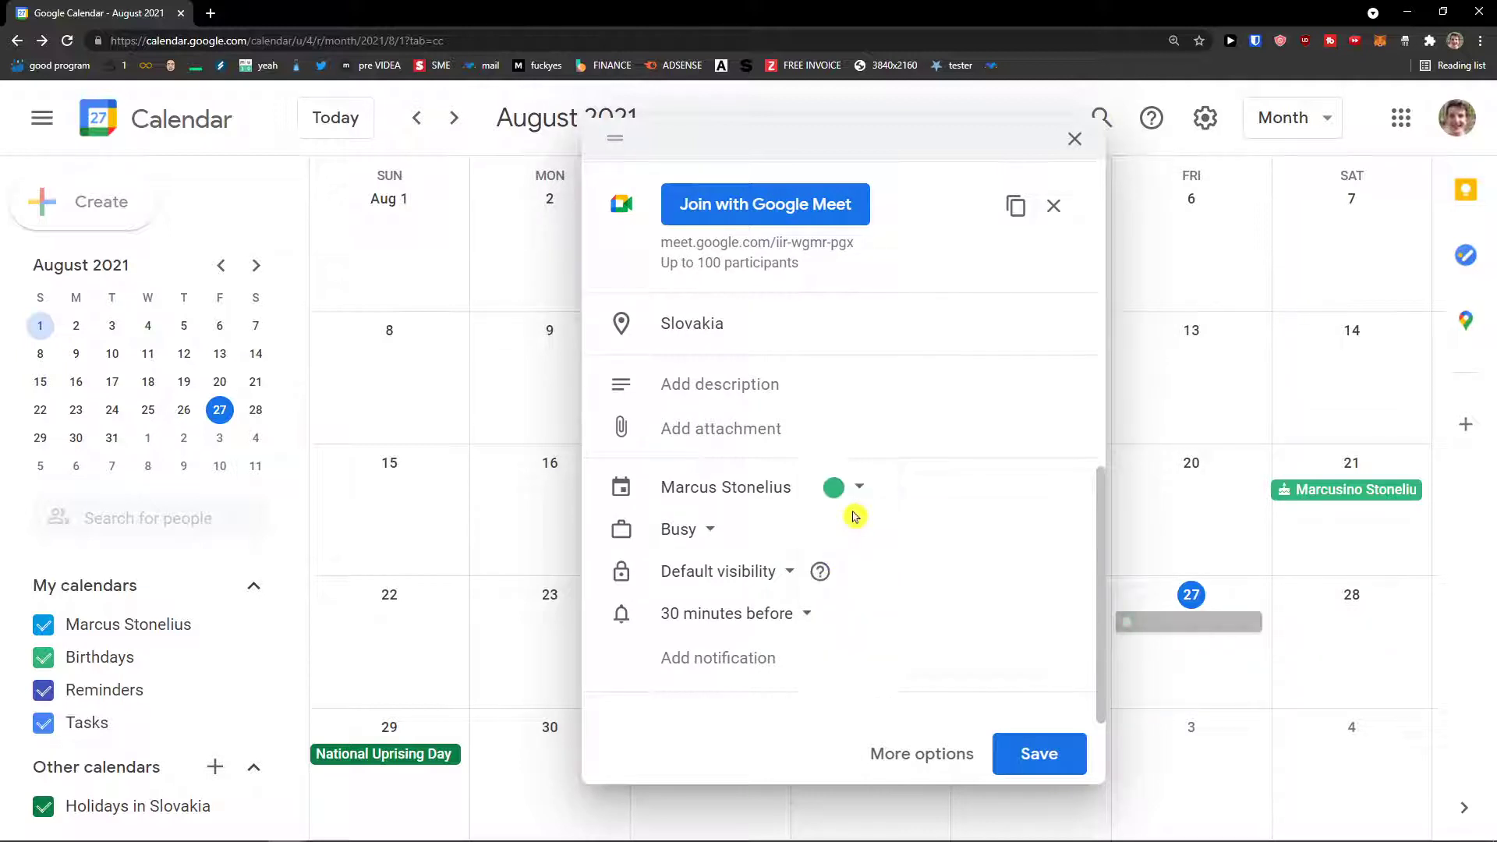
click(858, 488)
click(866, 517)
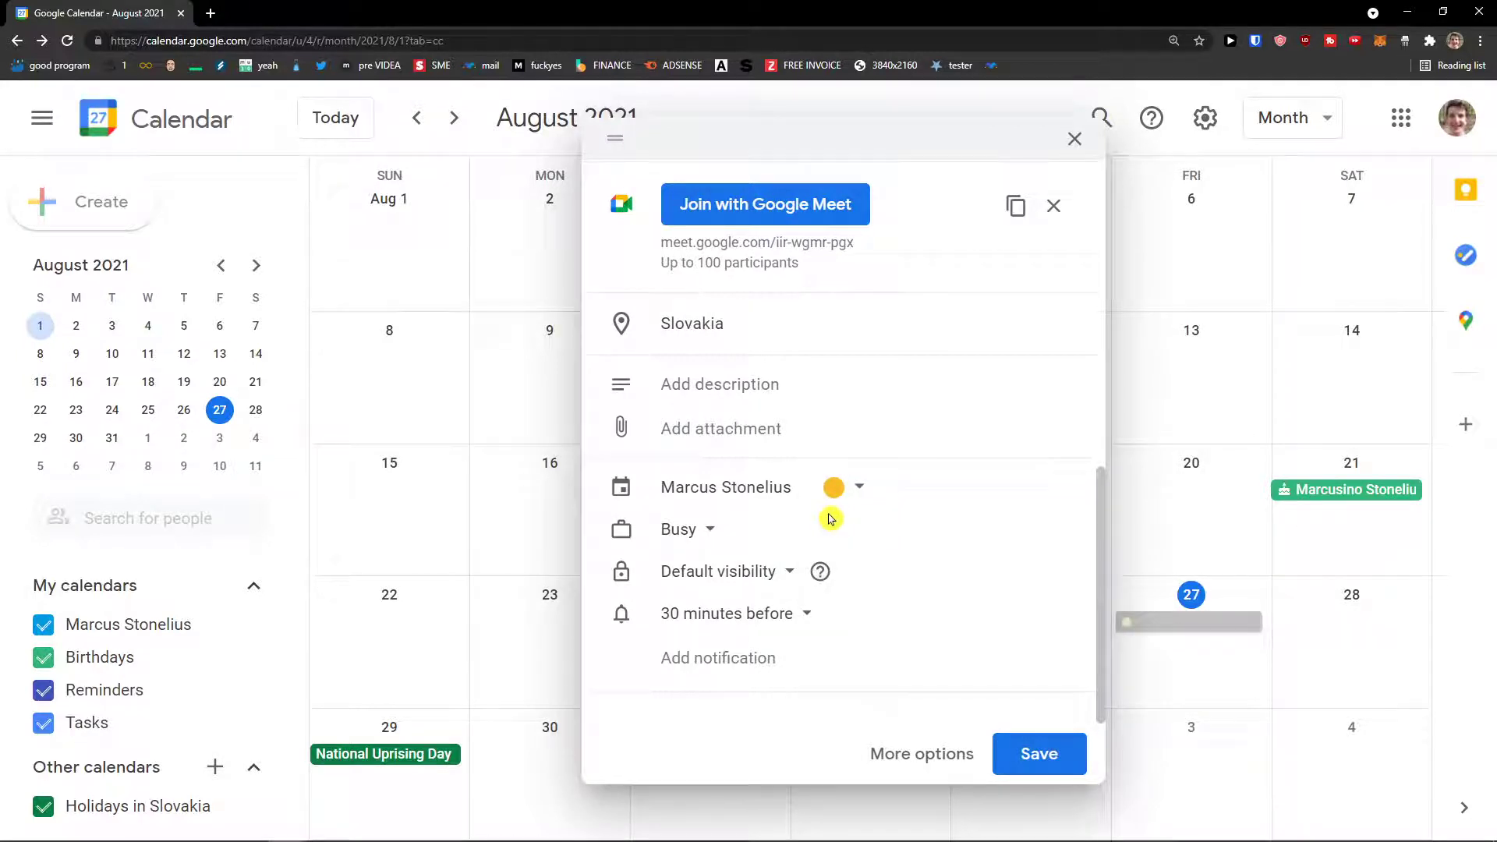
Try the Free availability option for the event and set it back to Busy
click(702, 538)
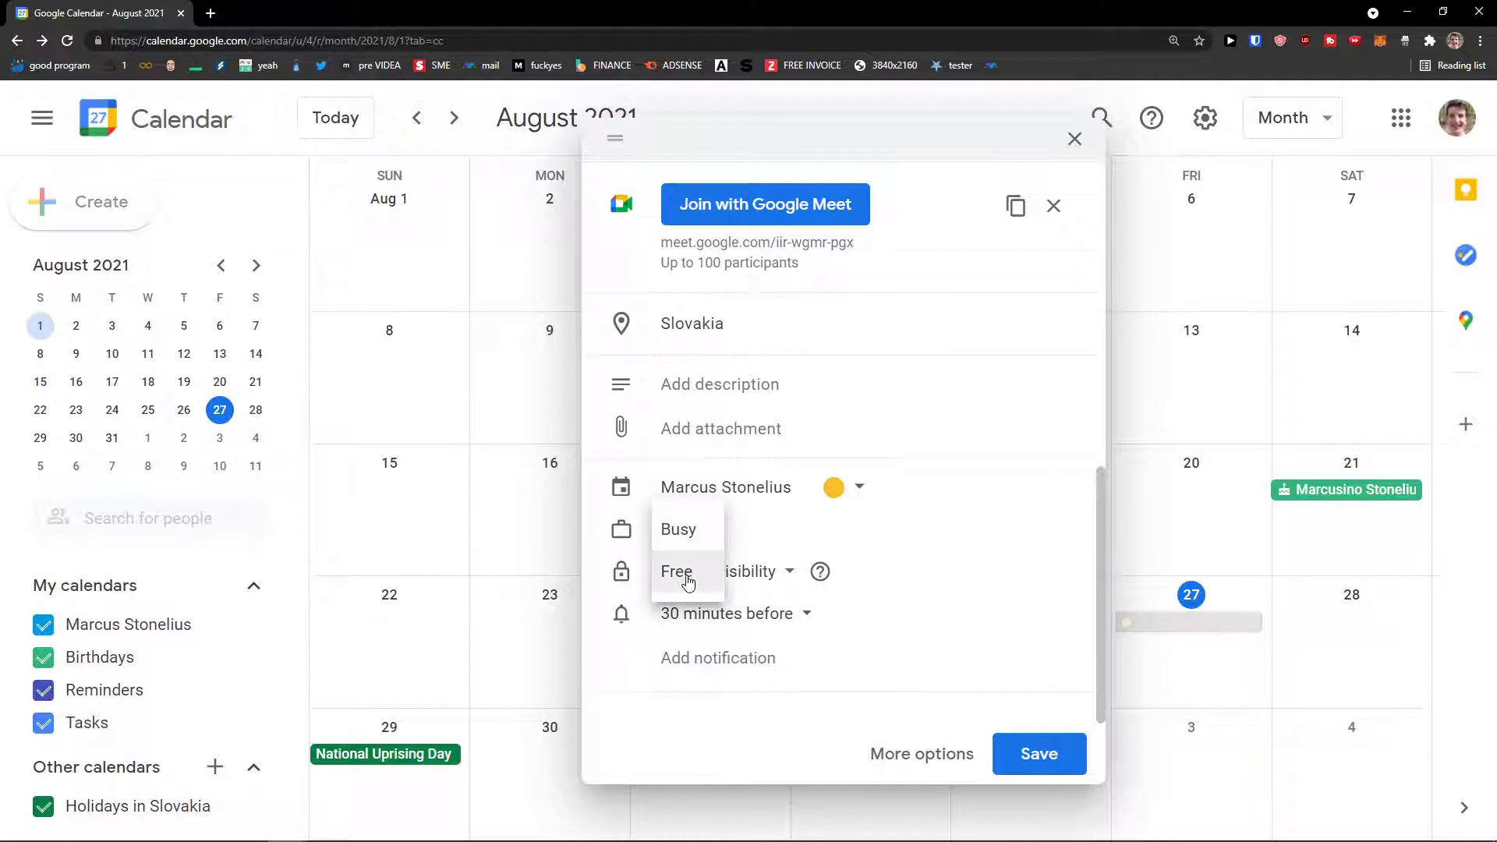
click(683, 572)
click(687, 528)
click(705, 489)
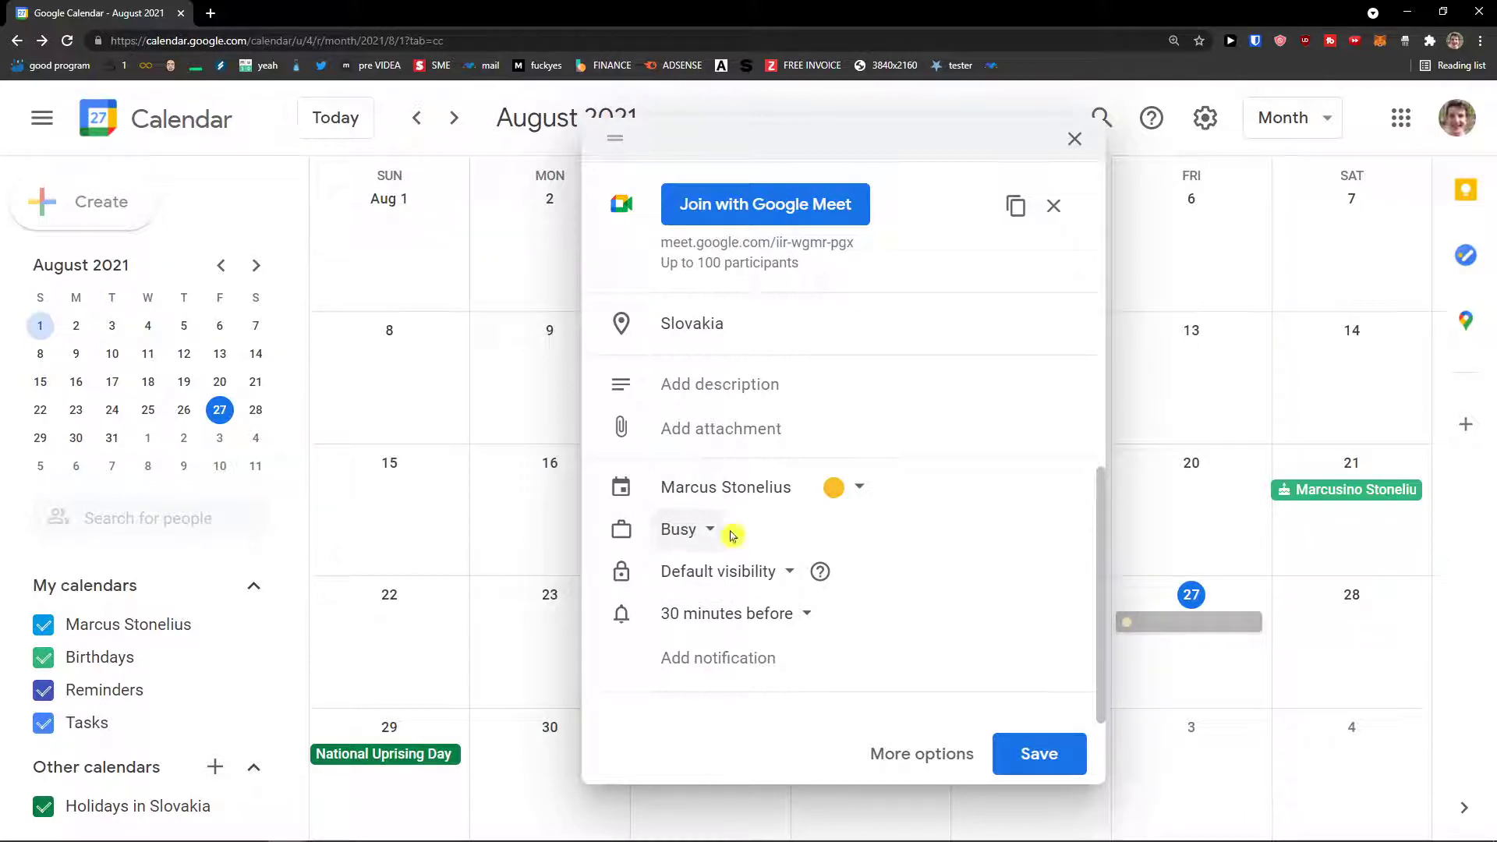
click(699, 536)
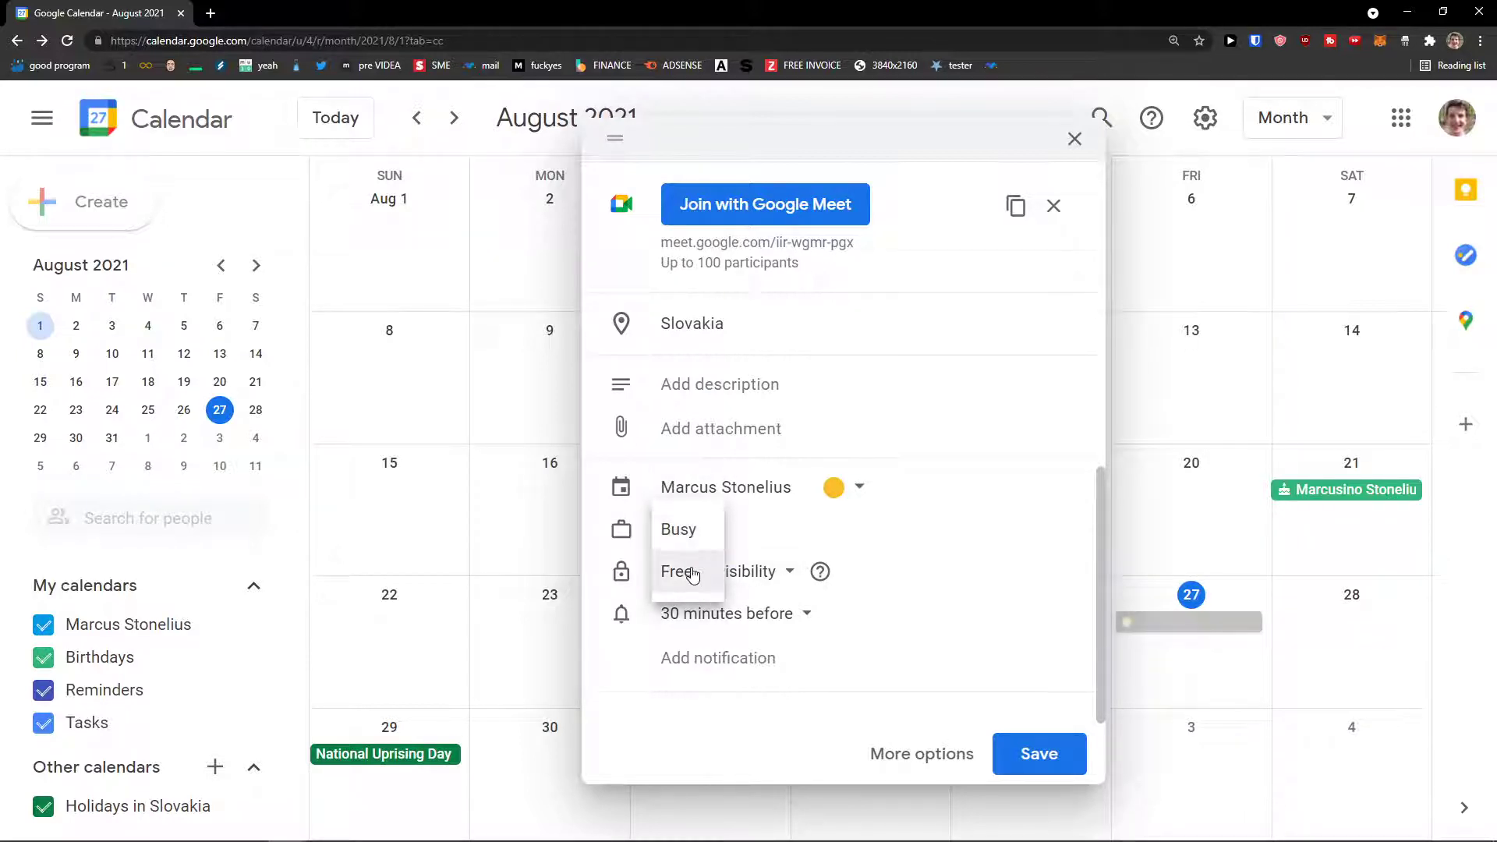
click(683, 527)
Review the Default, Public and Private visibility options for the event, keeping Default visibility
click(789, 575)
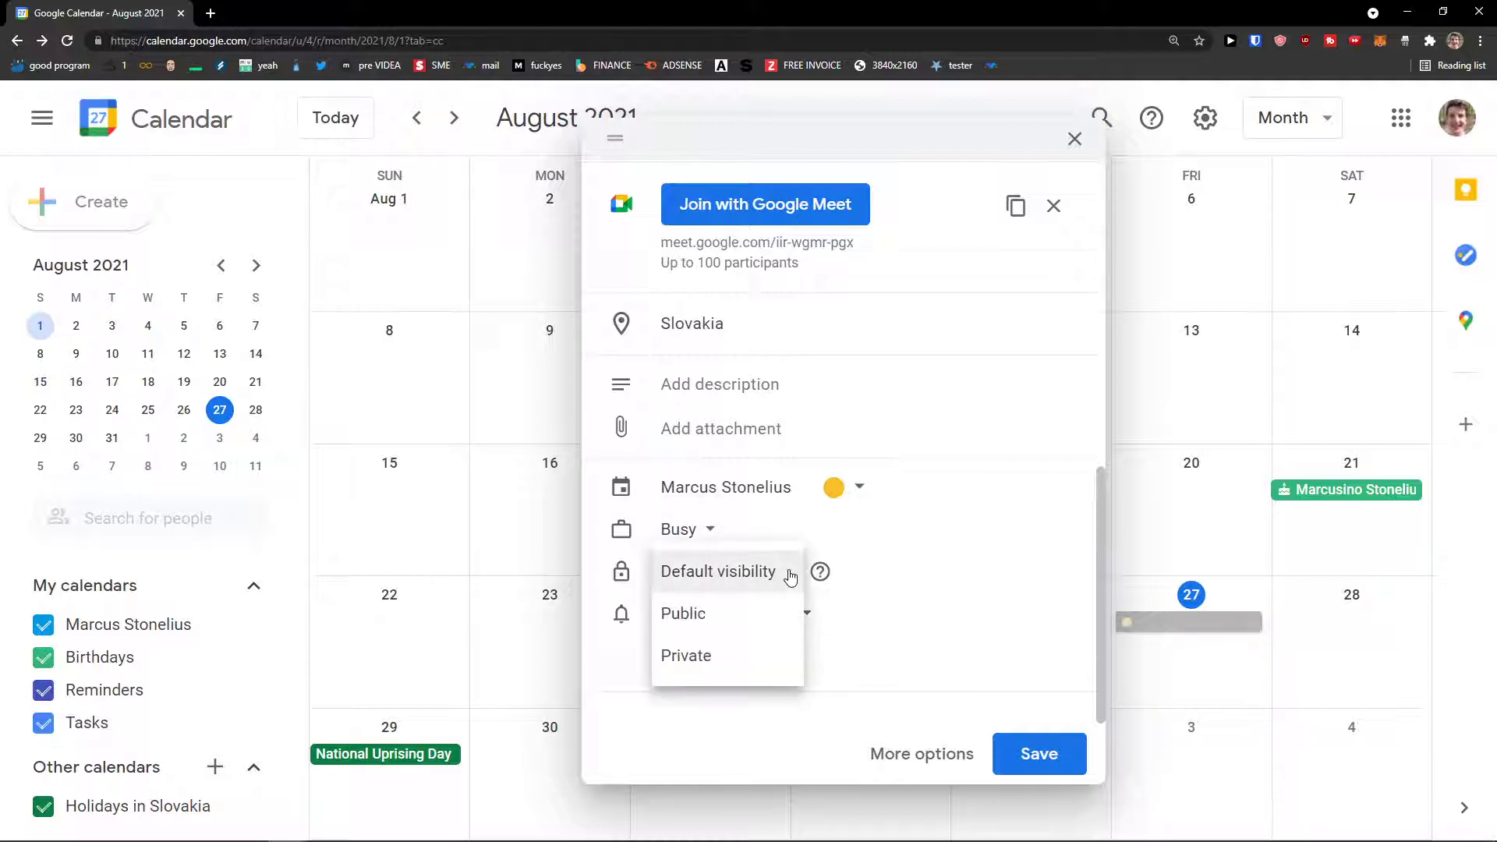
click(893, 562)
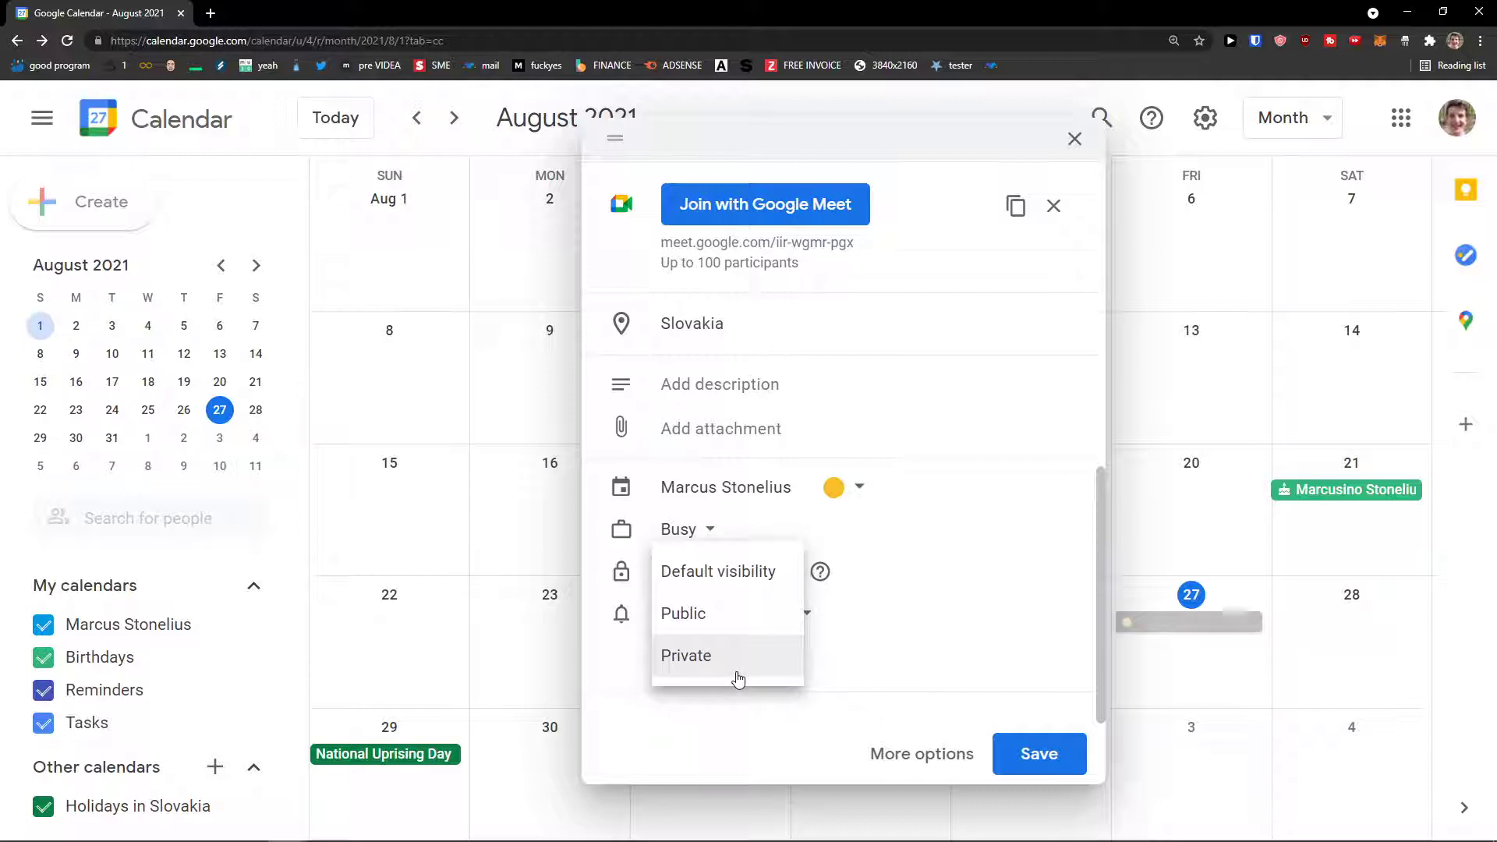
click(768, 585)
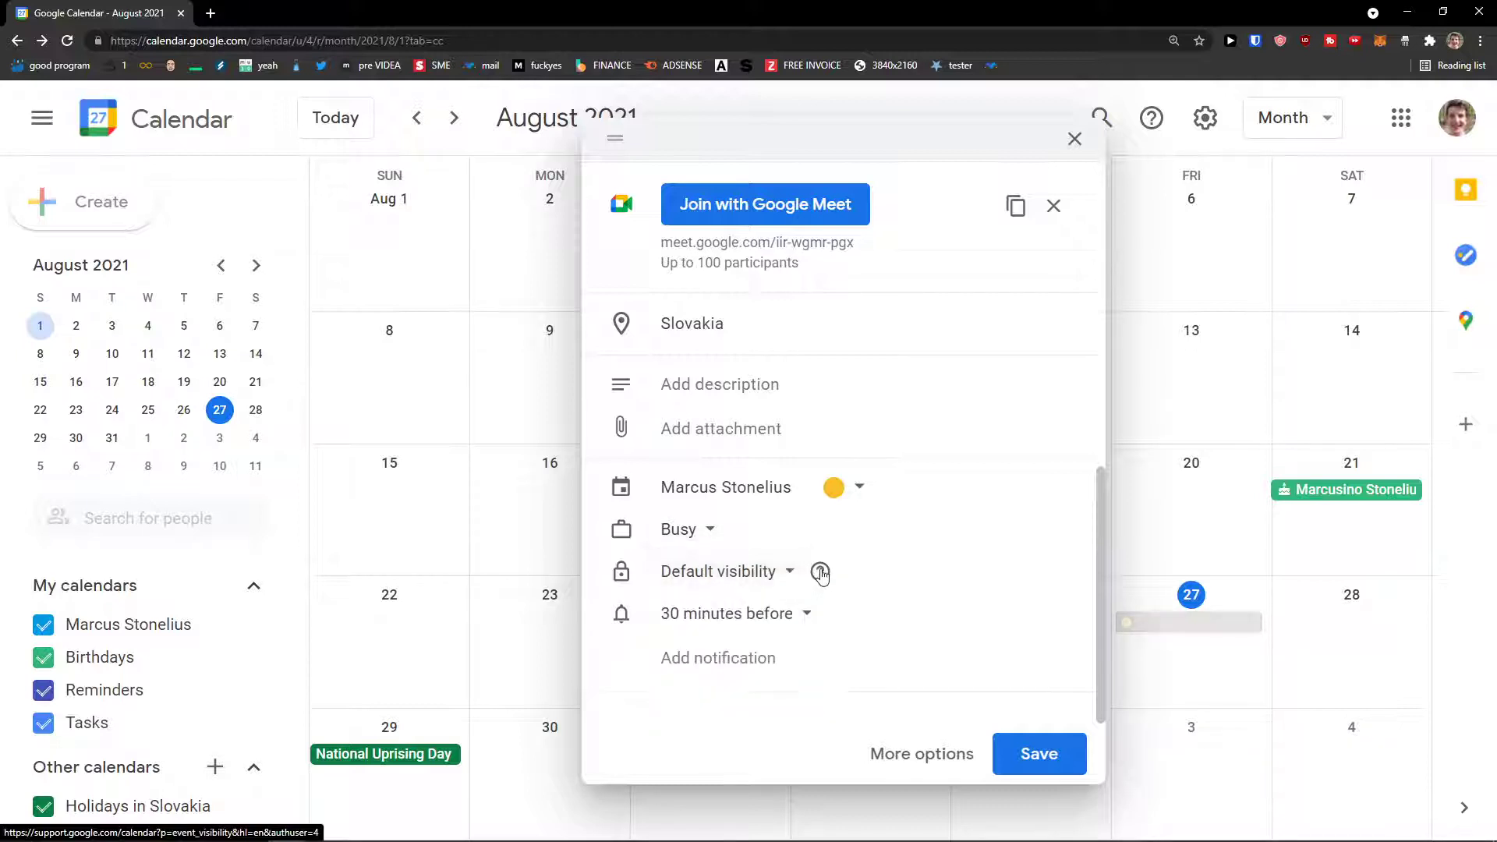
mouse_move(820, 572)
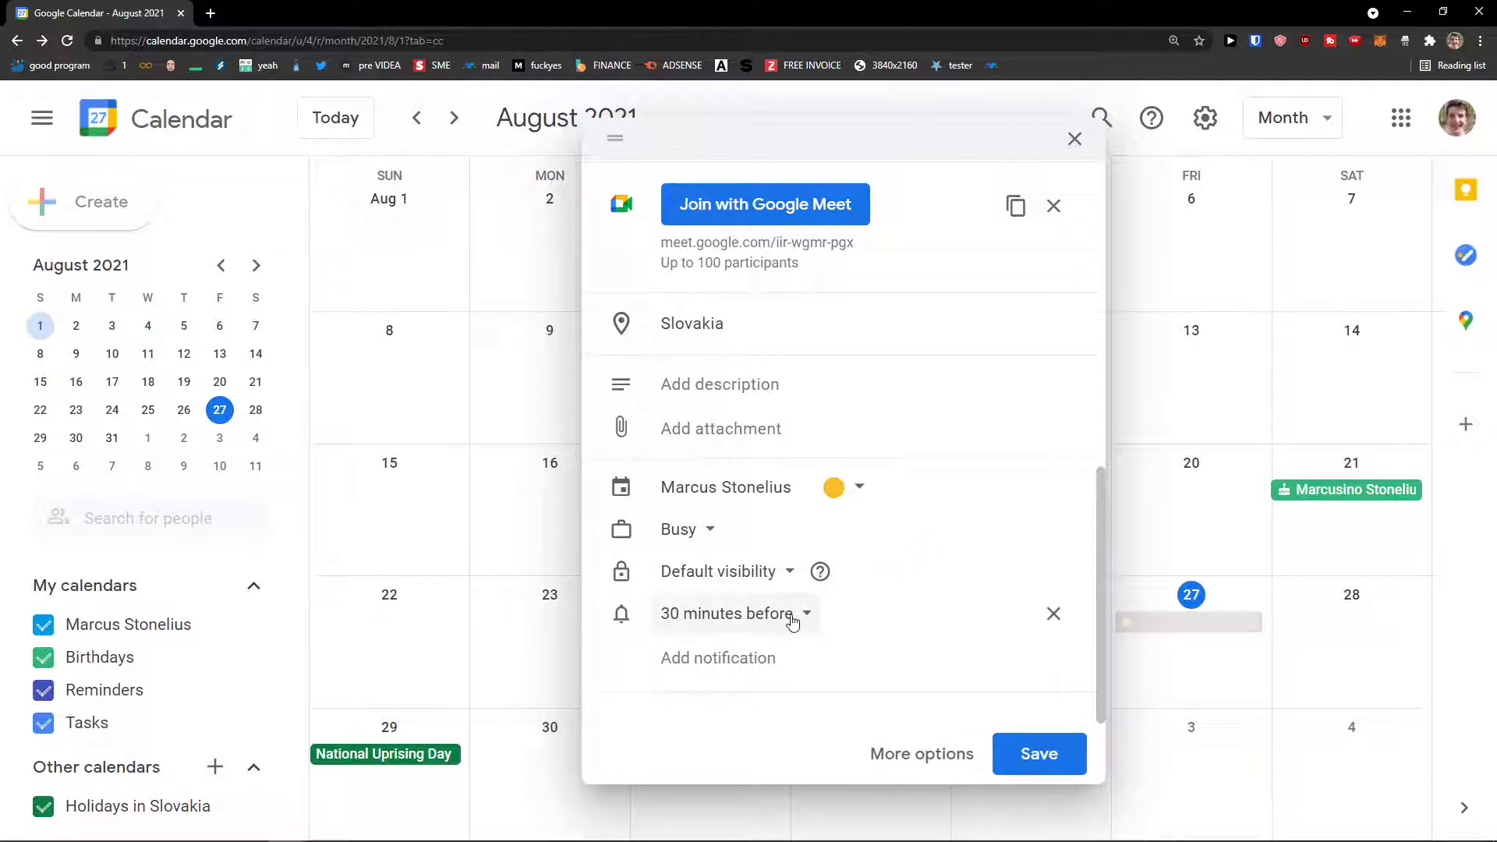
Set the event's notification to 1 hour before
click(793, 620)
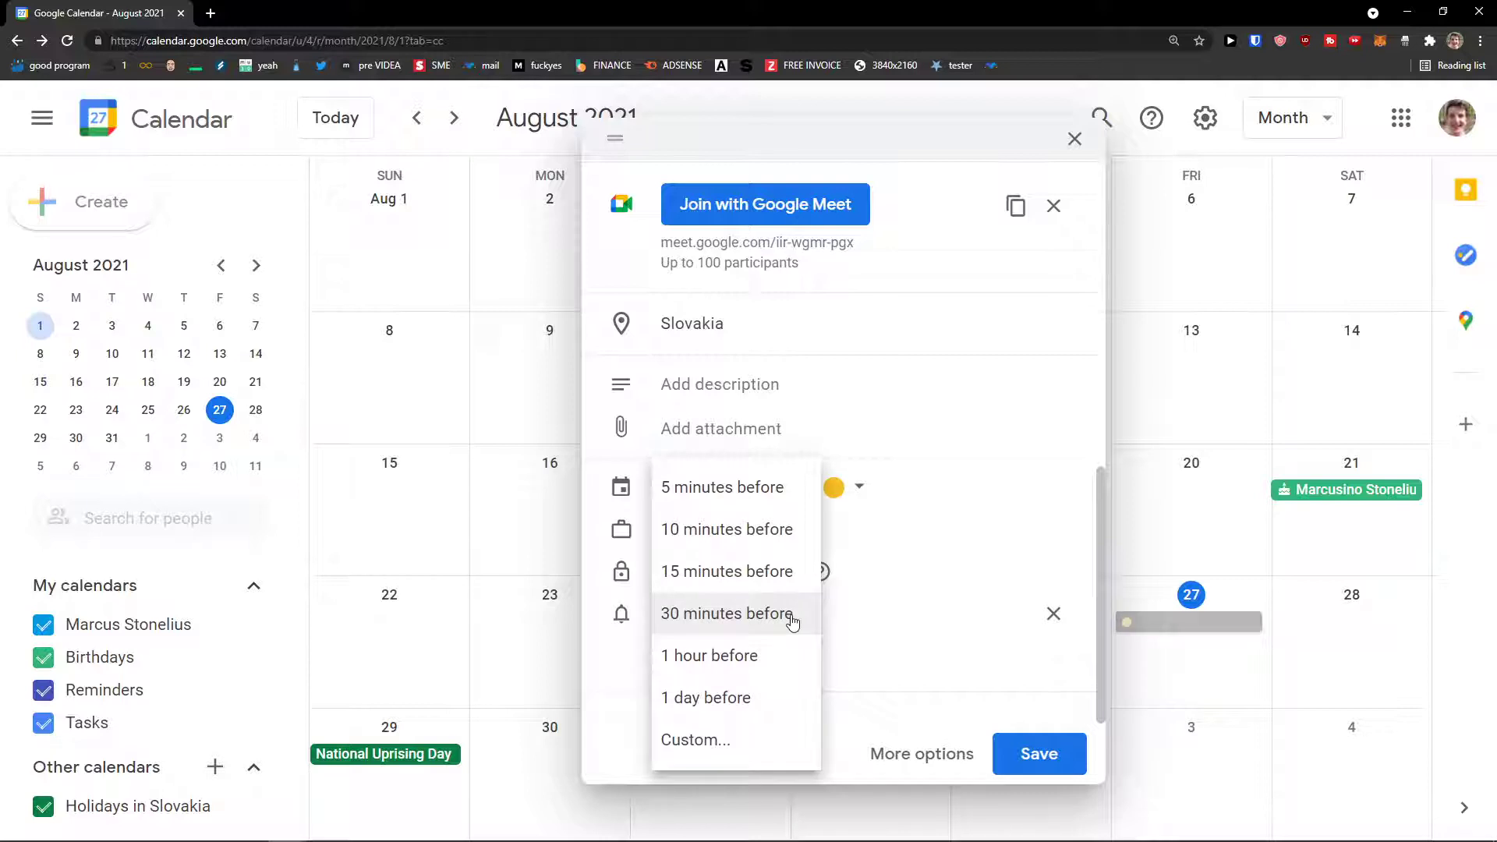
click(772, 655)
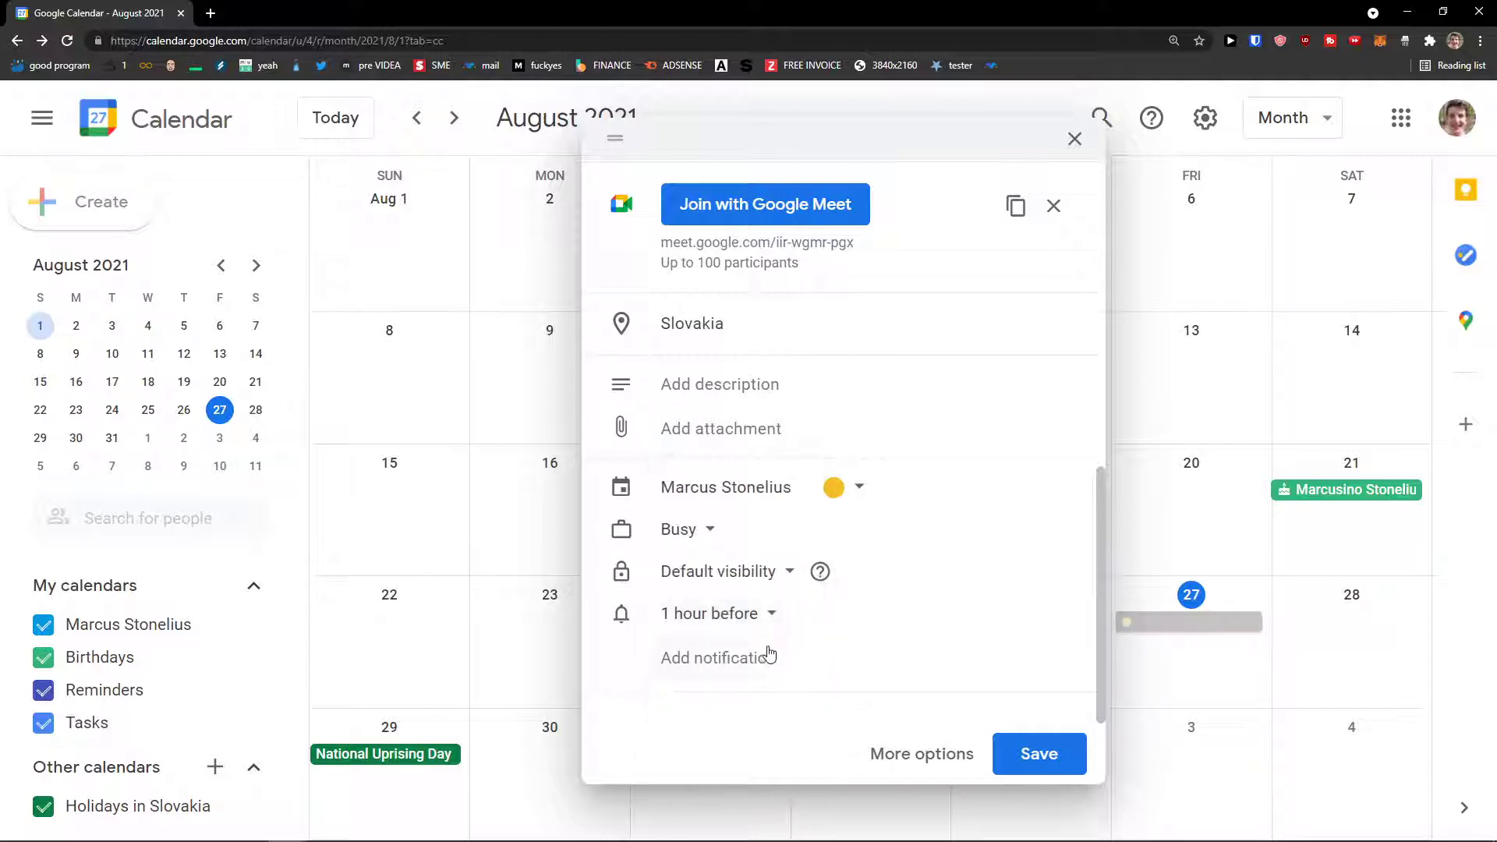
scroll(934, 676, up, 10)
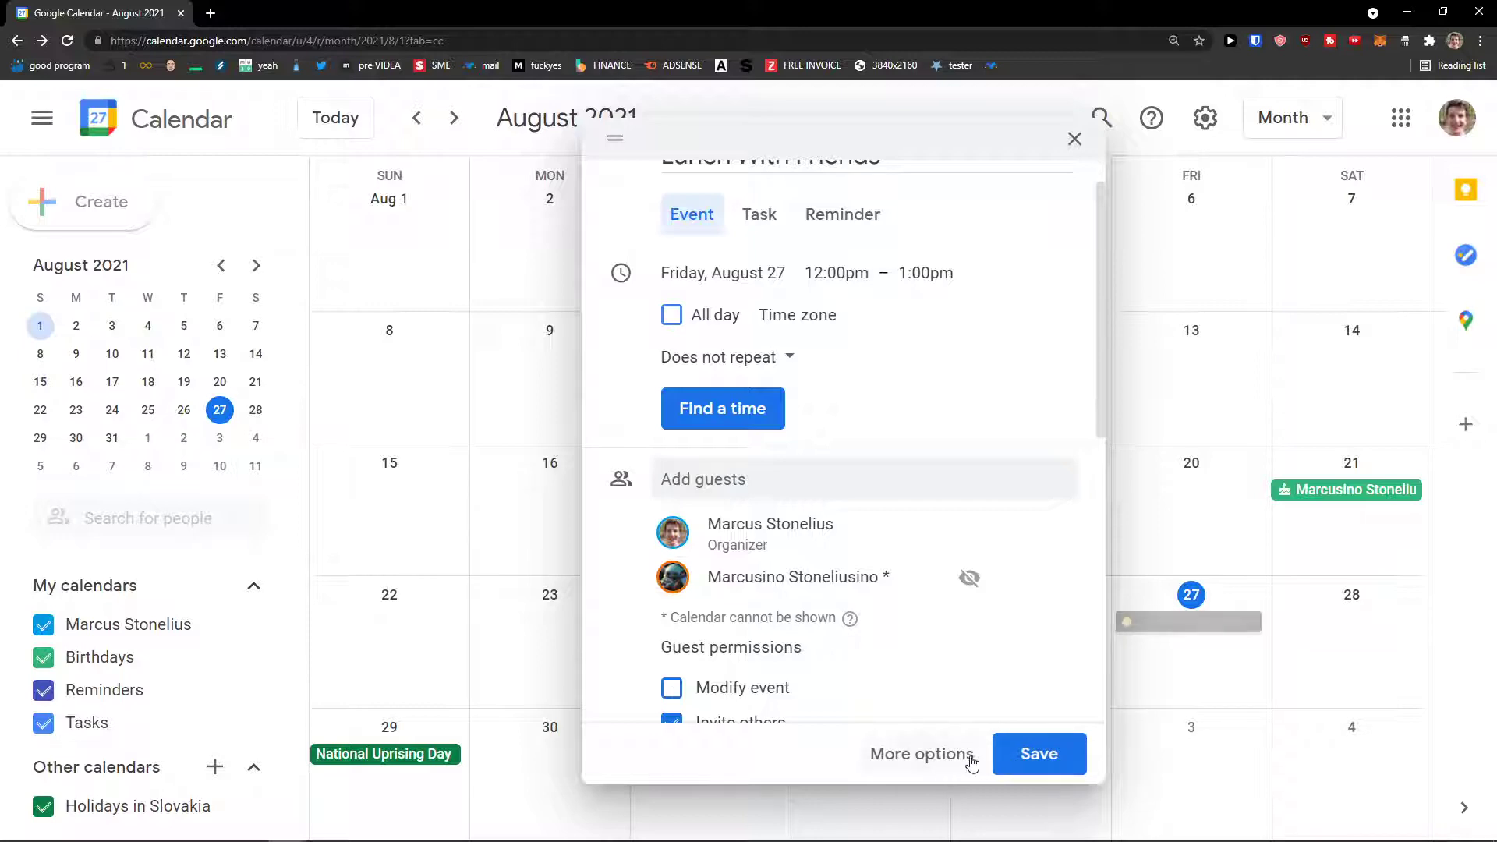
Open the full editor for the Lunch With Friends event and look through its details
click(942, 755)
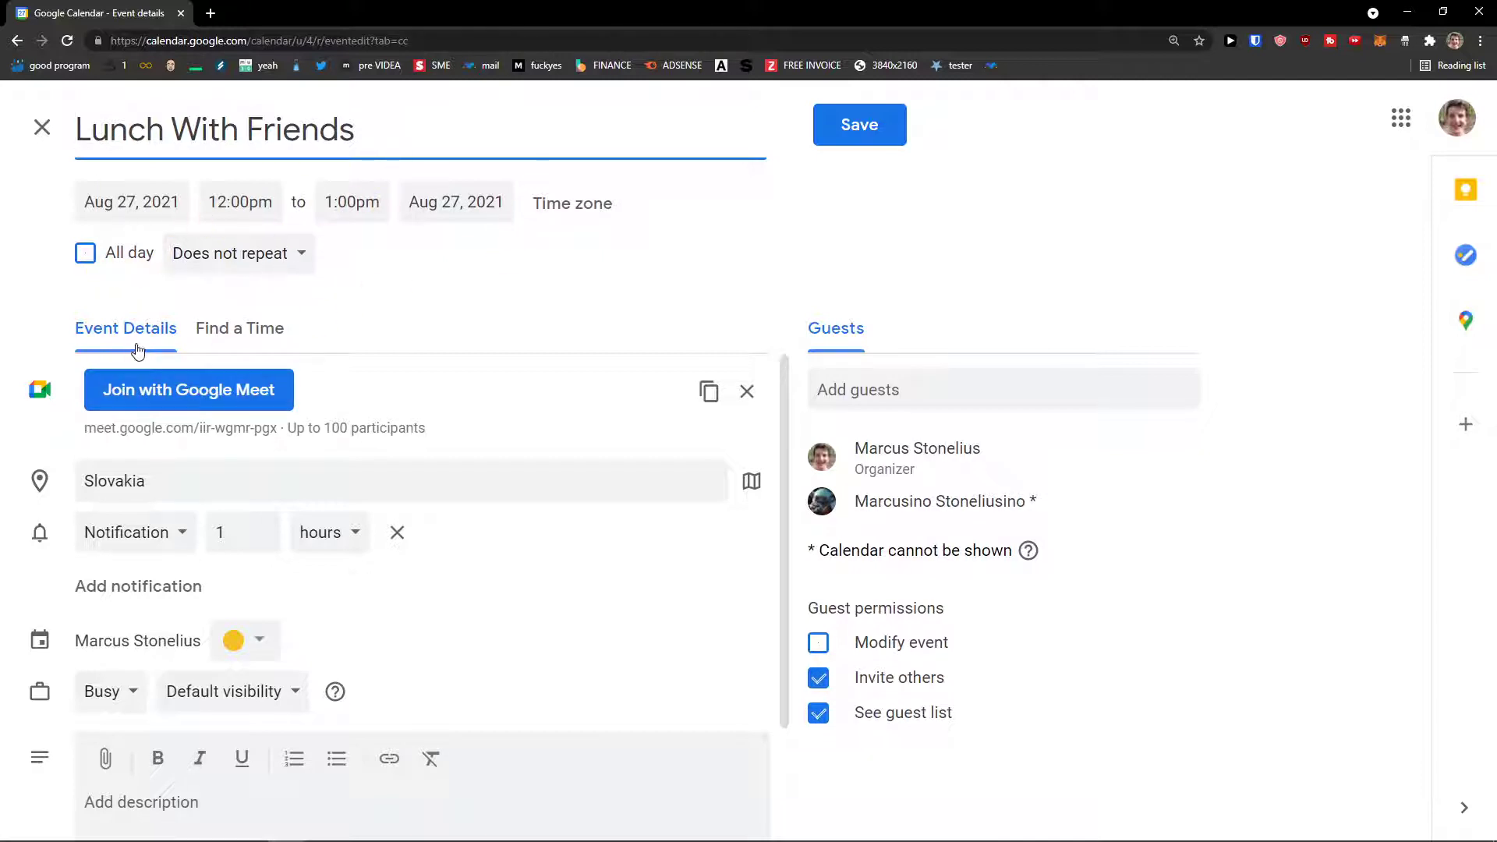
scroll(152, 476, down, 1)
scroll(151, 487, down, 1)
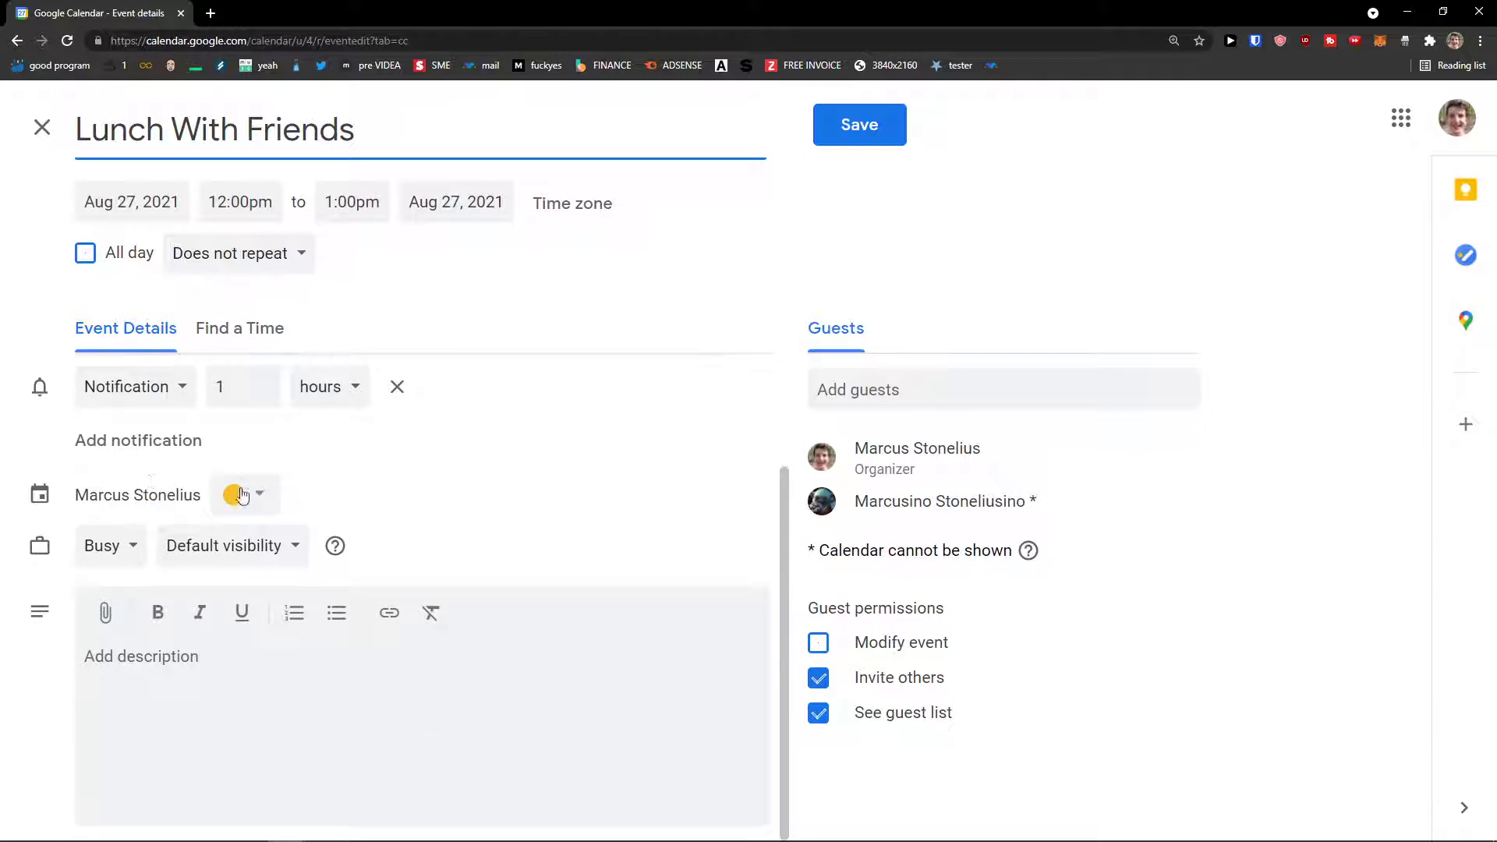
scroll(286, 673, up, 2)
Reschedule the event in the Find a Time day schedule, trying 9:45am to 10:00am and settling on 10:00am to 11:15am
click(210, 326)
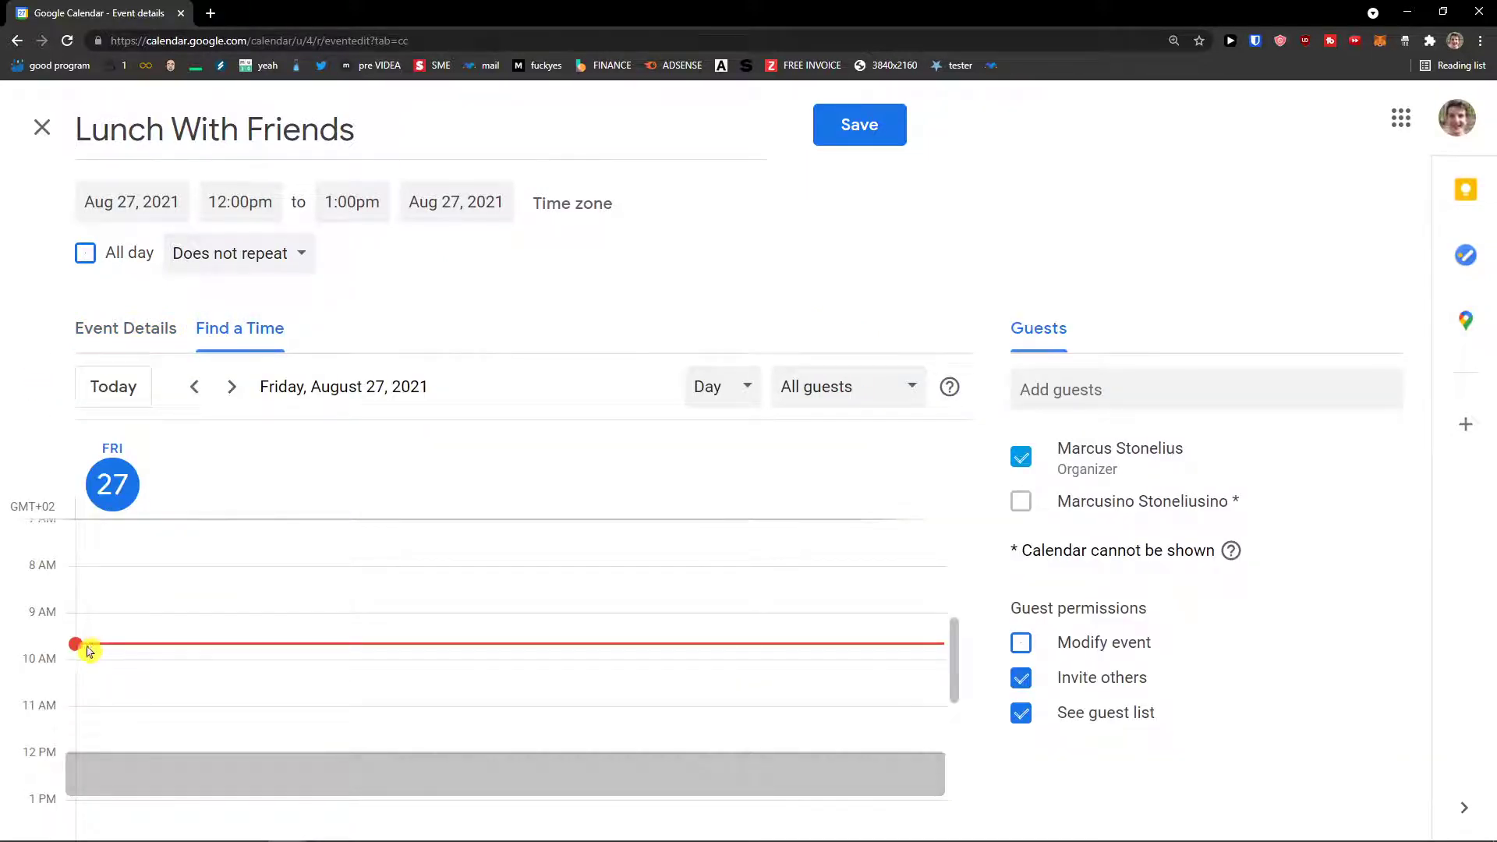
mouse_move(78, 665)
mouse_down()
mouse_move(78, 709)
mouse_move(93, 646)
mouse_up()
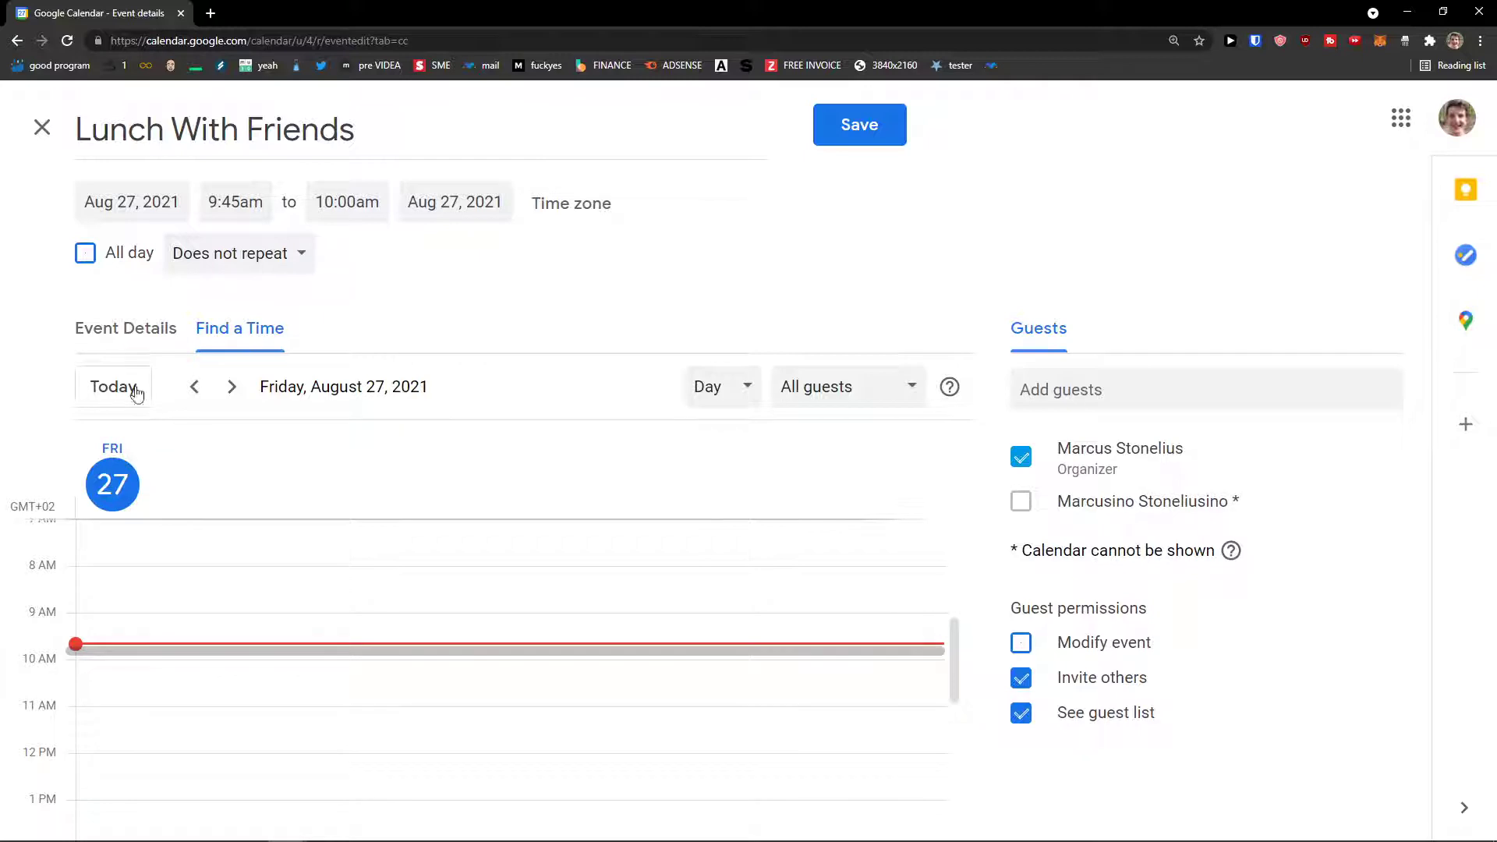
click(127, 332)
click(237, 328)
drag(164, 663, 155, 723)
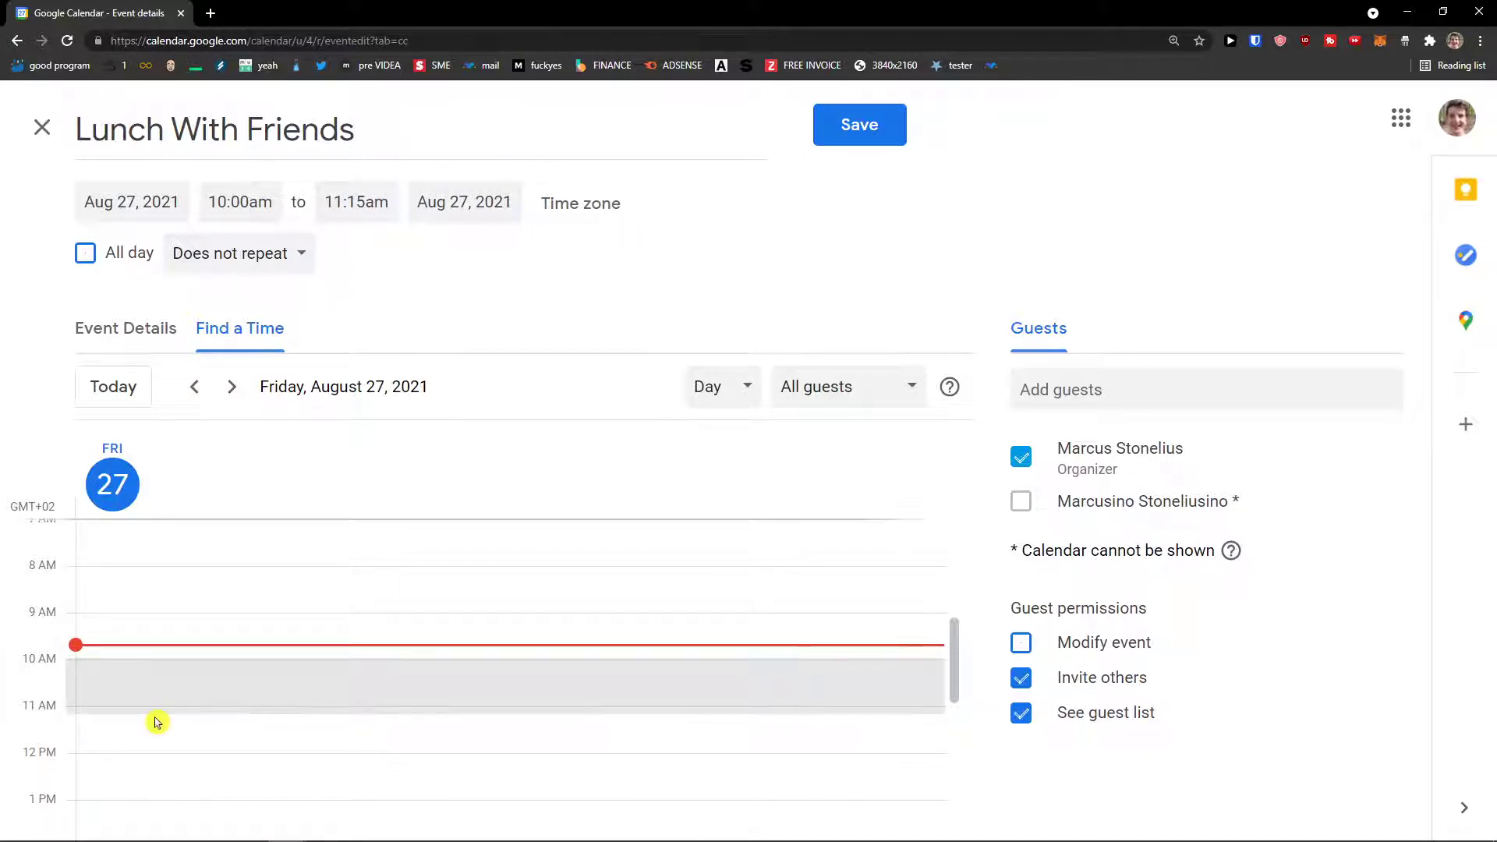
Look over the event details, save the event and send the invitation emails to its guests
click(120, 344)
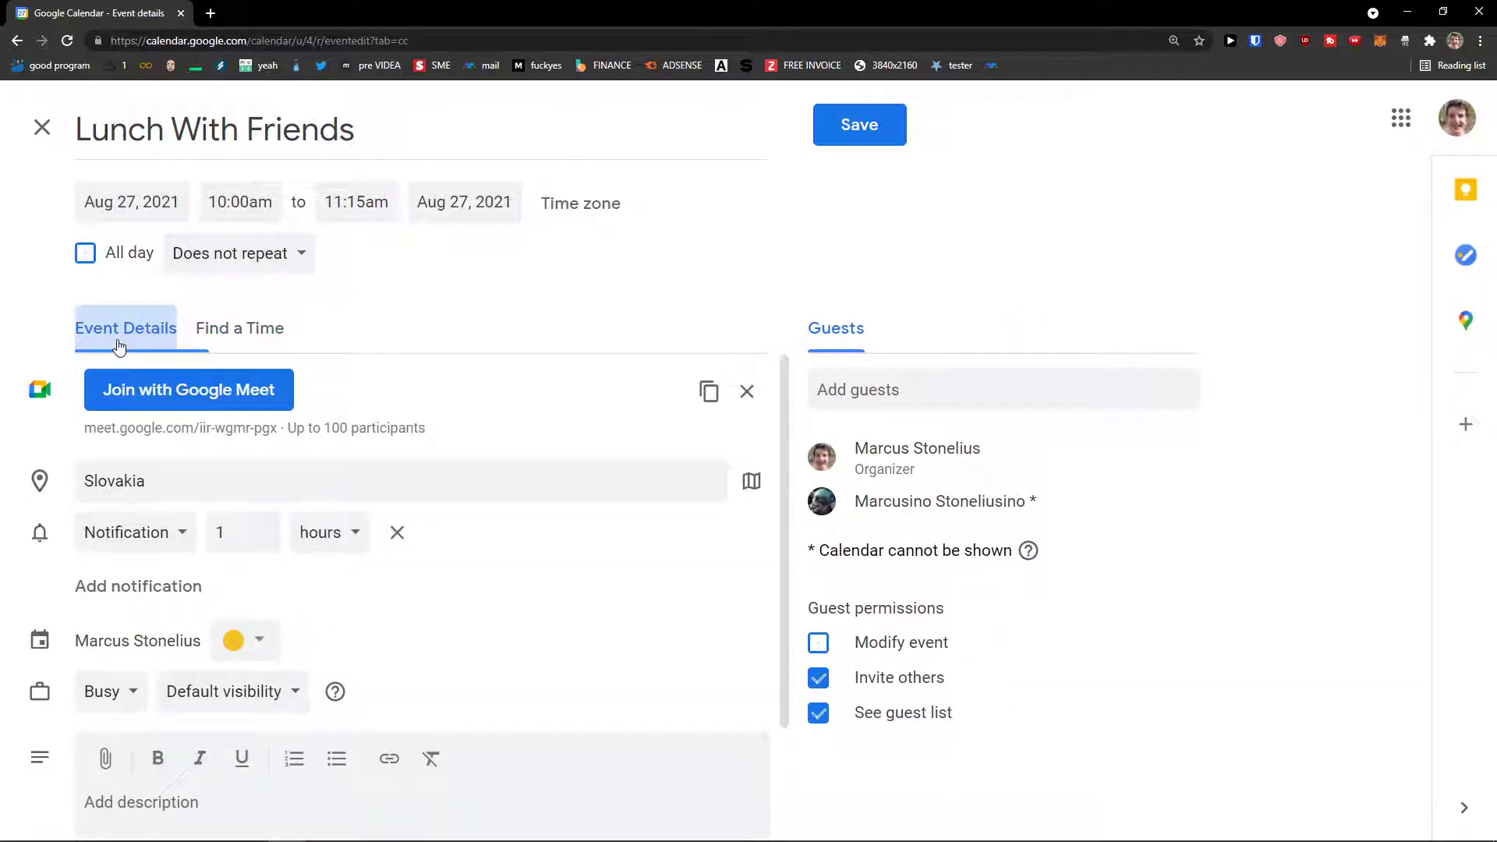
scroll(156, 595, down, 2)
scroll(155, 597, up, 2)
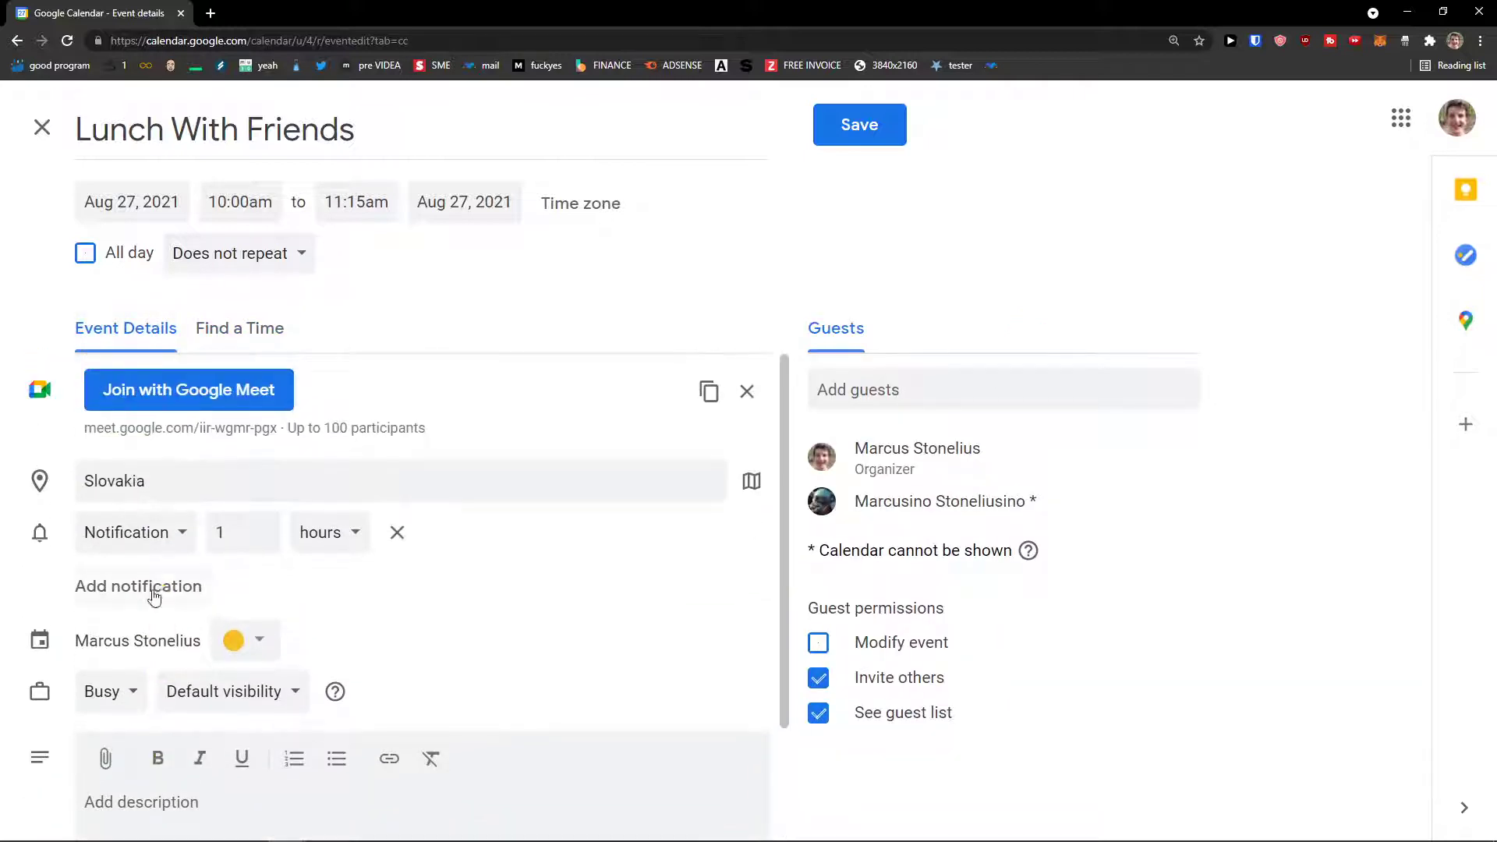
click(846, 127)
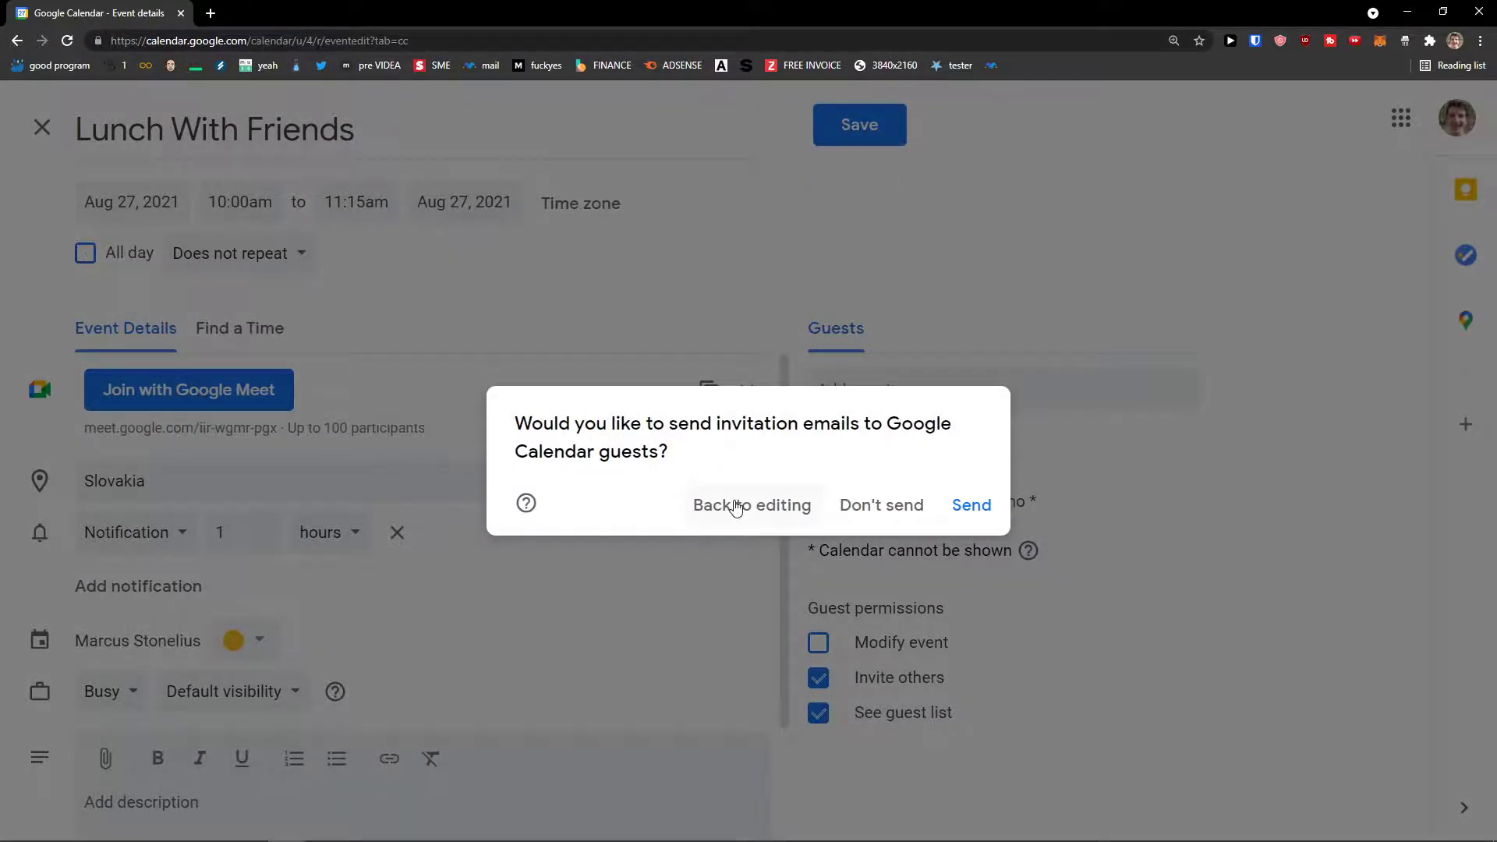
click(981, 516)
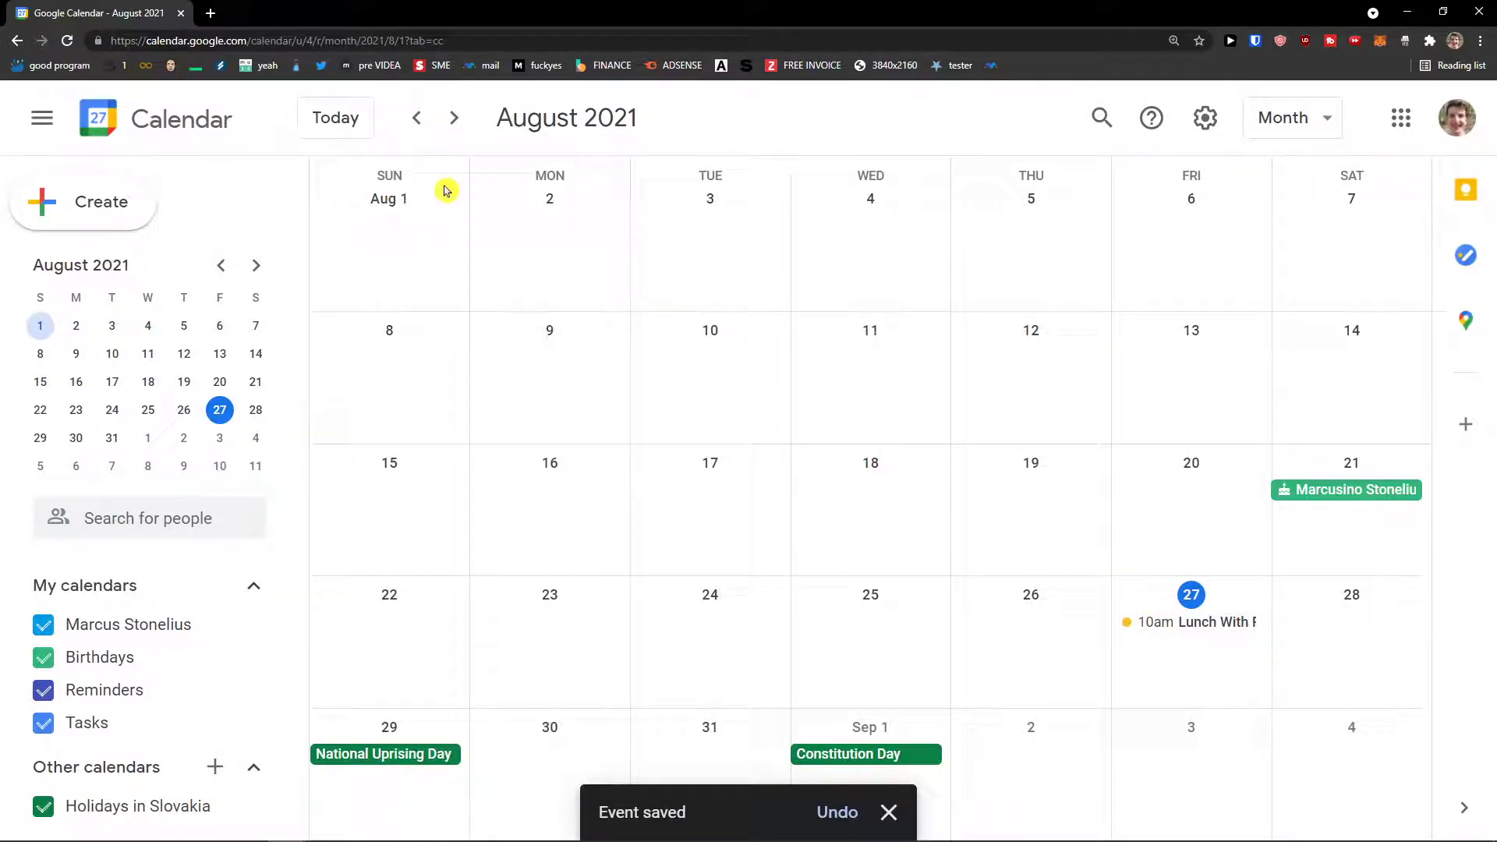
Display the calendar in Day view, switch it to Week view and look through the hours
click(1290, 125)
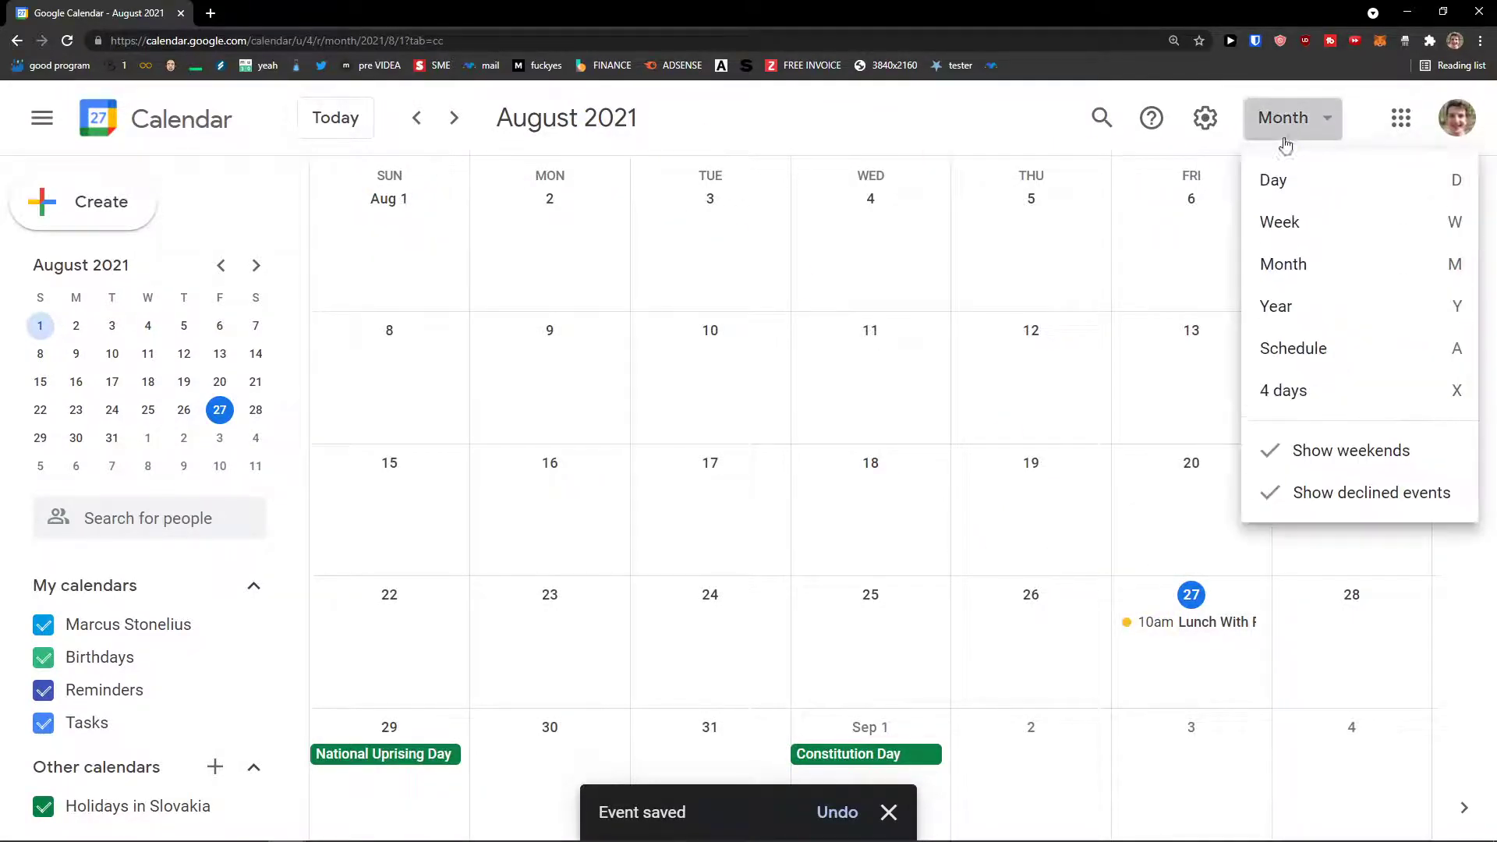
click(1283, 180)
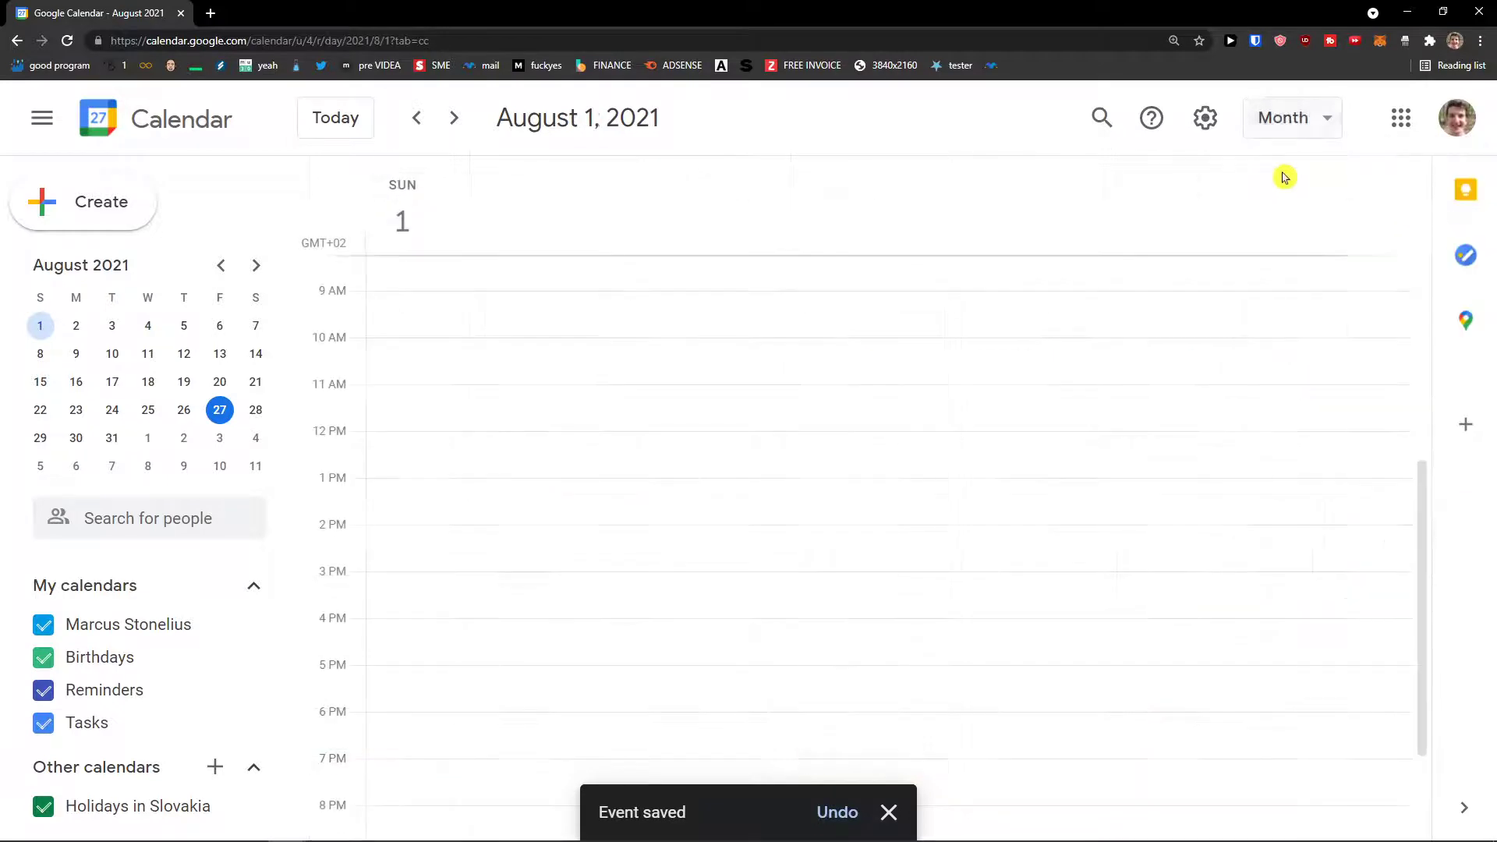
click(1283, 122)
click(1297, 218)
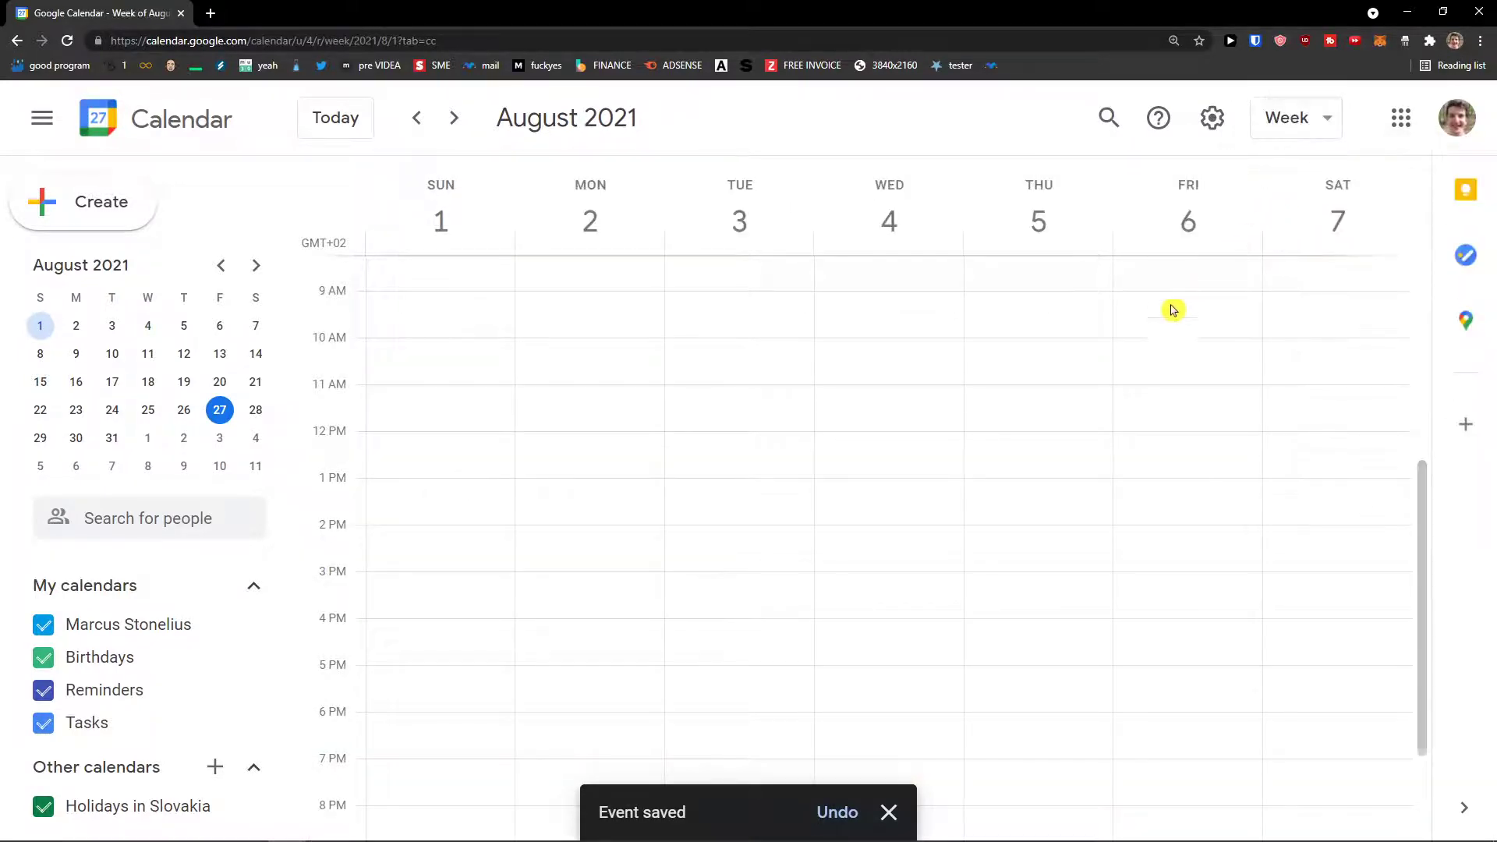
scroll(1099, 390, down, 2)
scroll(975, 374, up, 3)
Go to the week of August 22 to 28, 2021
click(417, 121)
click(452, 119)
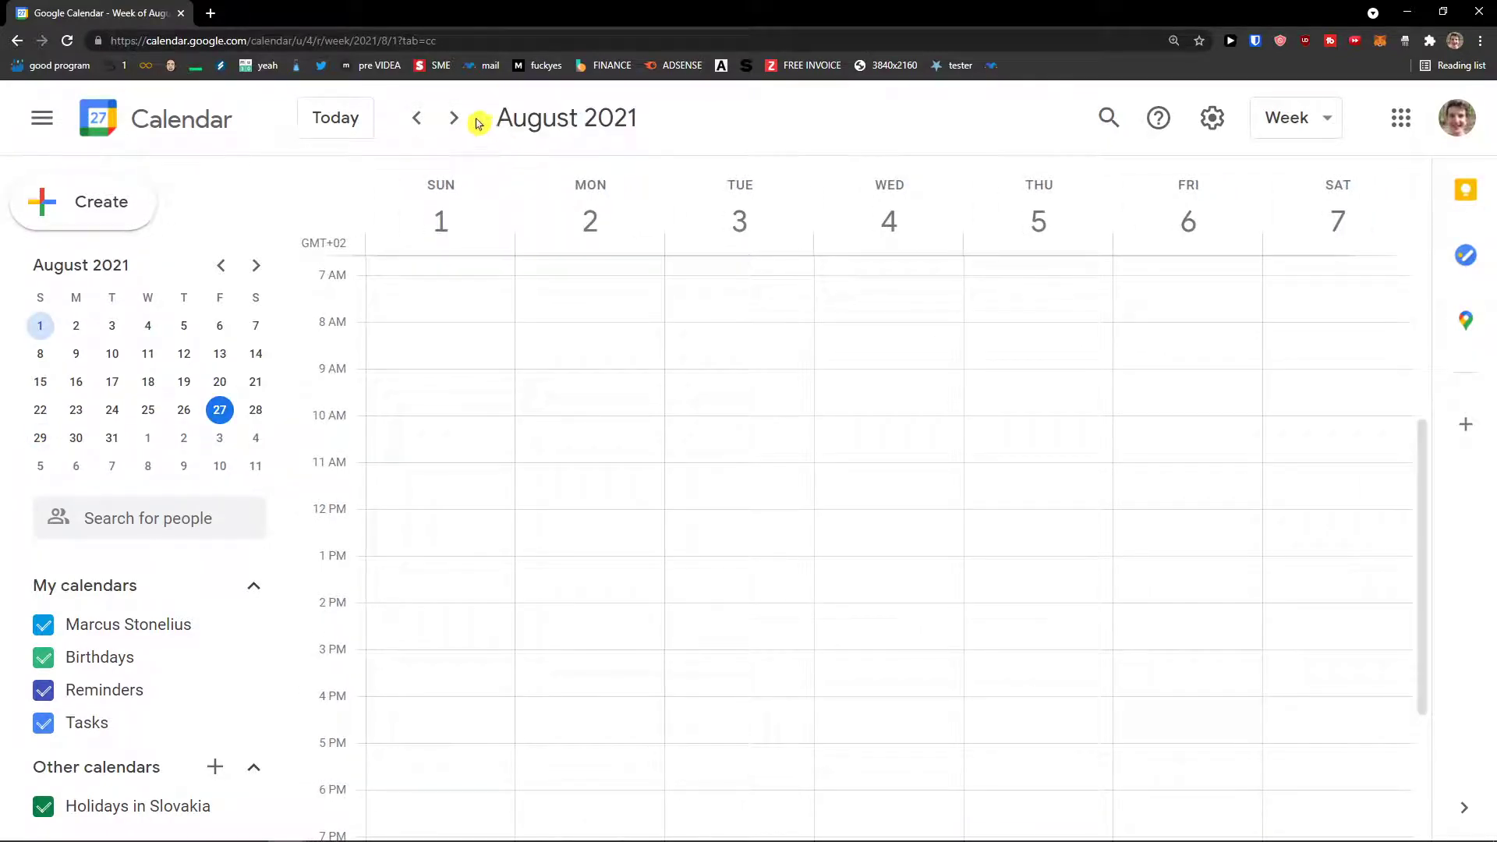
click(456, 119)
click(455, 120)
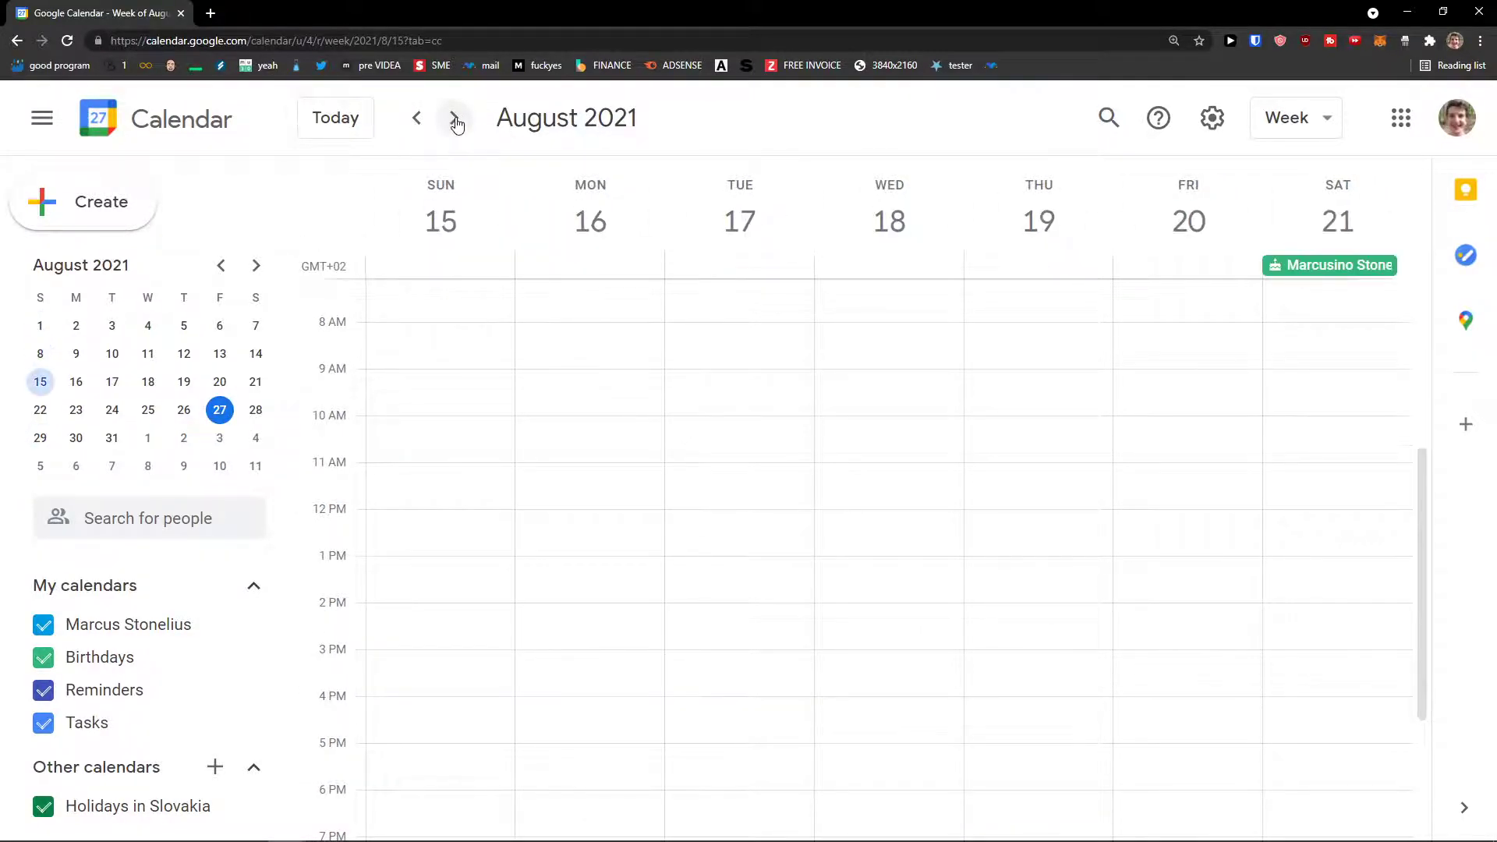
click(456, 121)
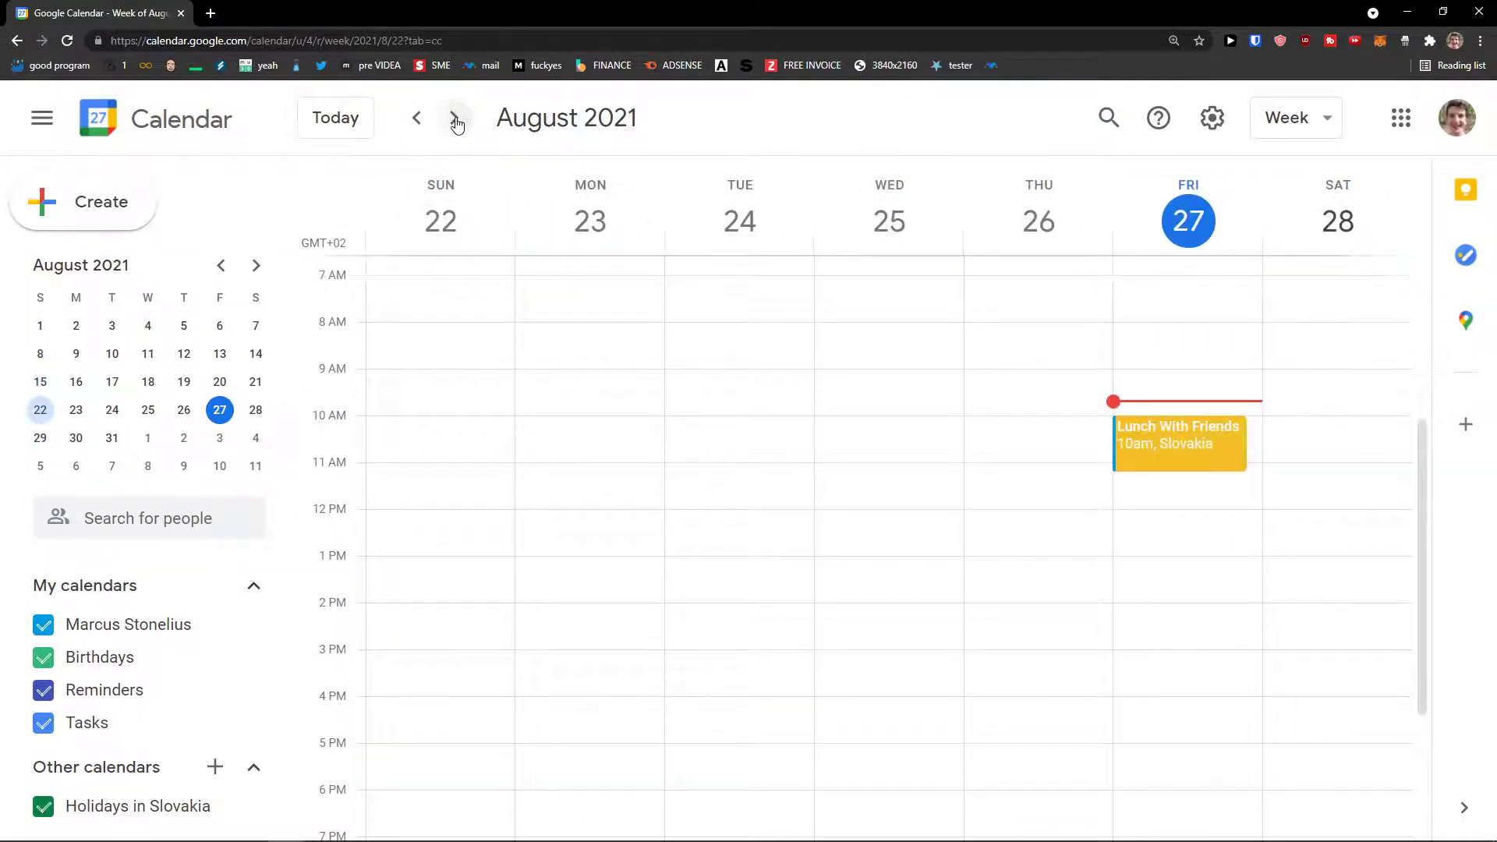
Extend Friday's Lunch With Friends event to end at 1:45pm, without sending update emails to the guests
click(1152, 404)
click(1073, 171)
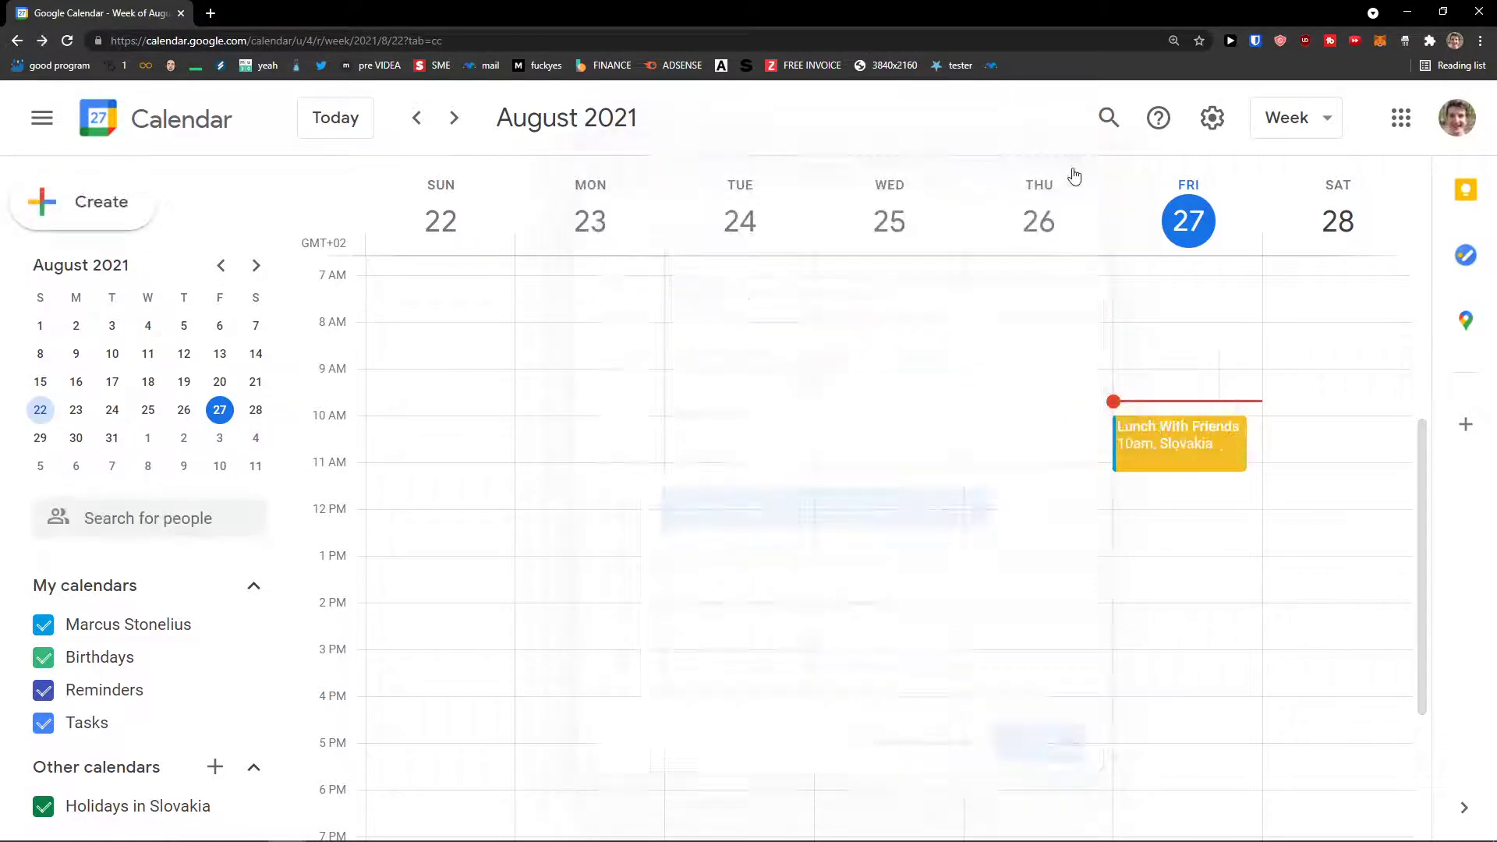
drag(1173, 461, 1183, 595)
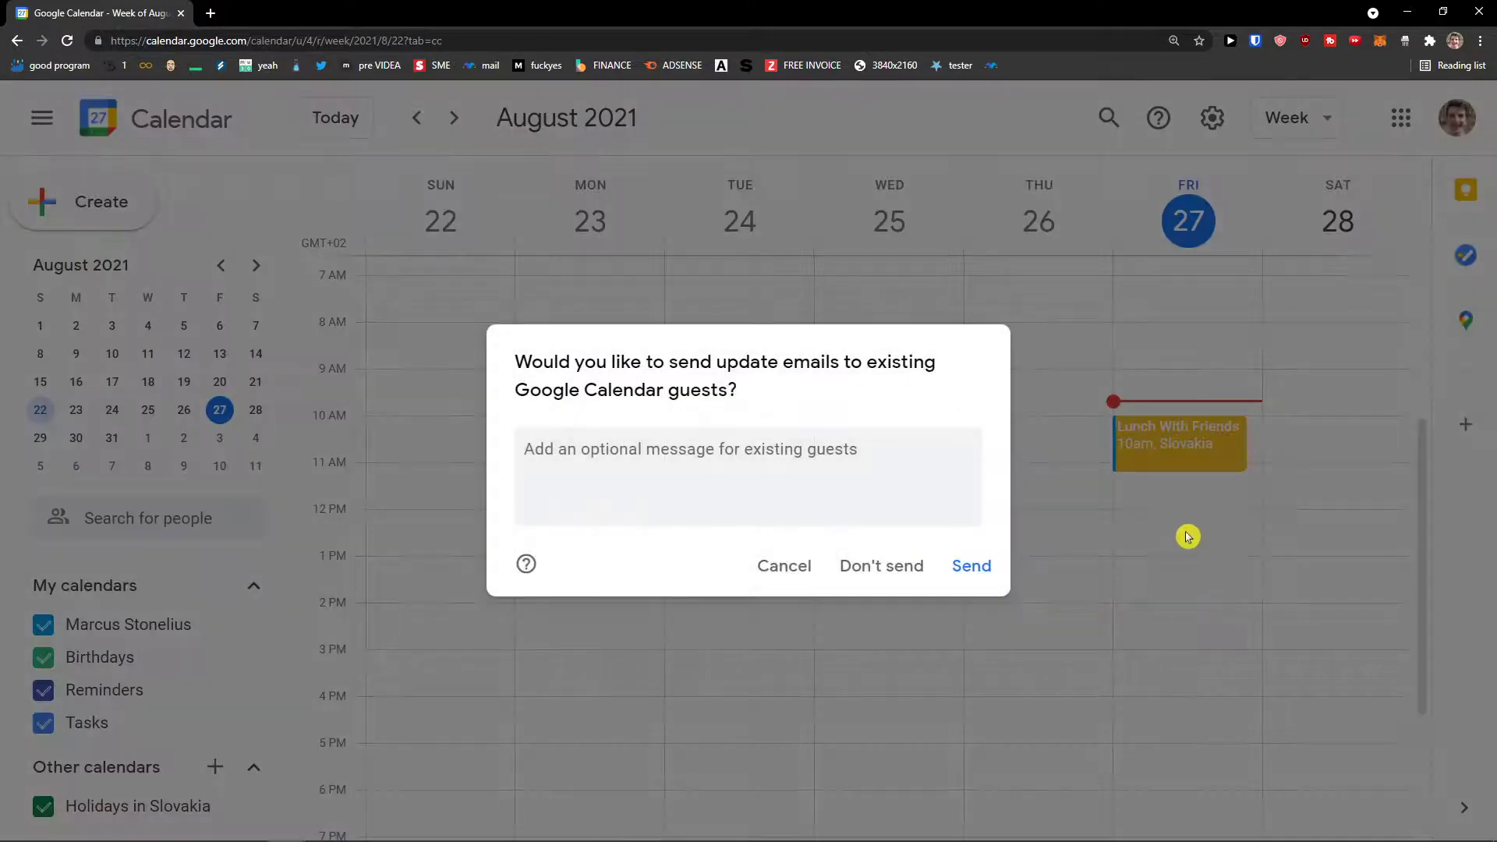
drag(573, 362, 816, 384)
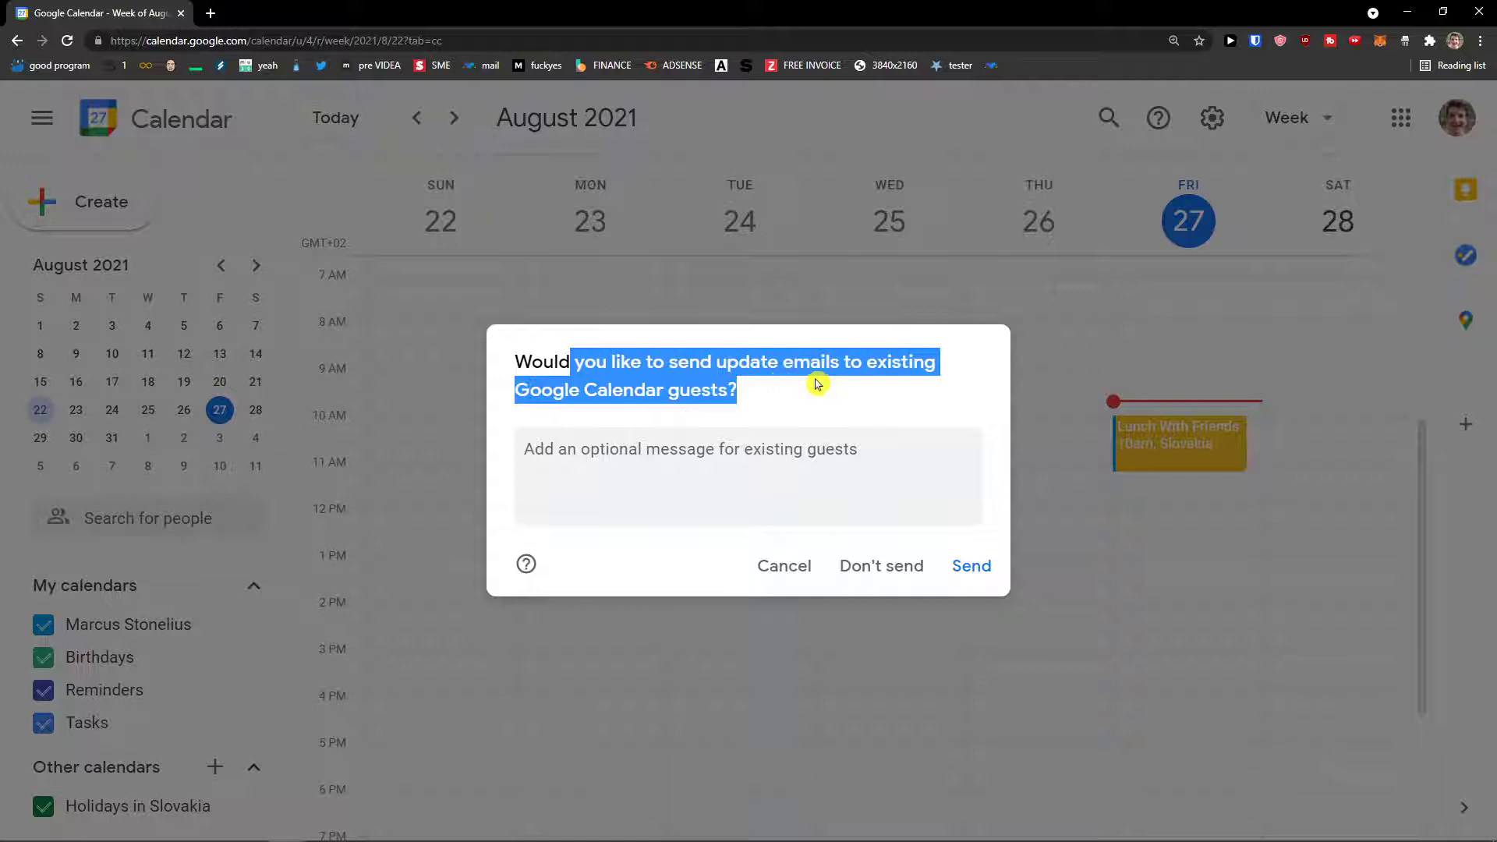
click(868, 584)
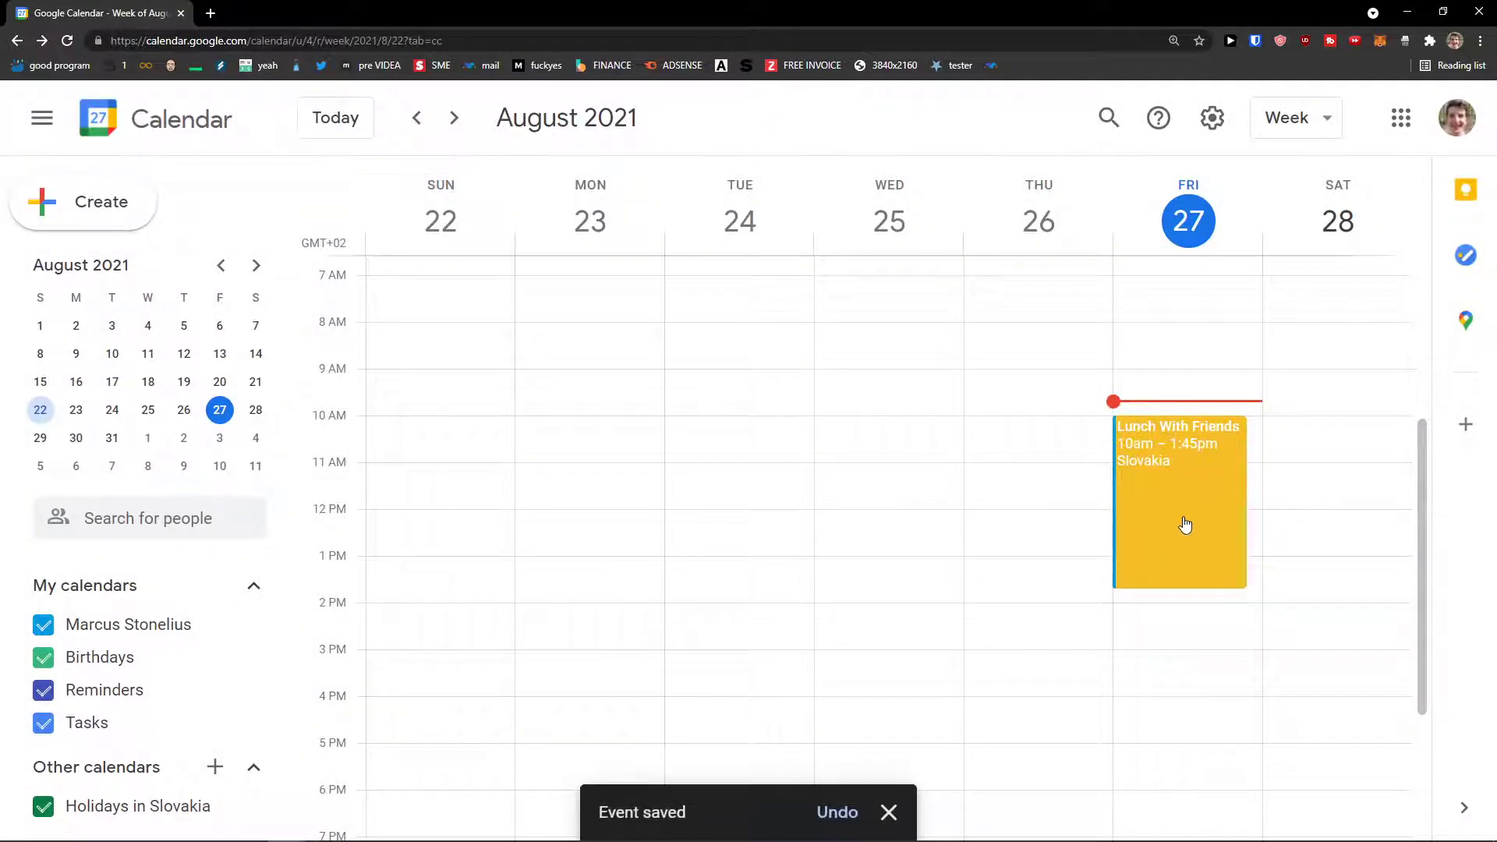
Open the Lunch With Friends event and review its time, location, guests and notification, closing it when done
click(1184, 525)
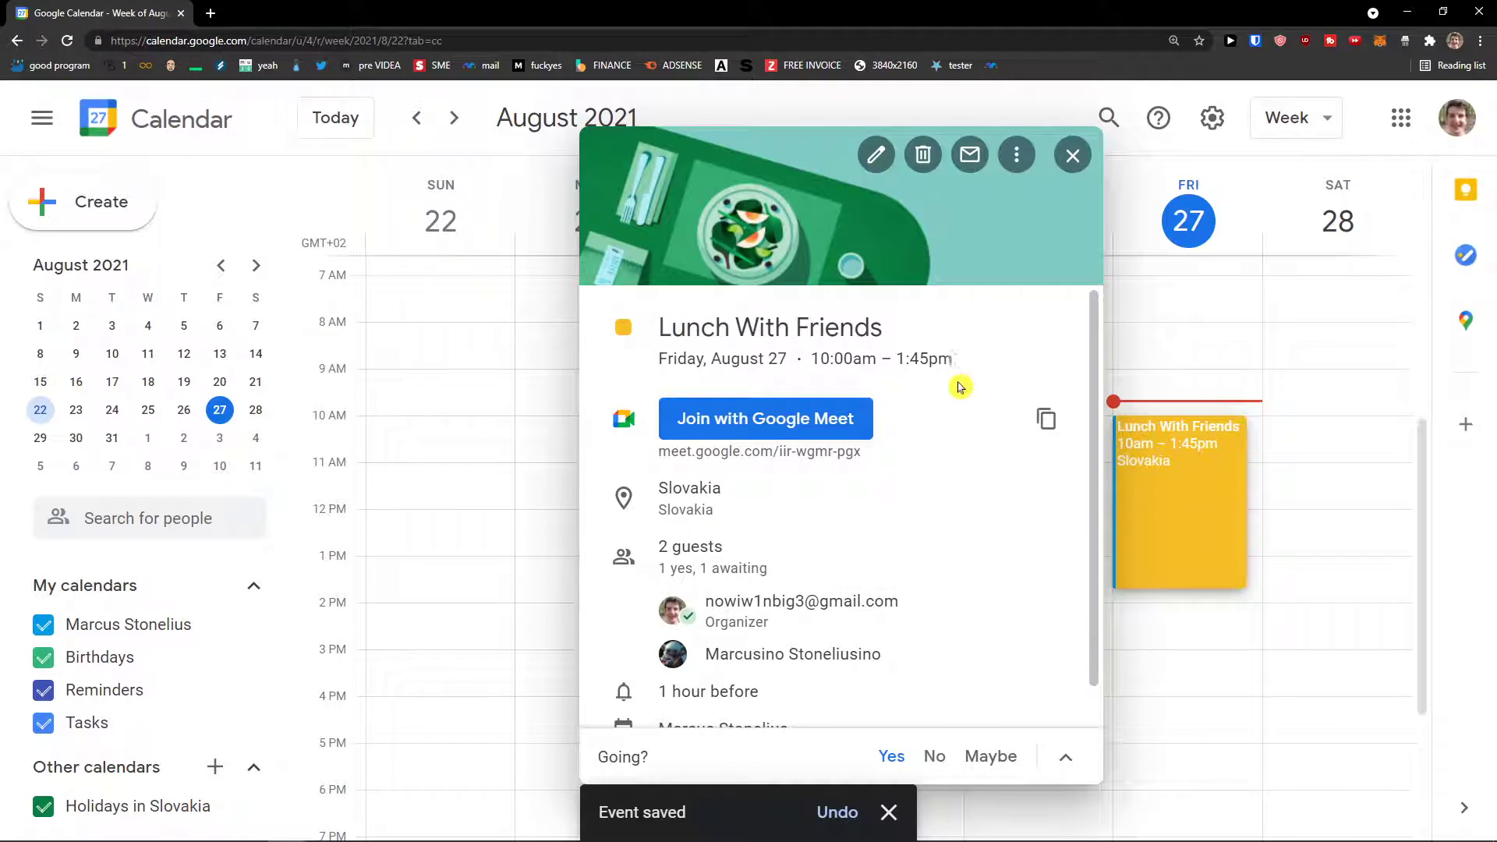
scroll(686, 491, down, 1)
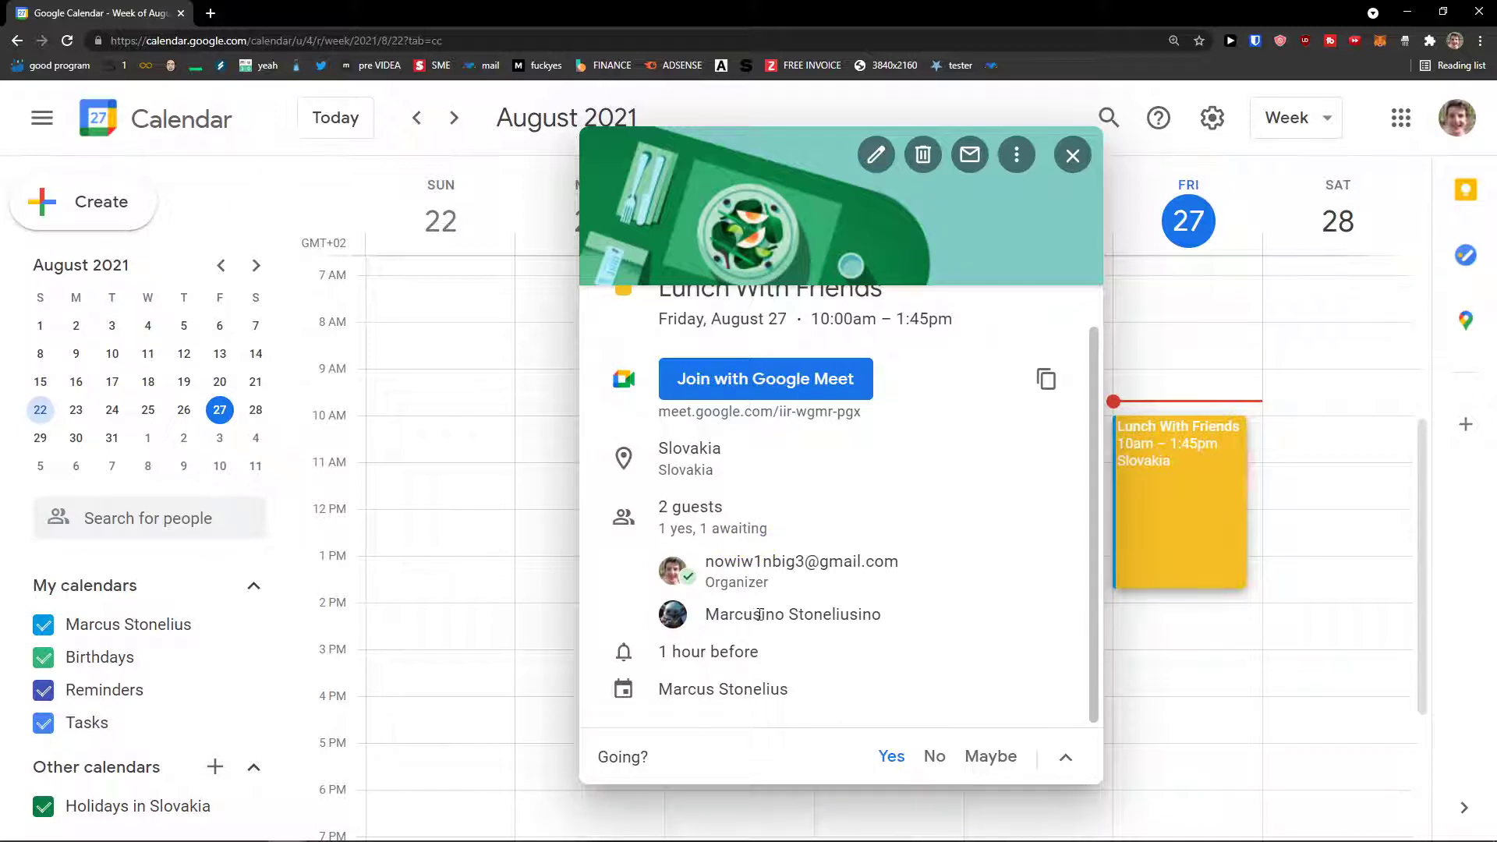
scroll(1019, 552, up, 1)
scroll(863, 558, down, 1)
click(1246, 705)
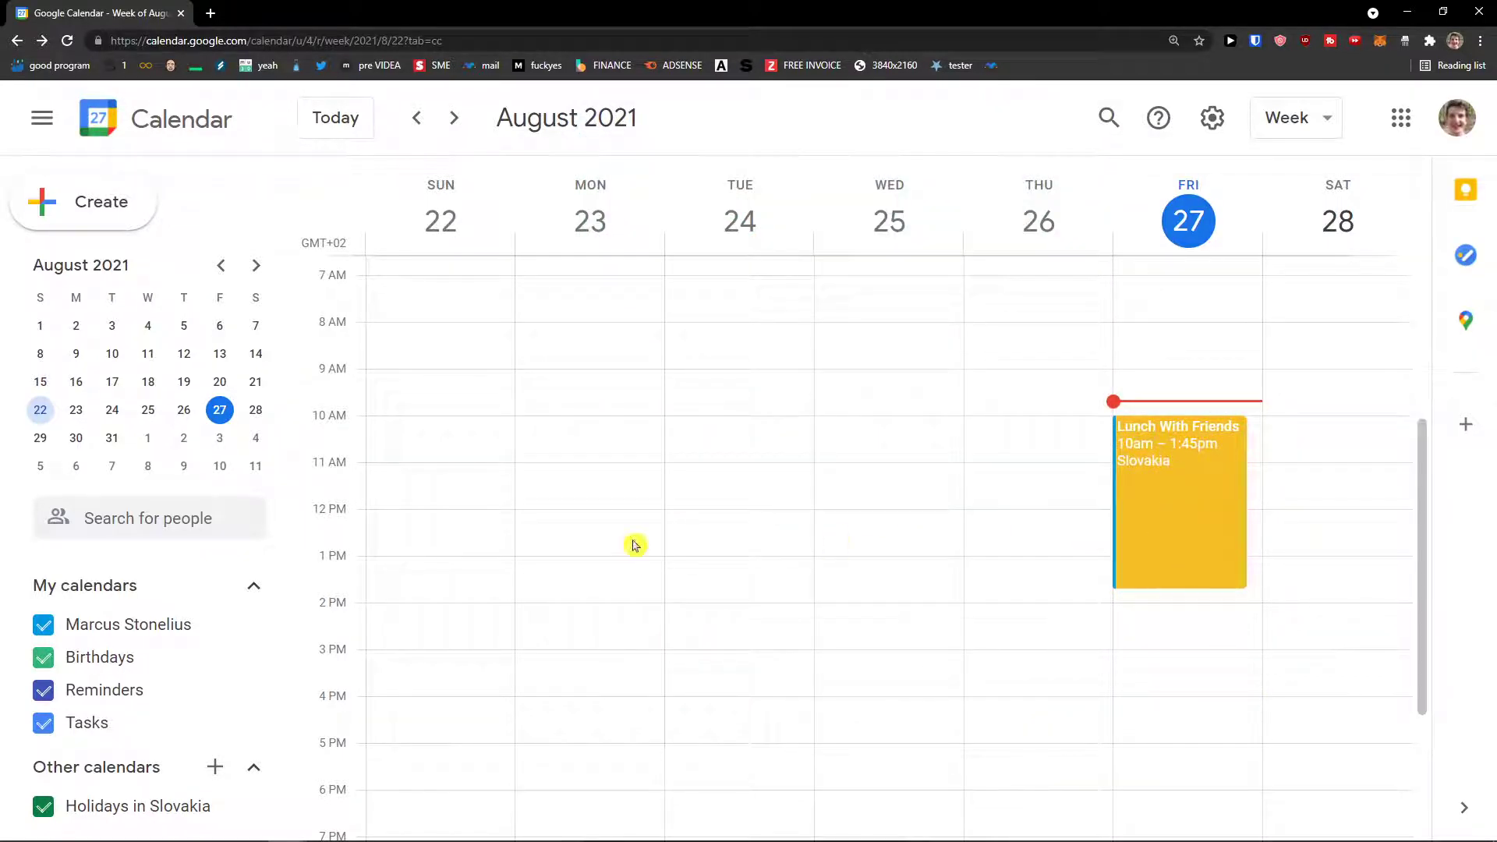
Switch the calendar back to Month view
scroll(1233, 521, down, 1)
scroll(1186, 528, up, 2)
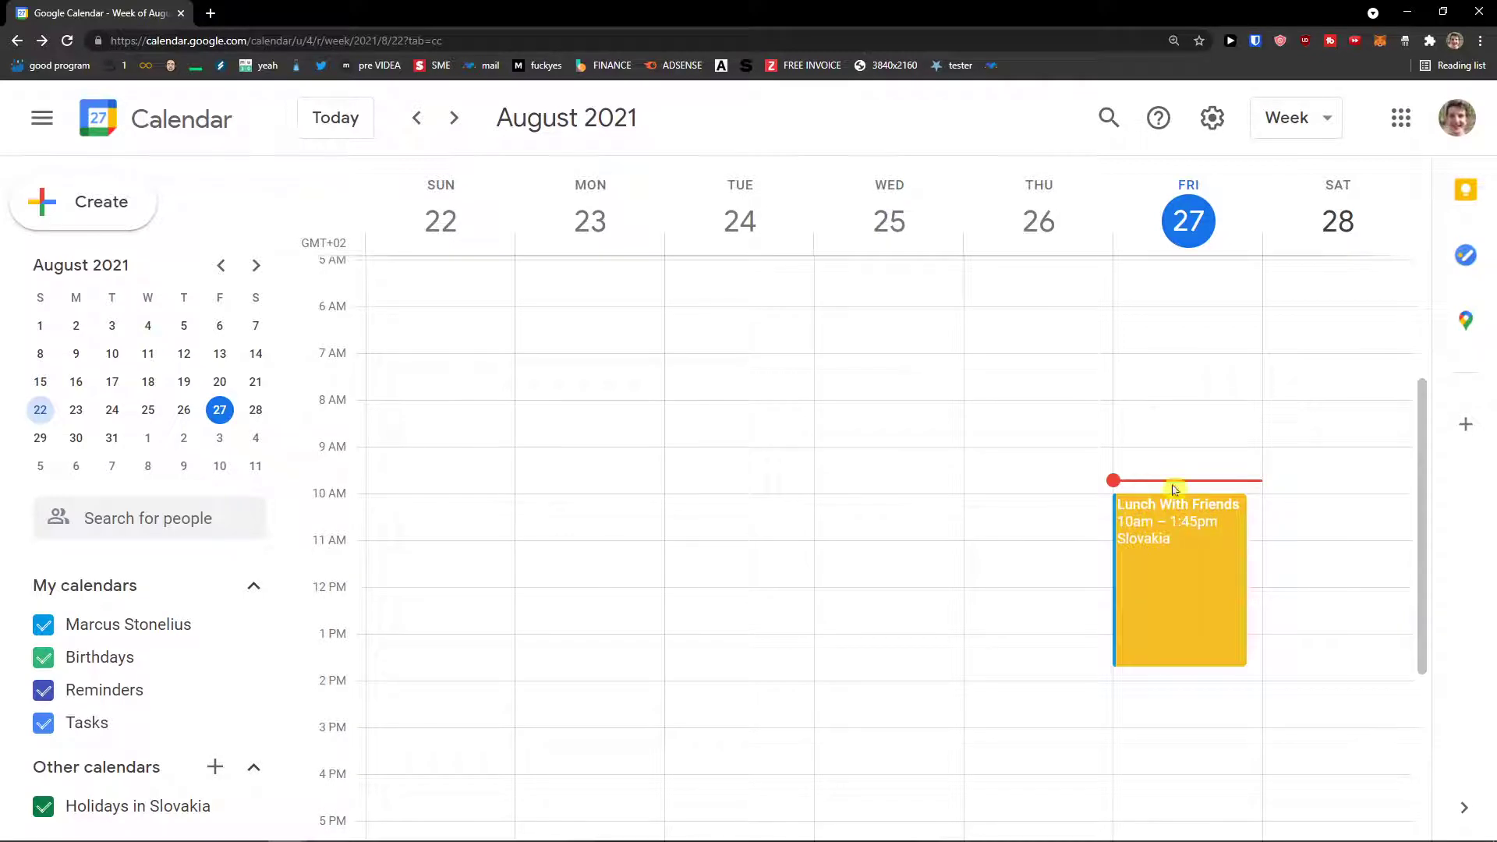
click(1283, 133)
click(1303, 265)
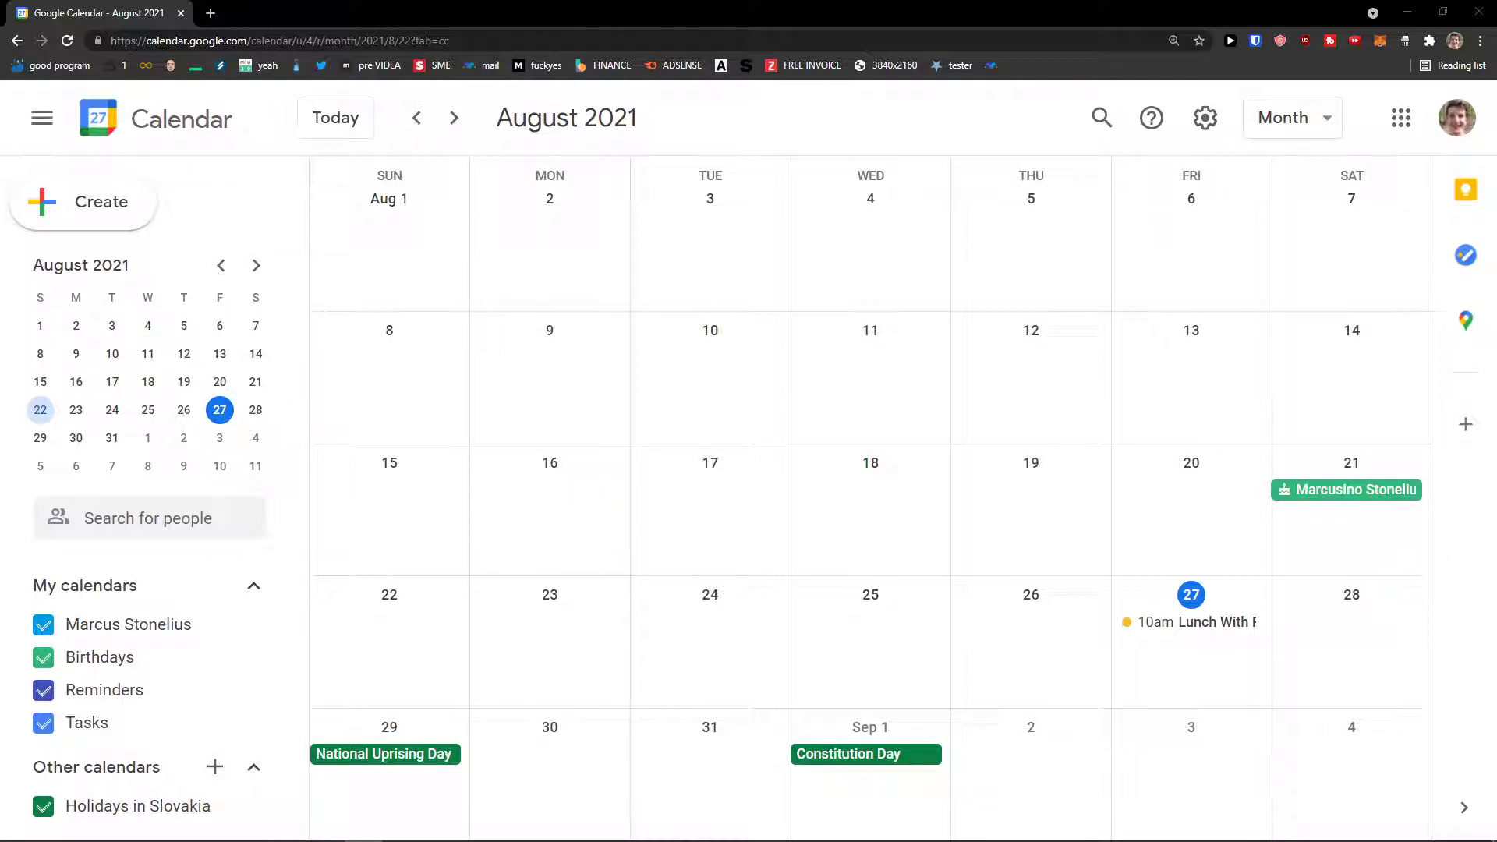
Start a new task dated August 30, 2021
click(121, 209)
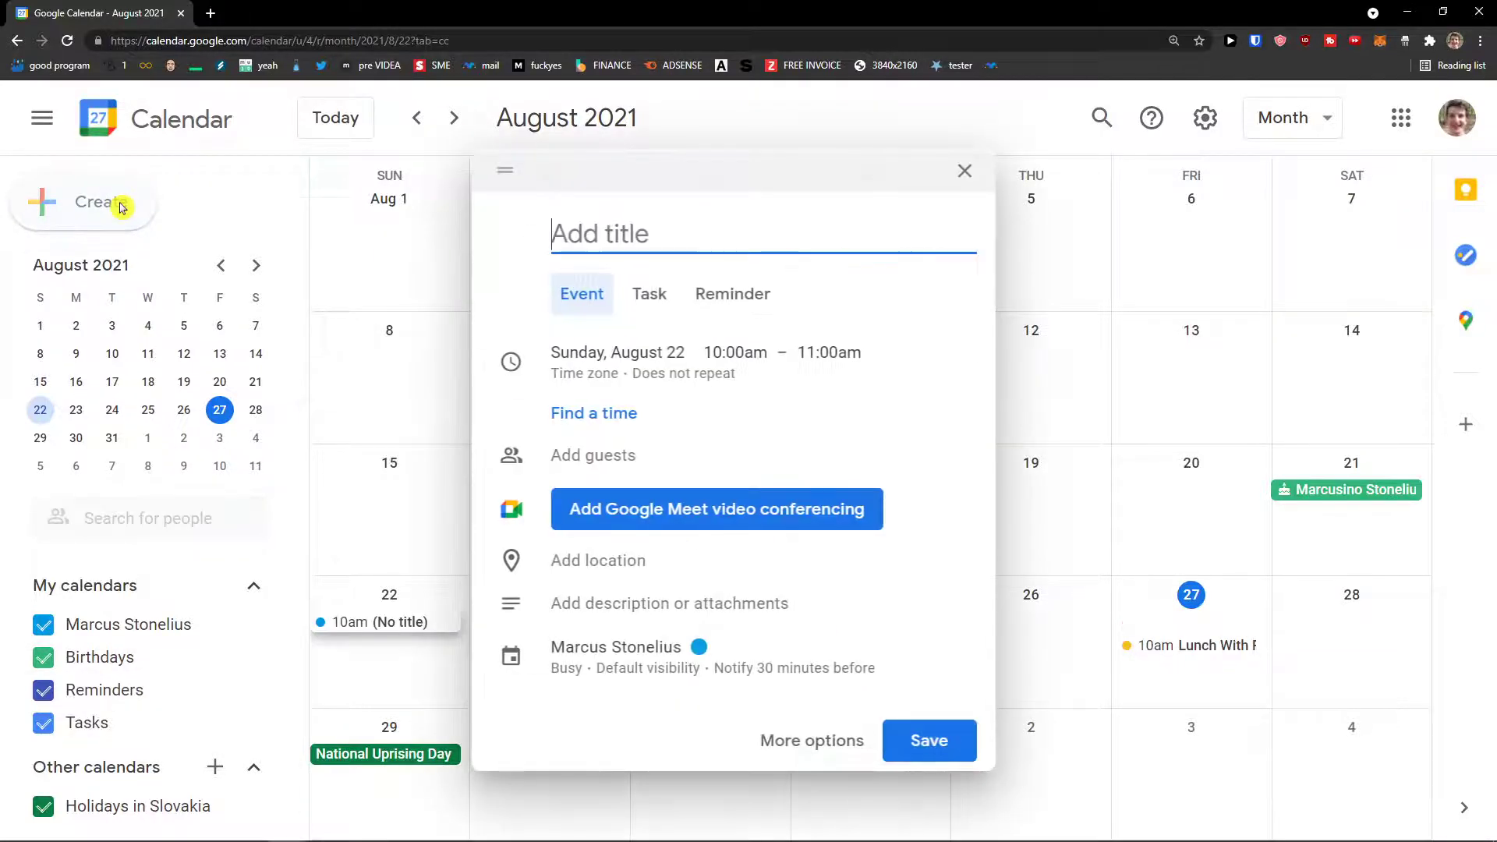
click(657, 294)
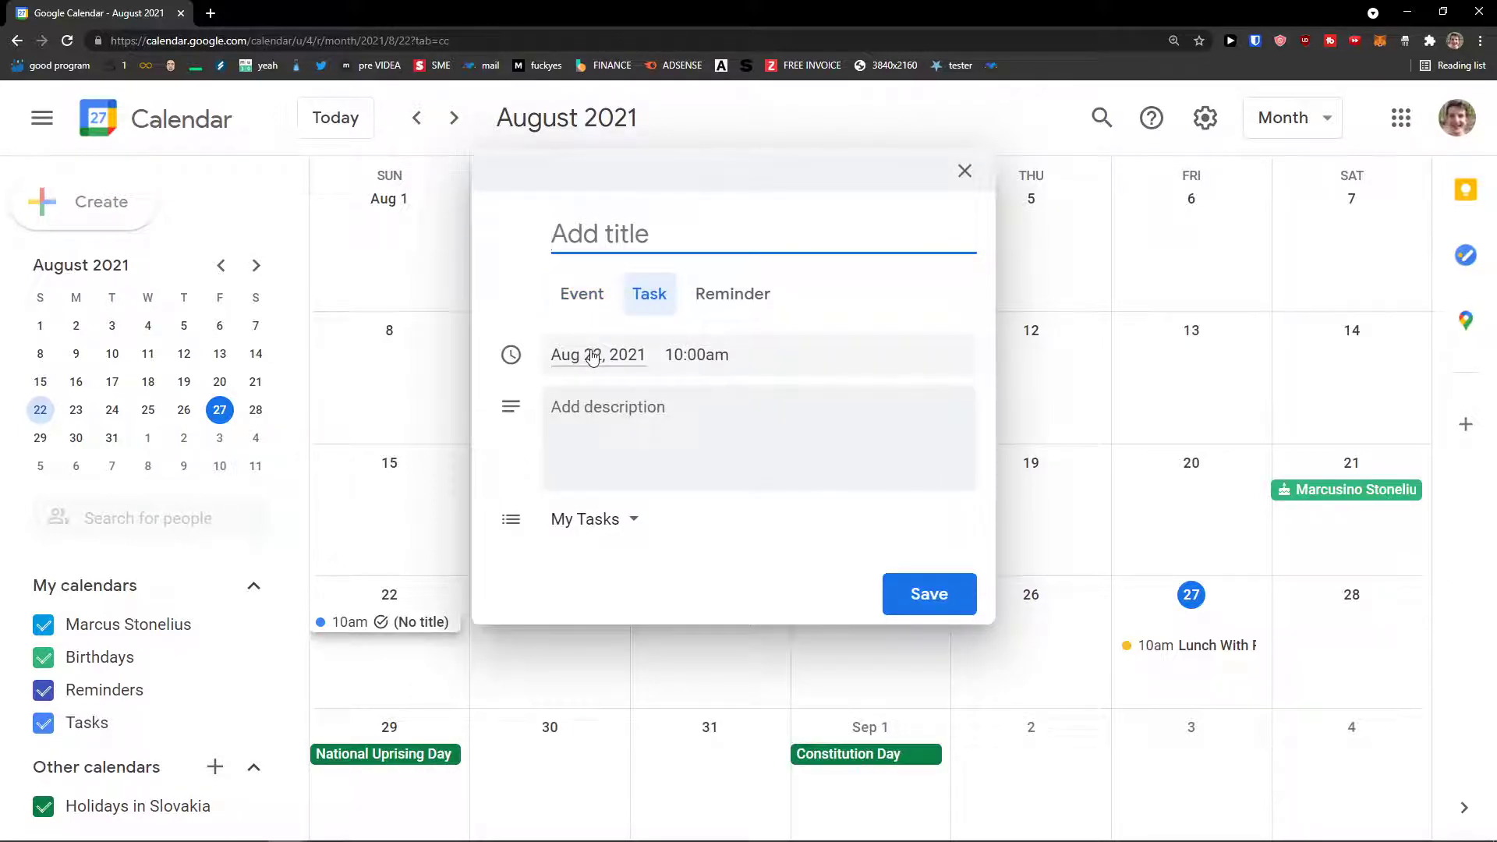
click(652, 361)
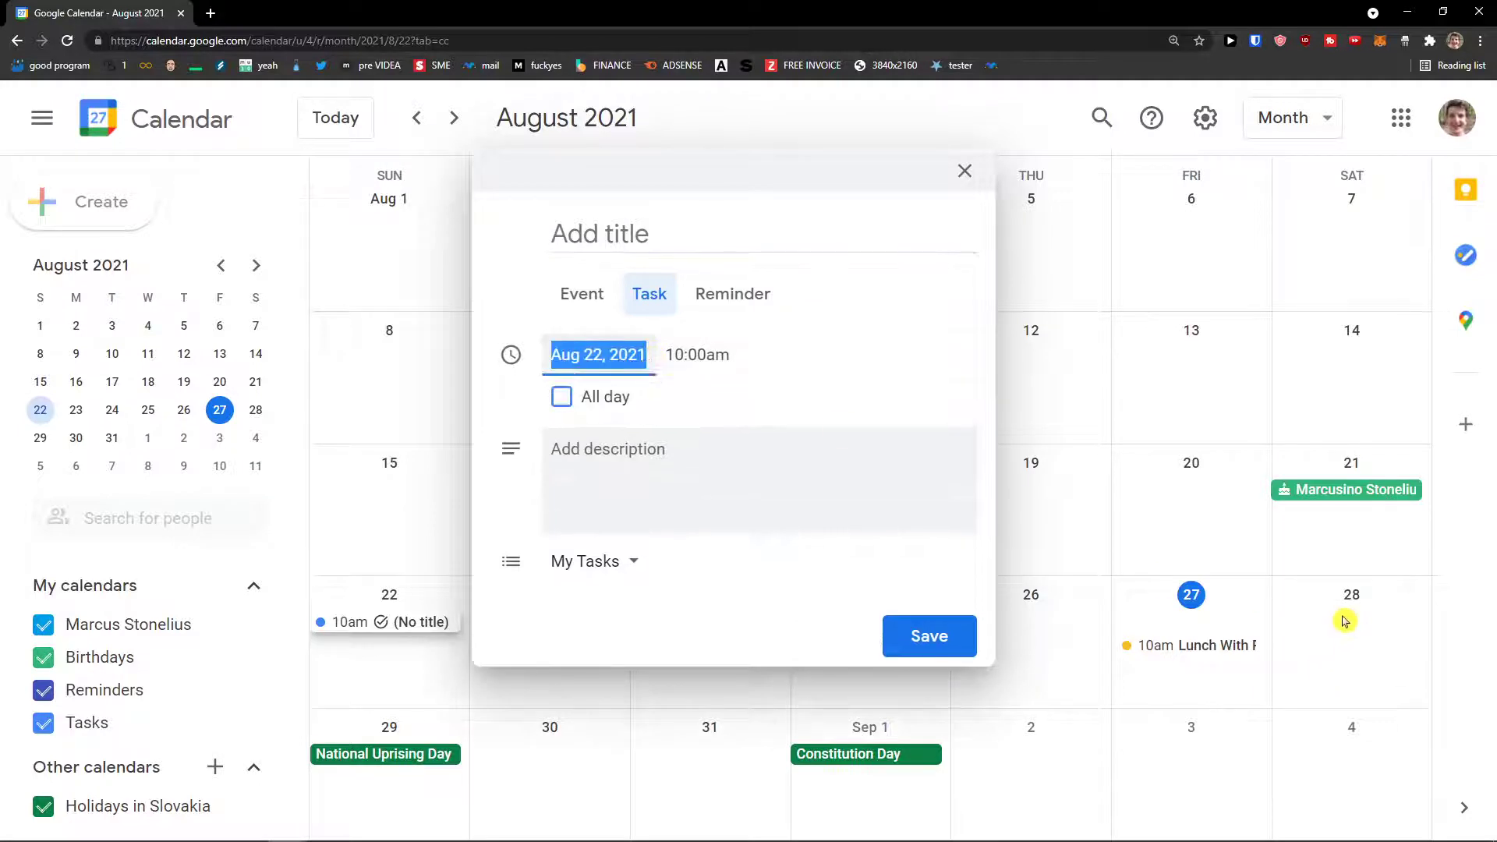
click(585, 354)
click(918, 404)
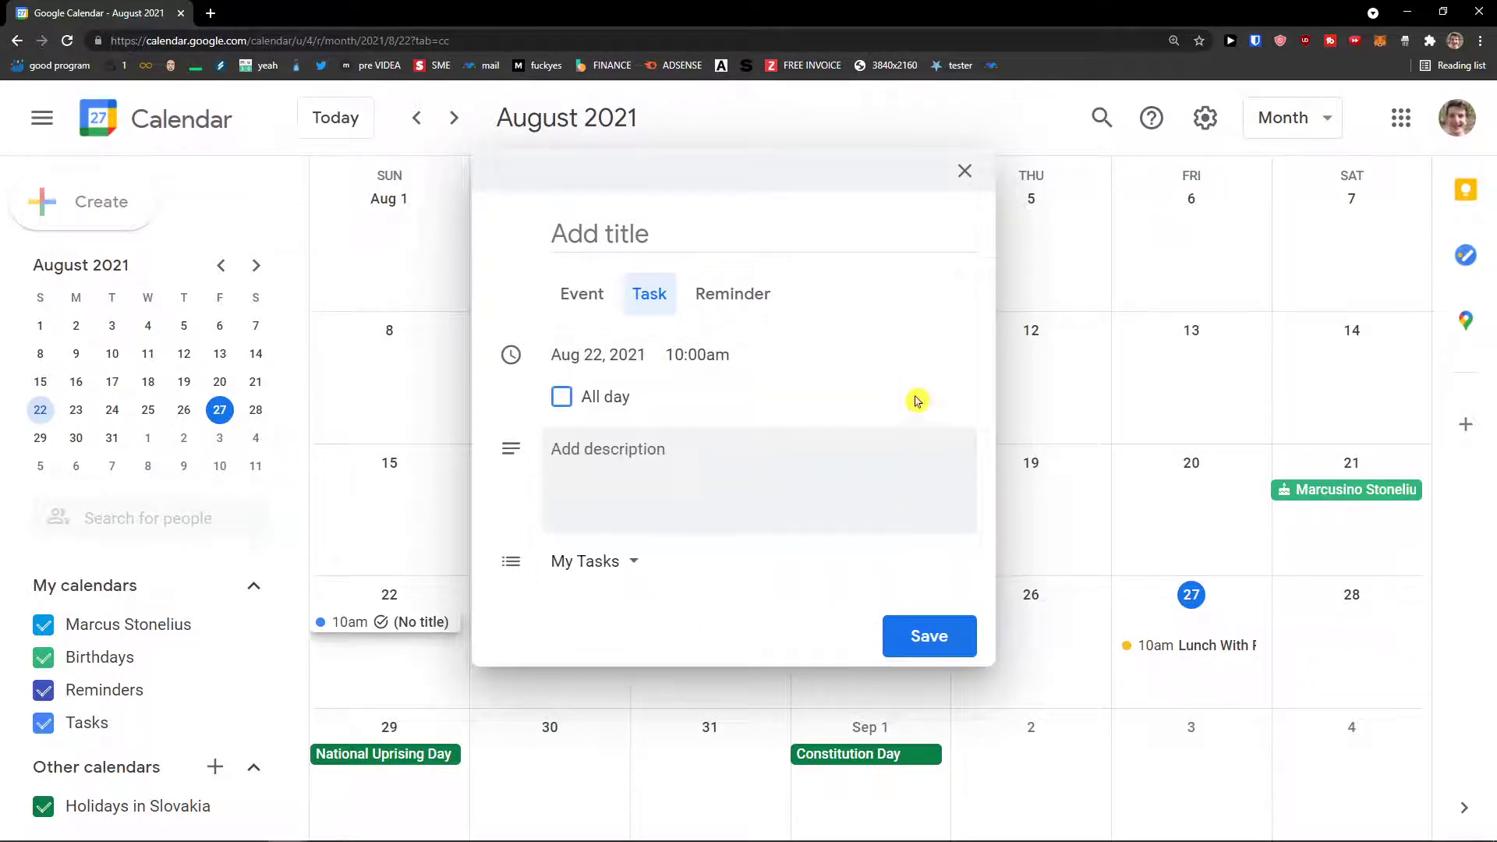
click(586, 356)
triple_click(585, 356)
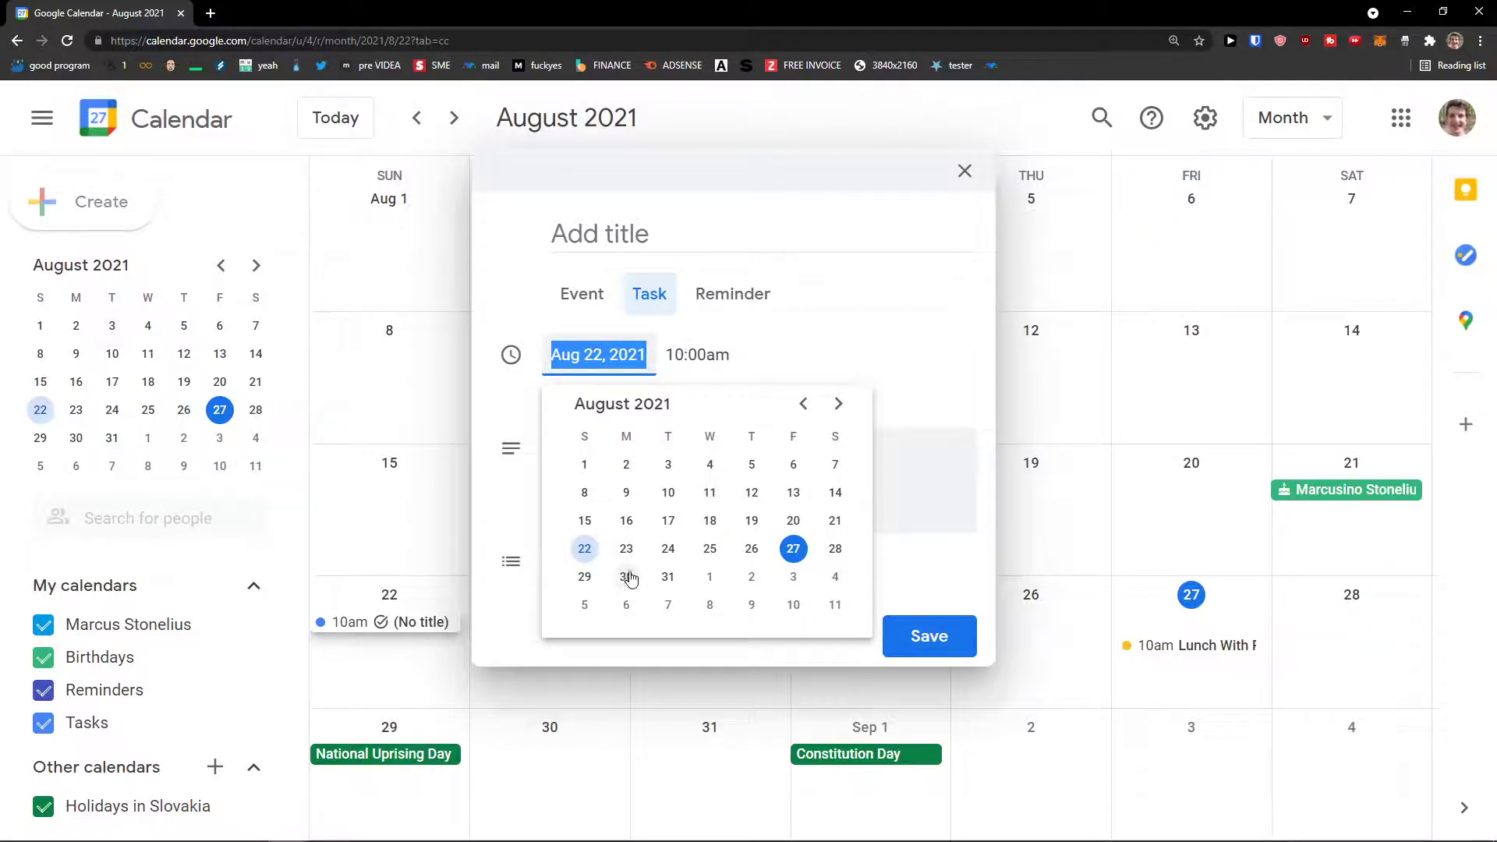
click(627, 577)
Enter "Call my mom" as both the task's description and title, and save it in the My Tasks list
click(823, 468)
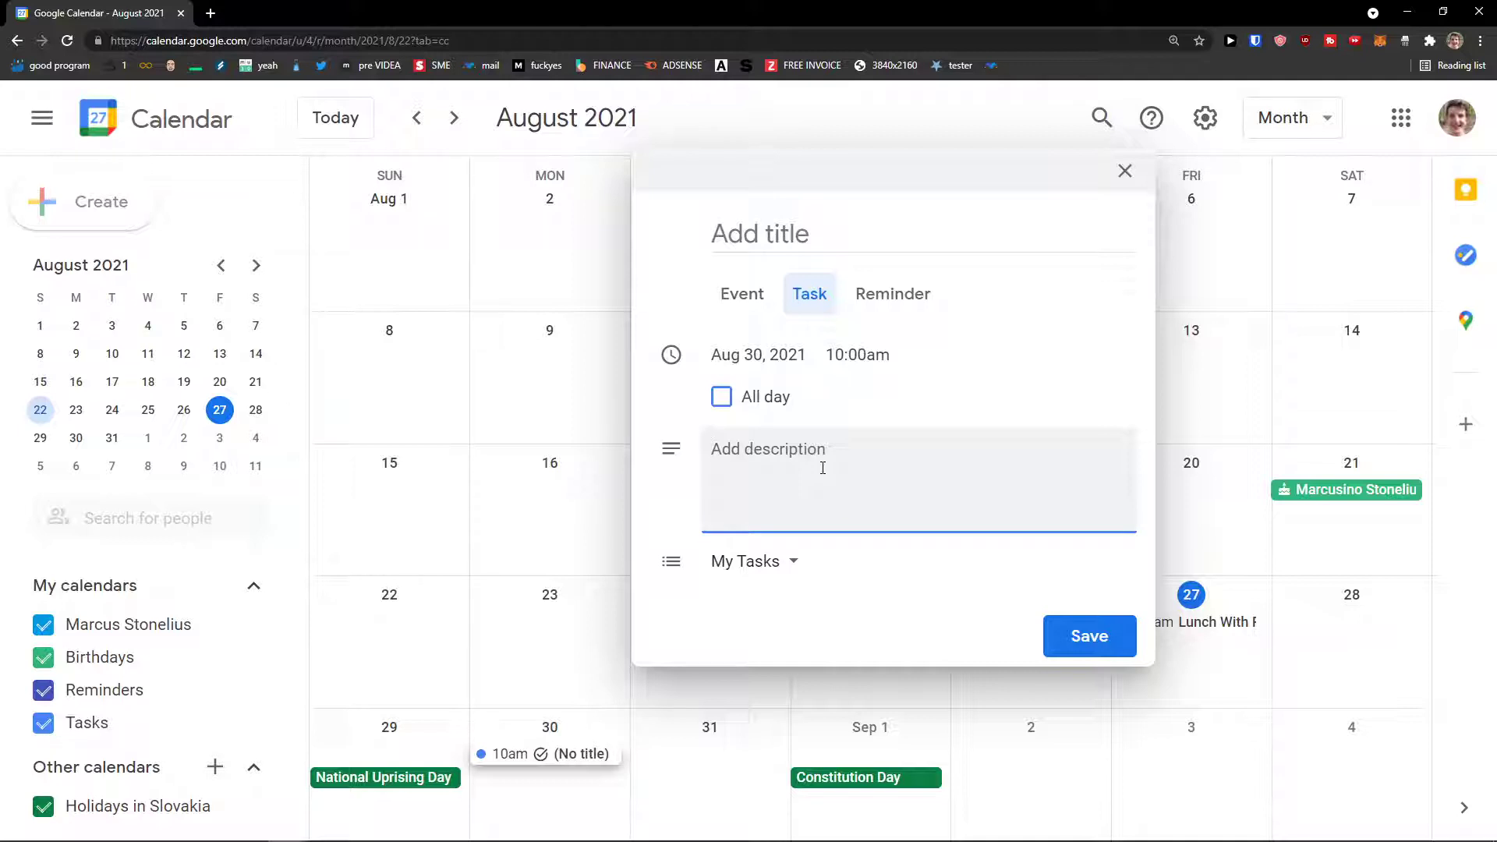
text(Call my mom)
click(727, 237)
text(Call m)
click(858, 432)
click(766, 571)
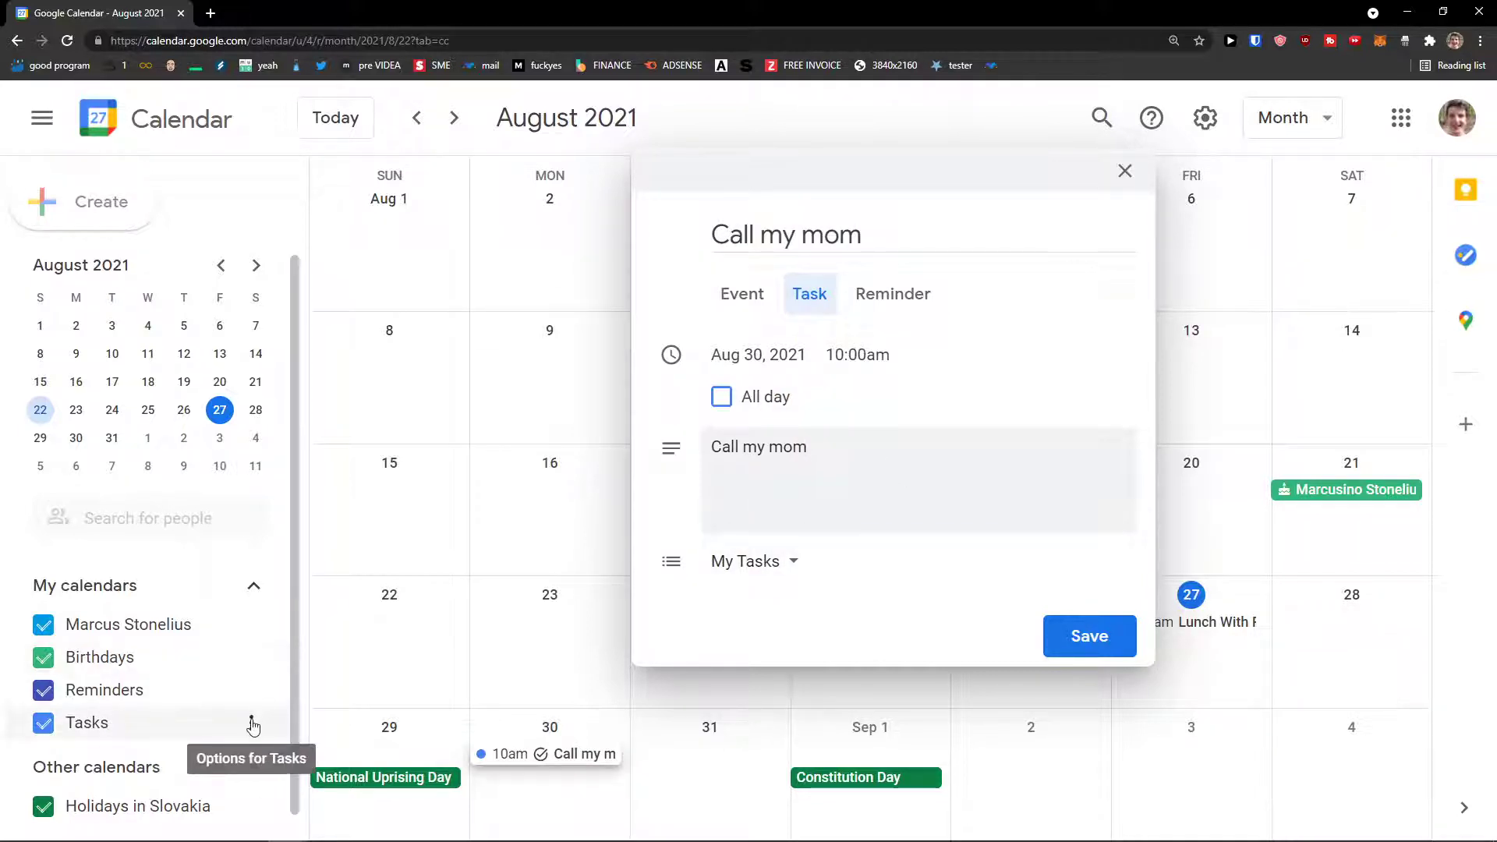
click(252, 724)
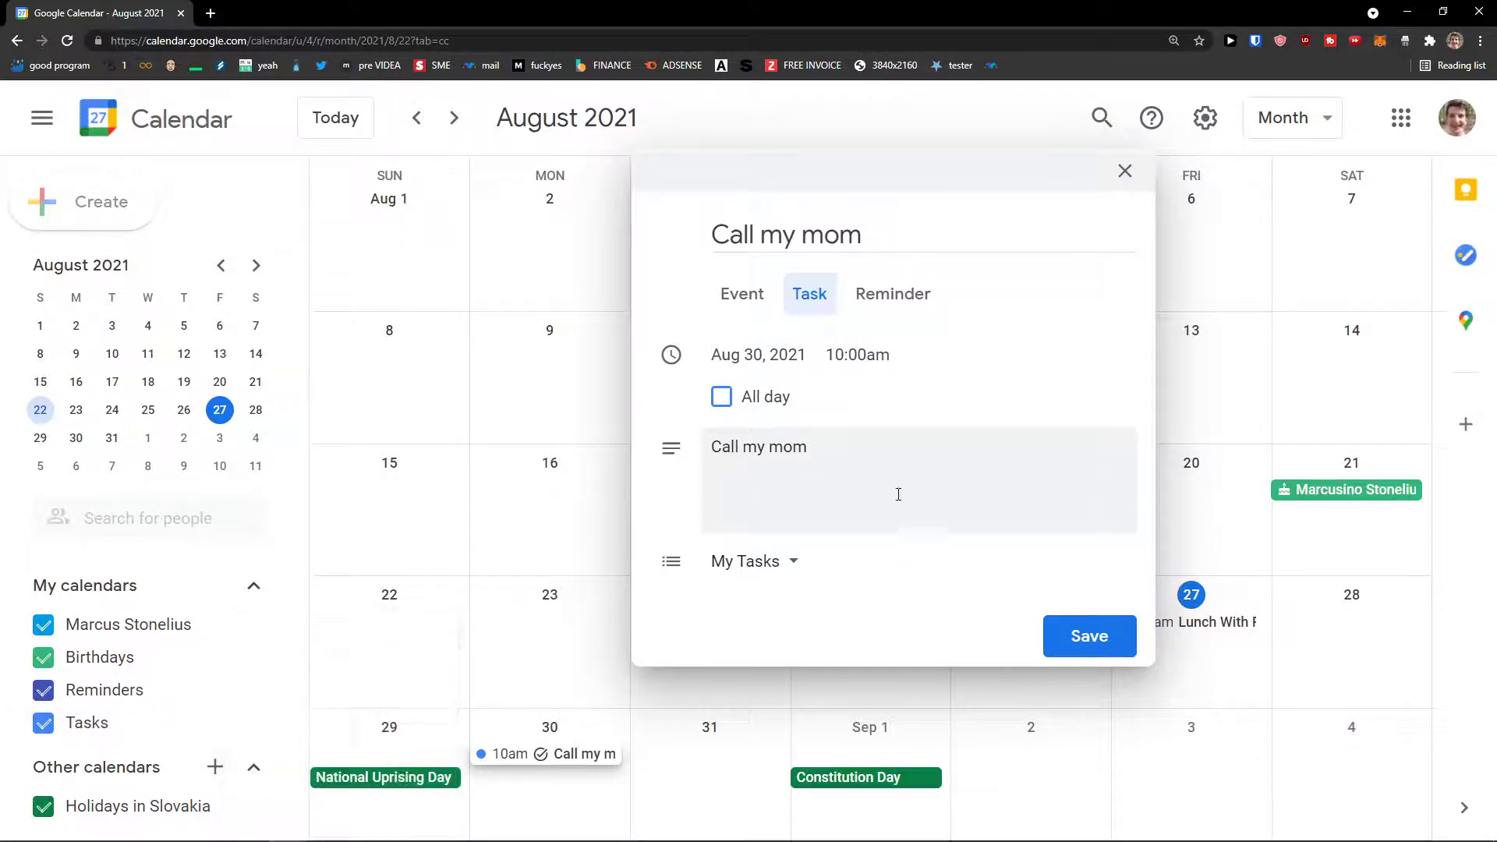
click(1087, 638)
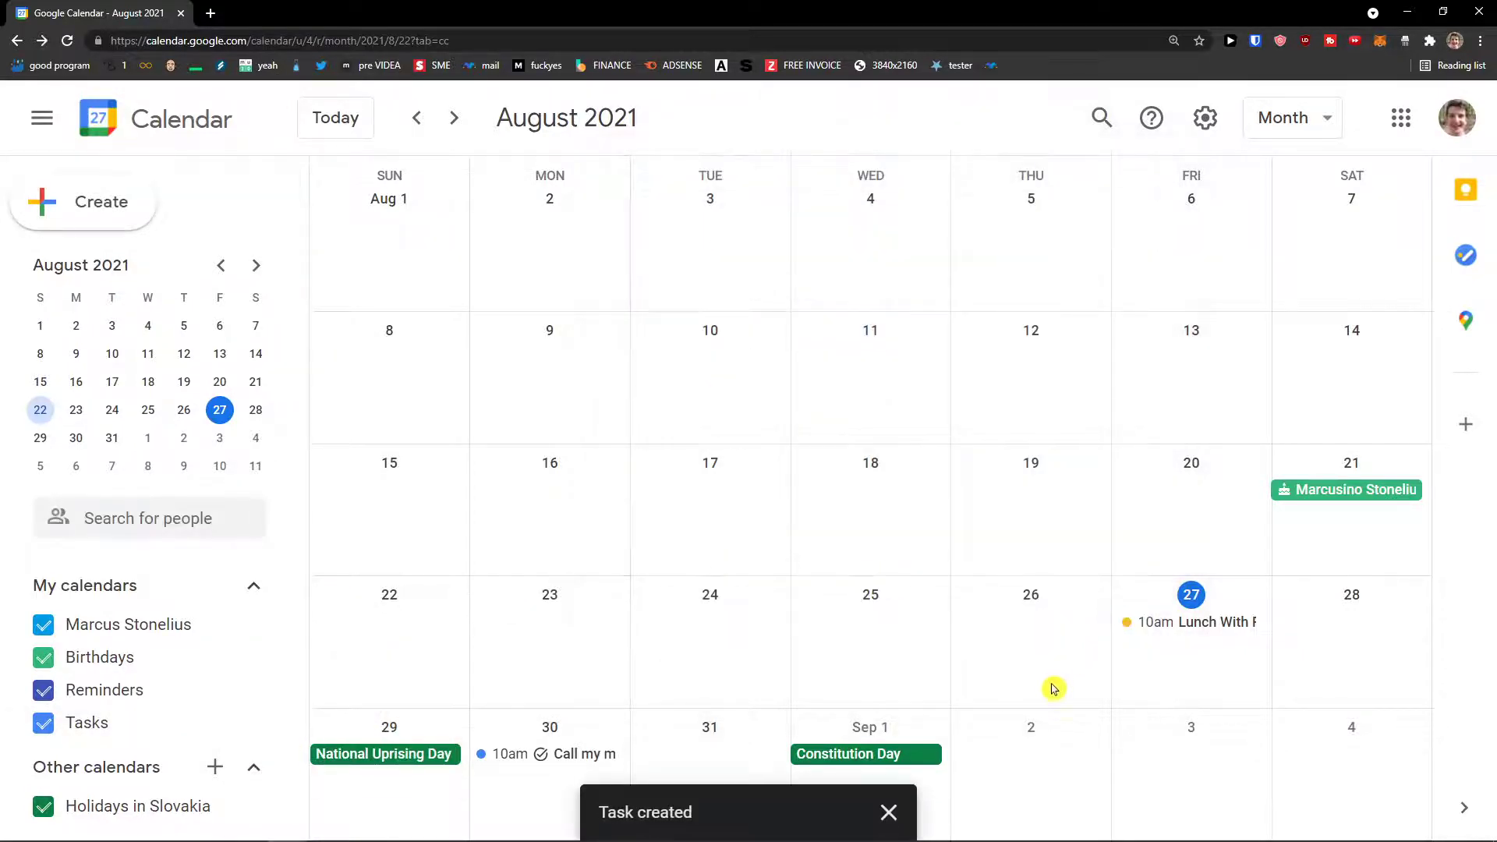
Review the saved Call my mom task's details, and toggle the Tasks calendar's visibility, leaving it shown
click(563, 756)
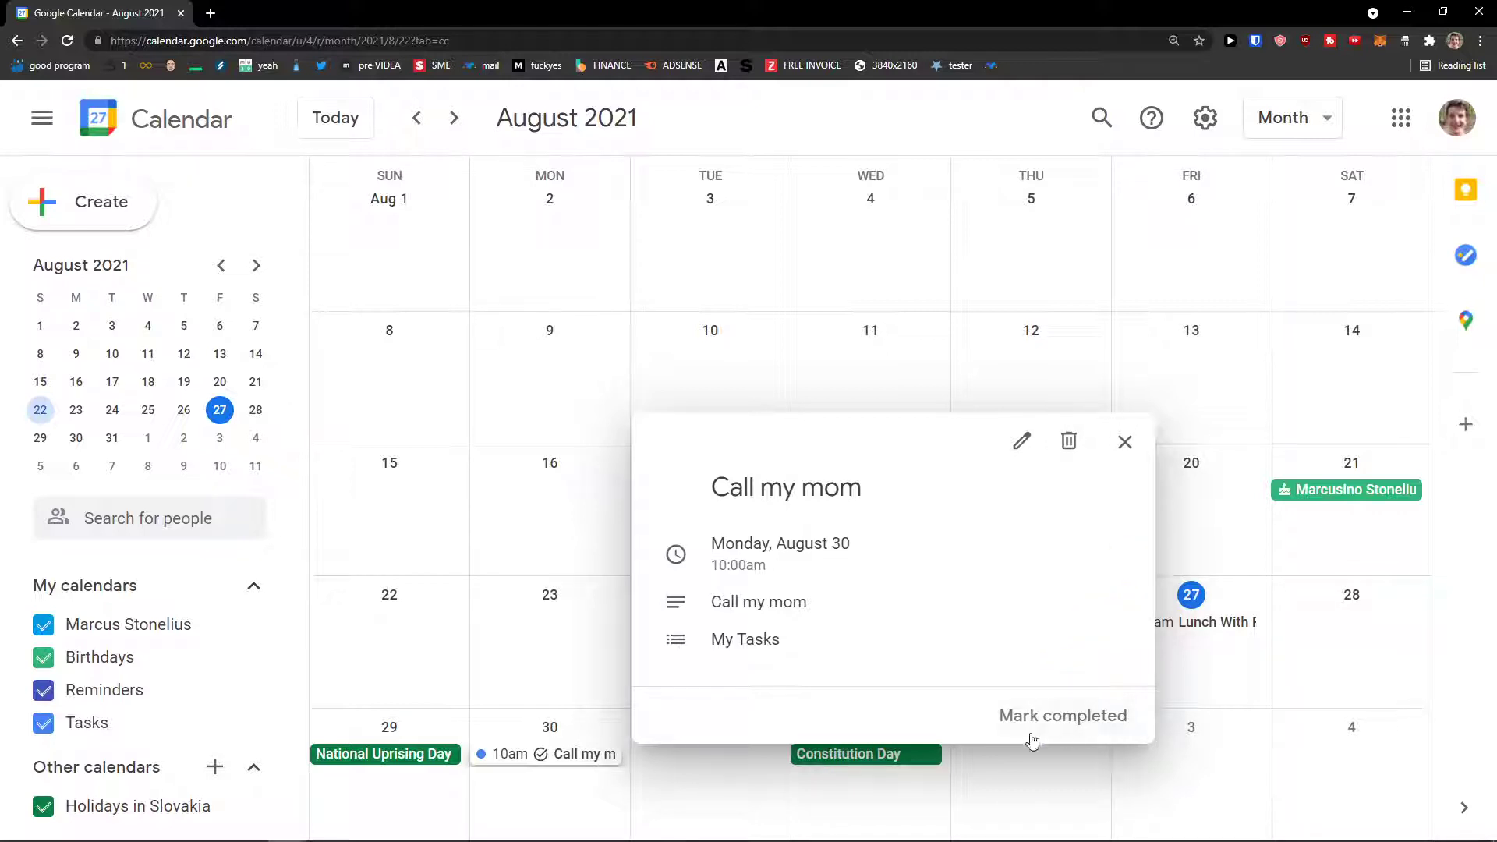
click(1124, 442)
click(44, 725)
click(44, 725)
click(43, 725)
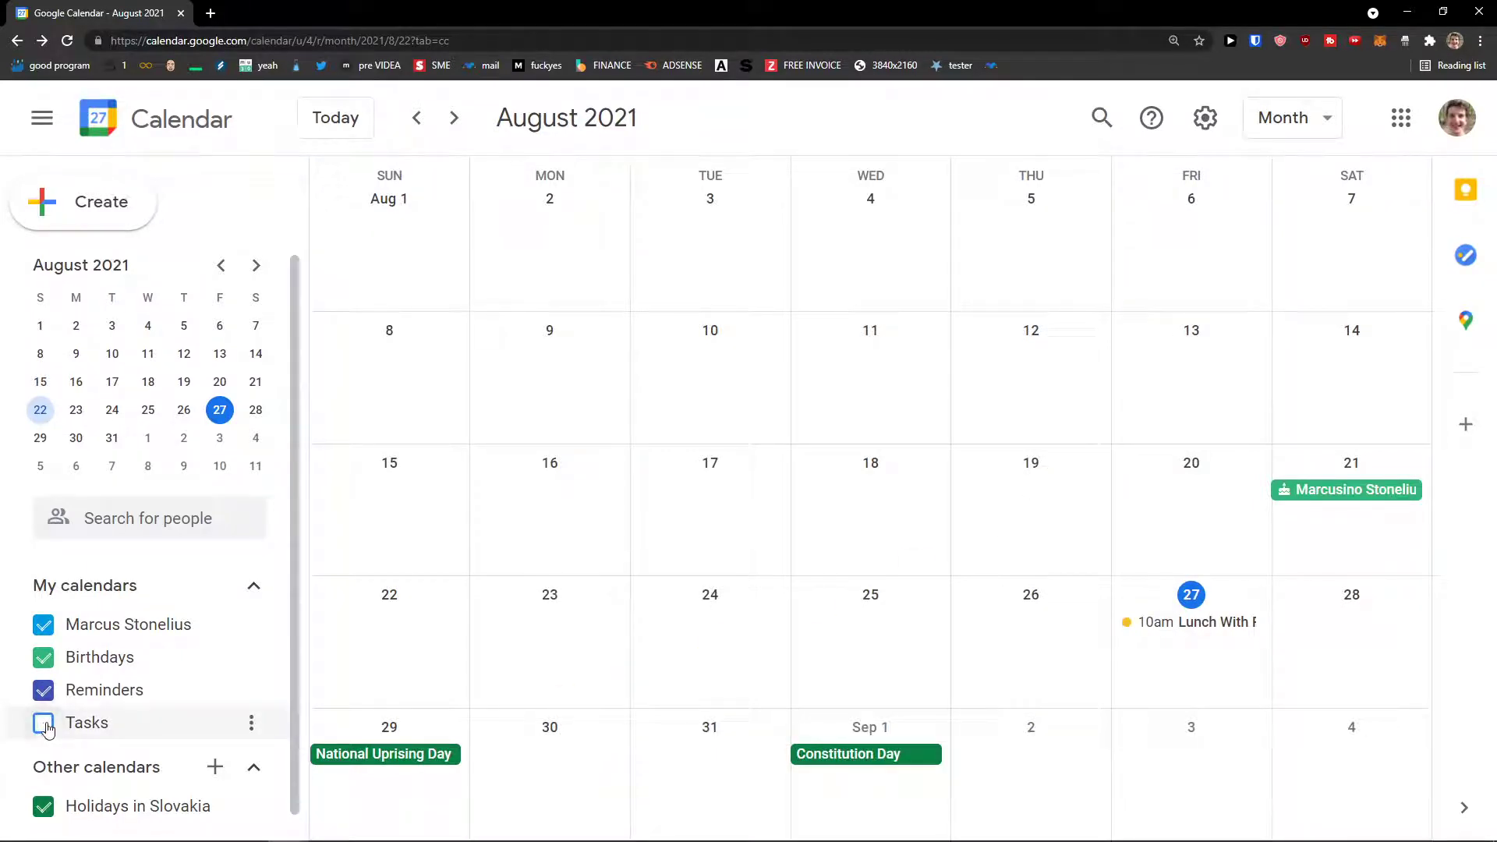
click(44, 725)
click(53, 728)
click(44, 725)
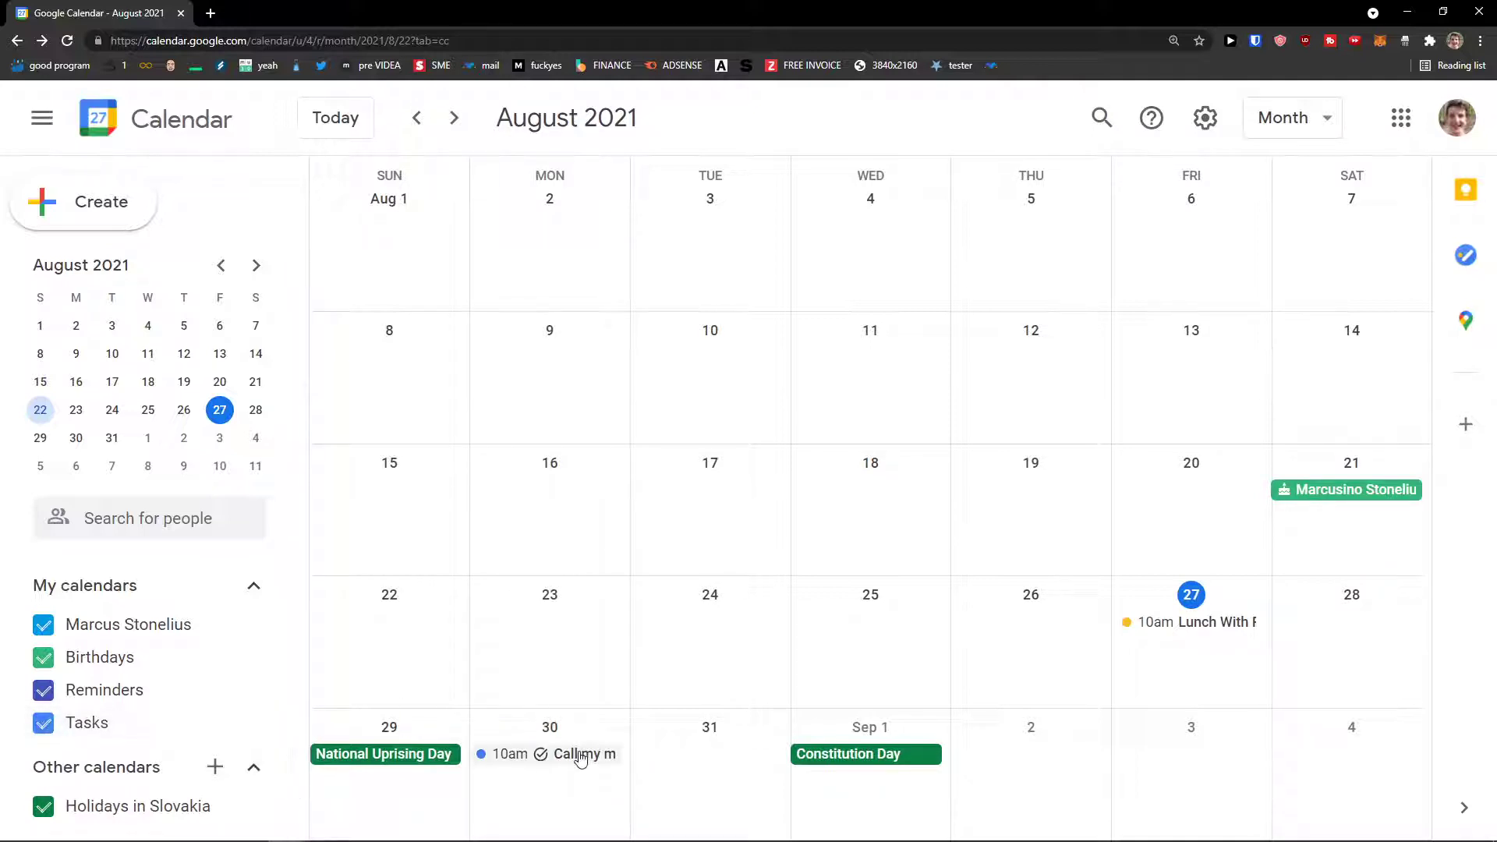
Mark the Call my mom task on August 30 as completed and close its details
click(581, 758)
click(1092, 719)
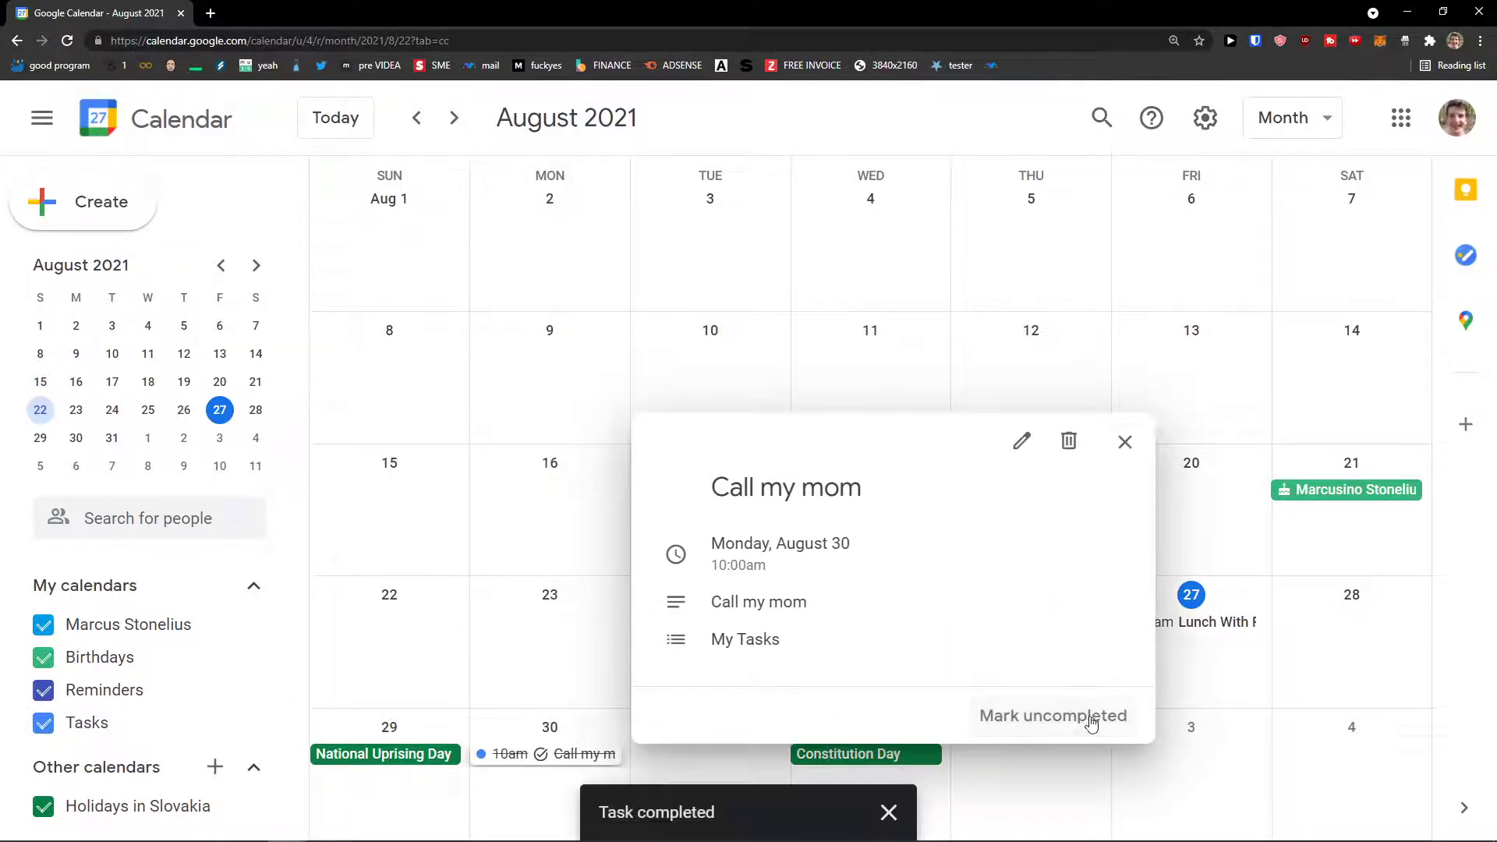
click(576, 727)
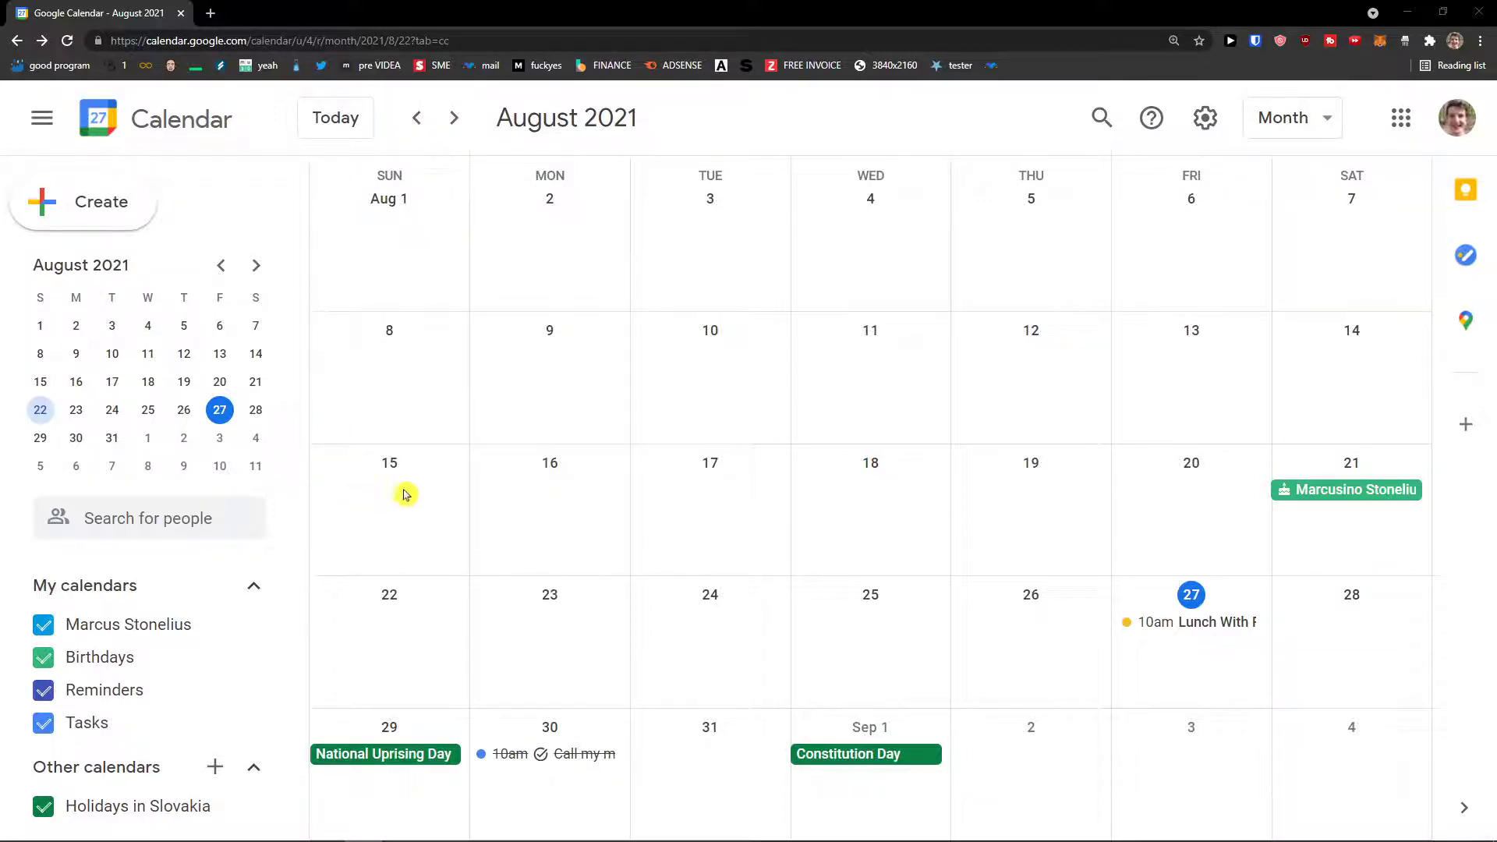
Start a new reminder titled "Dont FORGET KEYS in MORNING"
click(141, 210)
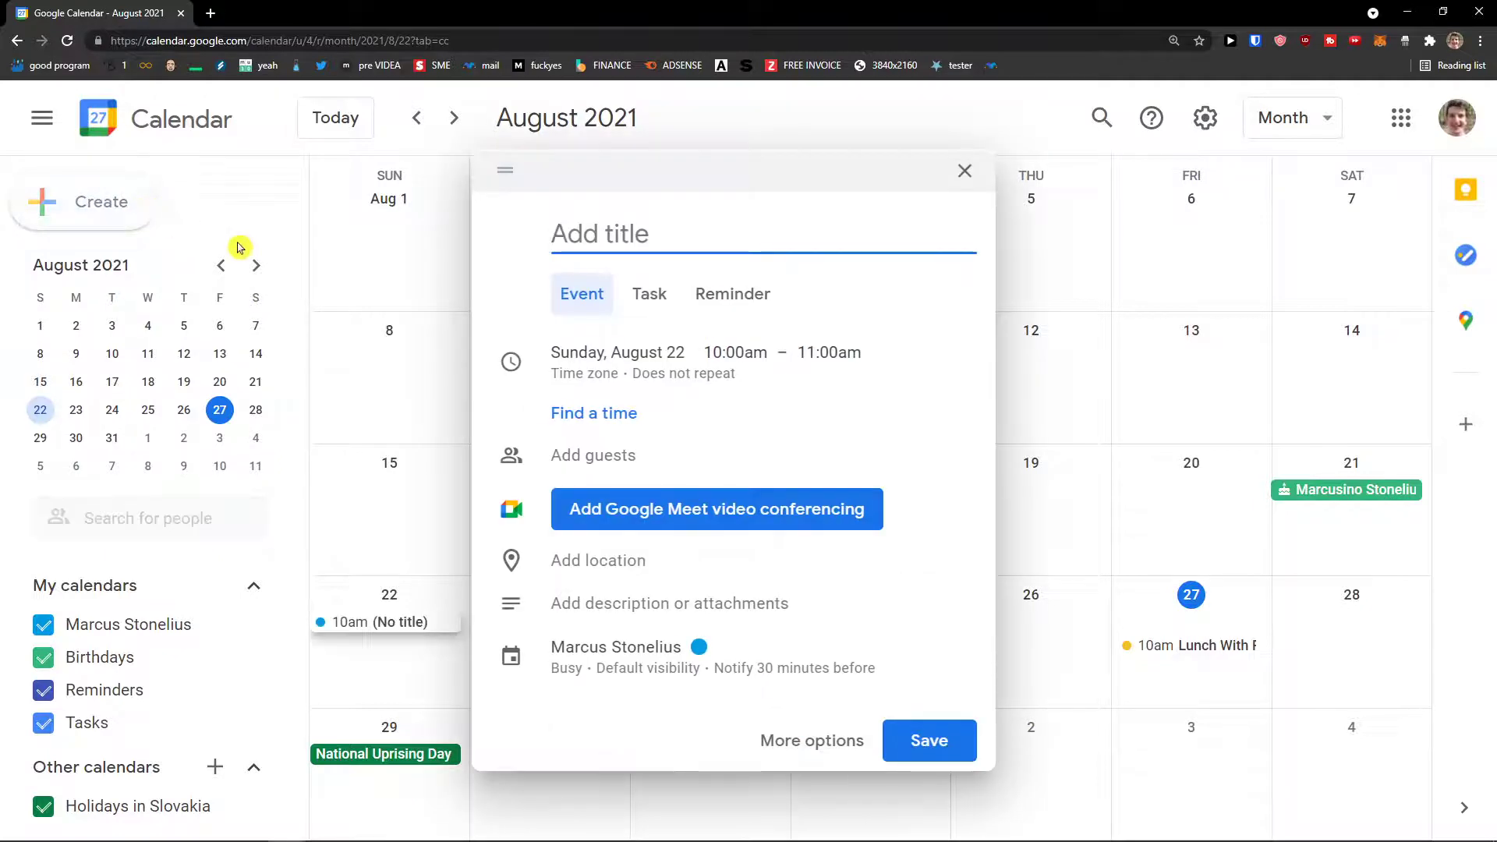
click(723, 306)
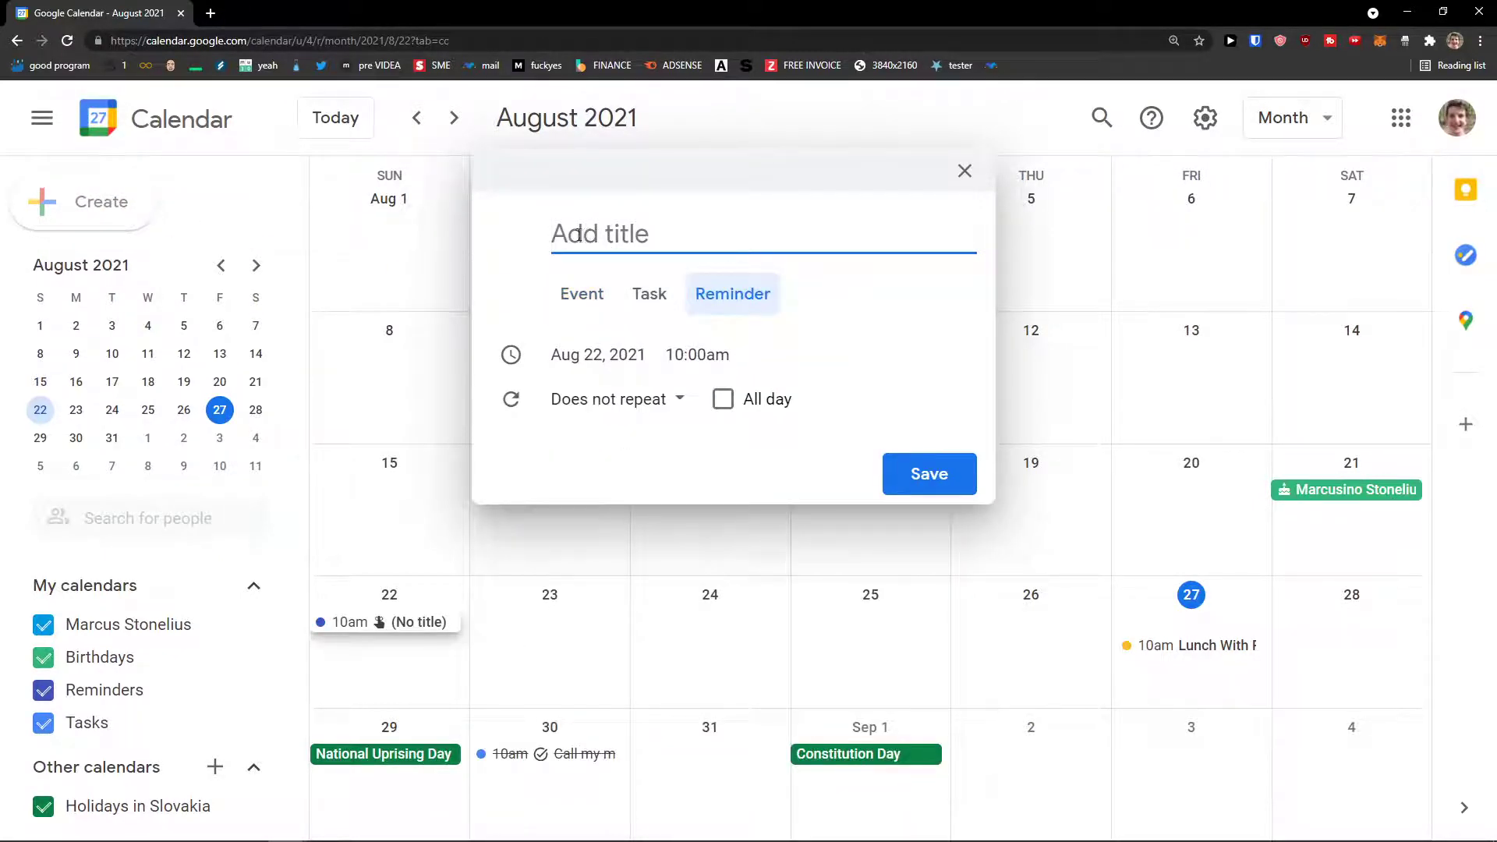
text(Dont FORGET KEYS in MORNING)
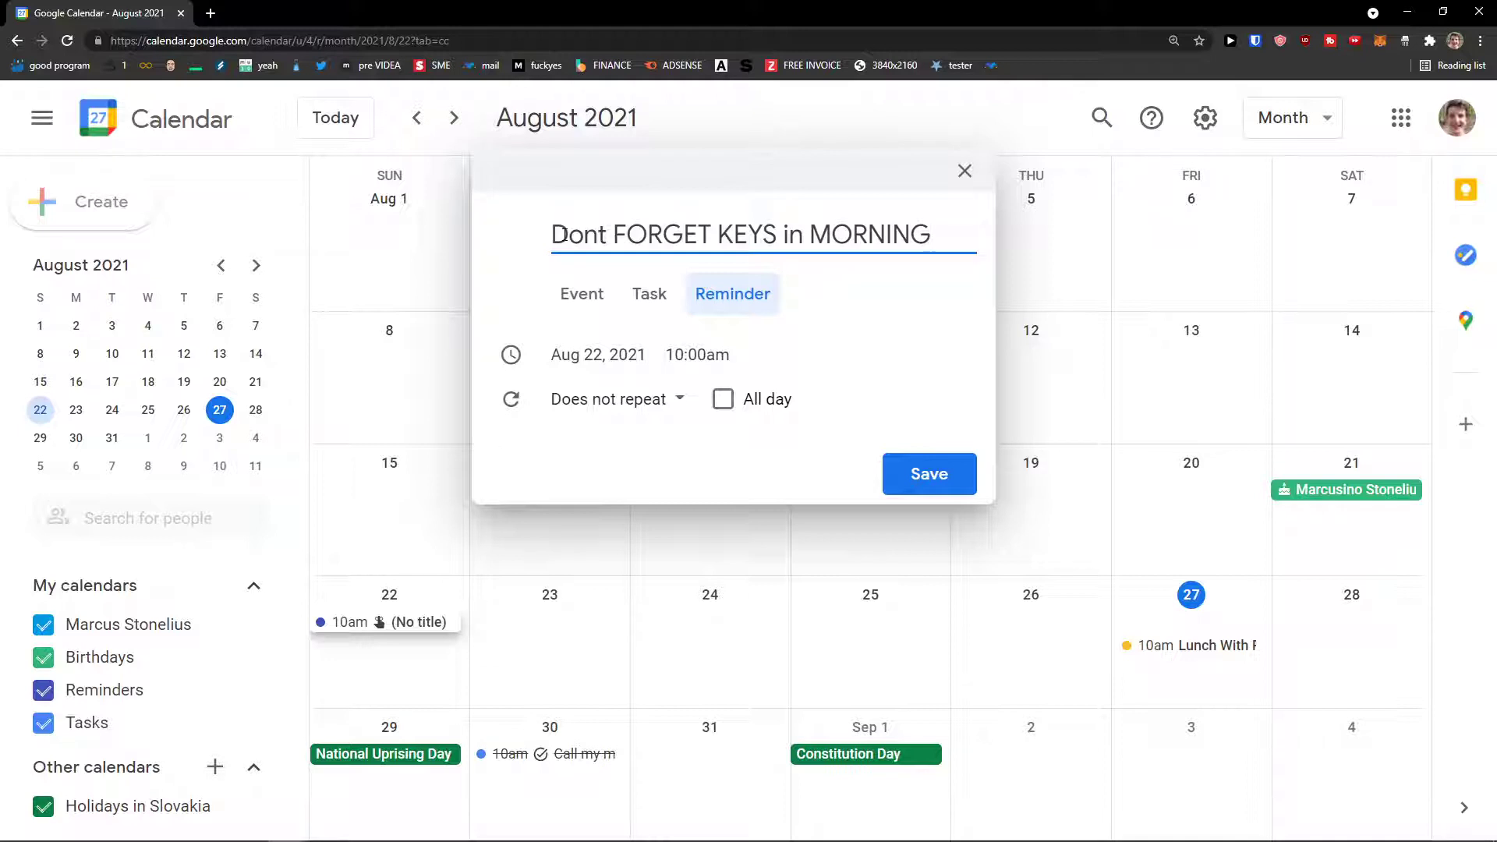
Try September 1, September 27 and October 4, 2021 as the reminder's date
click(631, 354)
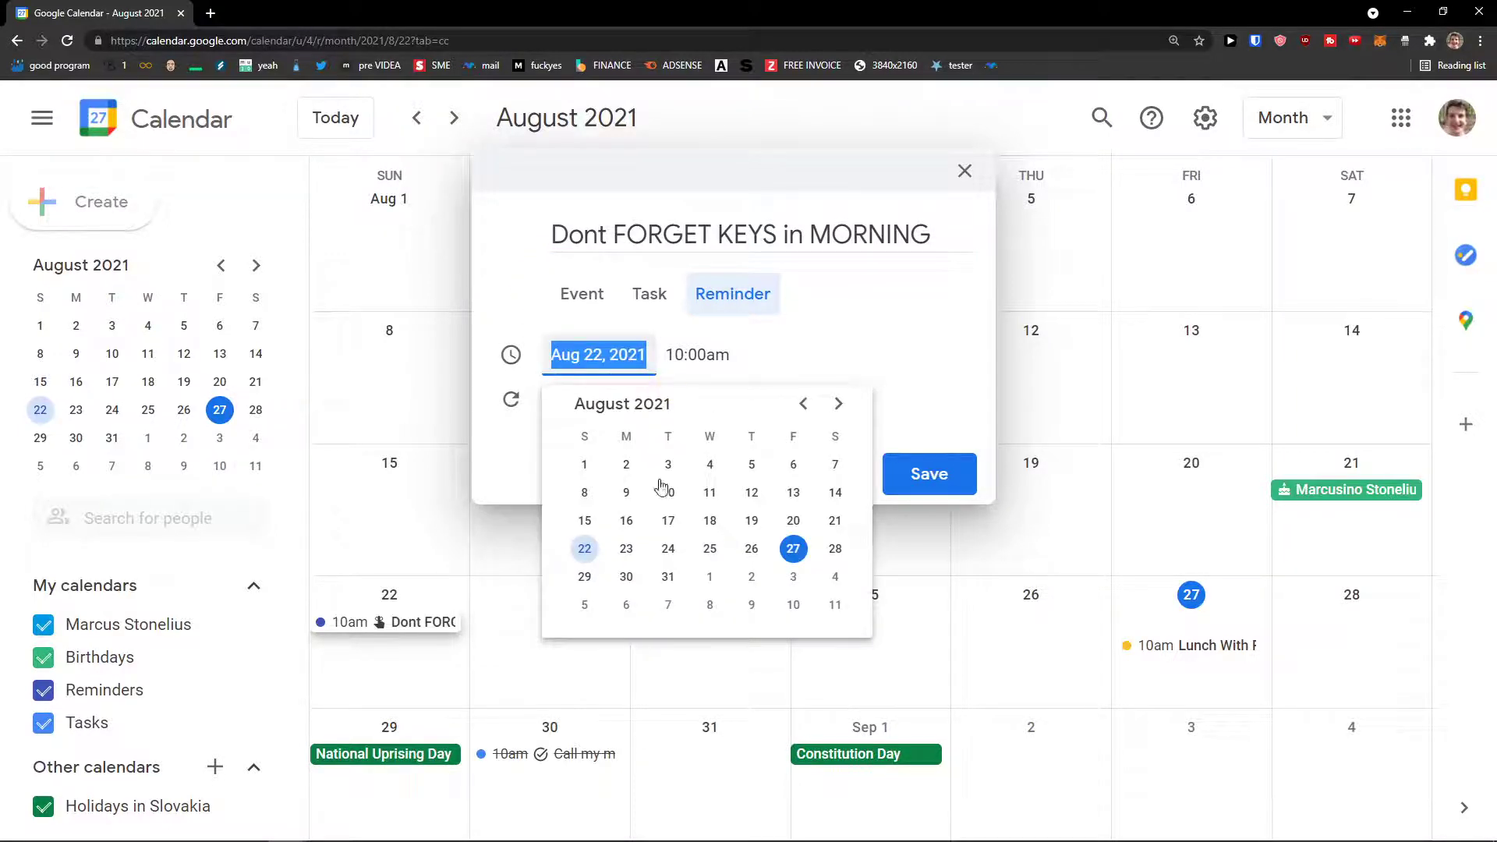
click(710, 577)
click(425, 355)
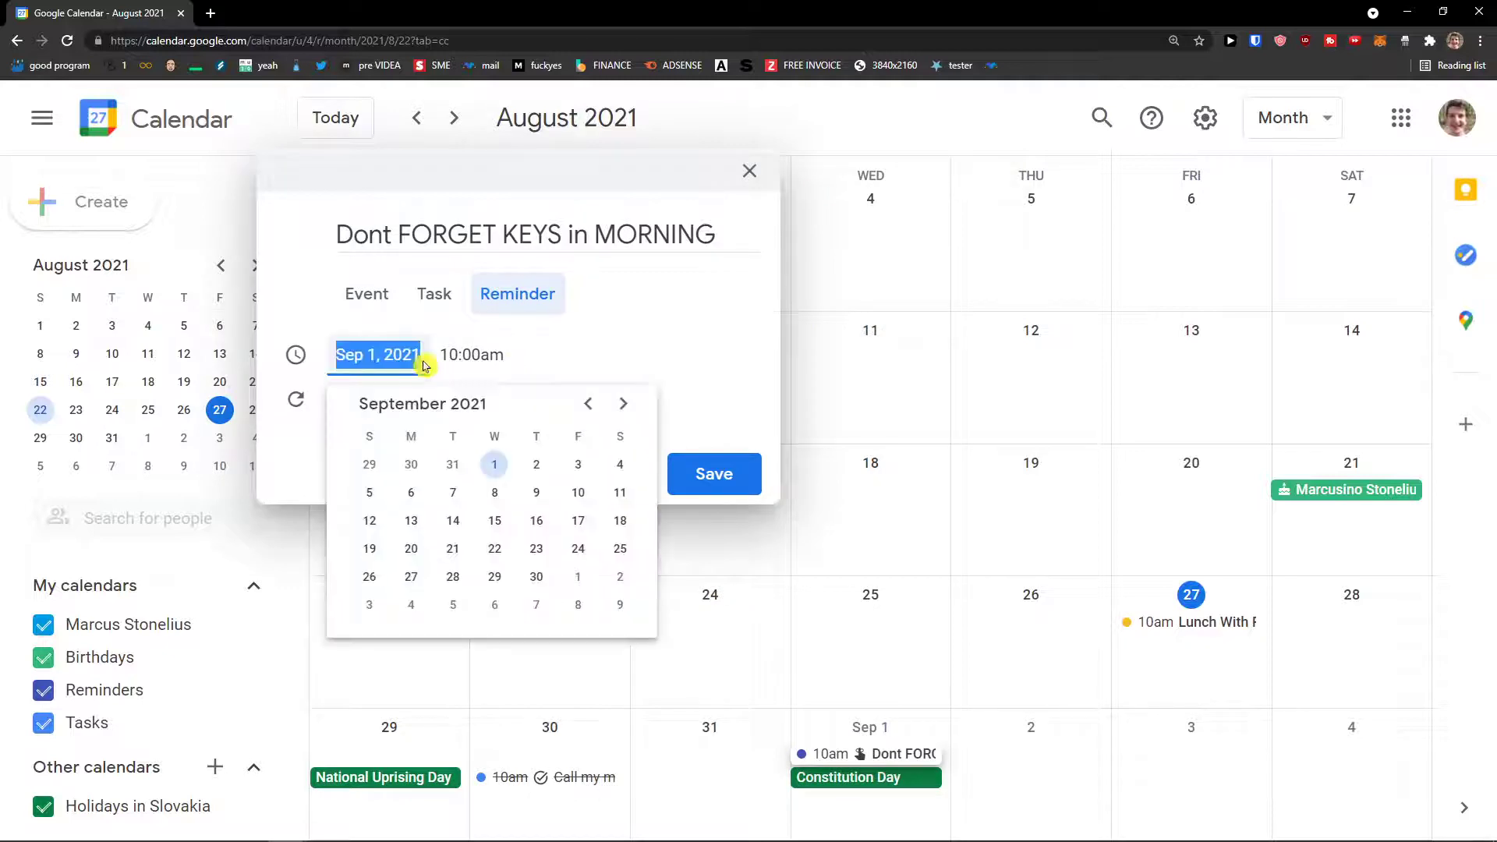
click(411, 576)
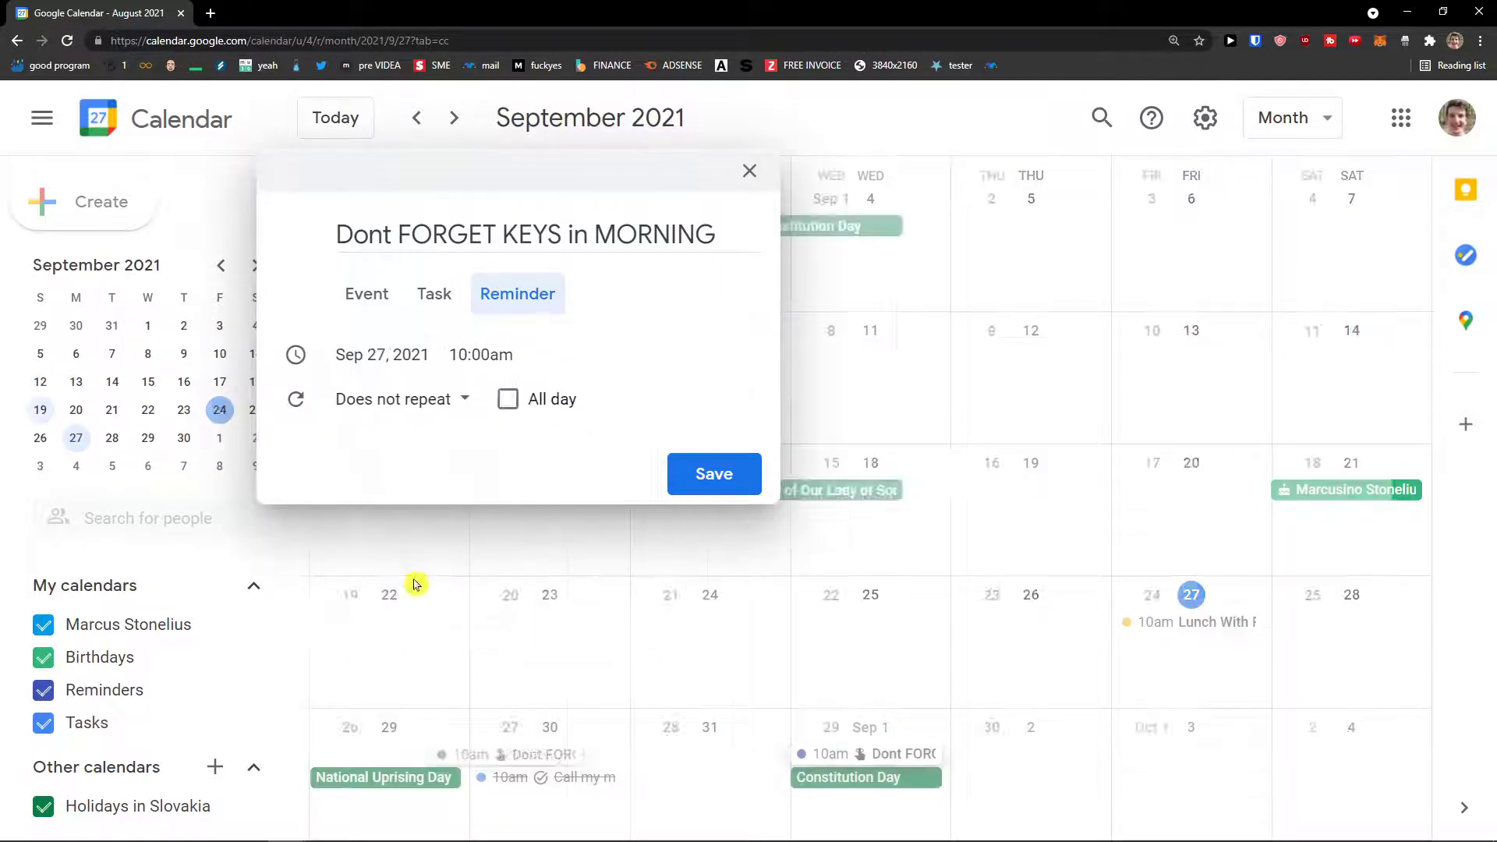
click(760, 355)
click(786, 608)
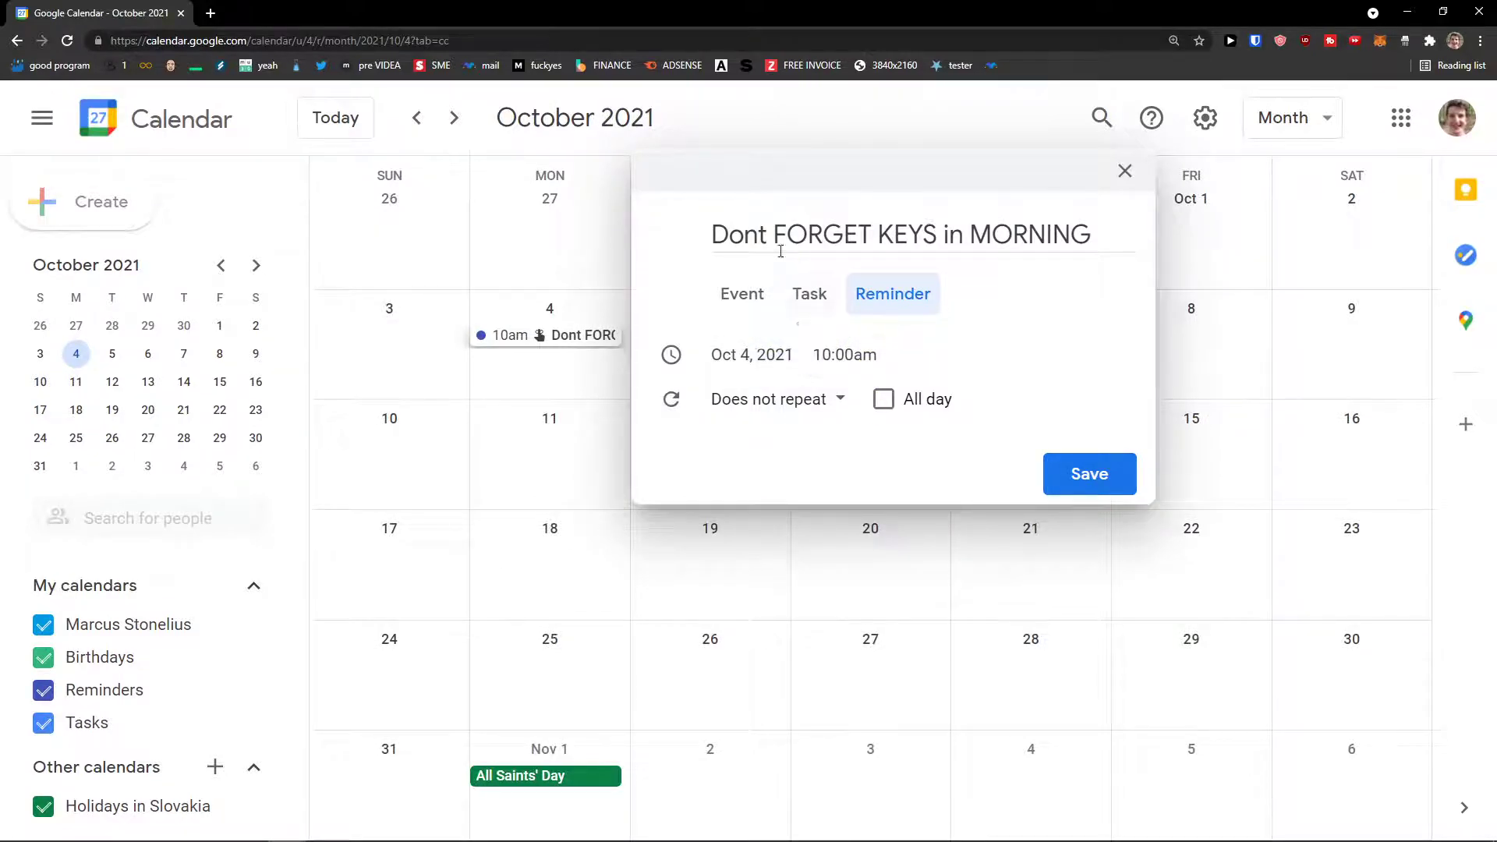
Set the reminder's date to September 6, 2021
click(804, 362)
click(964, 403)
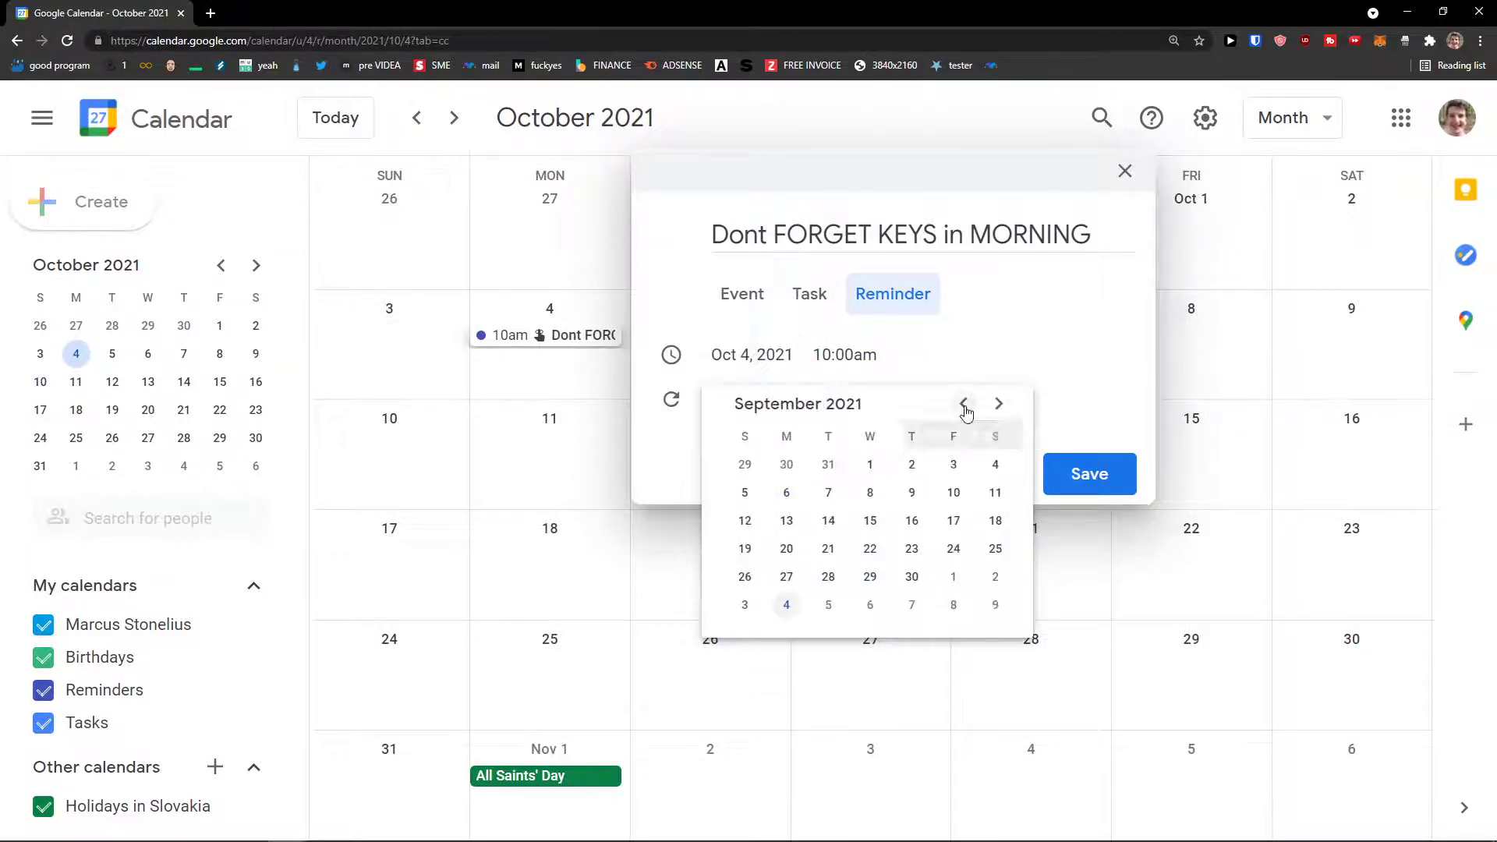
click(788, 492)
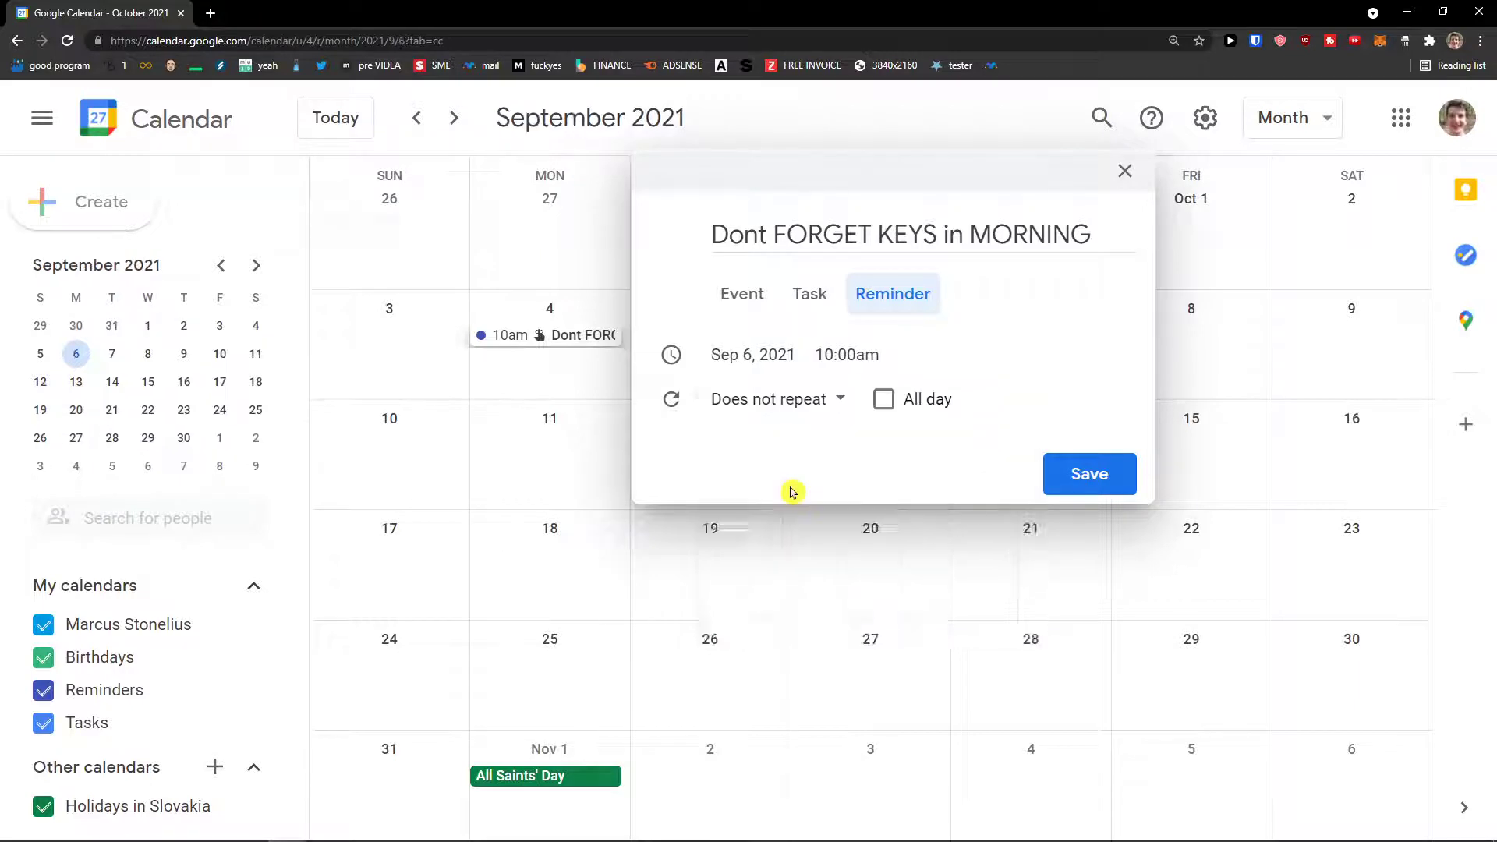
Make the reminder repeat weekly on Monday and set its time to 8:00am
click(753, 404)
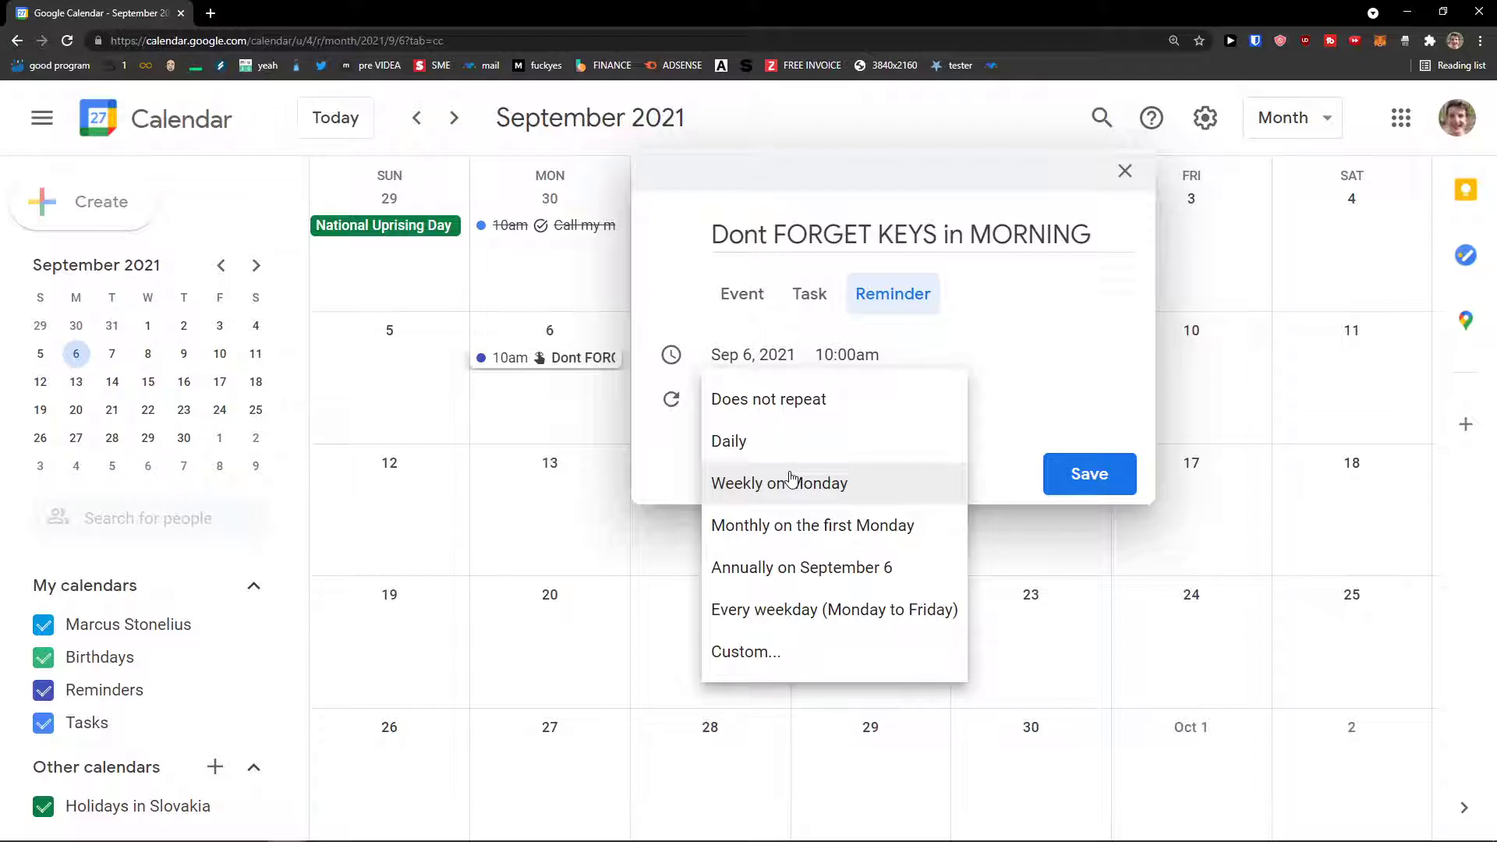
click(833, 485)
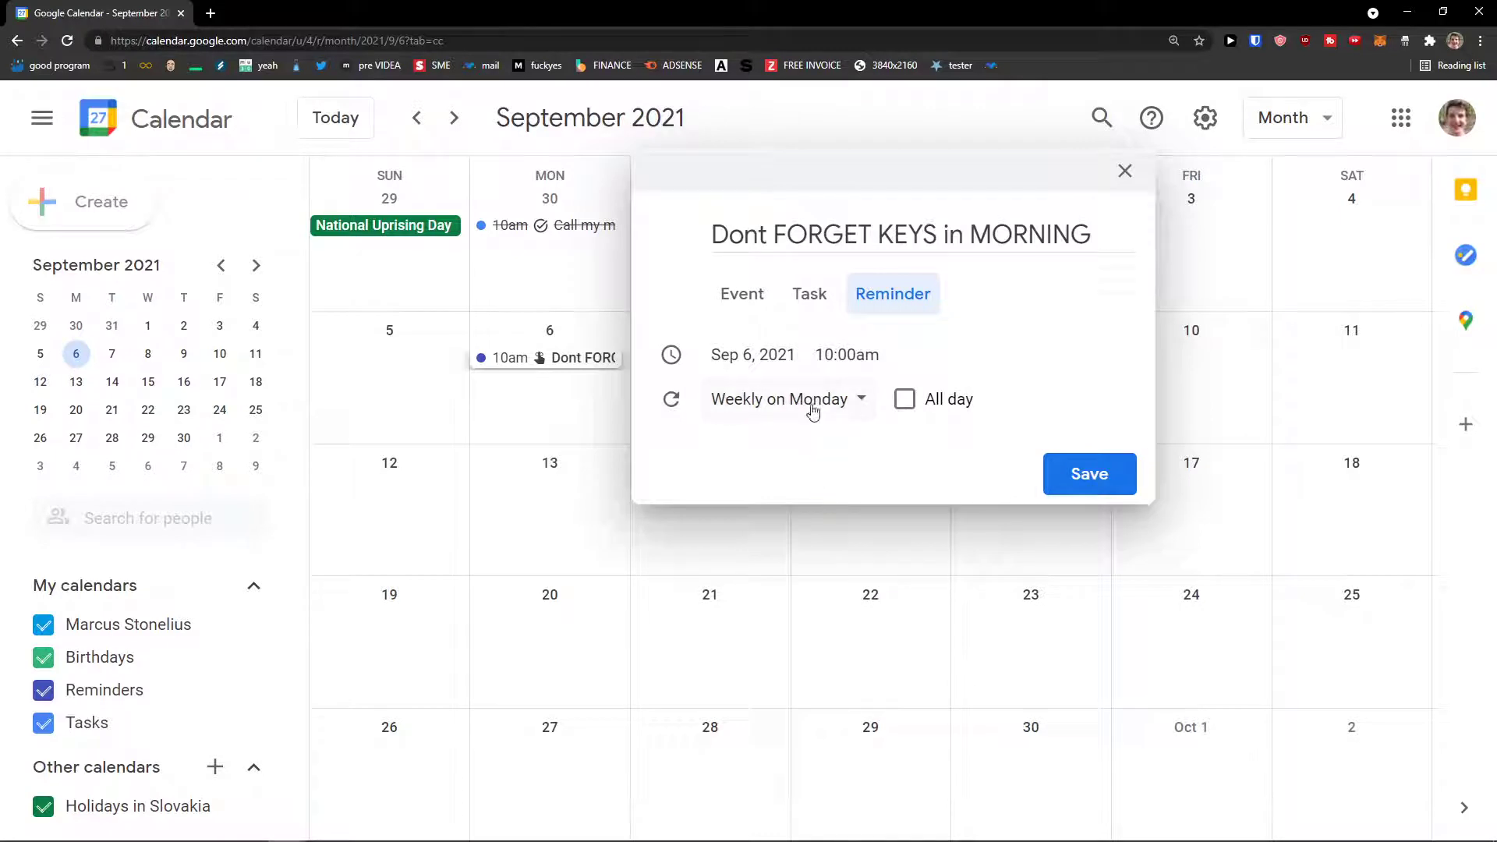
click(846, 358)
scroll(897, 483, up, 4)
click(886, 437)
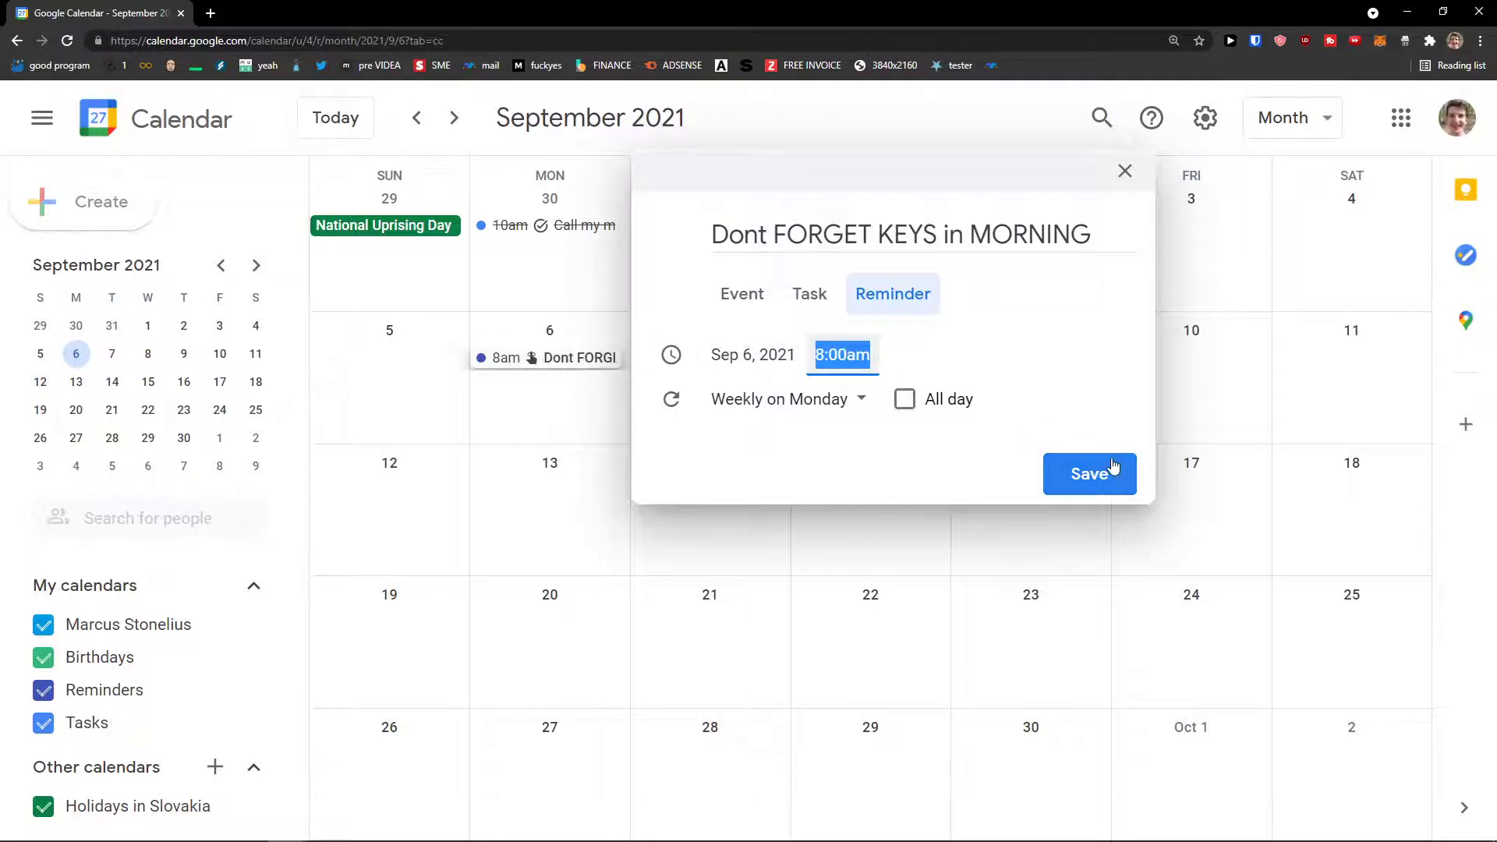
Look over the reminder's other repeat options, keep weekly on Monday, and save the reminder
click(769, 402)
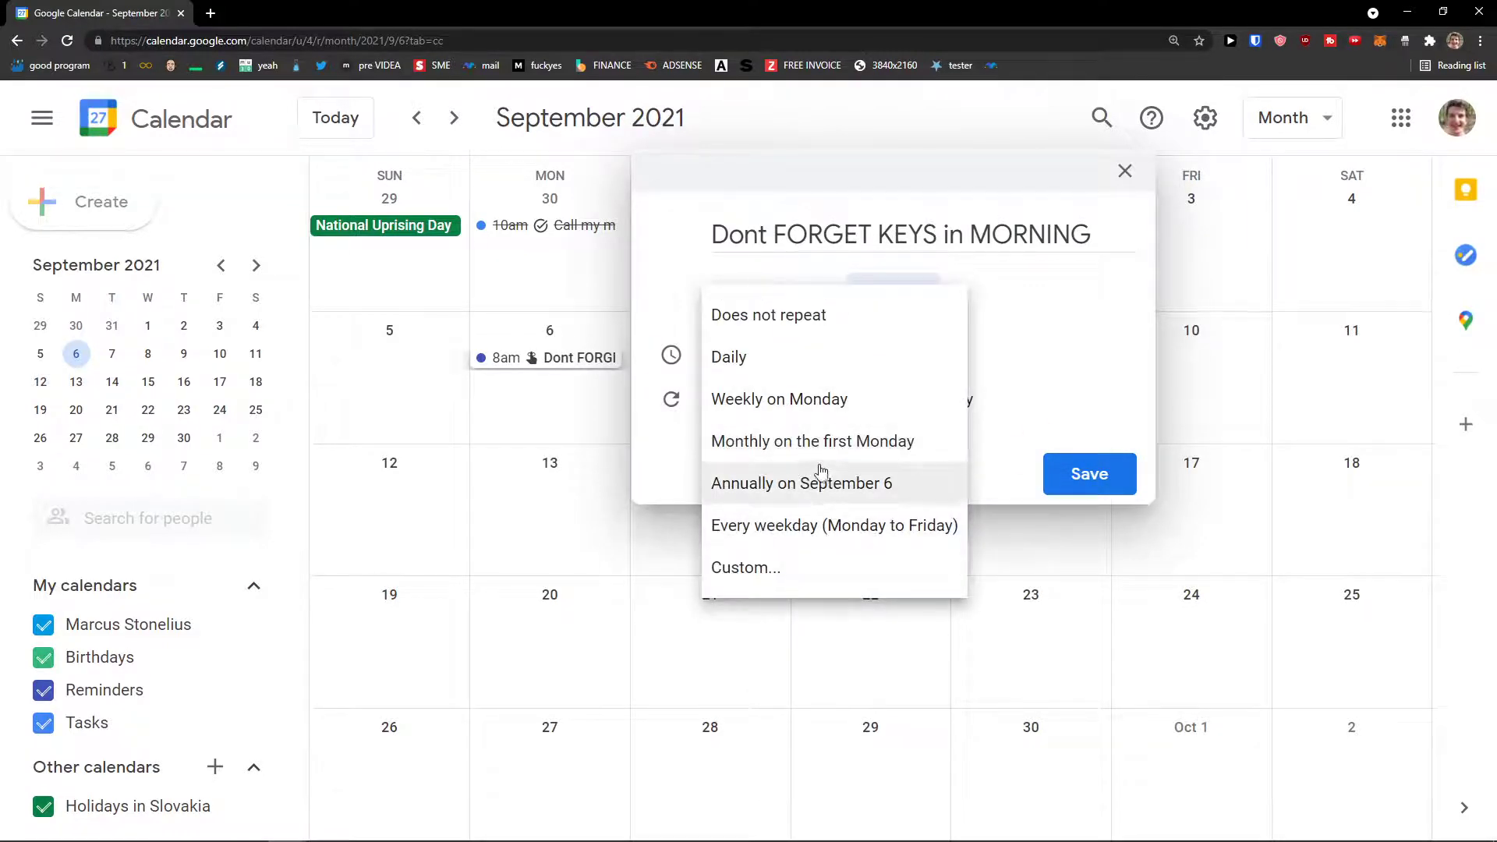
click(1008, 444)
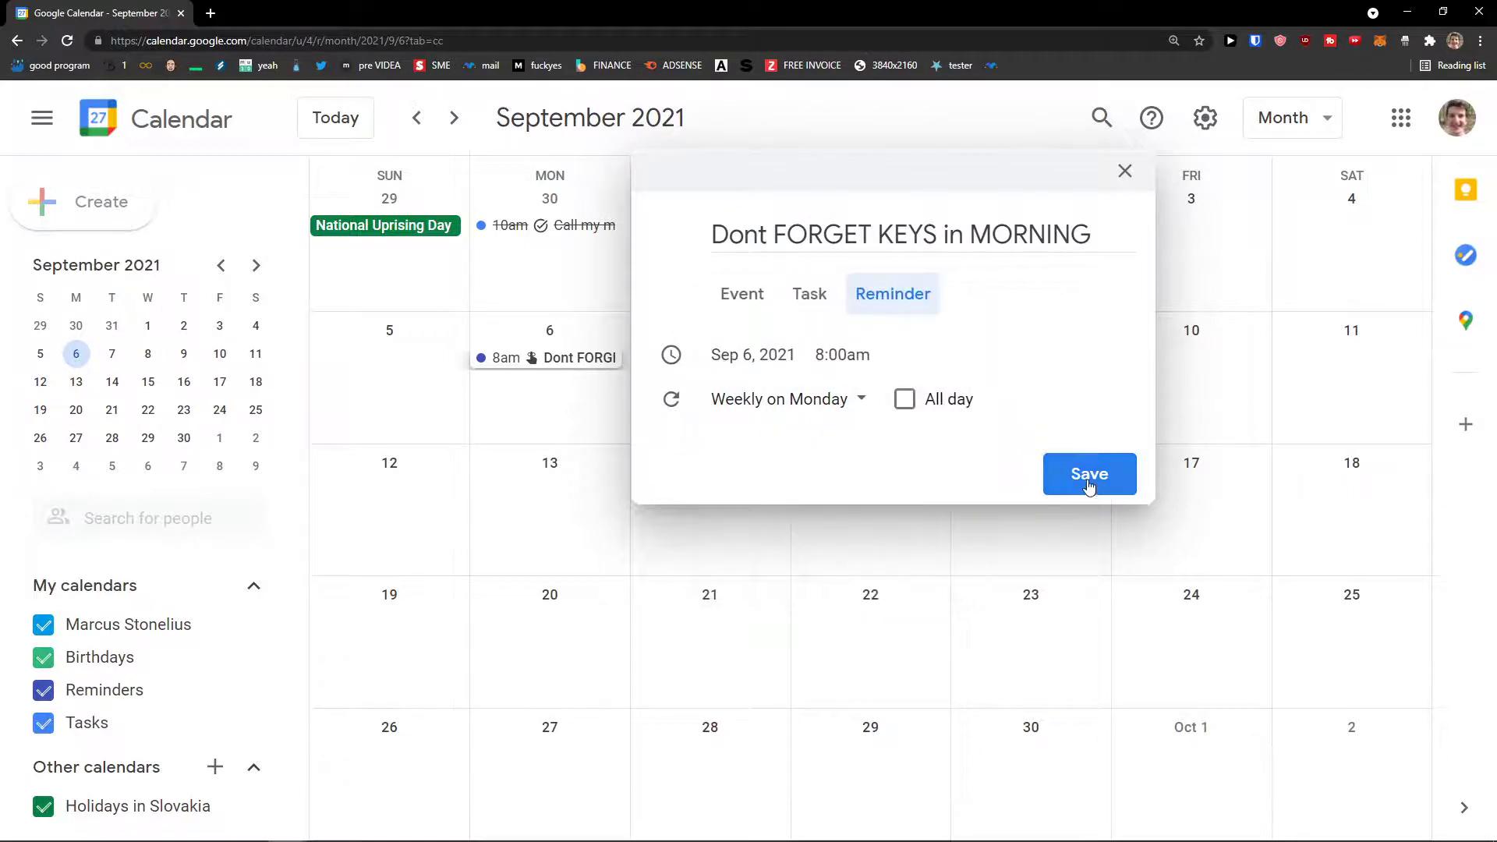
click(1090, 485)
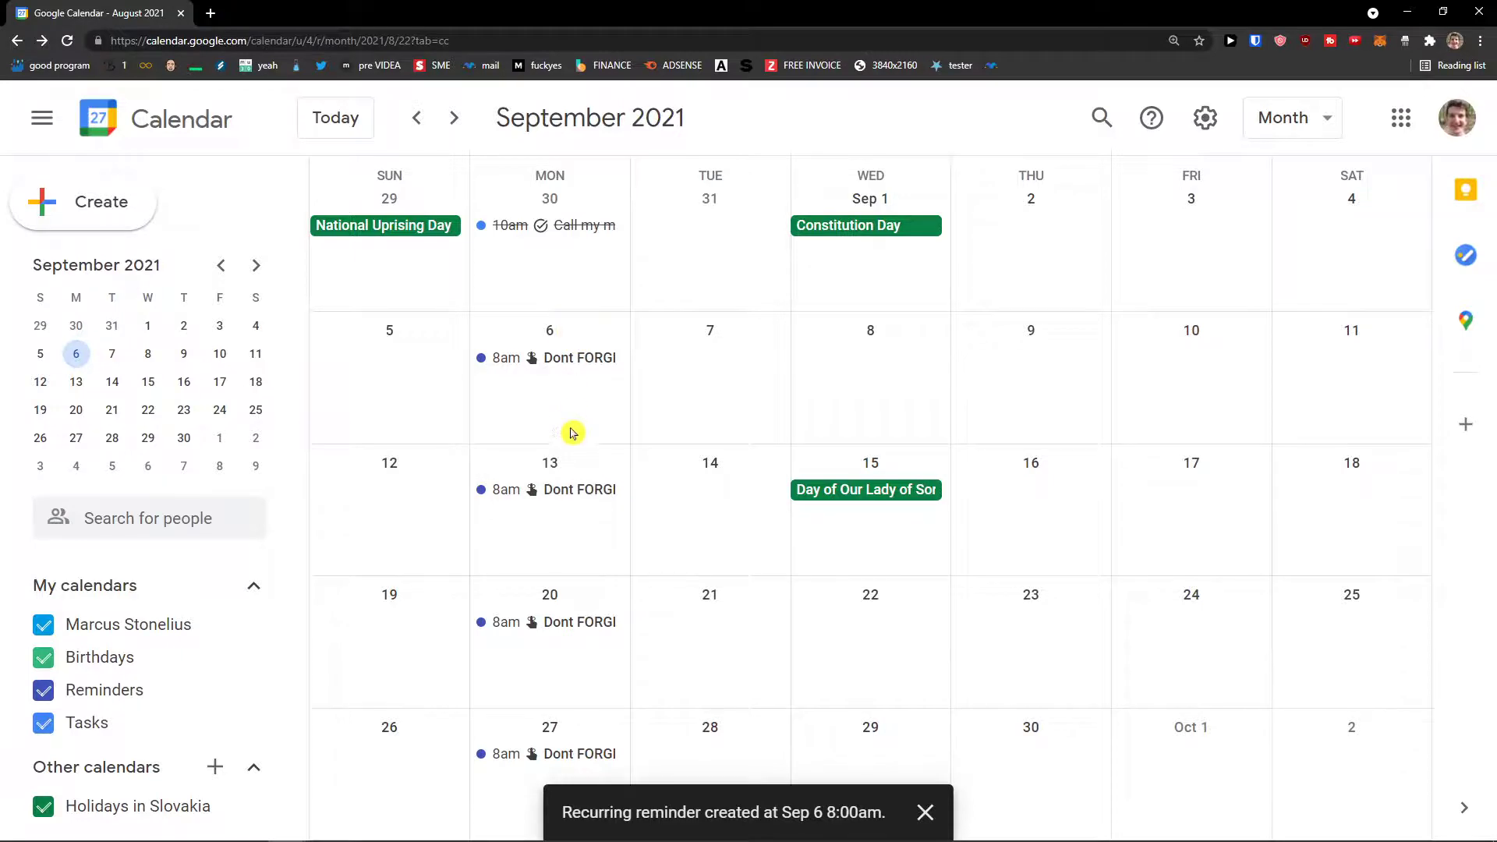
Browse the months ahead to May 2022 and back to March 2022 to examine the recurring reminder's Monday entries
scroll(571, 430, down, 2)
scroll(568, 454, up, 1)
scroll(568, 454, down, 3)
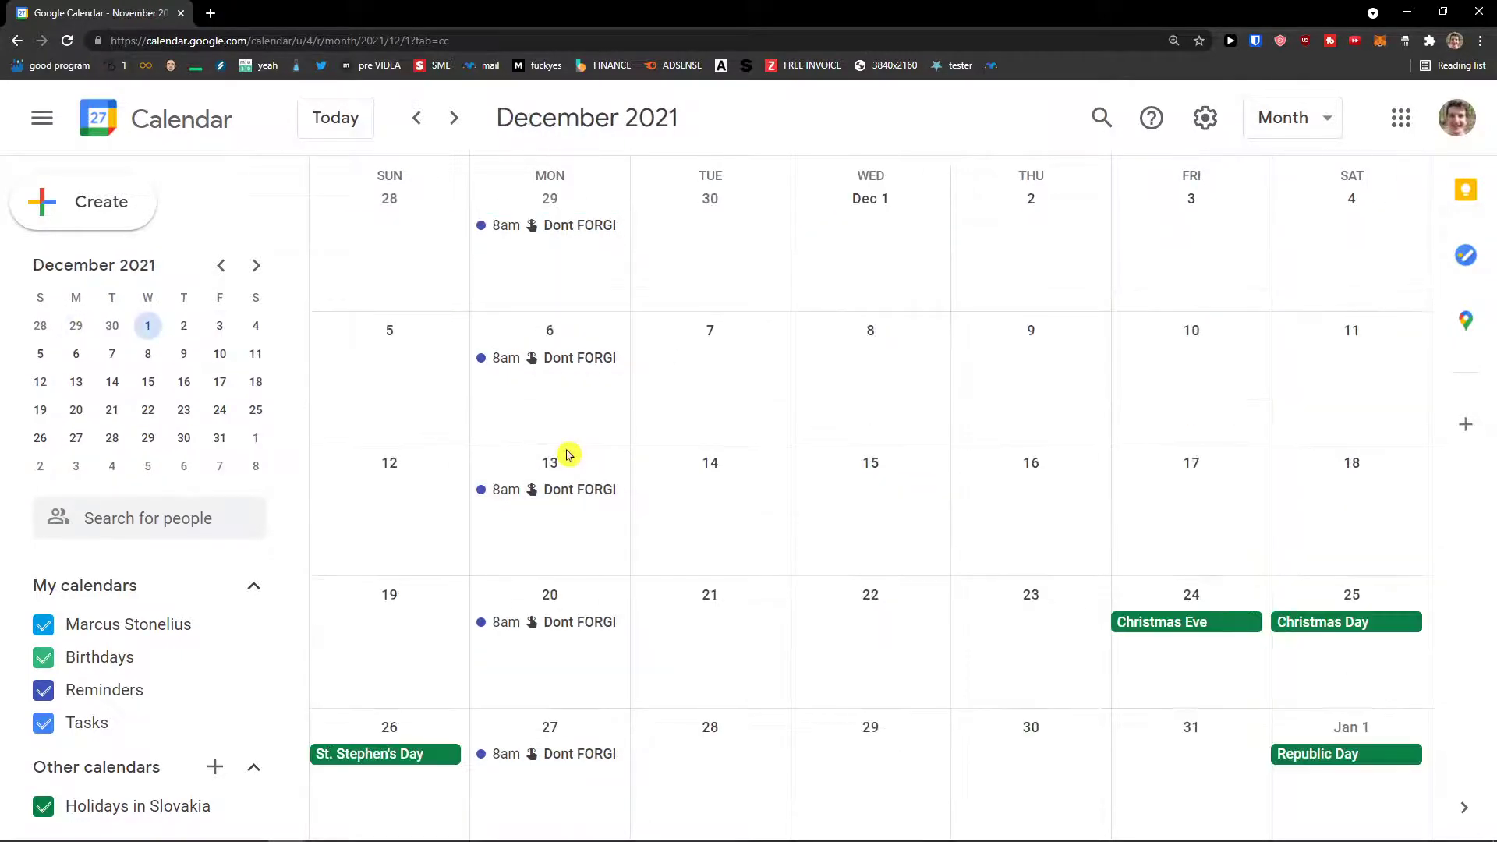
scroll(568, 456, down, 5)
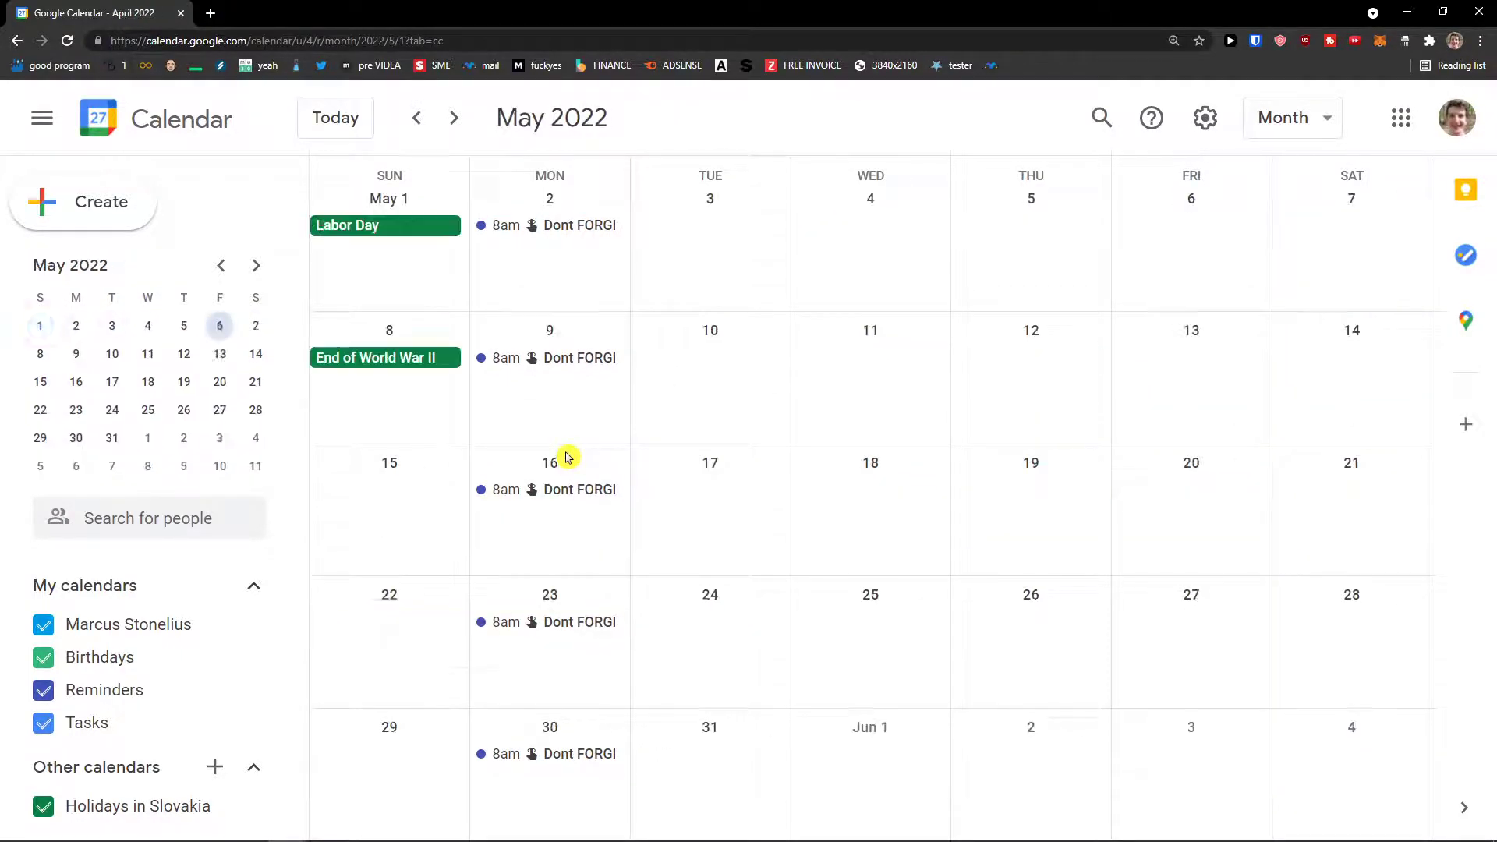
scroll(568, 457, up, 3)
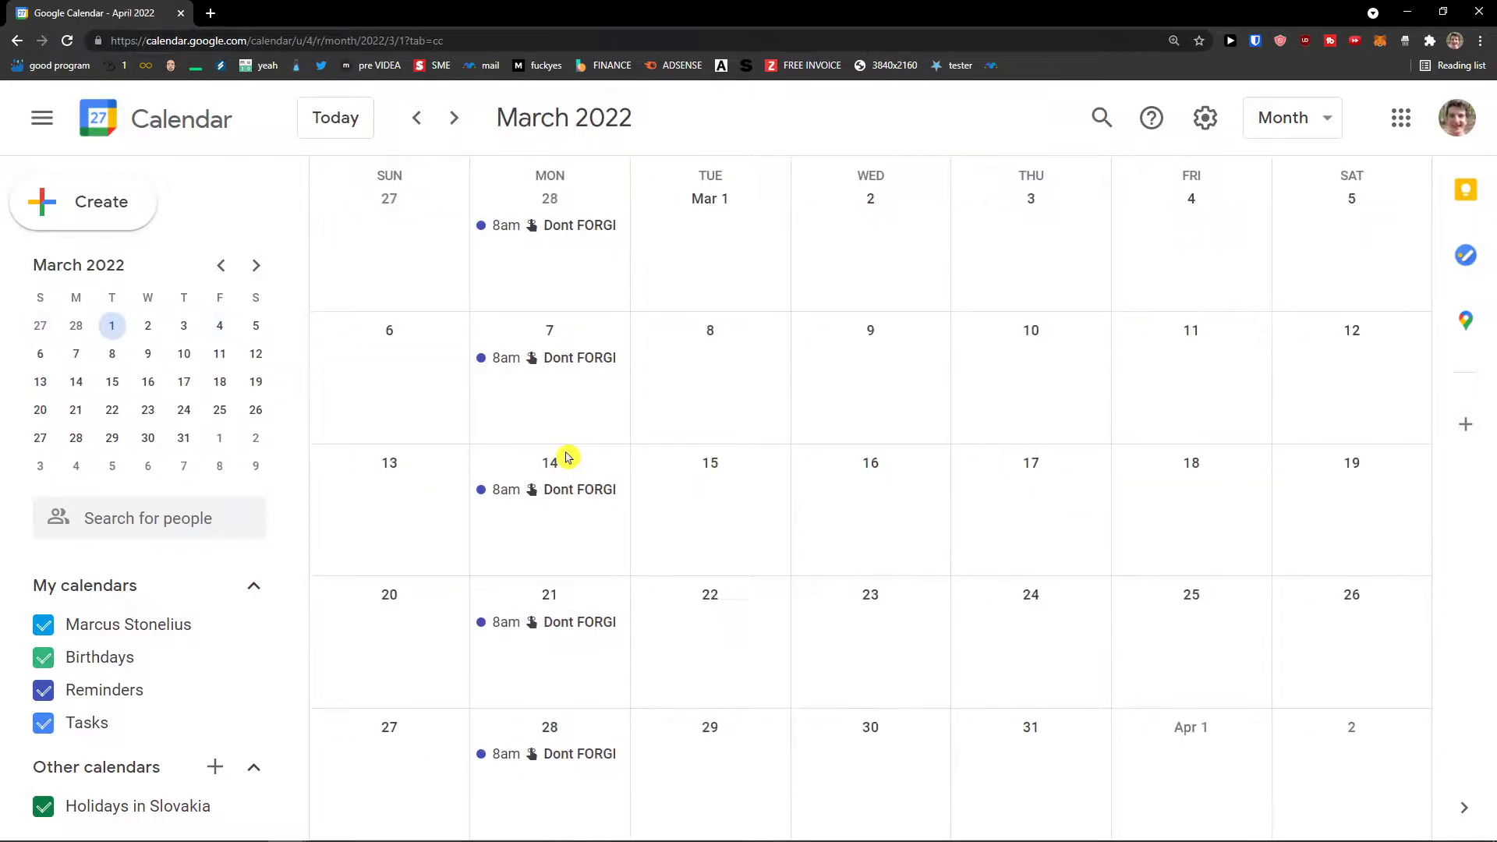
Review the details of the March 7, 2022 reminder, close them, and browse the following months, ending on April 2022
click(581, 359)
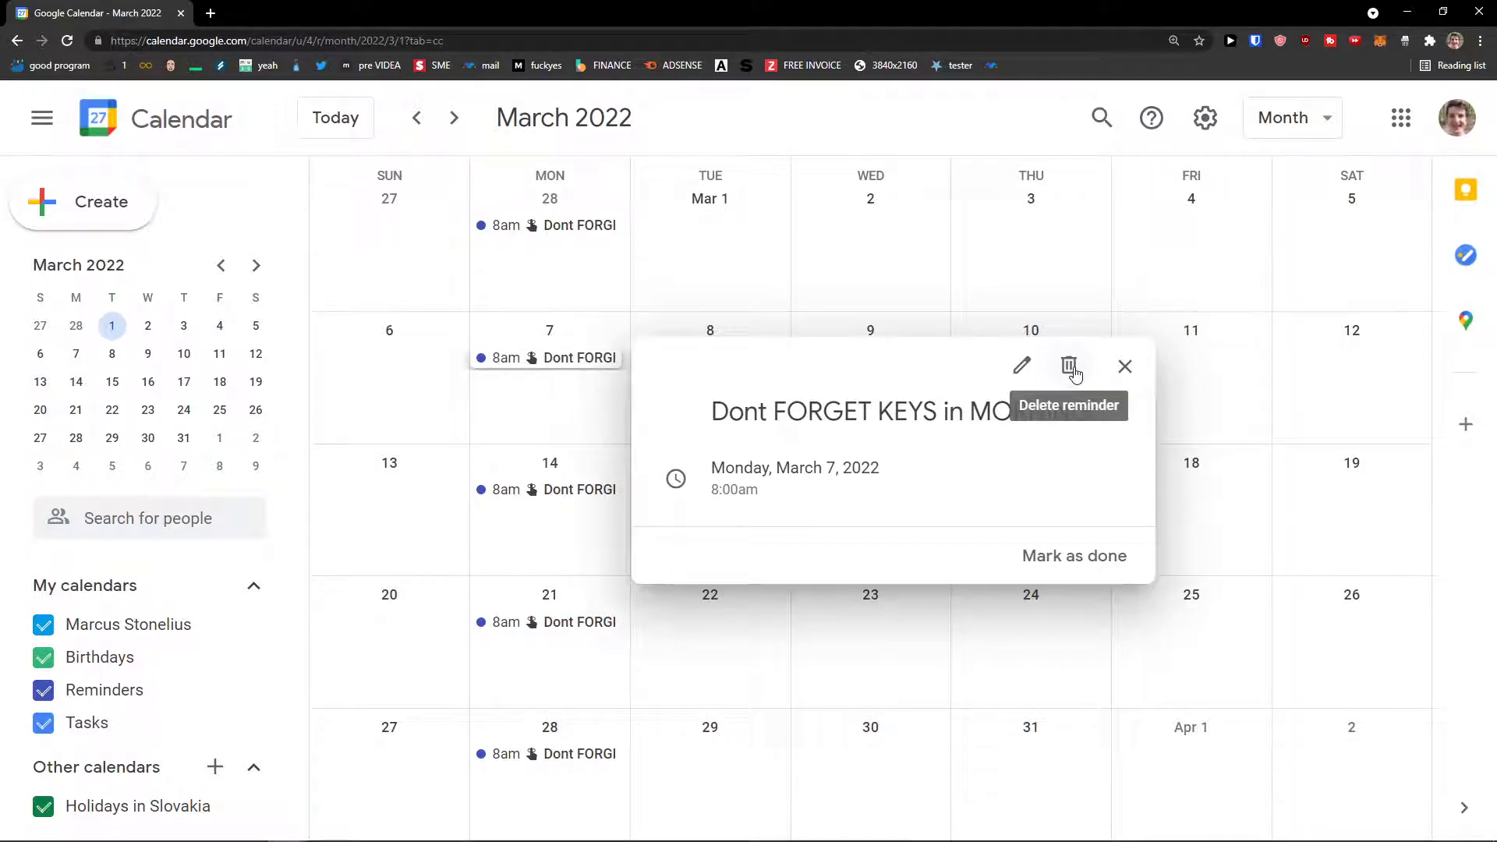
click(1127, 367)
scroll(578, 481, down, 1)
scroll(576, 480, down, 2)
scroll(573, 478, up, 1)
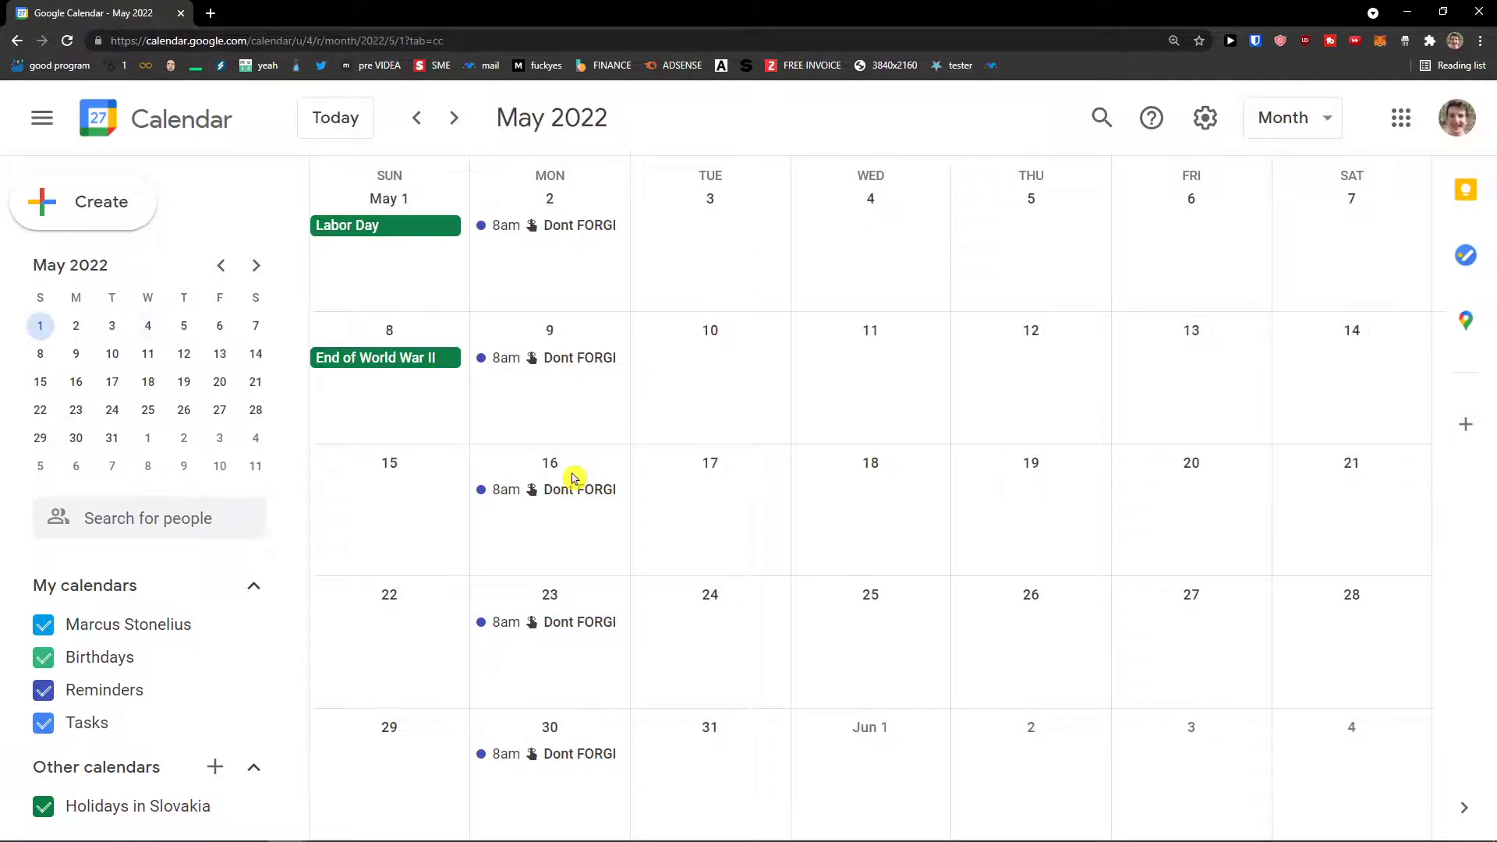
scroll(573, 477, up, 1)
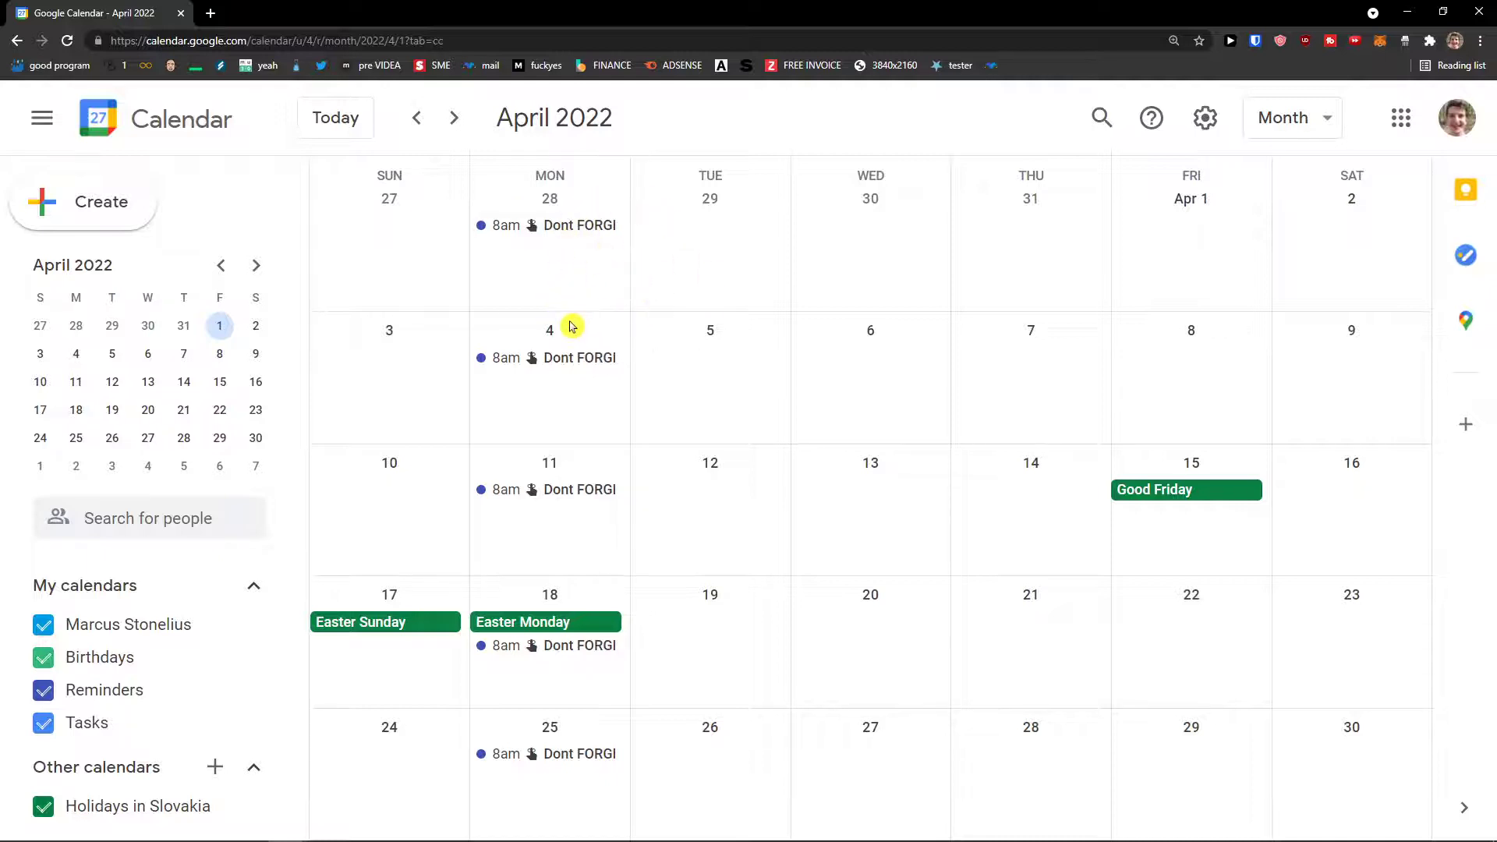
Hide the entries of the Reminders calendar and show them again
scroll(572, 327, down, 1)
scroll(571, 325, up, 1)
click(45, 691)
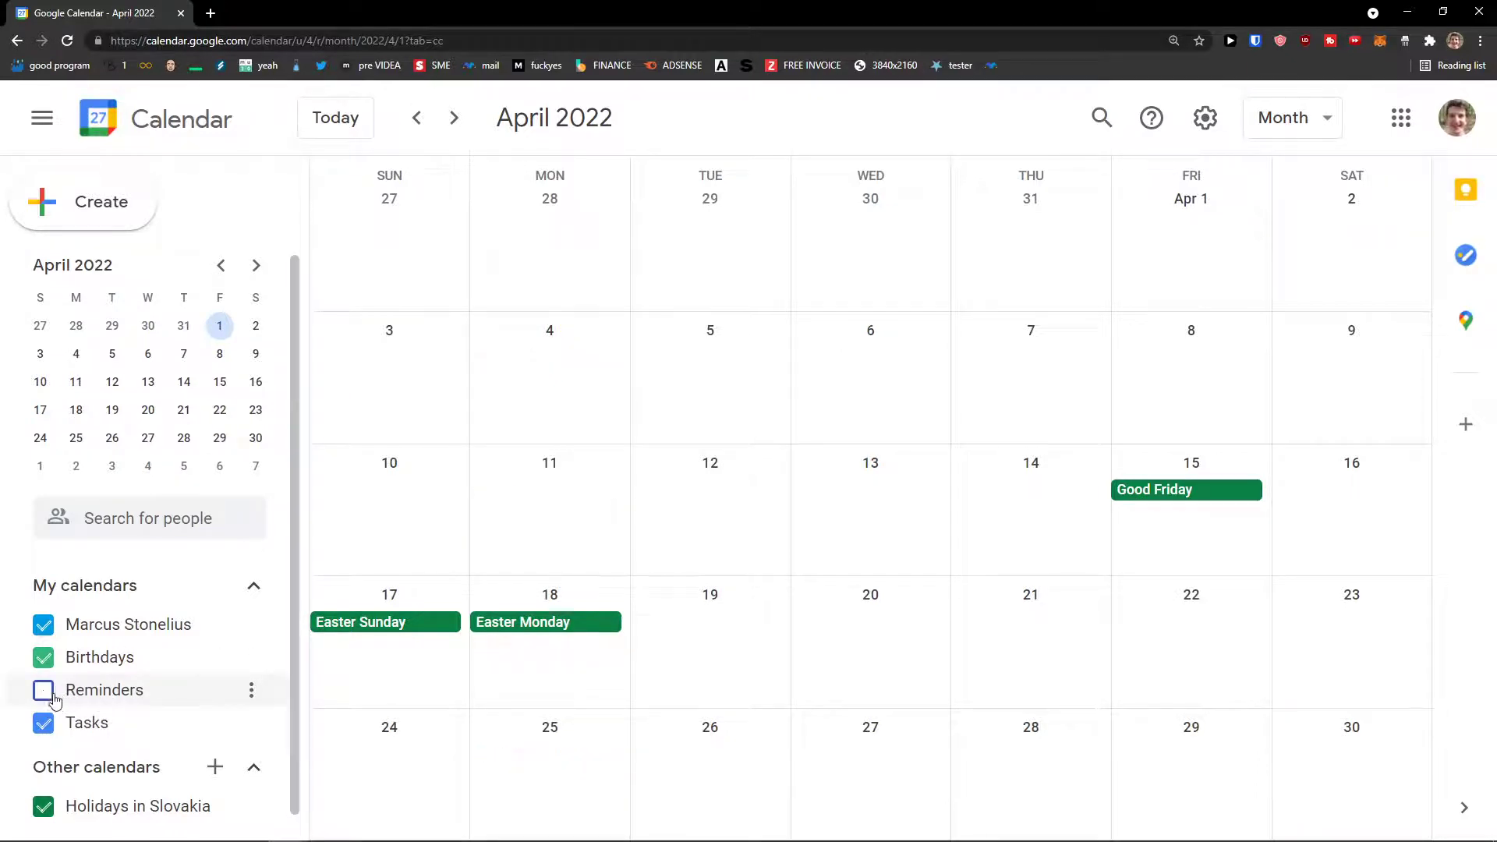
click(49, 695)
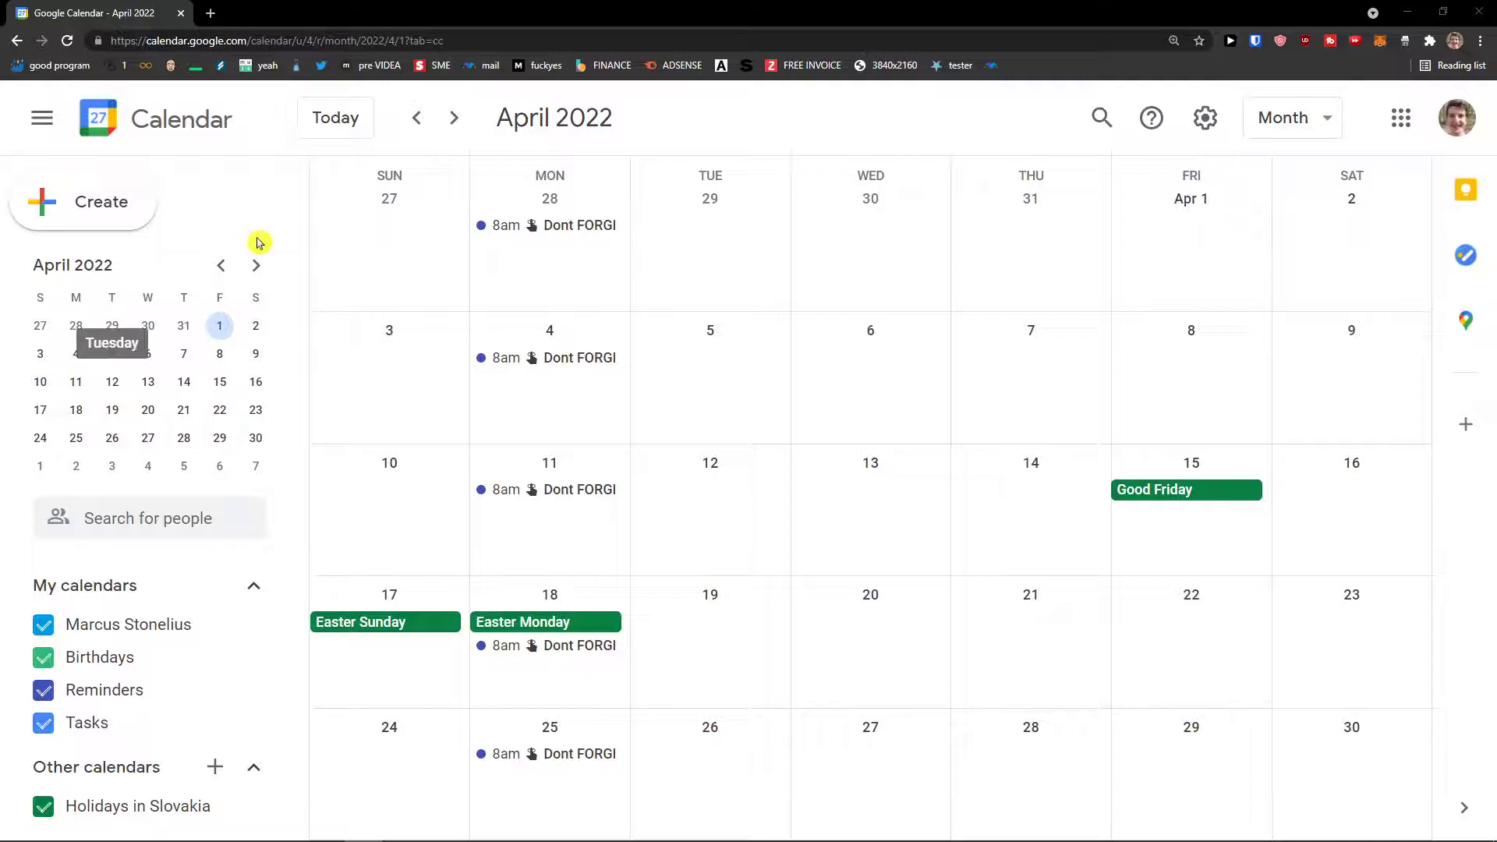
Switch to Google Contacts in another browser tab through the list of Google apps
click(211, 13)
drag(290, 7, 0, 209)
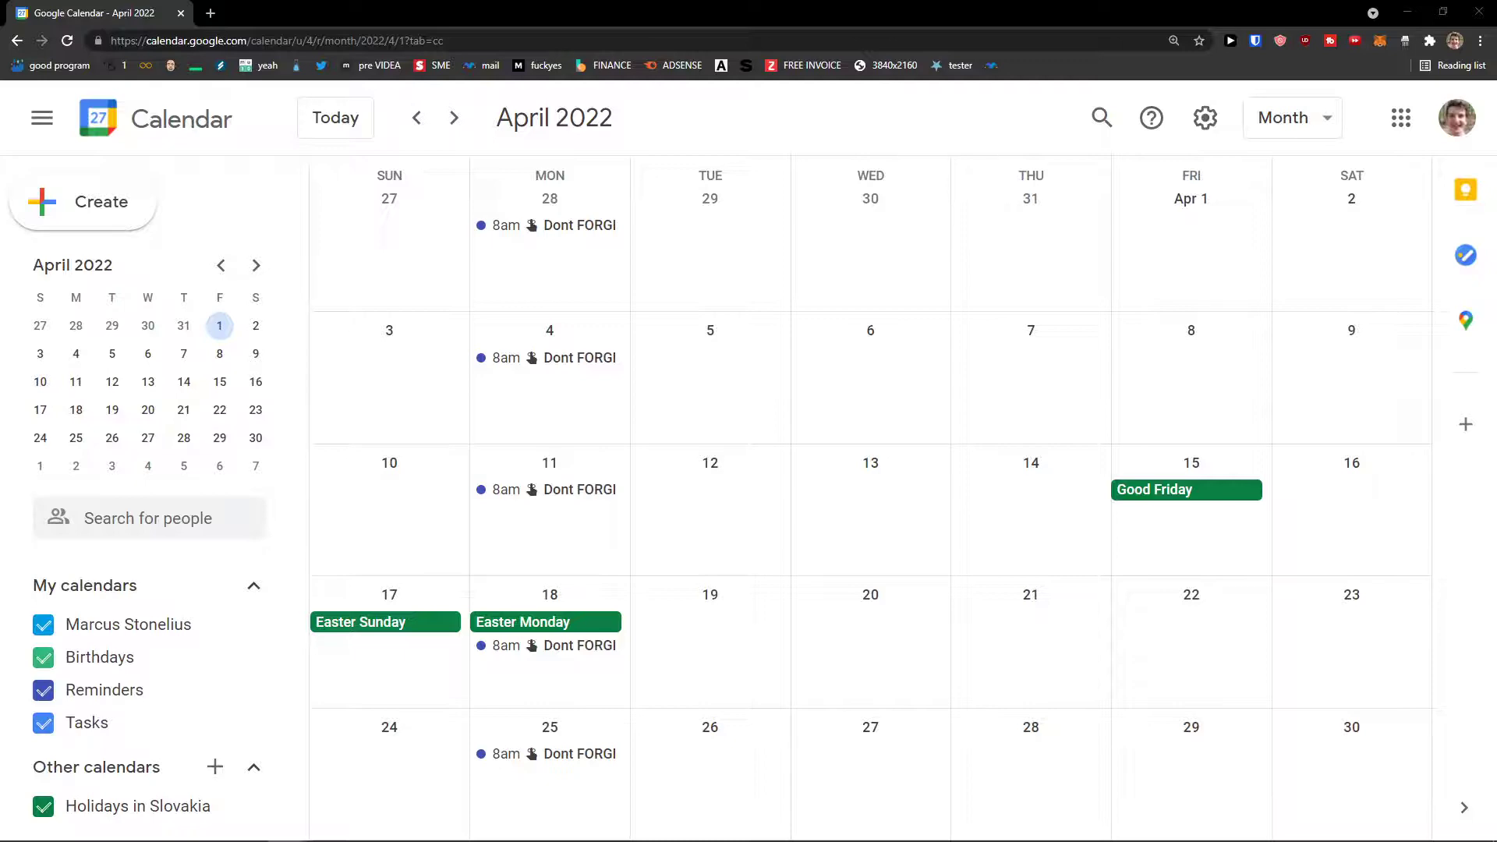
drag(468, 839, 456, 17)
click(107, 9)
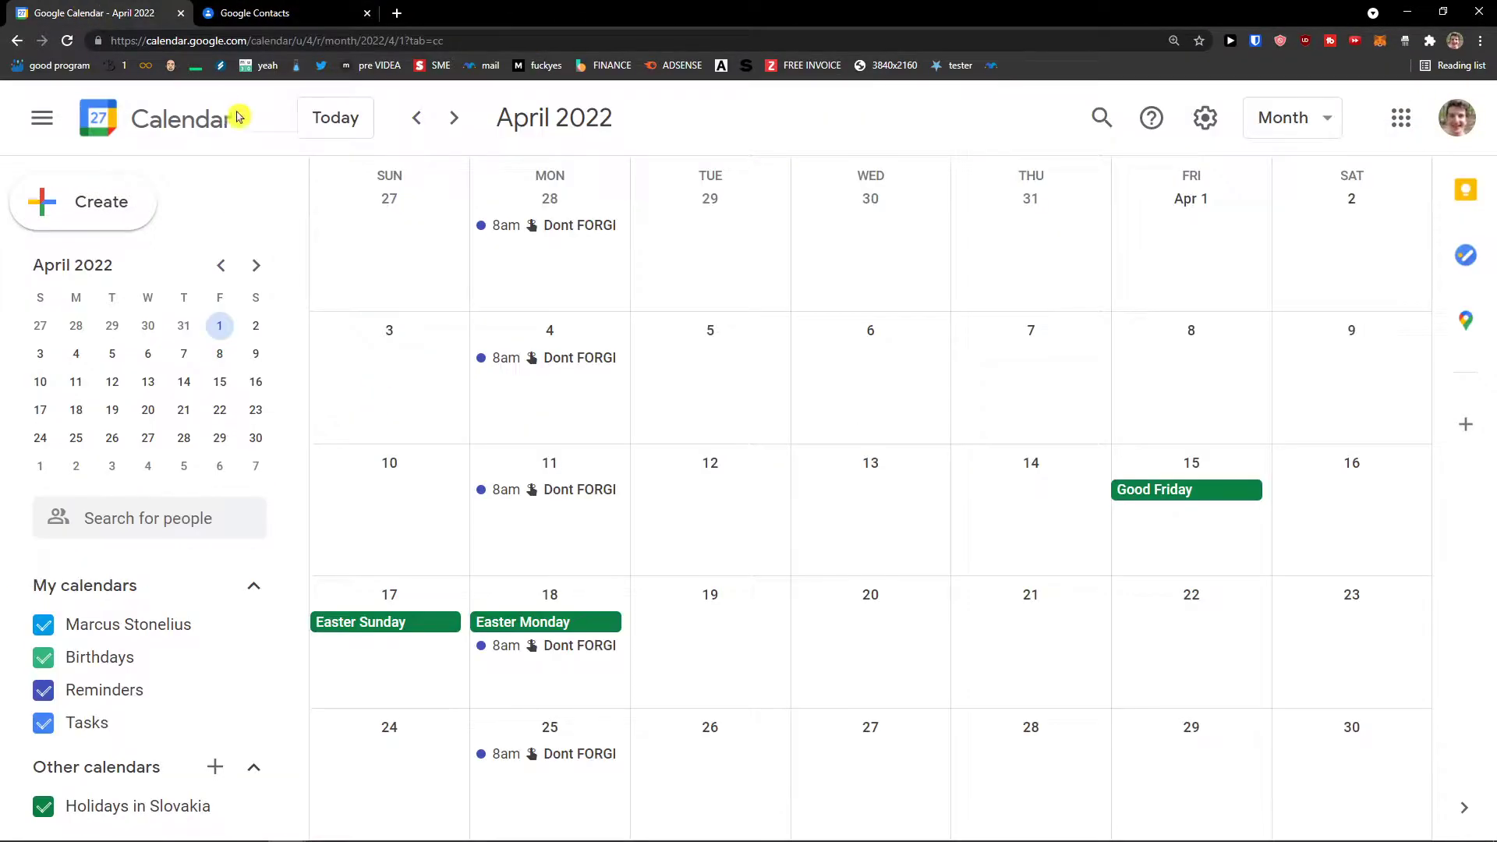
click(1401, 118)
scroll(1219, 404, down, 2)
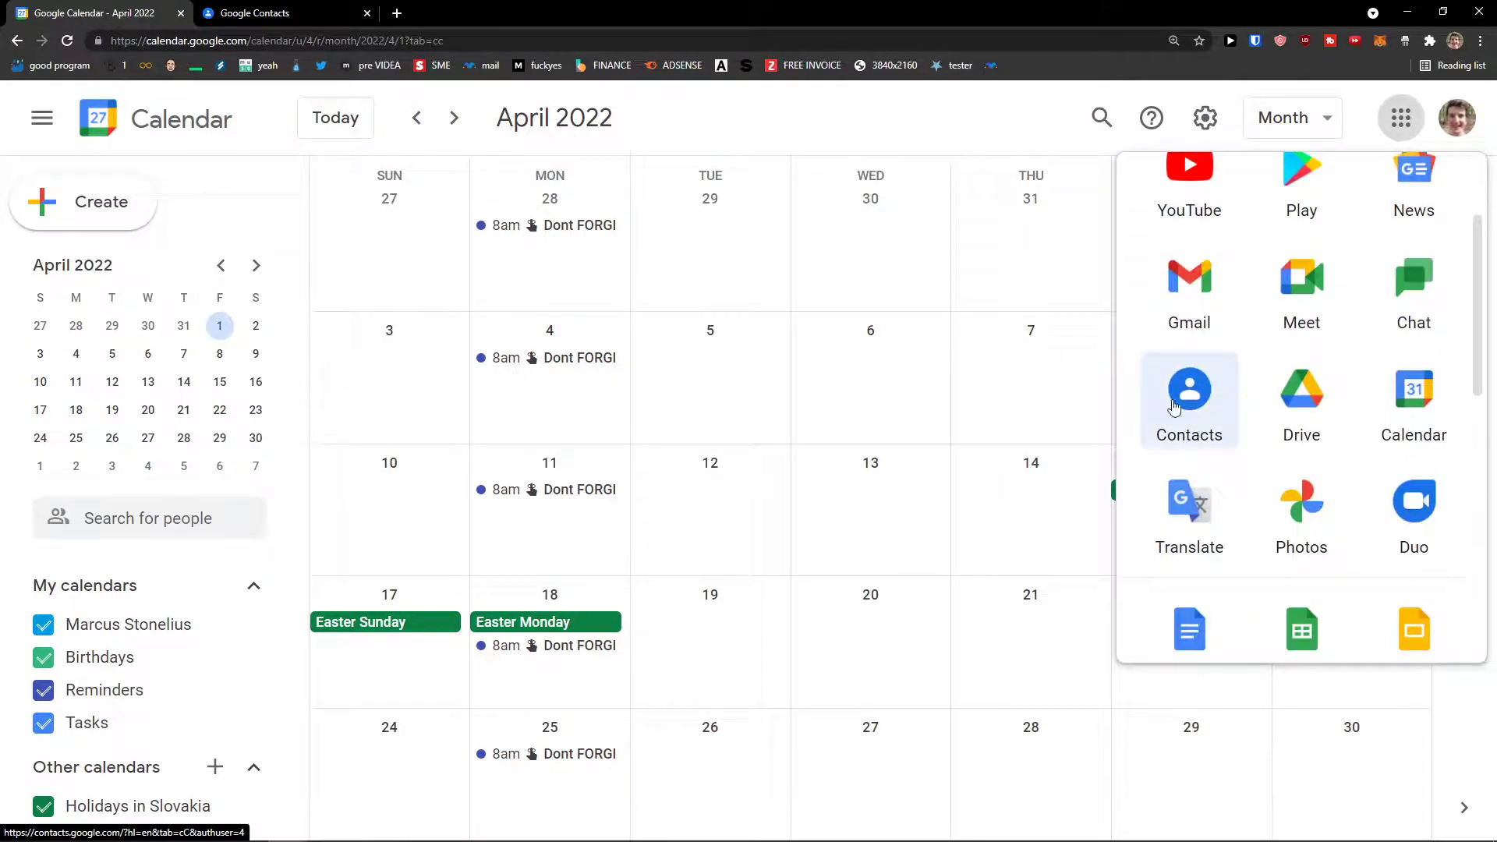
click(1231, 407)
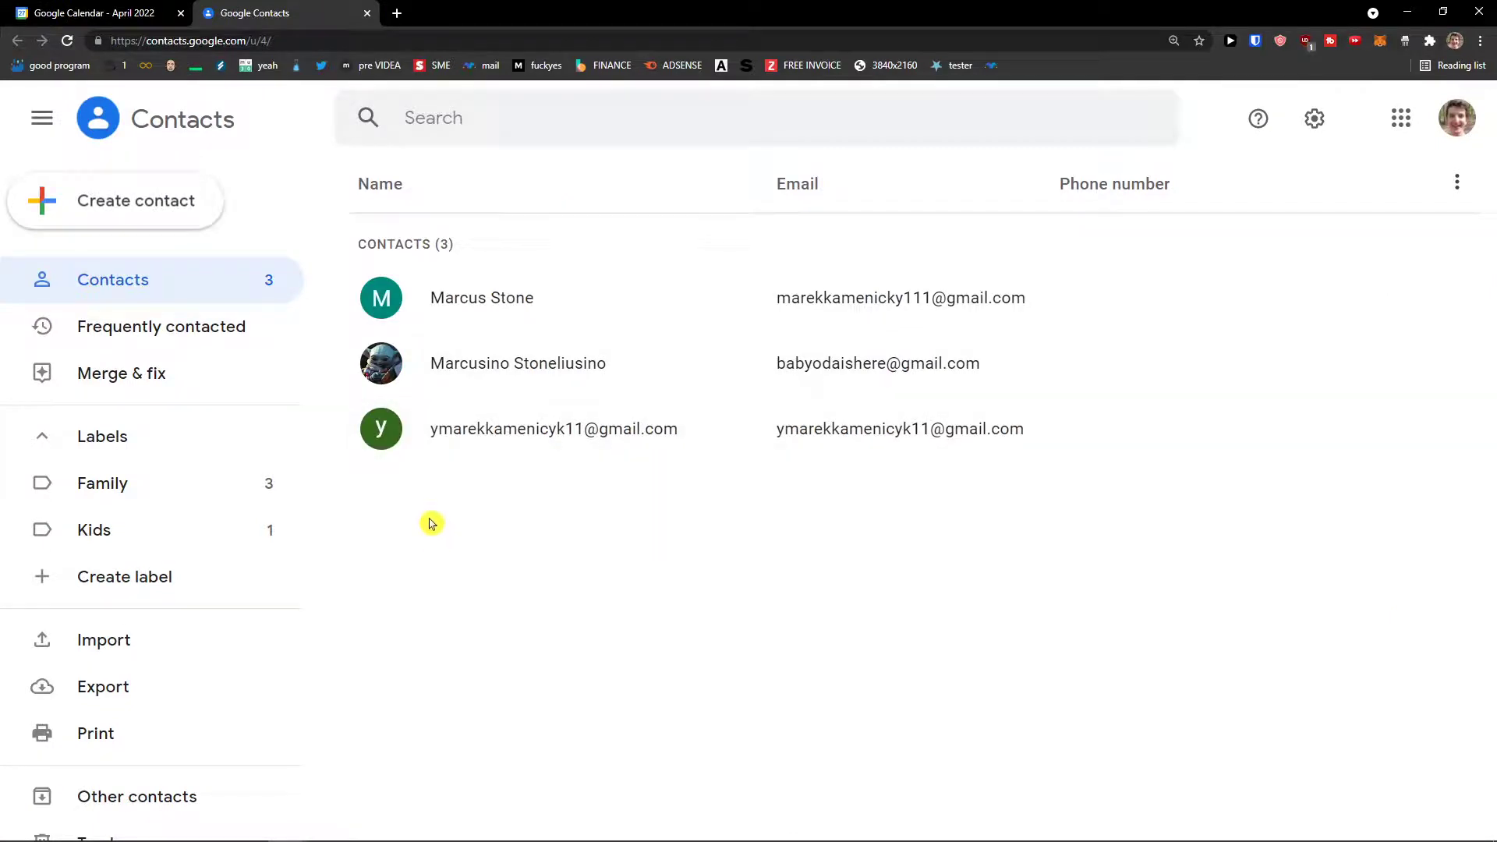
mouse_move(459, 838)
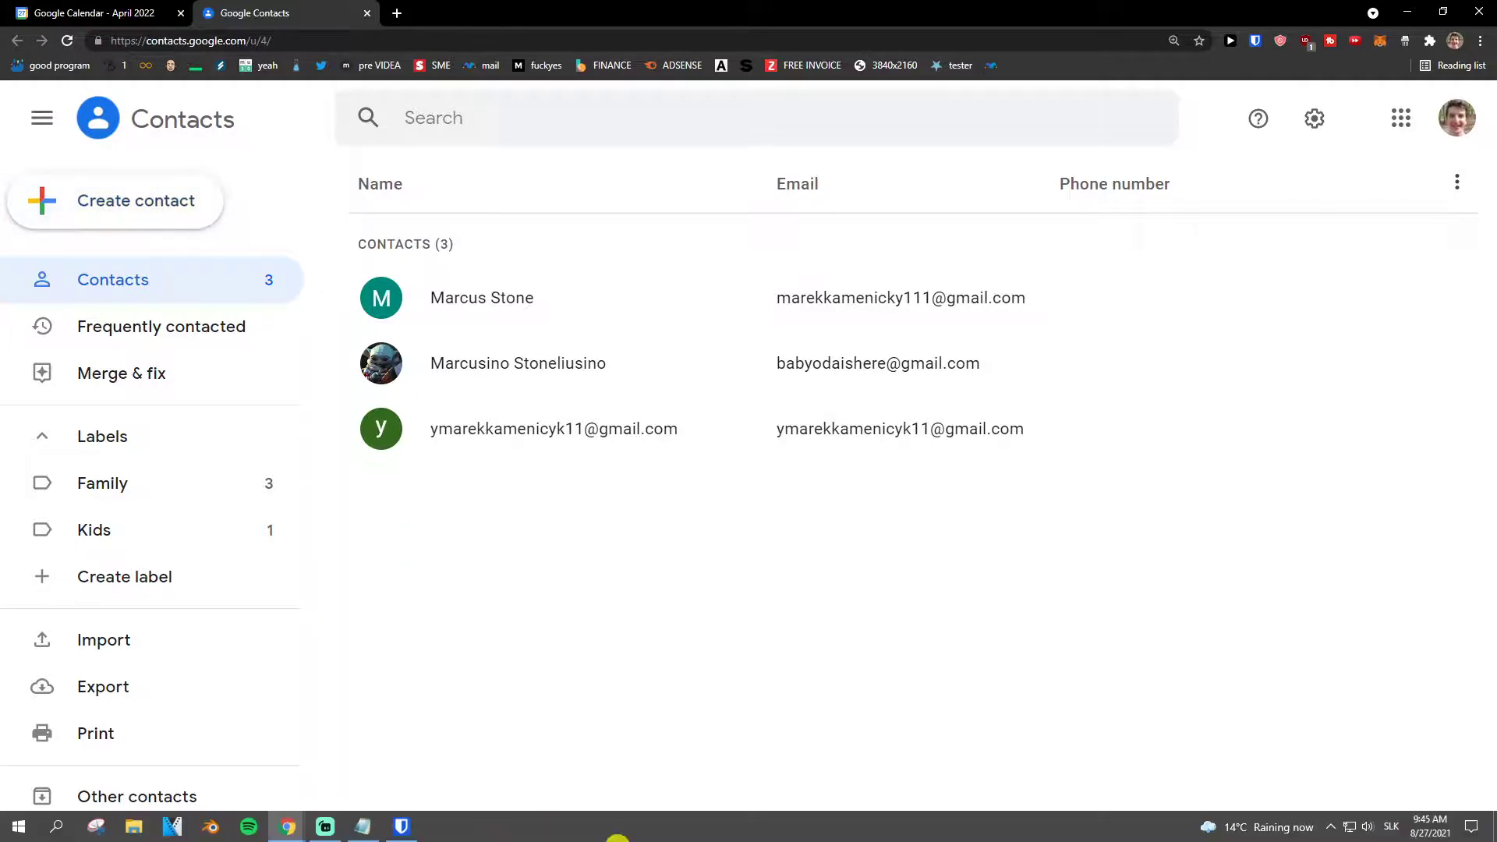
click(335, 831)
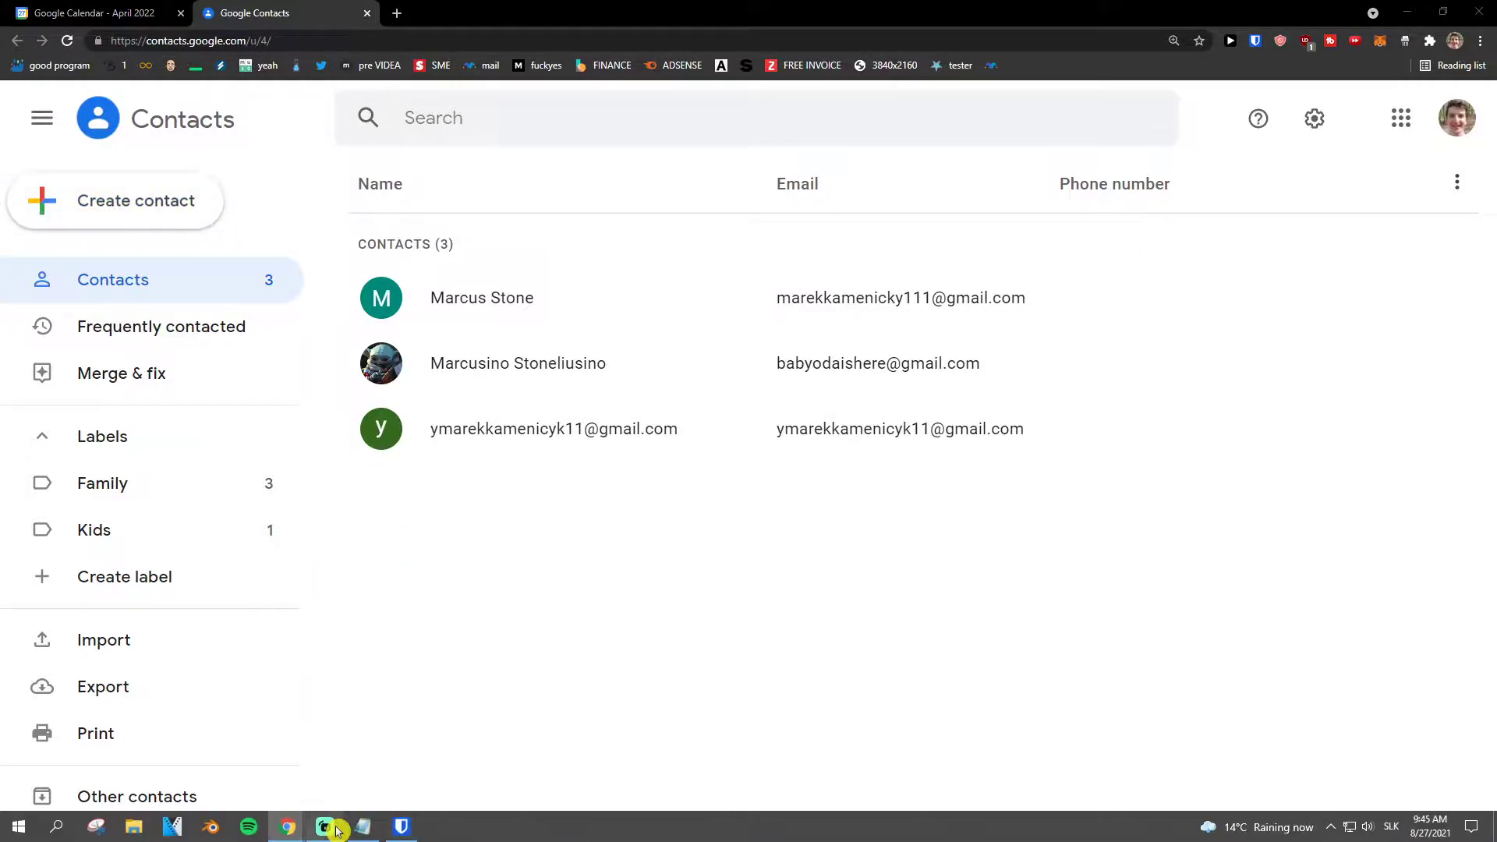
Start a new contact and fill in its first name and last name
click(161, 204)
click(161, 205)
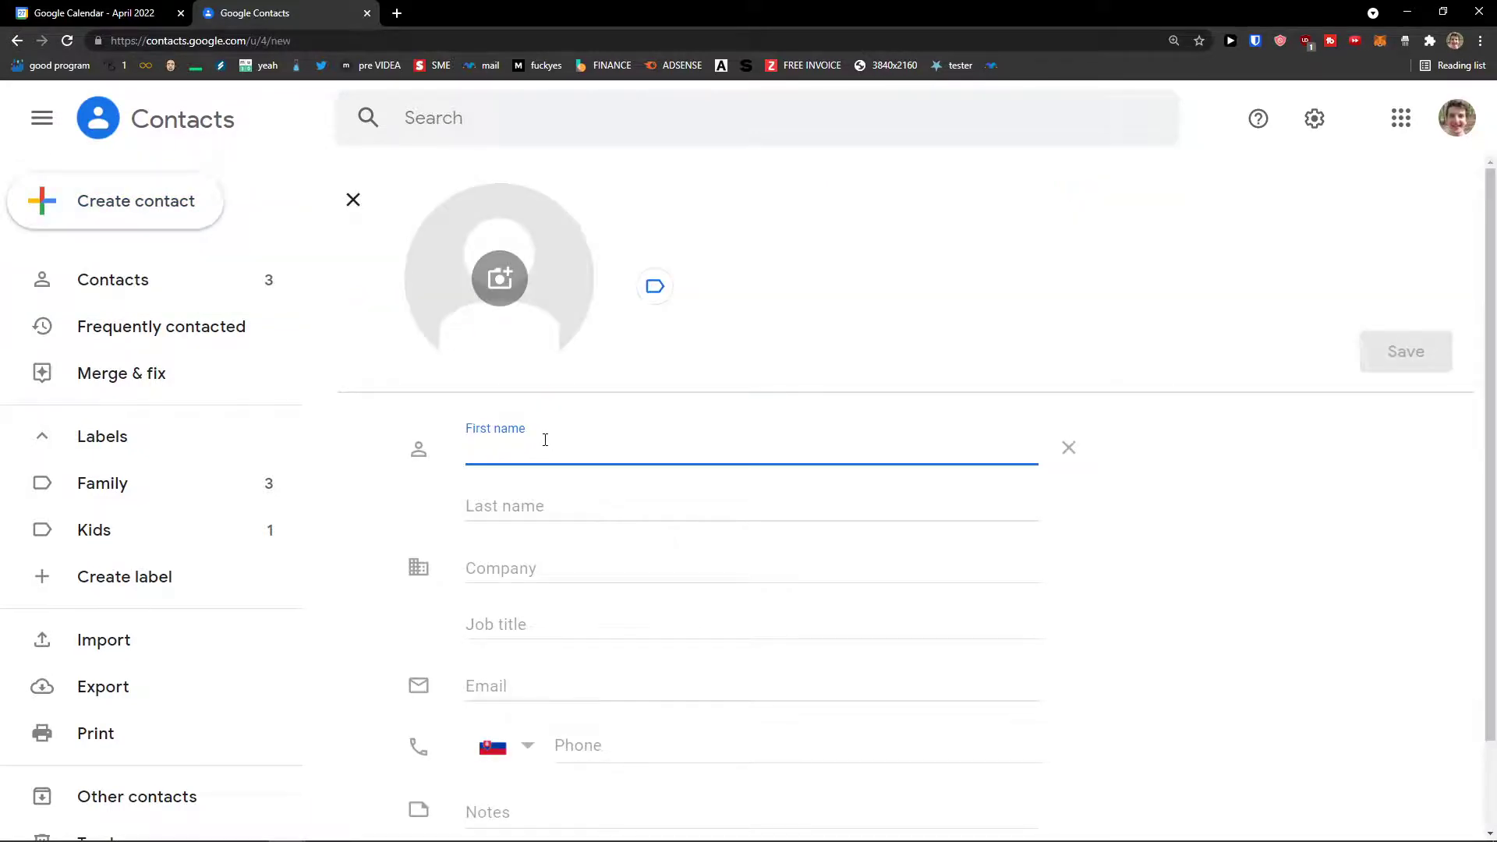
text(C)
key(BackSpace)
text(Mar)
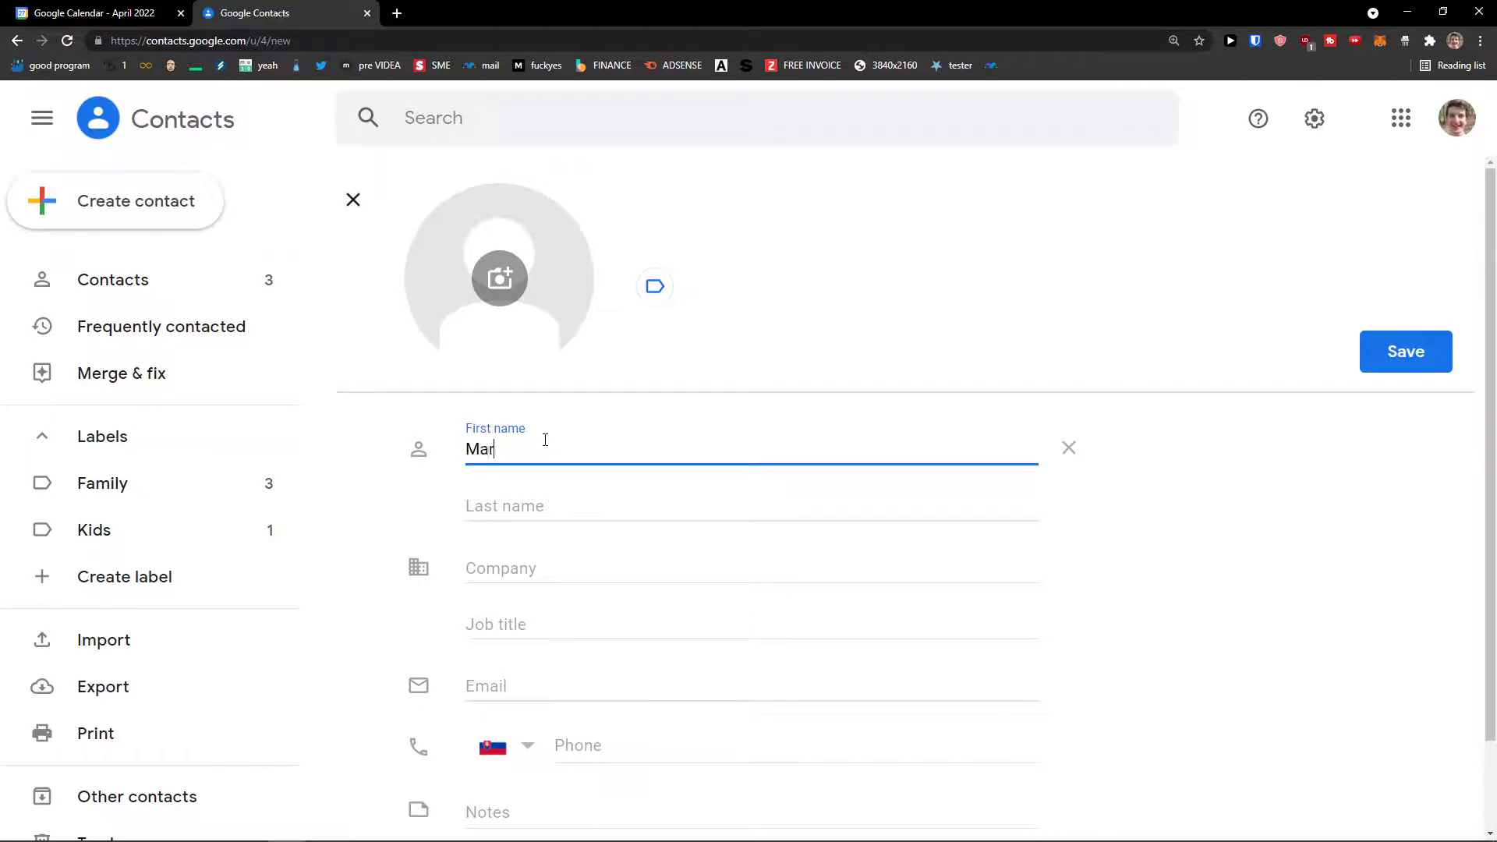
text(cus Coogle Con)
key(Tab)
text(Birthday)
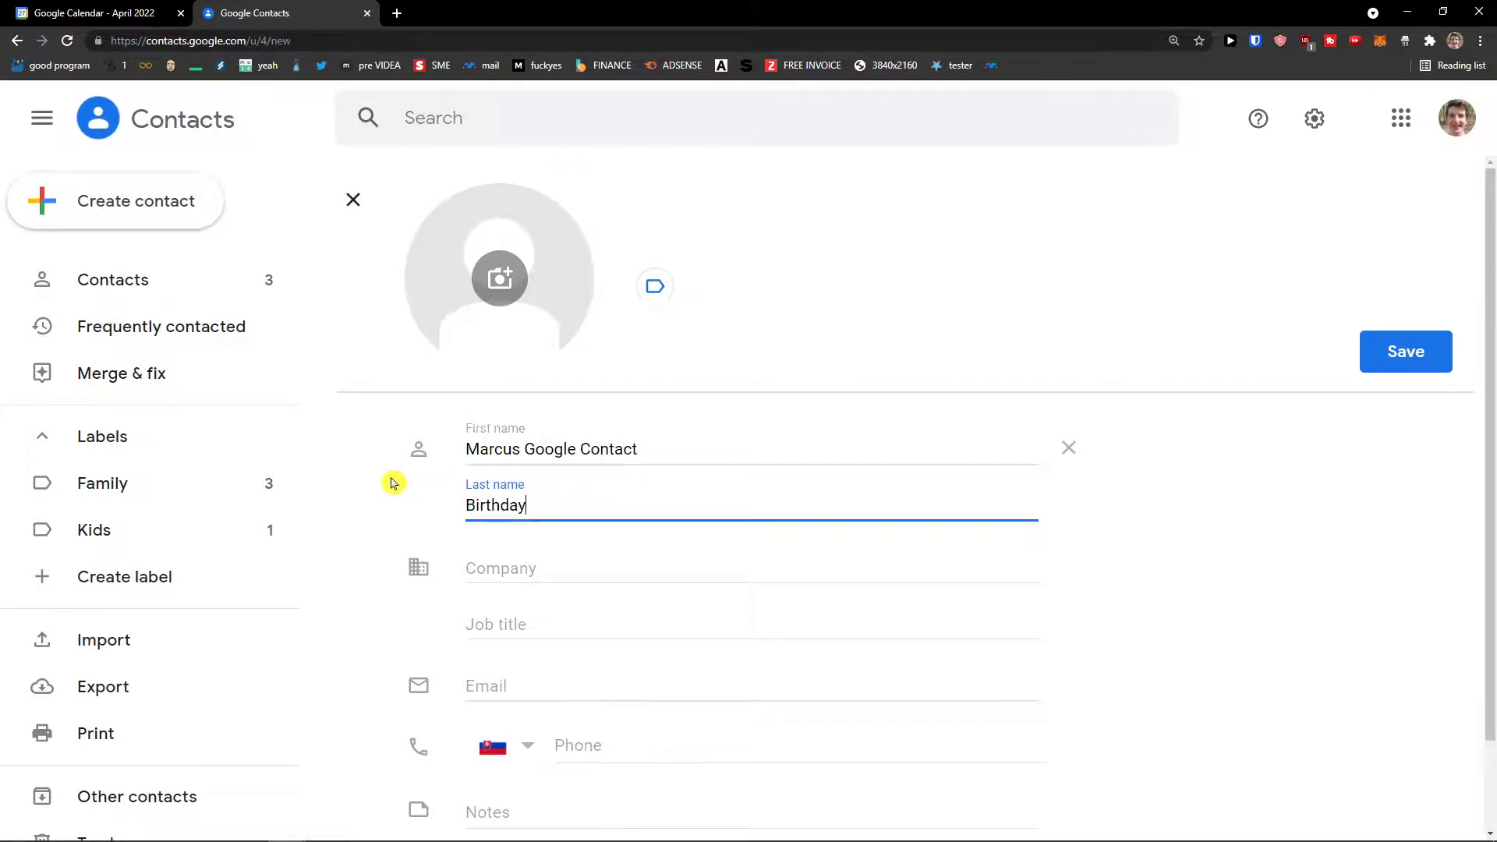
Expand the new contact's form to all fields, enter the birthday, and save the contact
scroll(386, 480, down, 2)
click(468, 769)
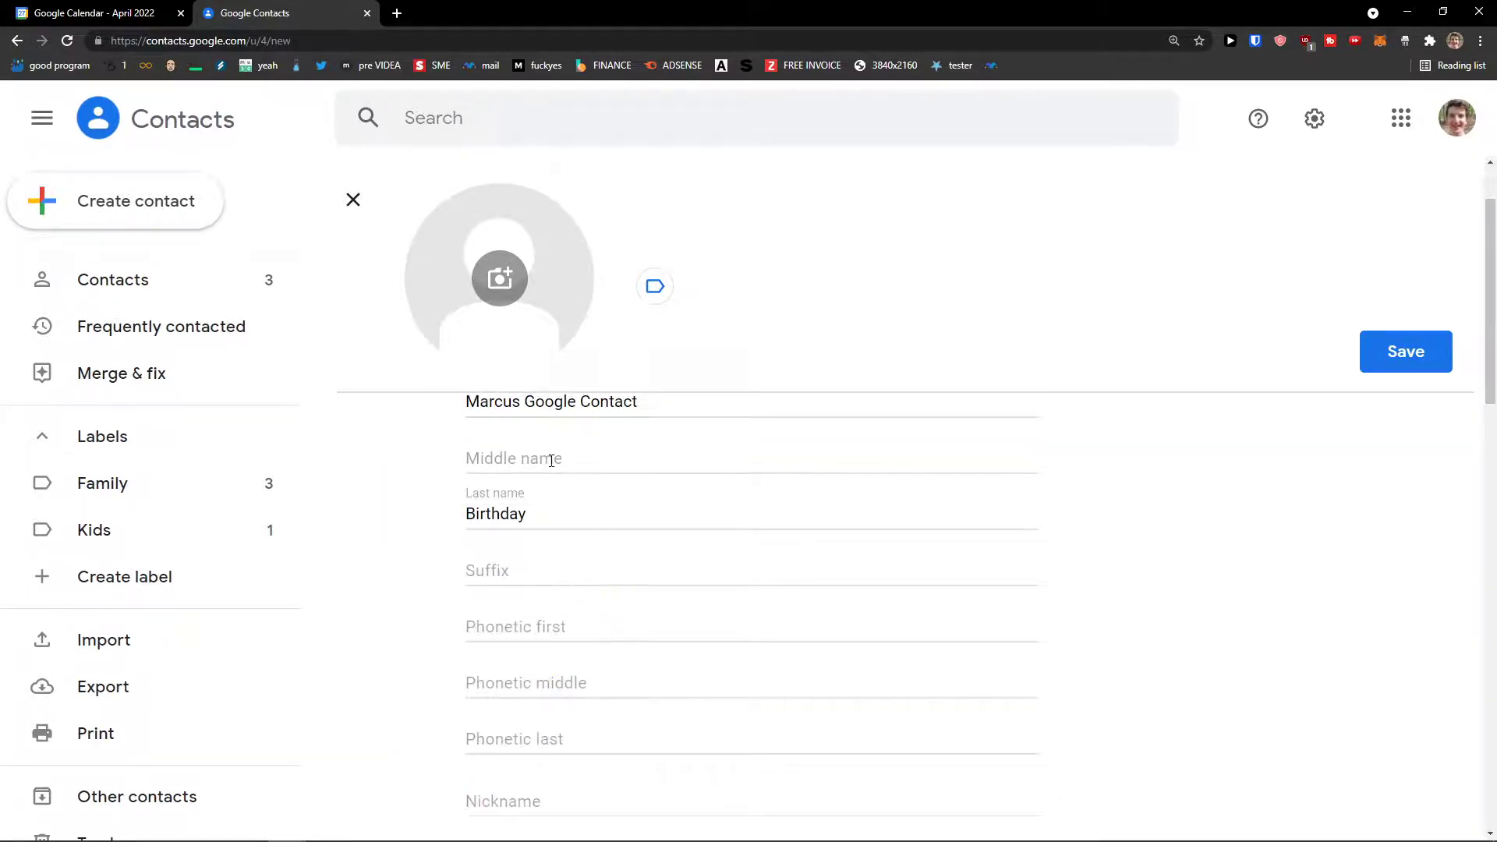
scroll(538, 483, down, 5)
scroll(508, 529, down, 6)
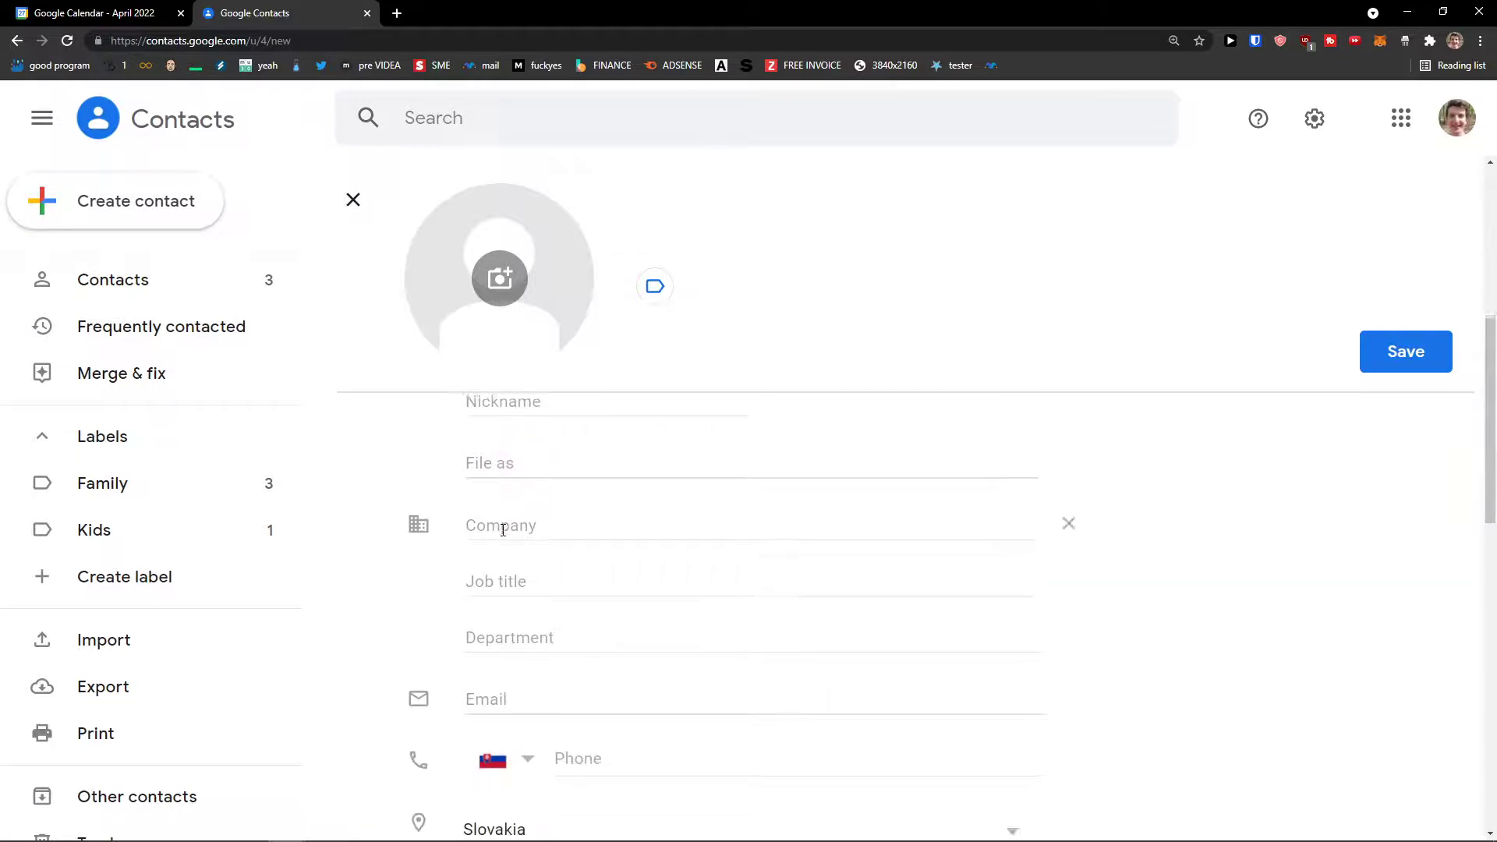
scroll(500, 536, down, 3)
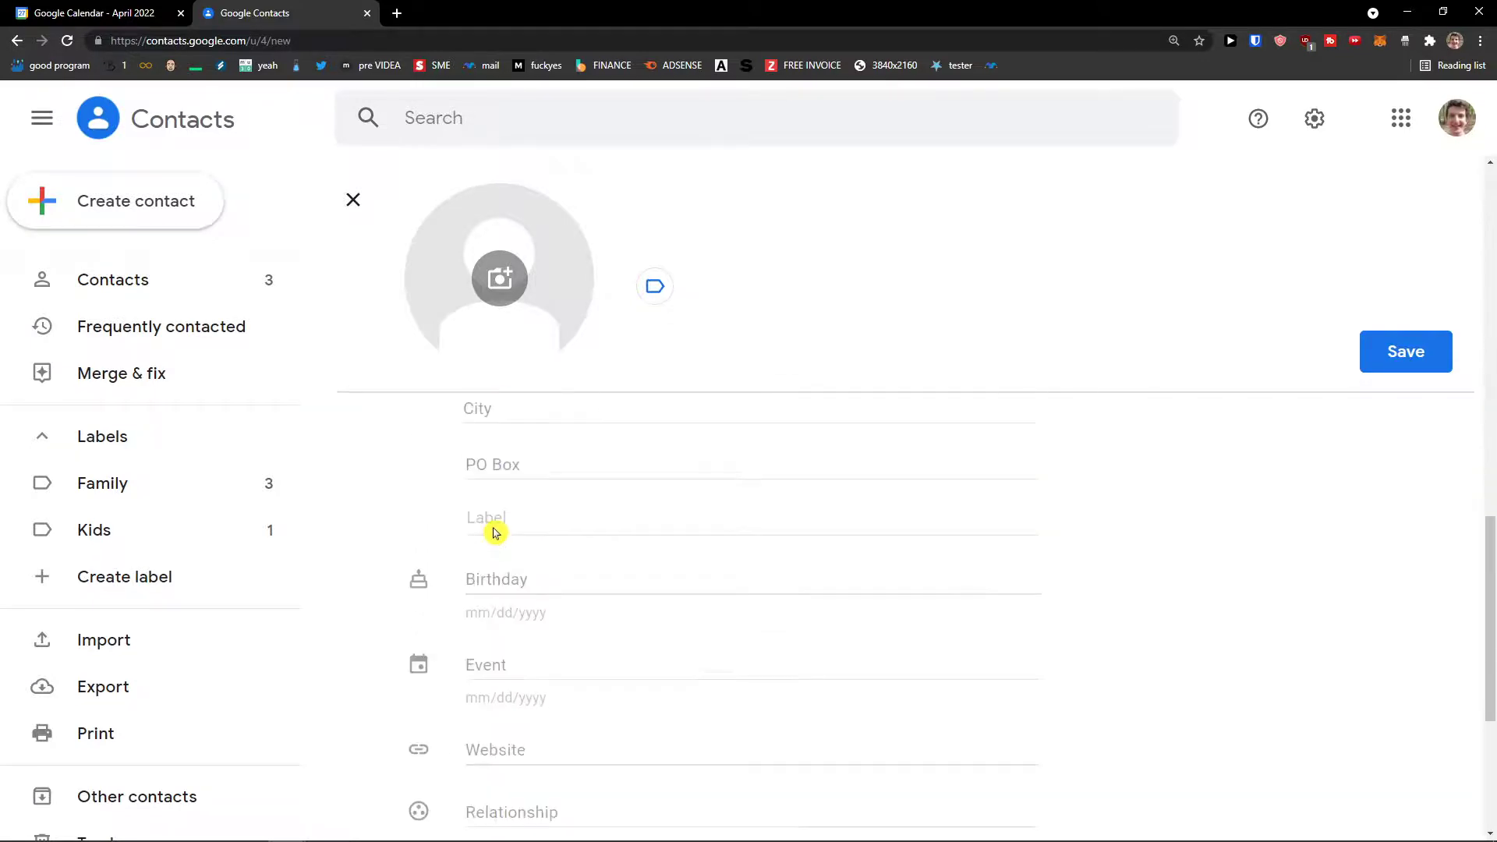
click(499, 542)
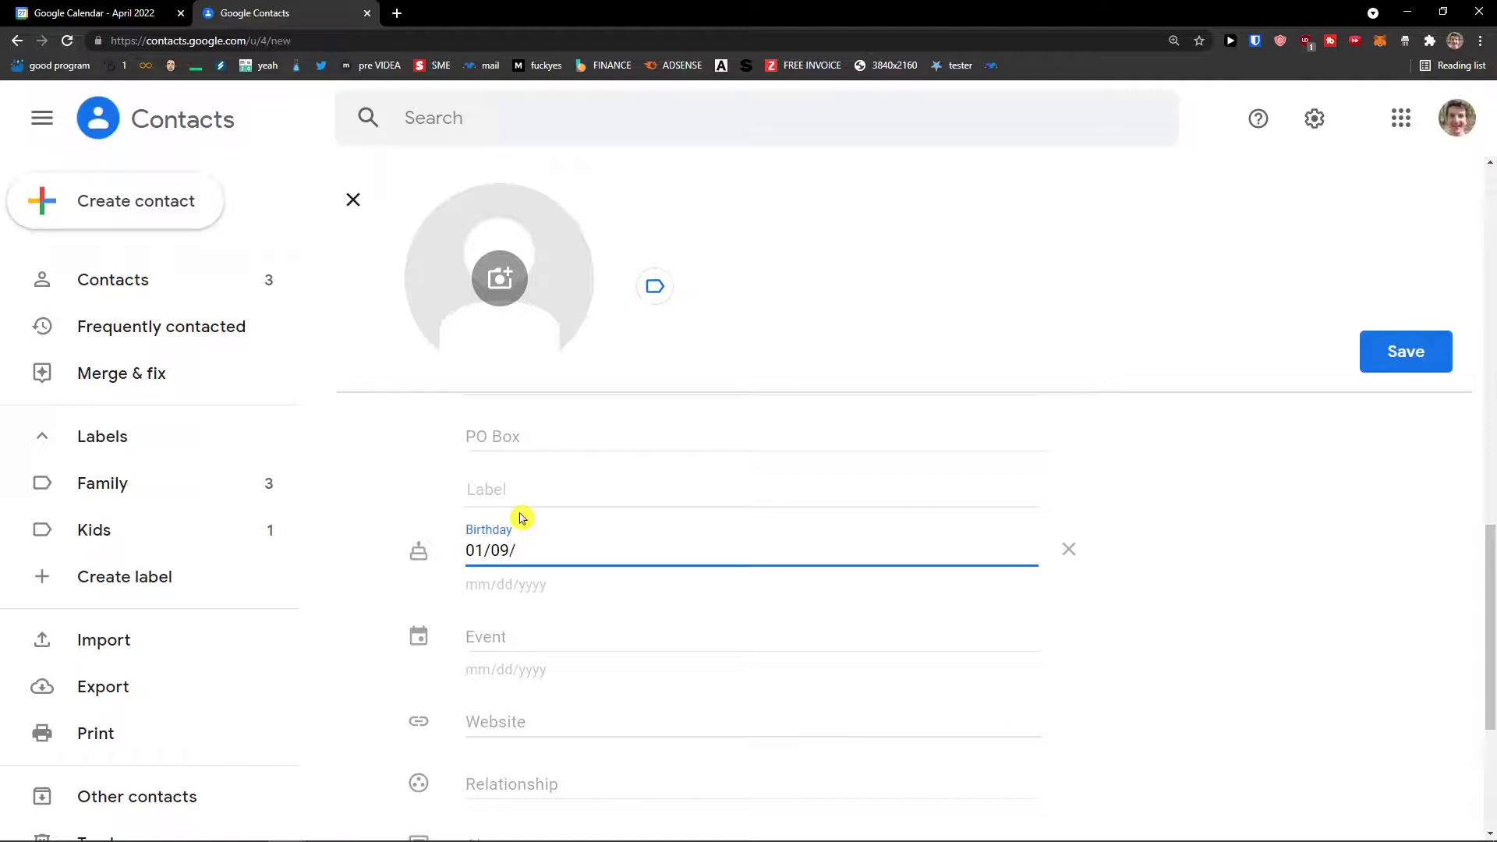
text(996)
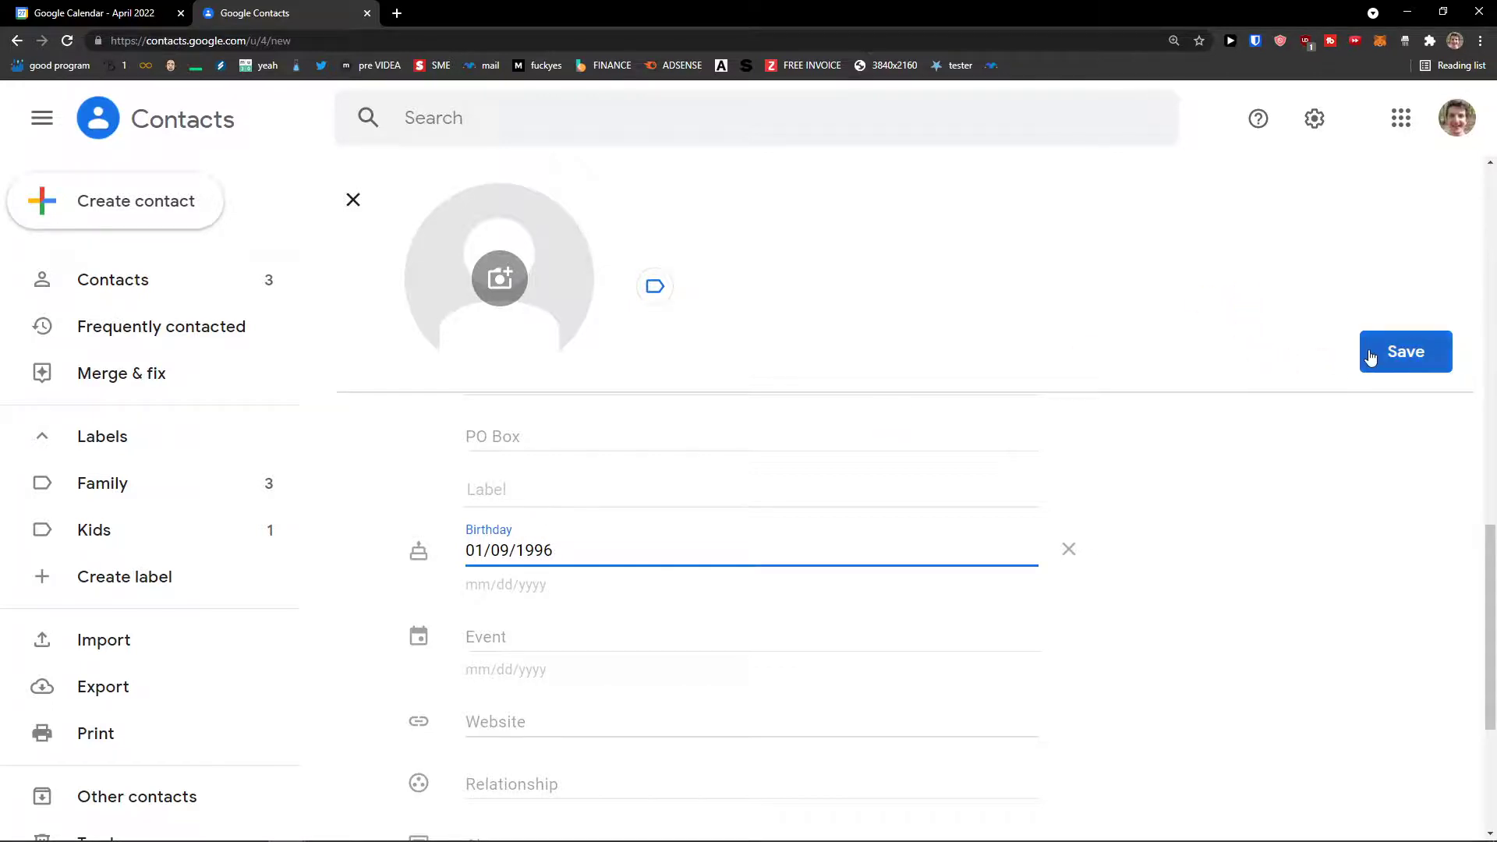
click(1398, 351)
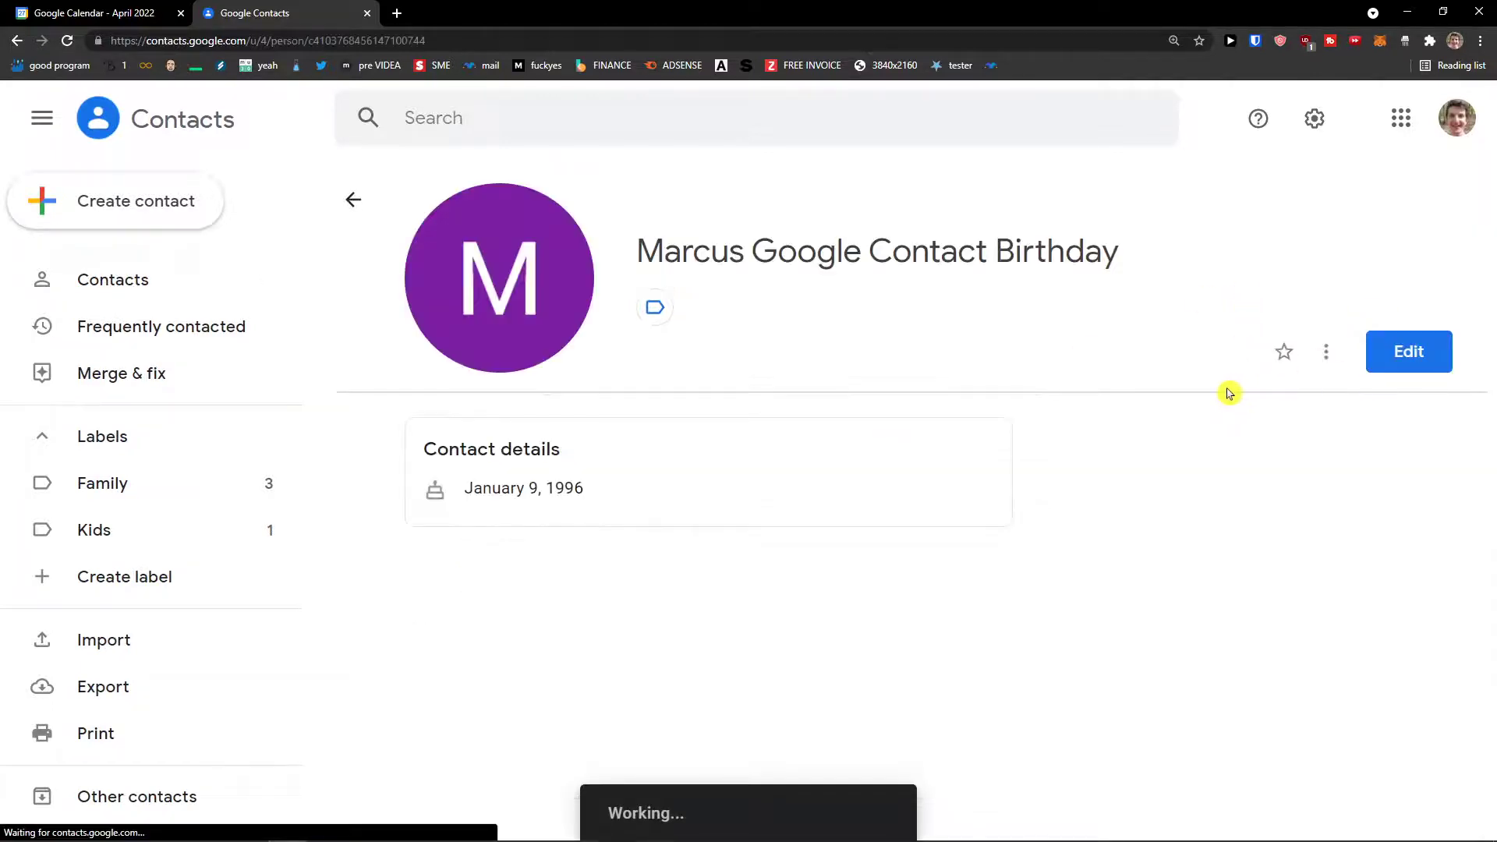
Check the saved contact's birthday, then correct its month and save the contact
double_click(527, 489)
drag(528, 489, 577, 488)
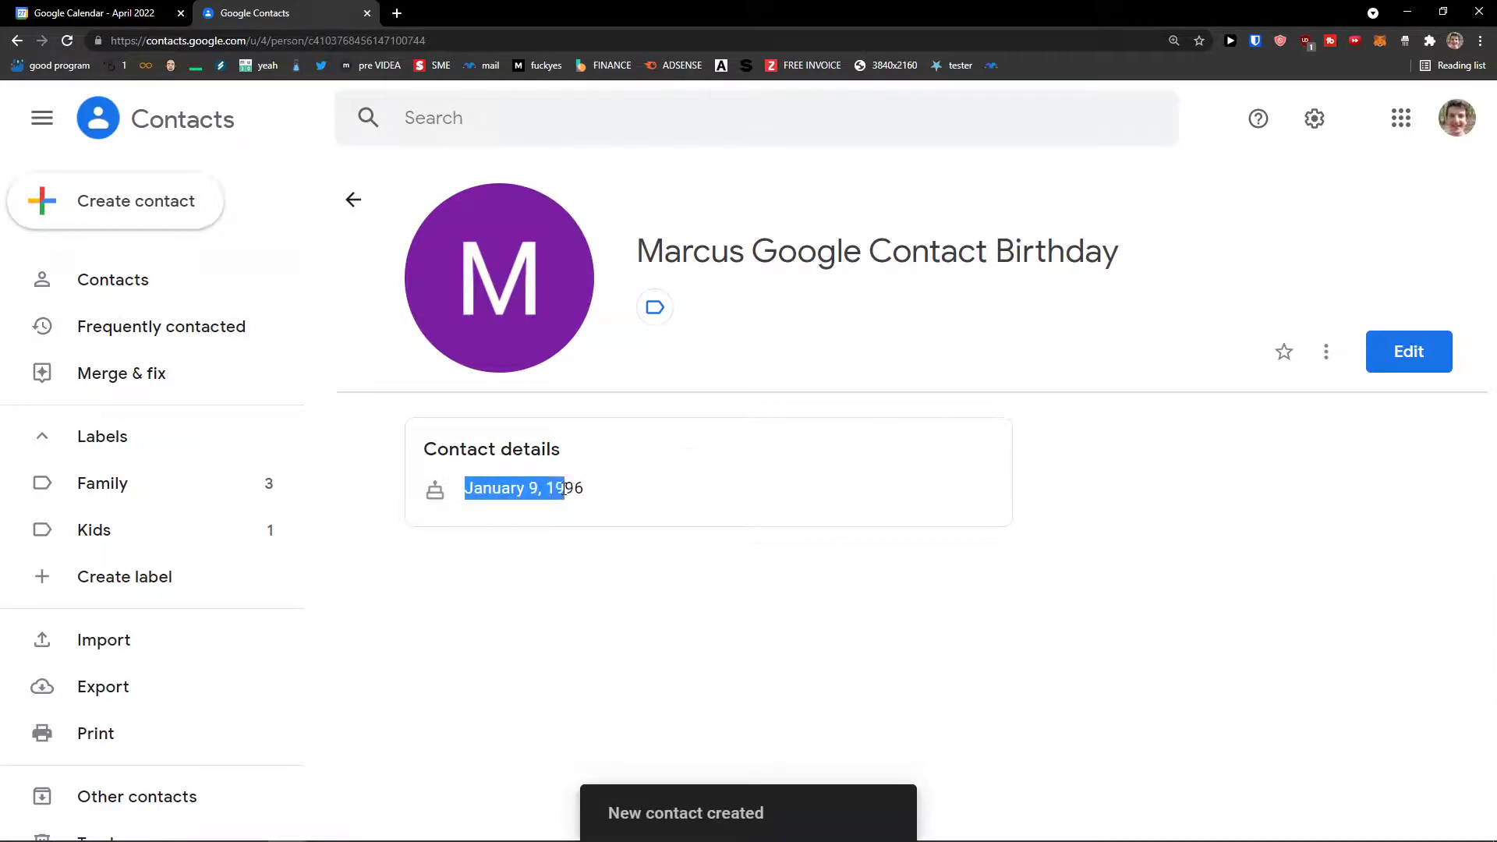
click(583, 488)
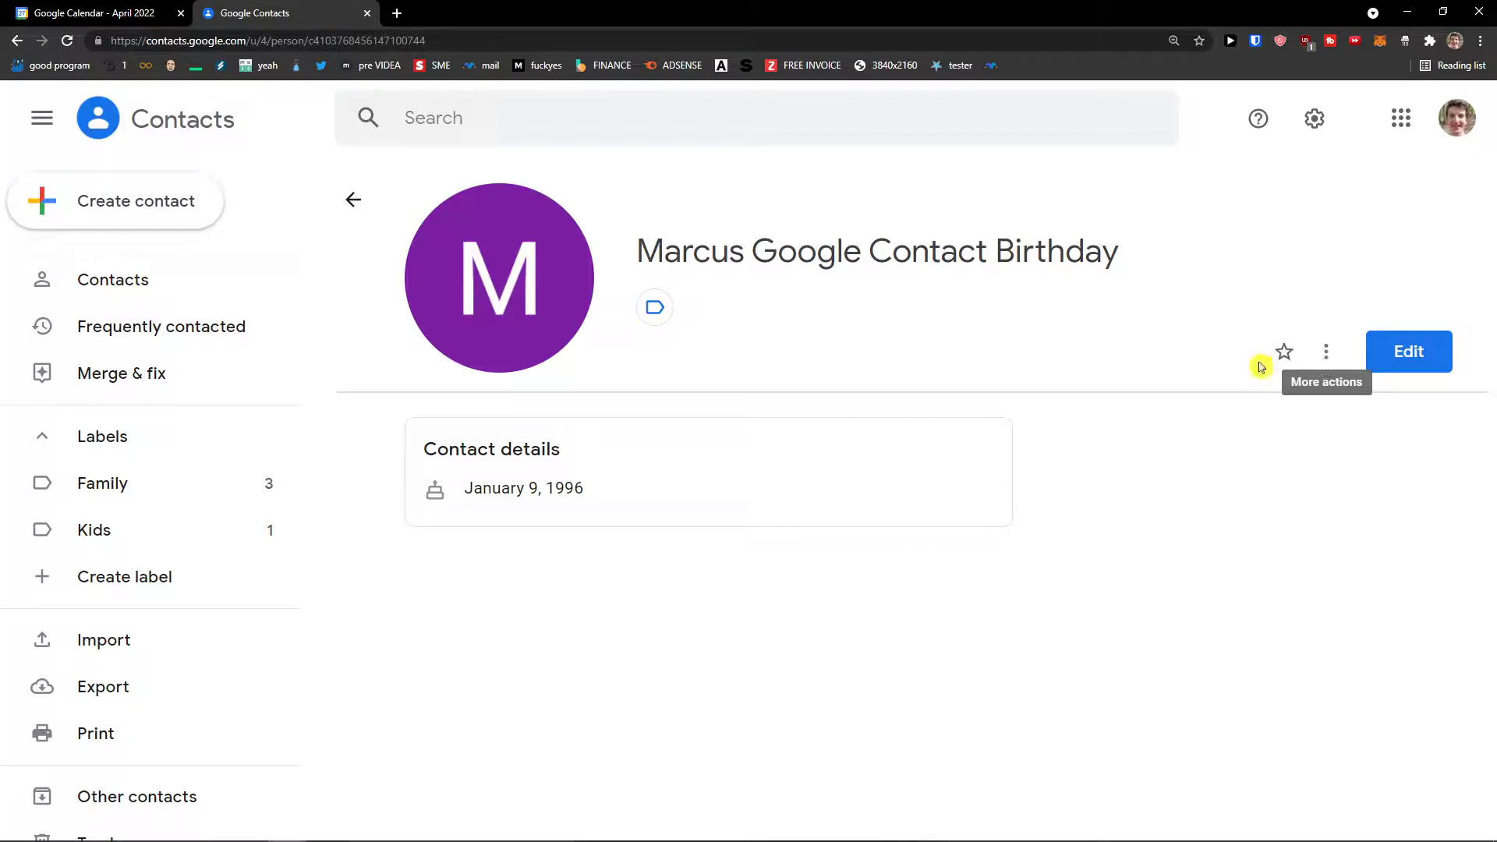
click(1327, 352)
click(1425, 367)
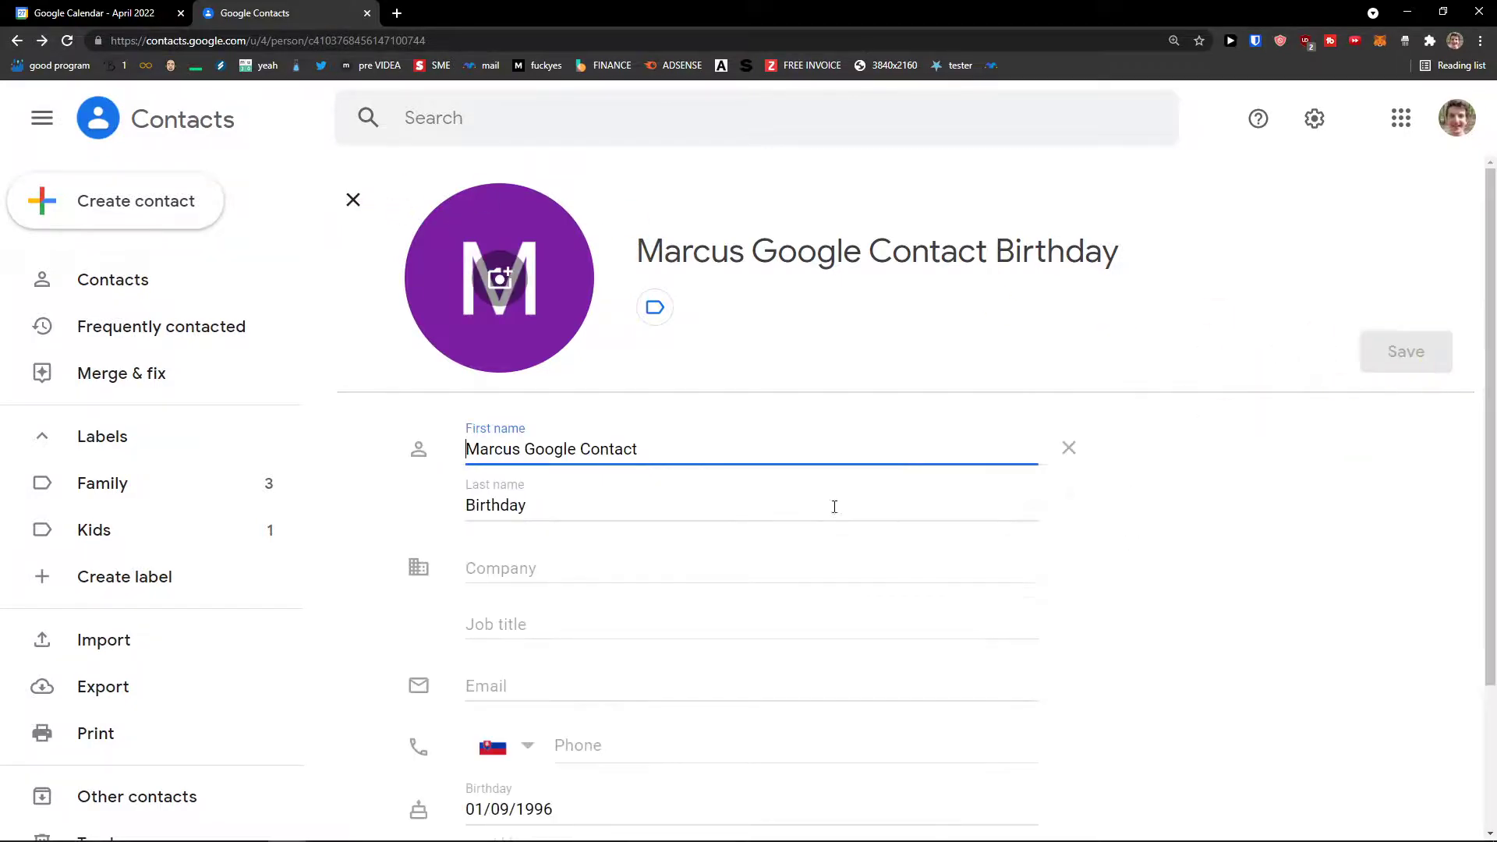
scroll(833, 505, down, 2)
drag(484, 622, 477, 621)
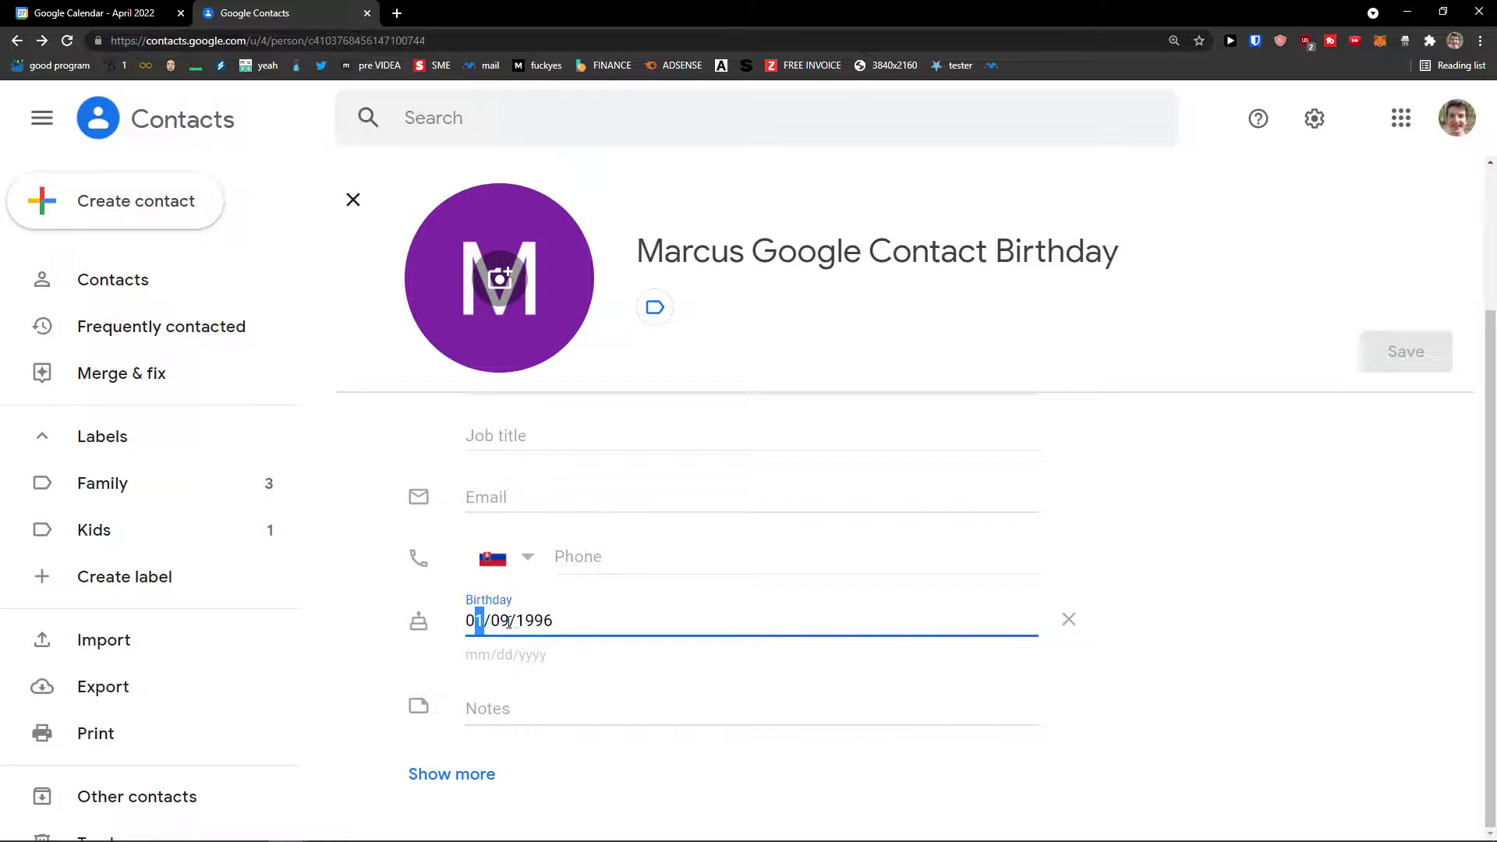
click(508, 622)
key(BackSpace)
text(9)
click(1395, 353)
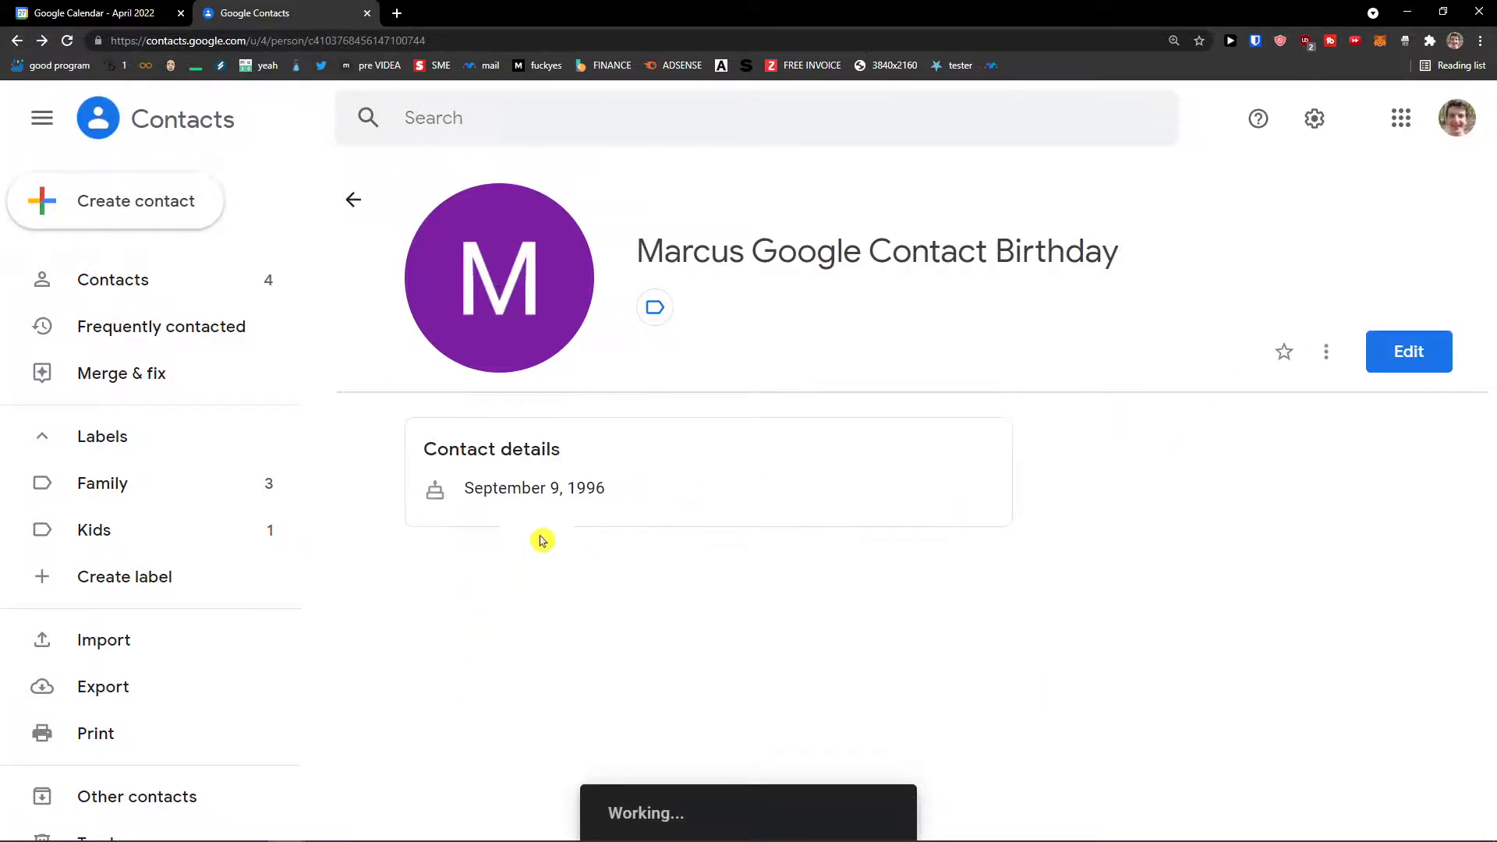
Edit the contact again to correct the day of its birthday, and save the change
click(1410, 351)
scroll(501, 685, down, 3)
double_click(501, 621)
text(01/1996)
click(1397, 369)
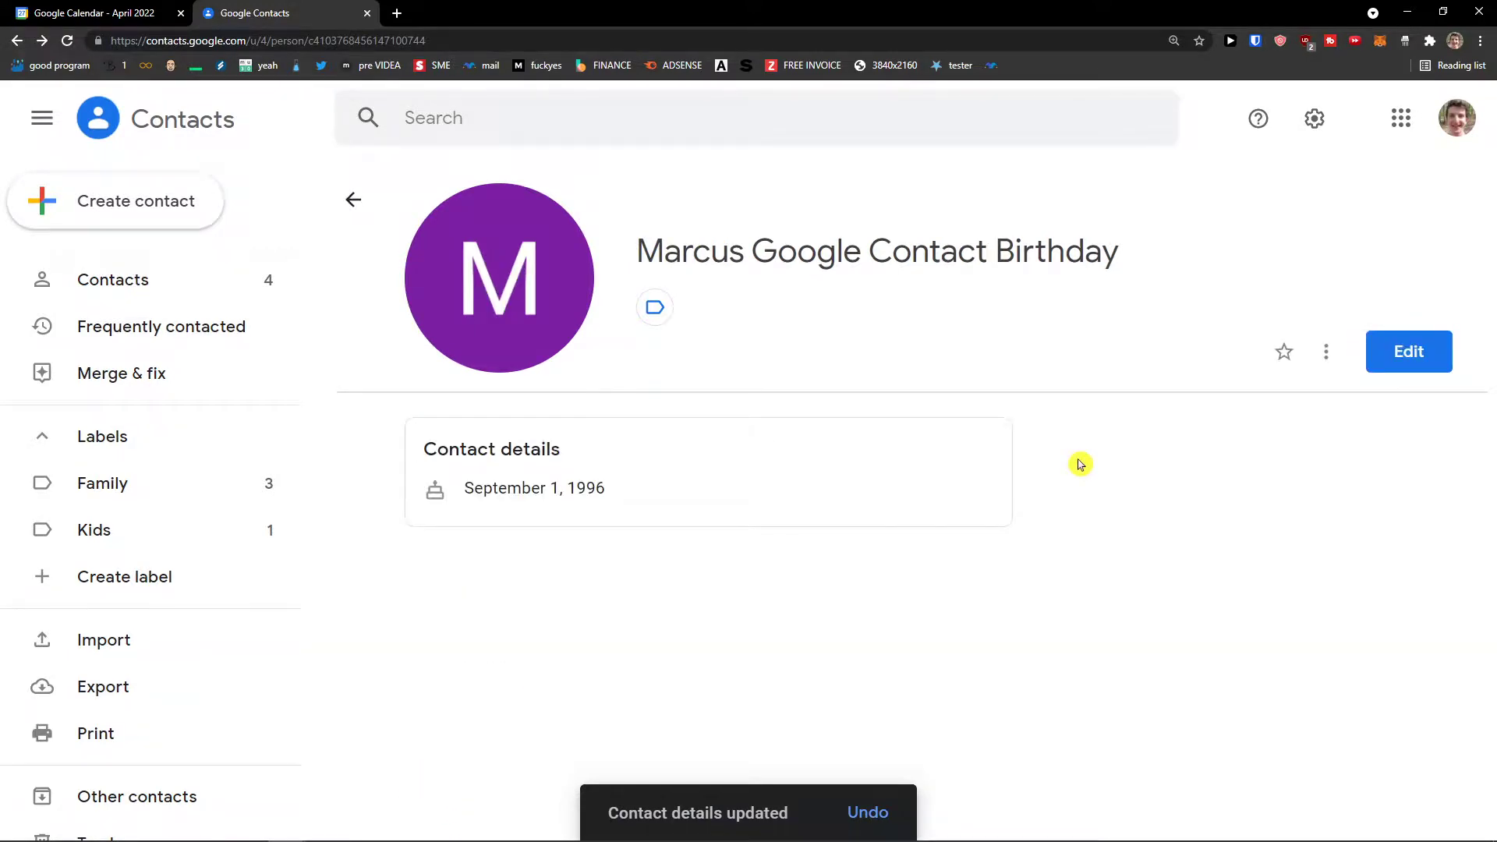
Switch back to Google Calendar, browse to September 2022, and reload the page to load the contact's birthday
click(93, 13)
key(p)
key(n)
key(p)
key(p)
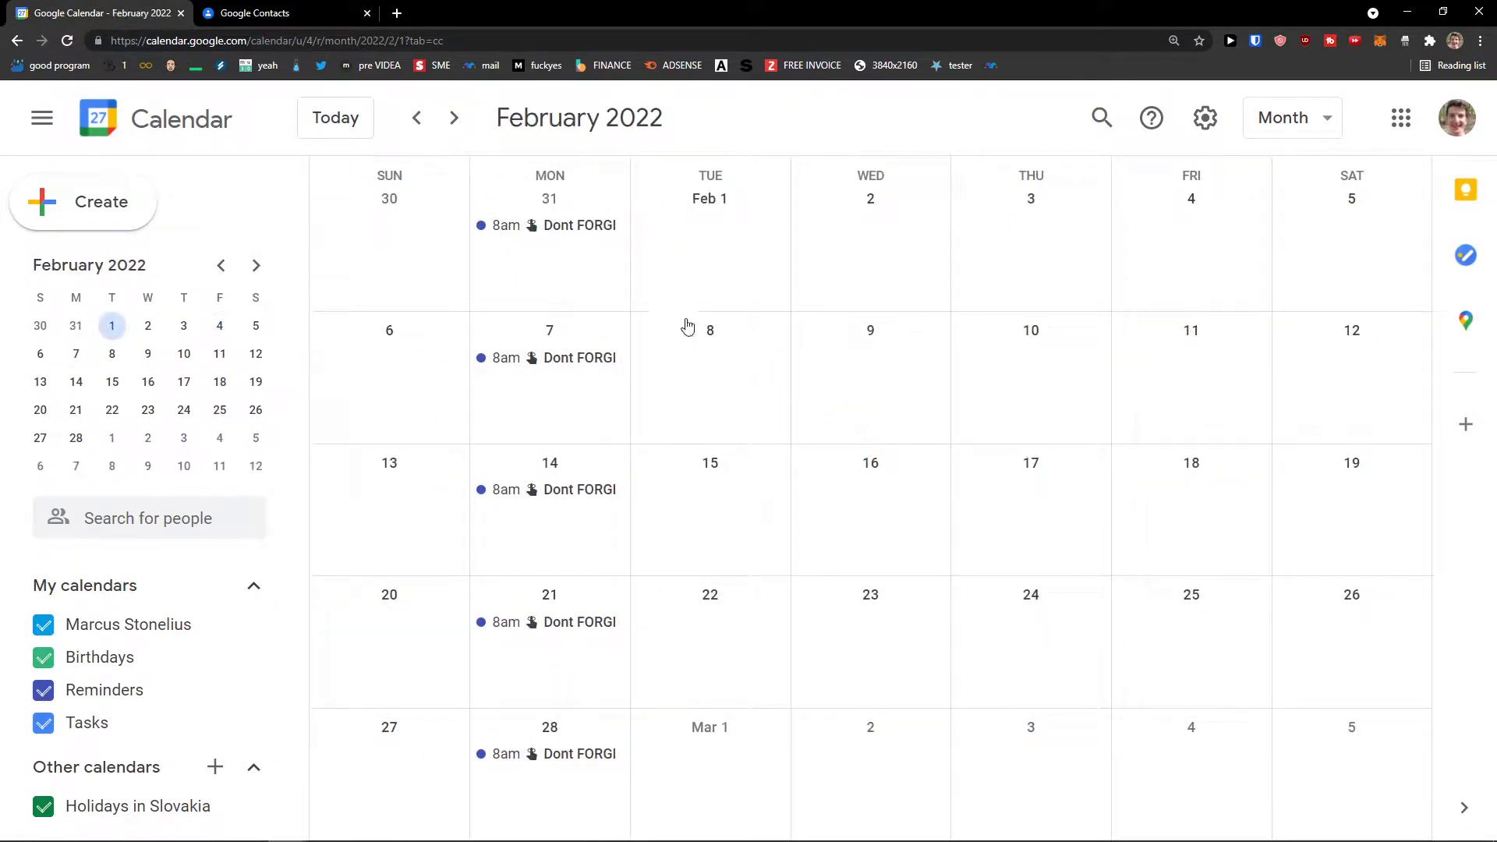
click(456, 119)
click(456, 119)
click(460, 120)
click(460, 120)
click(454, 118)
click(455, 118)
click(455, 118)
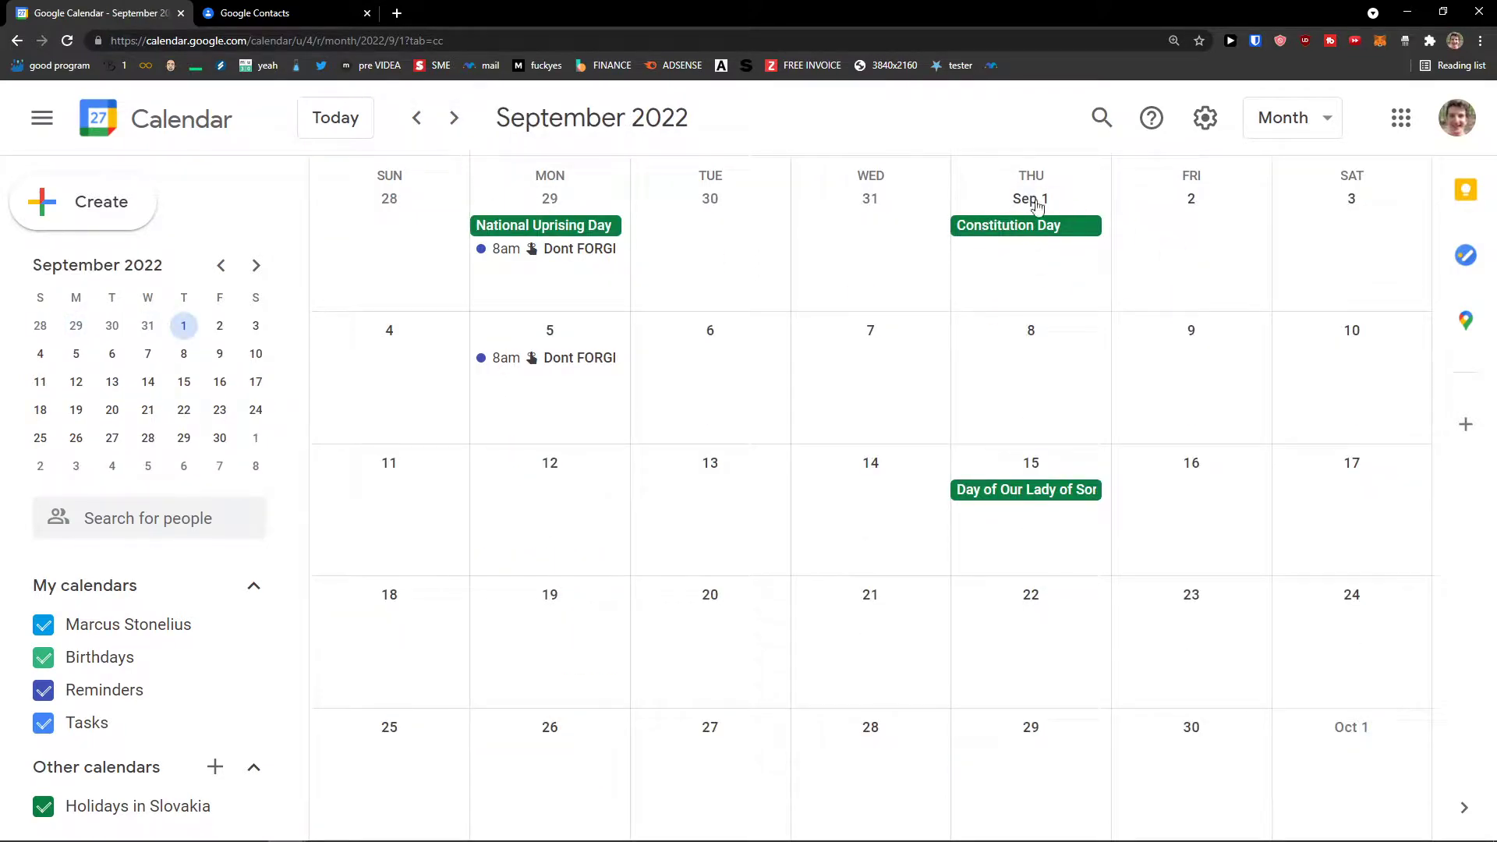
click(68, 41)
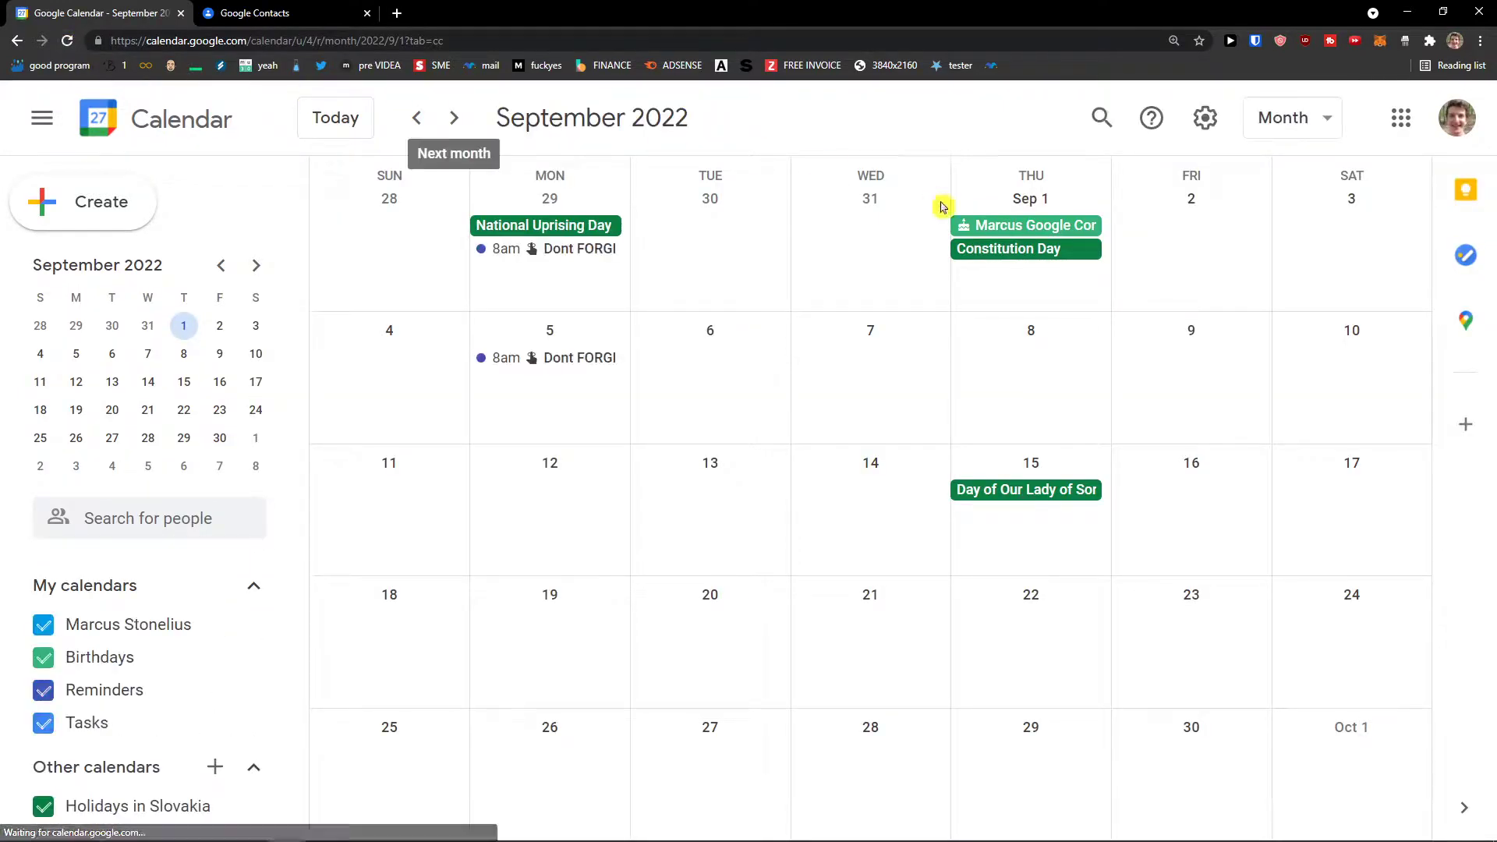
Open the contact's birthday entry, look over a copy of it made for the main calendar, and discard the copy
click(1010, 232)
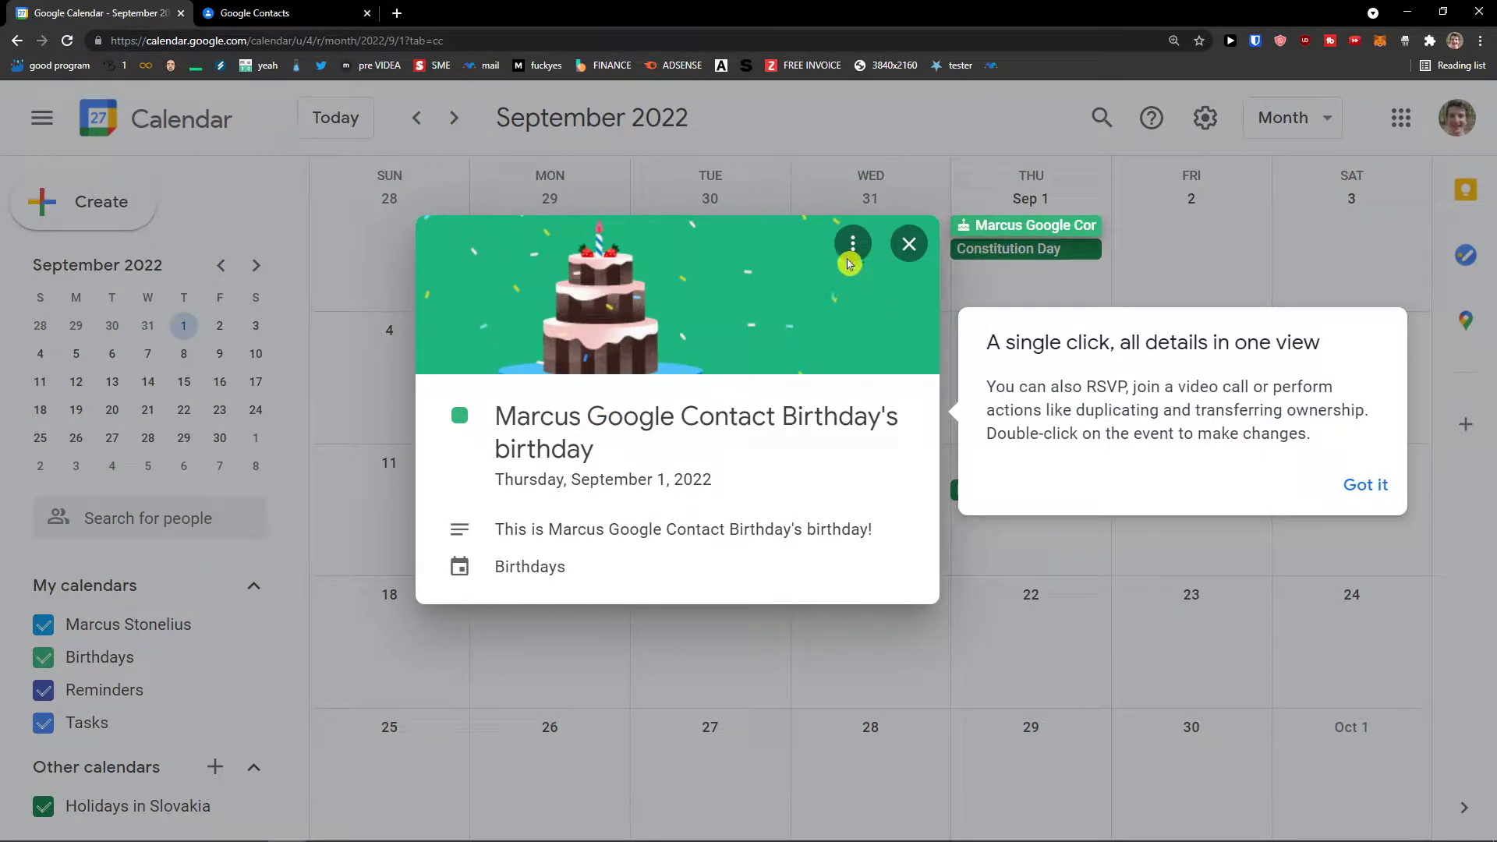
click(1363, 485)
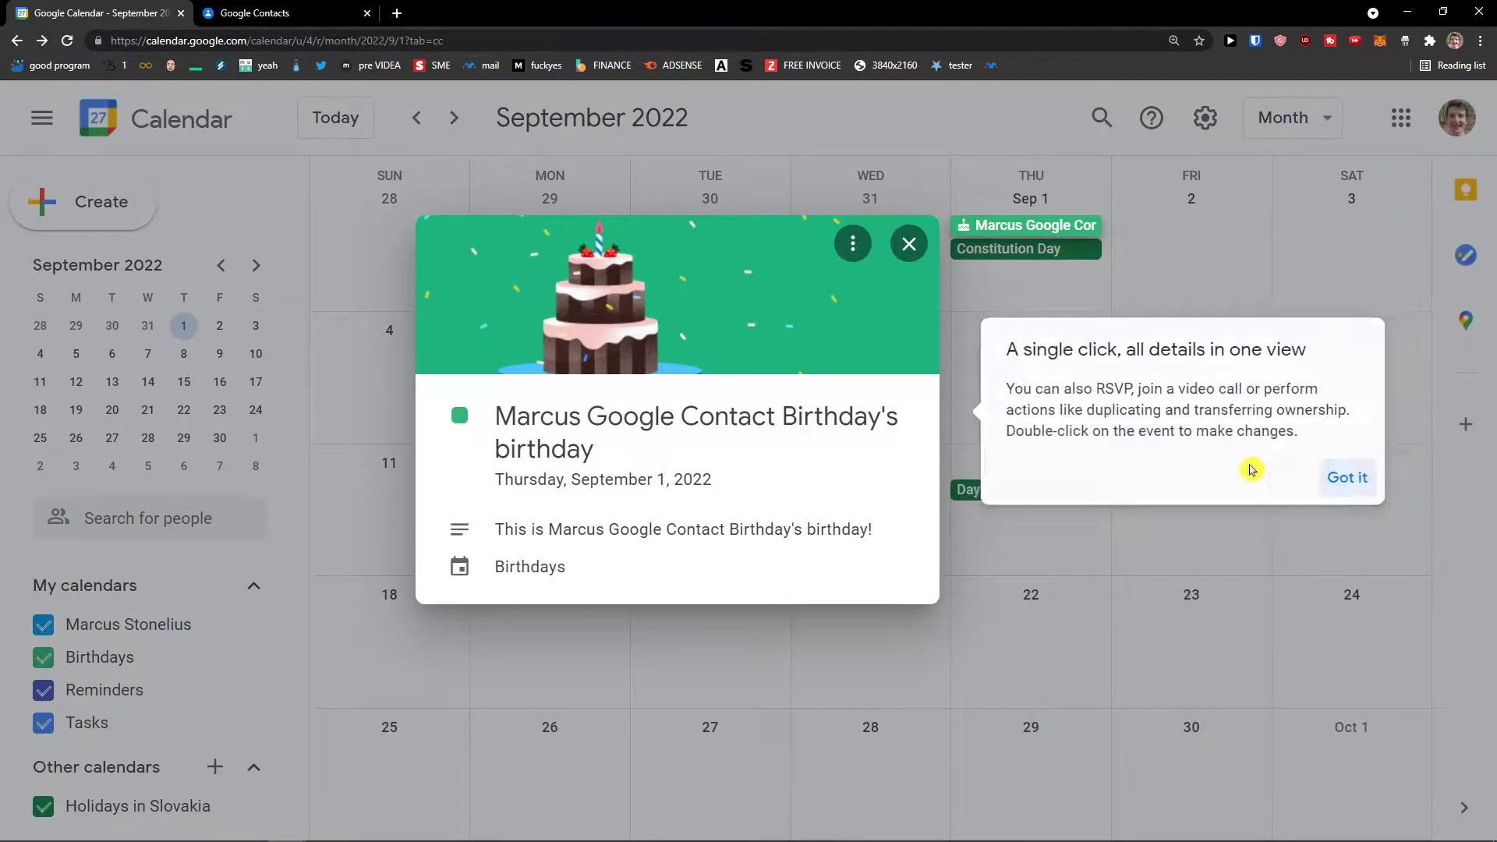
click(853, 245)
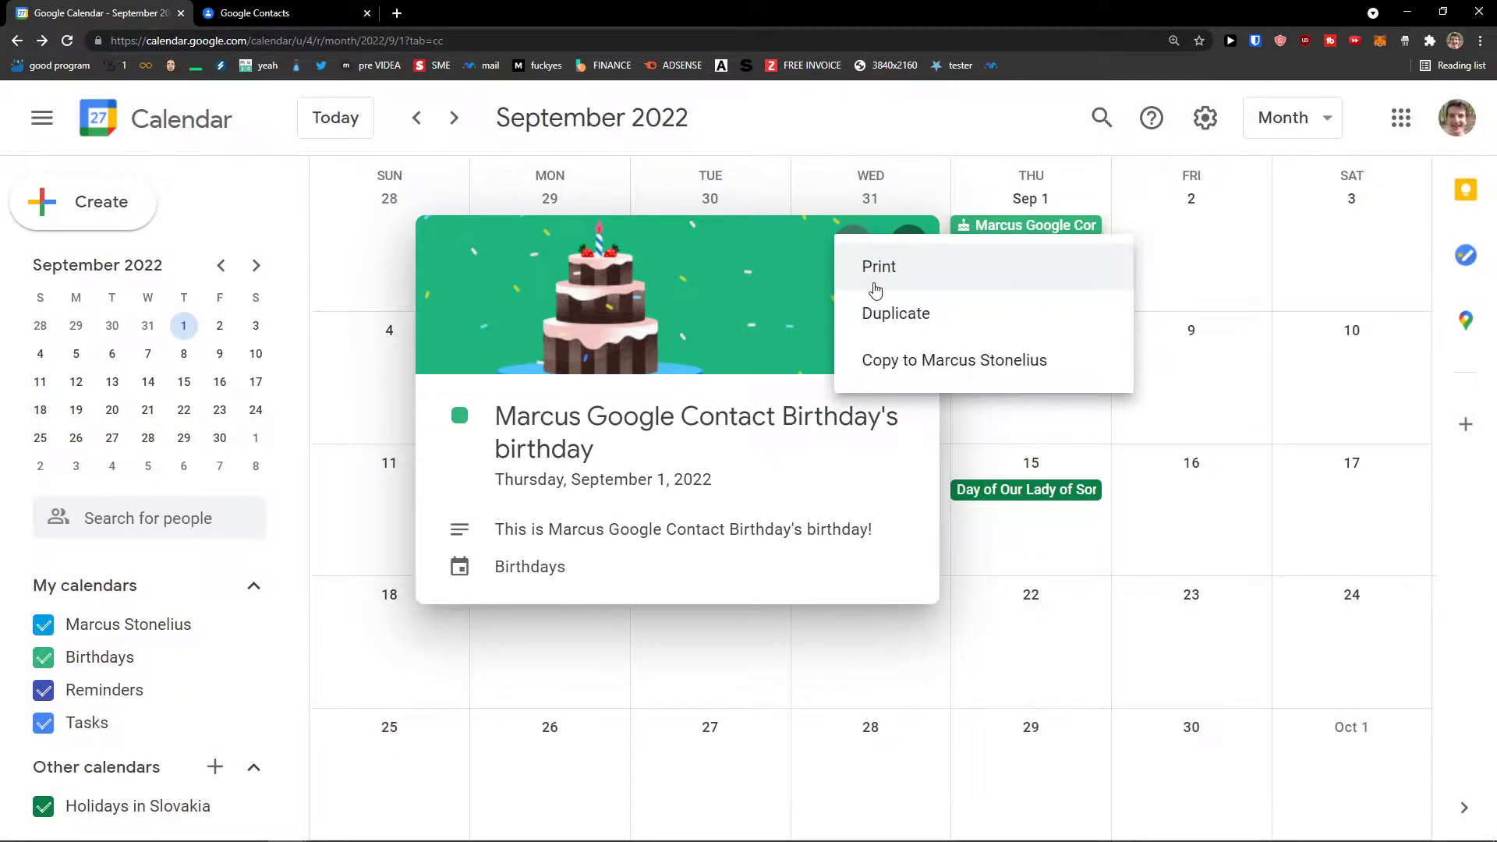
click(893, 375)
scroll(686, 402, down, 1)
scroll(685, 401, up, 1)
scroll(678, 395, down, 1)
scroll(663, 396, up, 1)
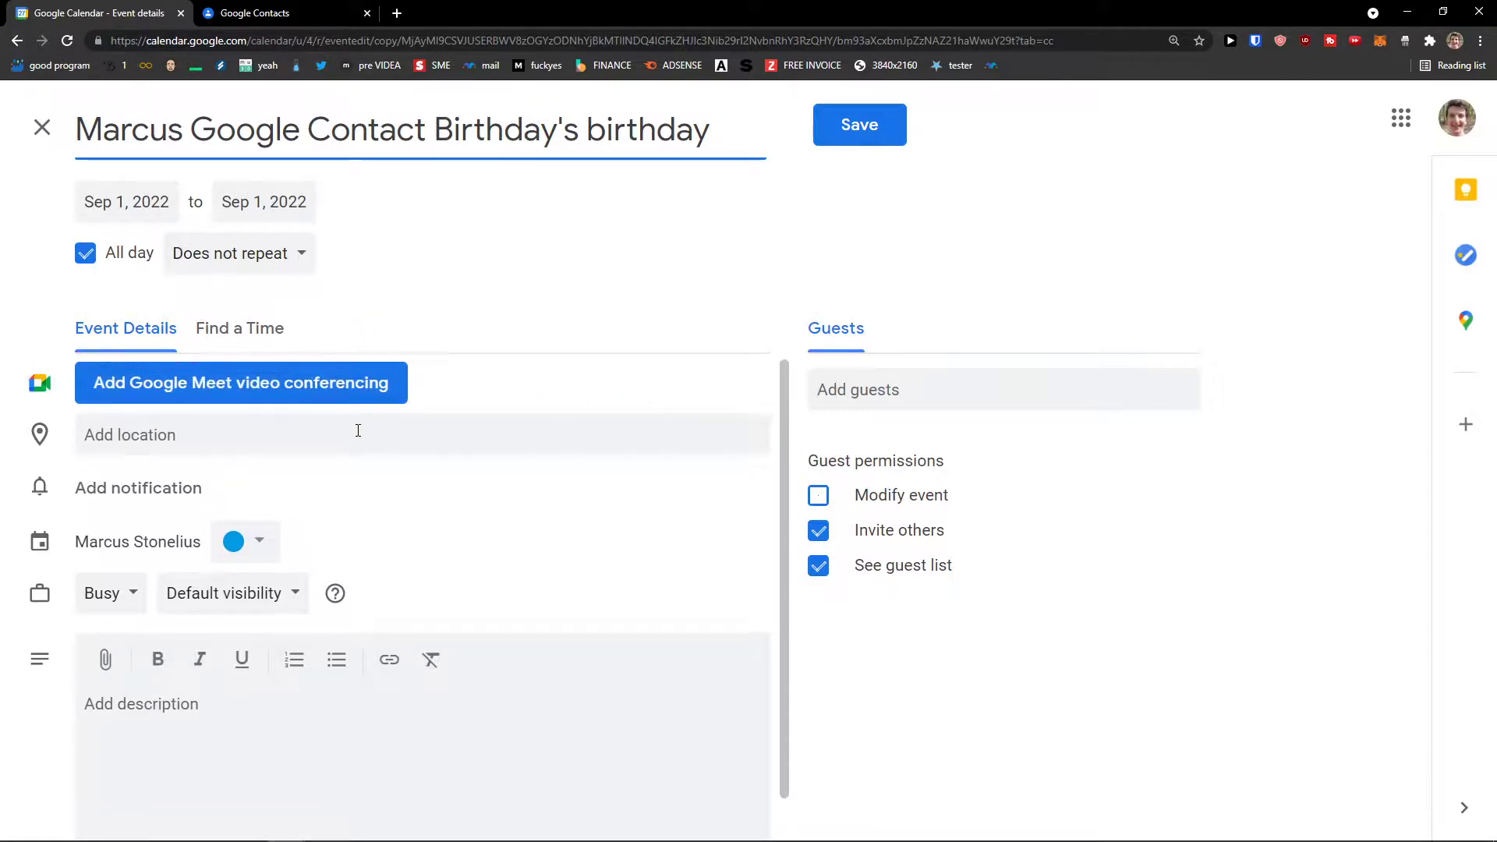
click(42, 127)
click(882, 505)
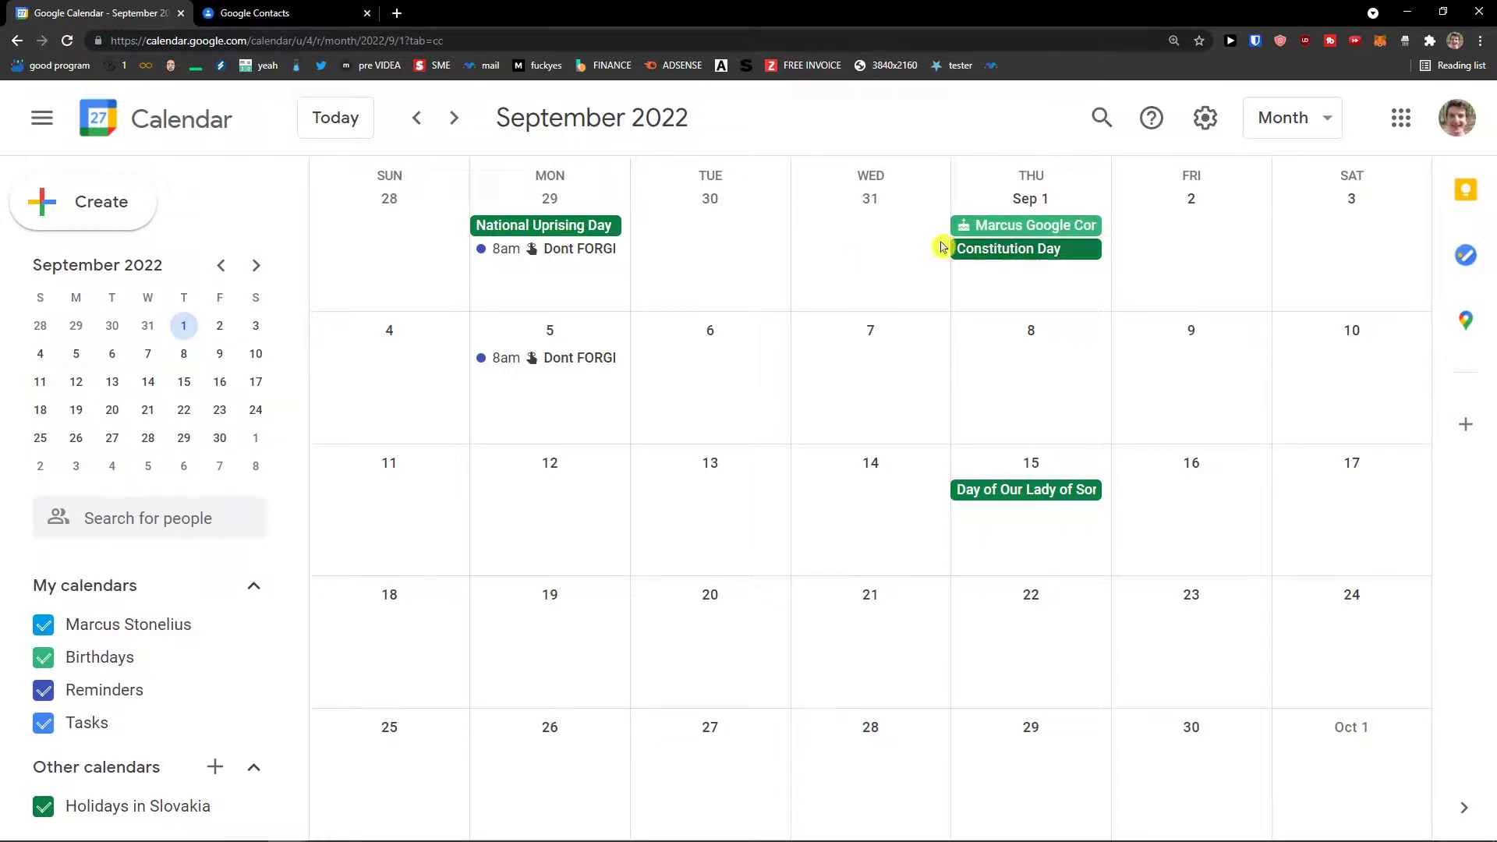
Create a new calendar named "MY Calendar"
scroll(166, 460, down, 1)
scroll(166, 460, up, 1)
scroll(162, 459, down, 1)
scroll(163, 457, up, 1)
scroll(183, 484, down, 1)
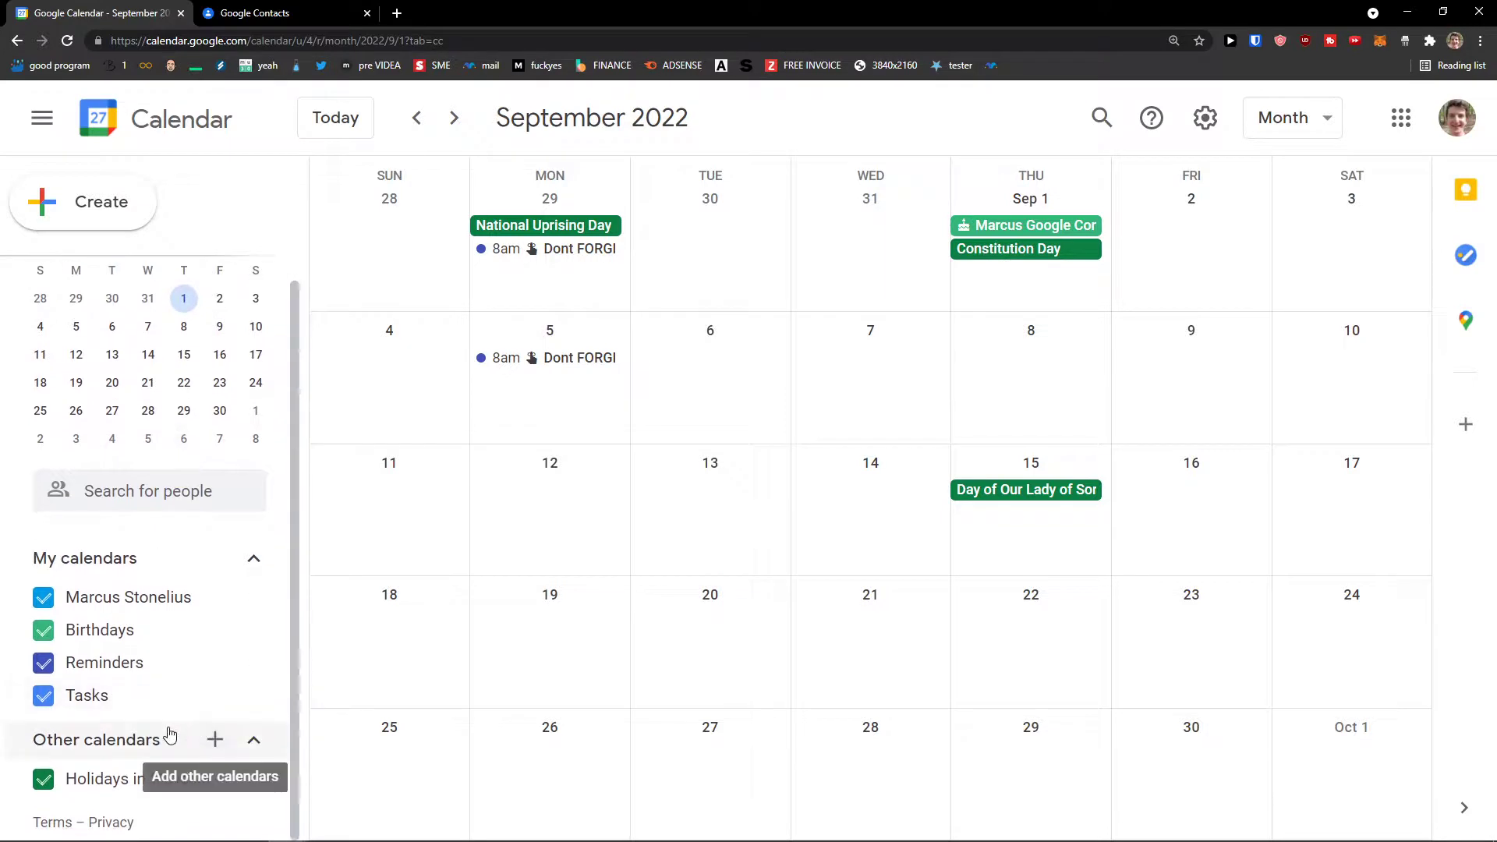
click(351, 828)
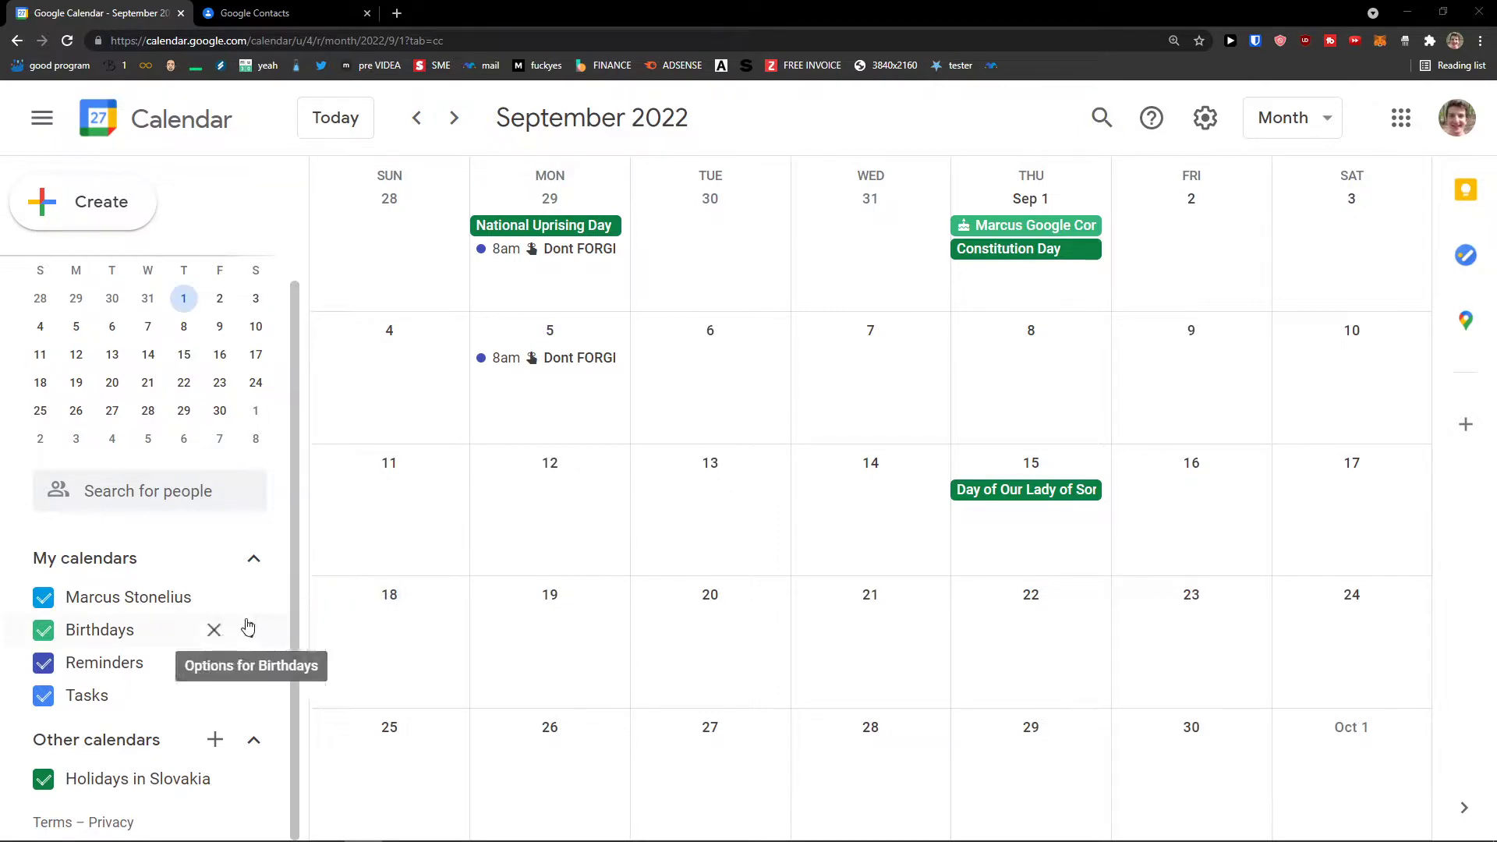
click(214, 741)
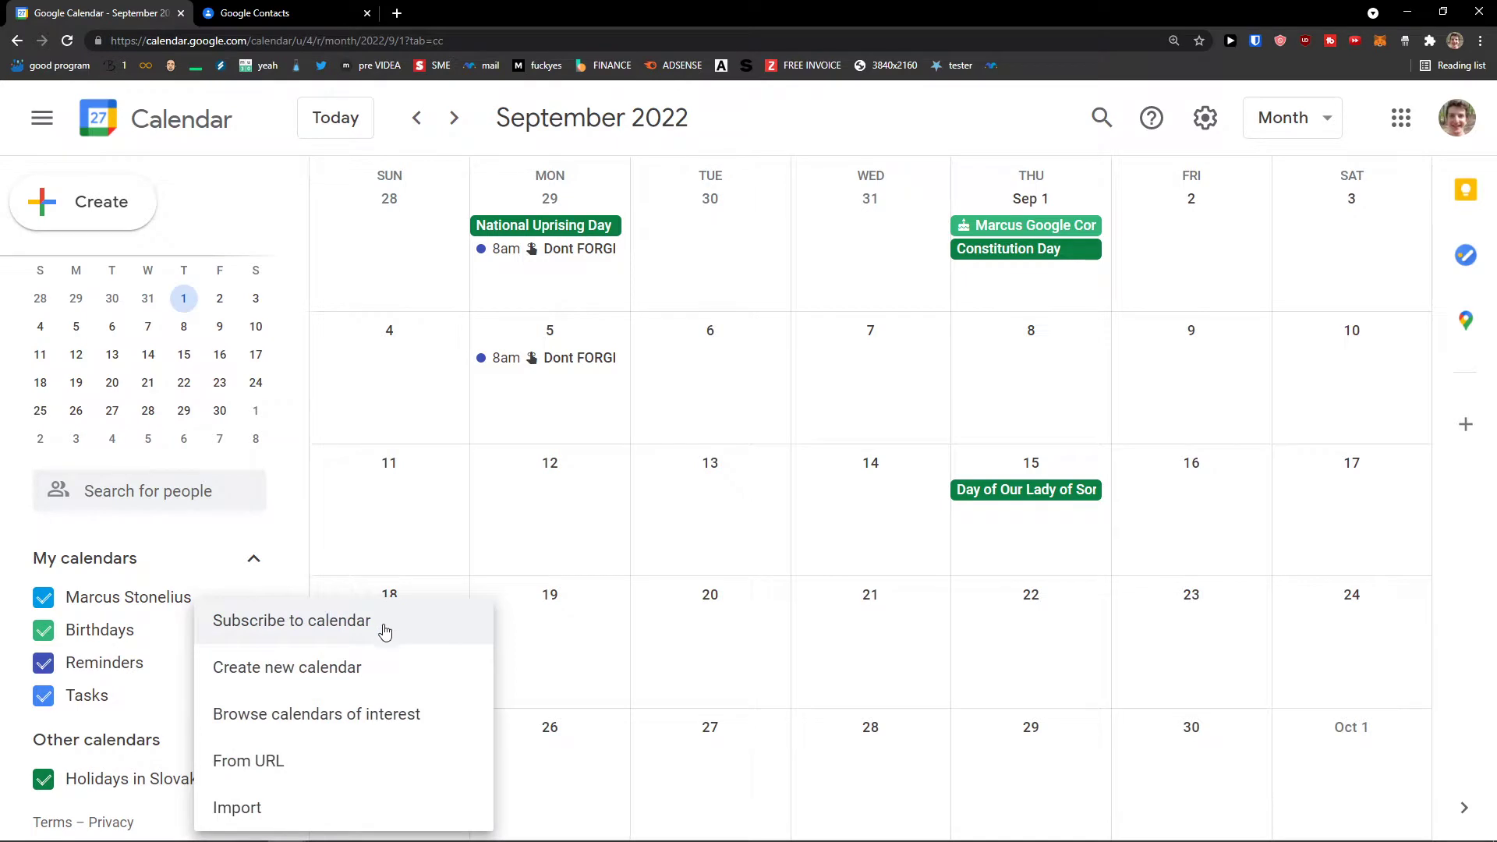
click(358, 674)
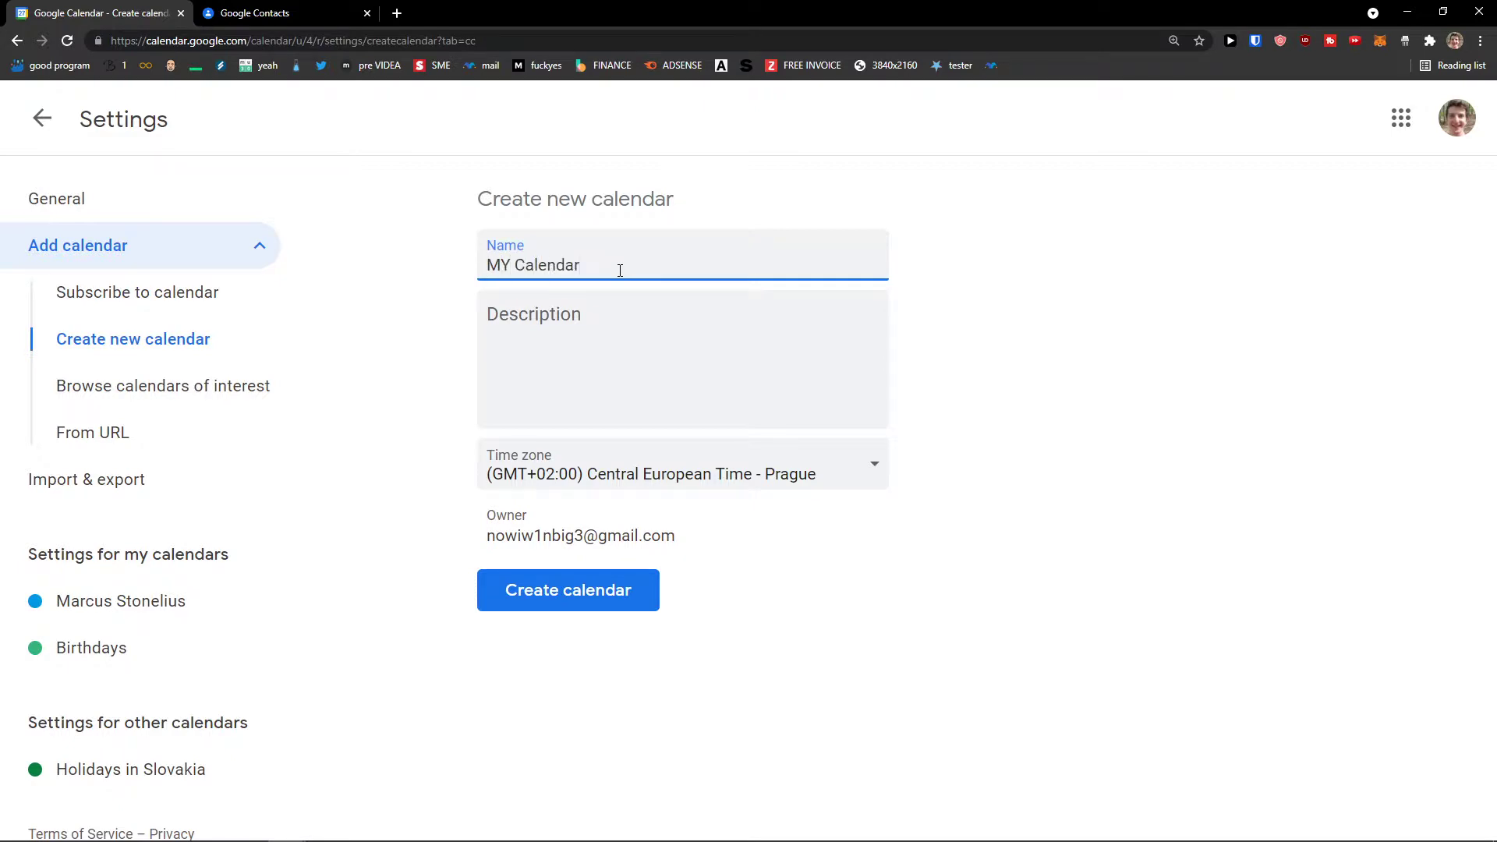
click(549, 600)
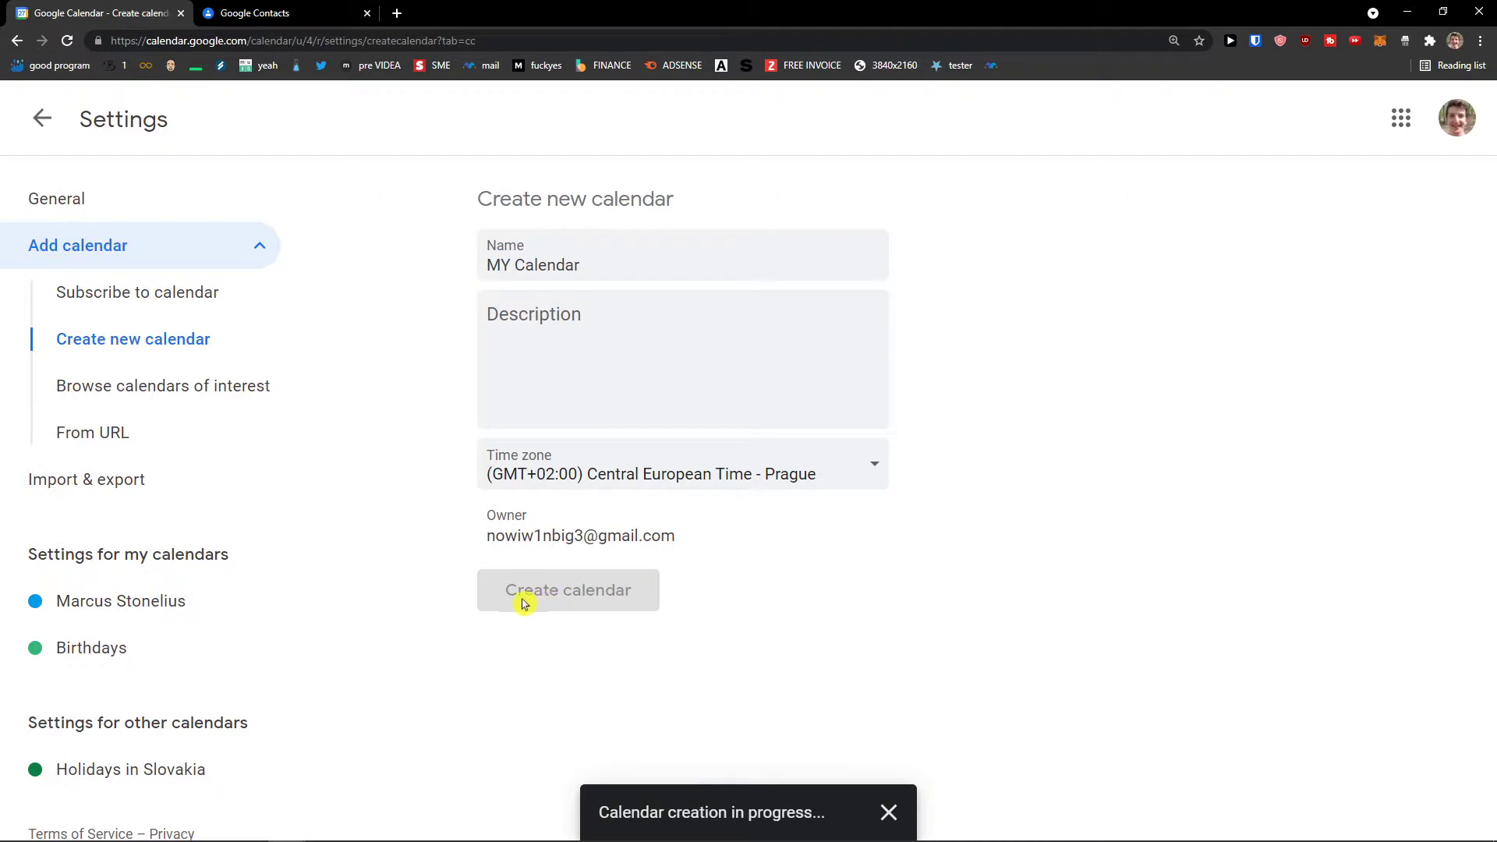
Look through the main calendar's settings, from access permissions and notifications to integration and removal, and return to the month view
scroll(242, 580, down, 1)
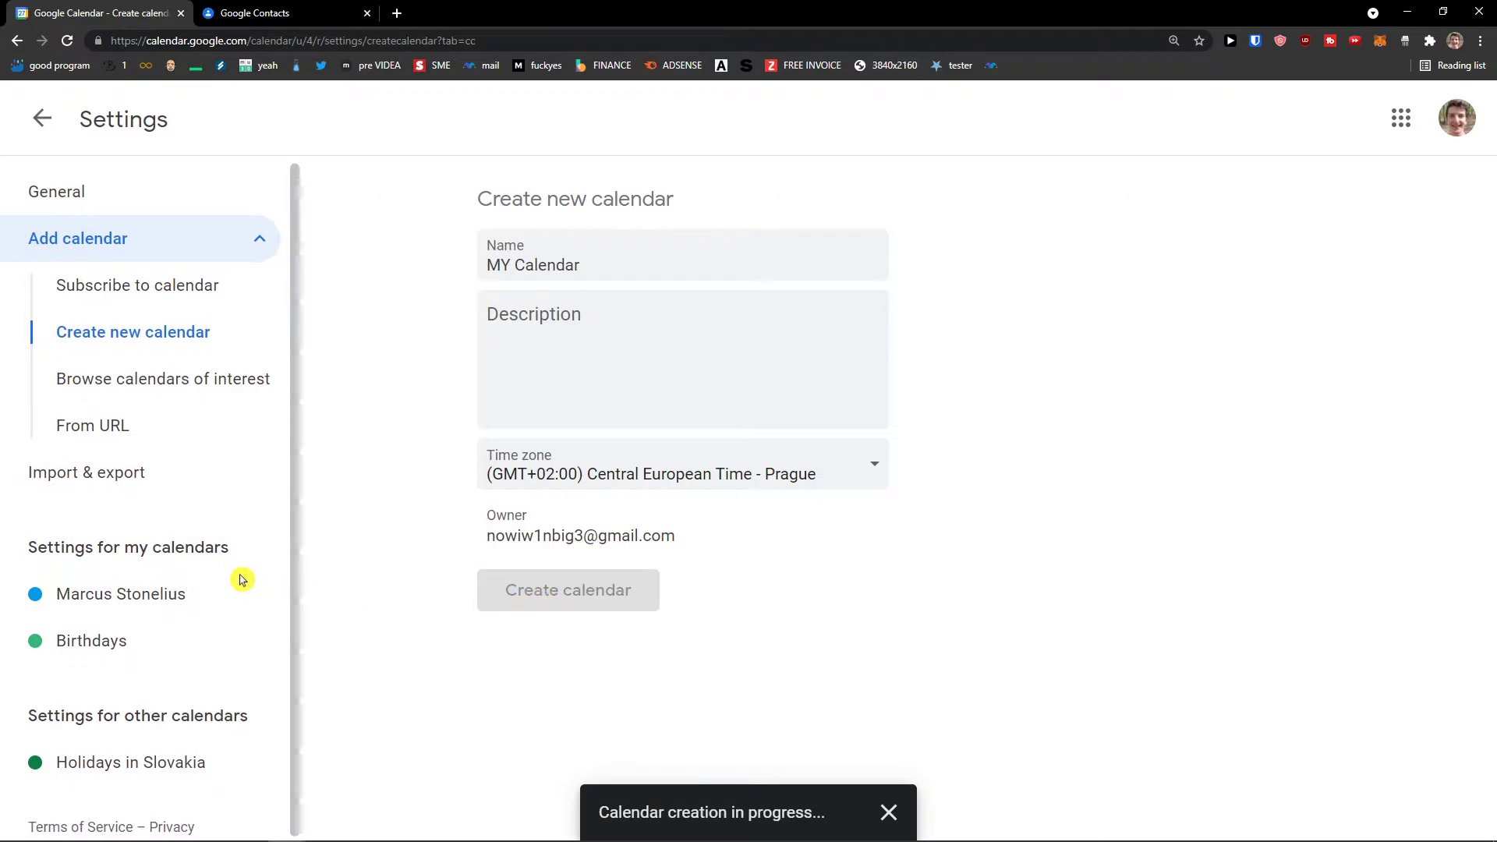
click(193, 604)
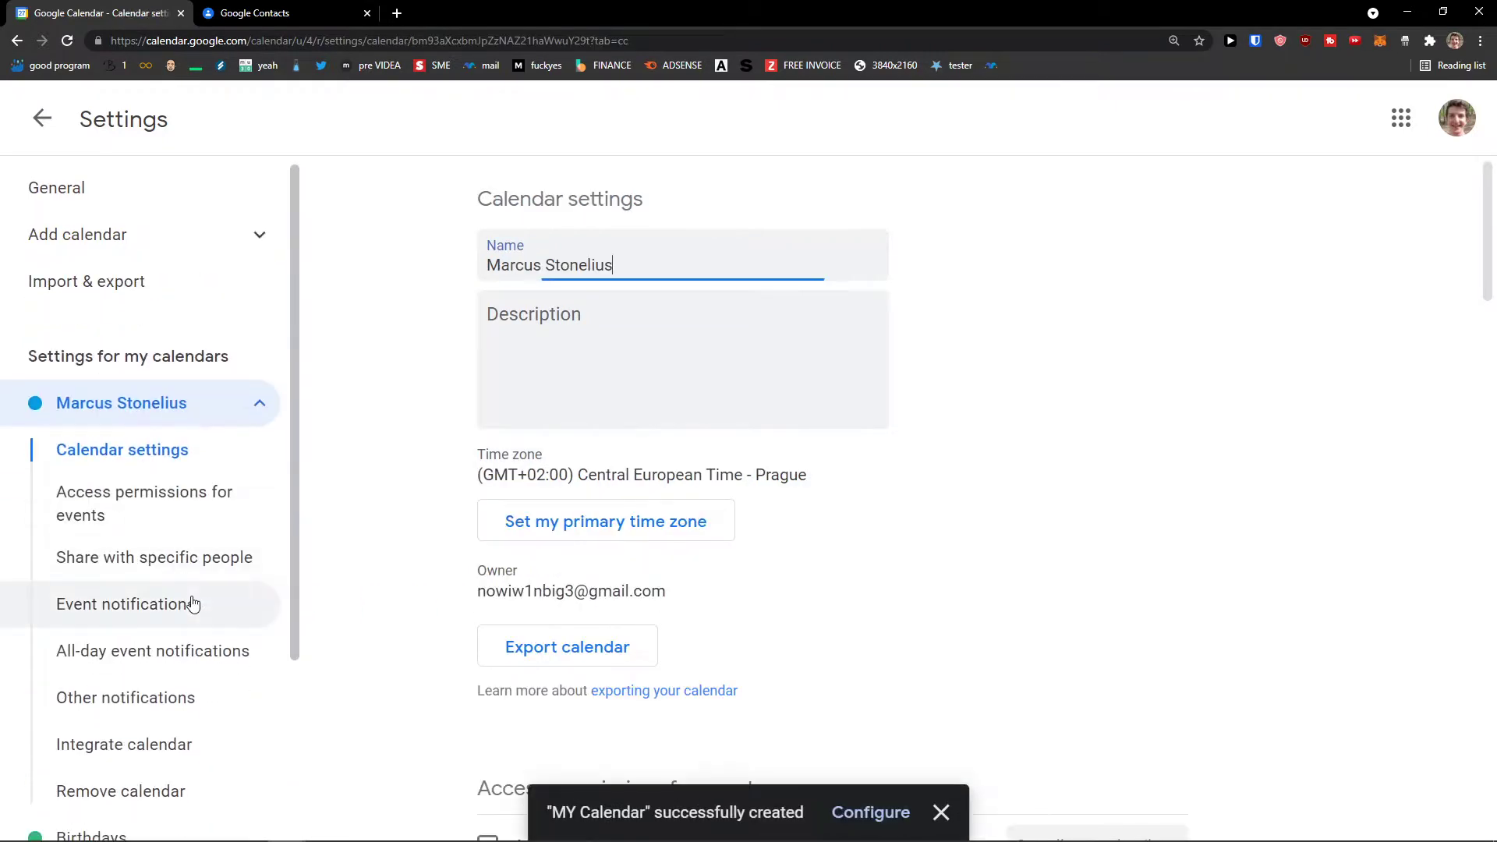
click(194, 503)
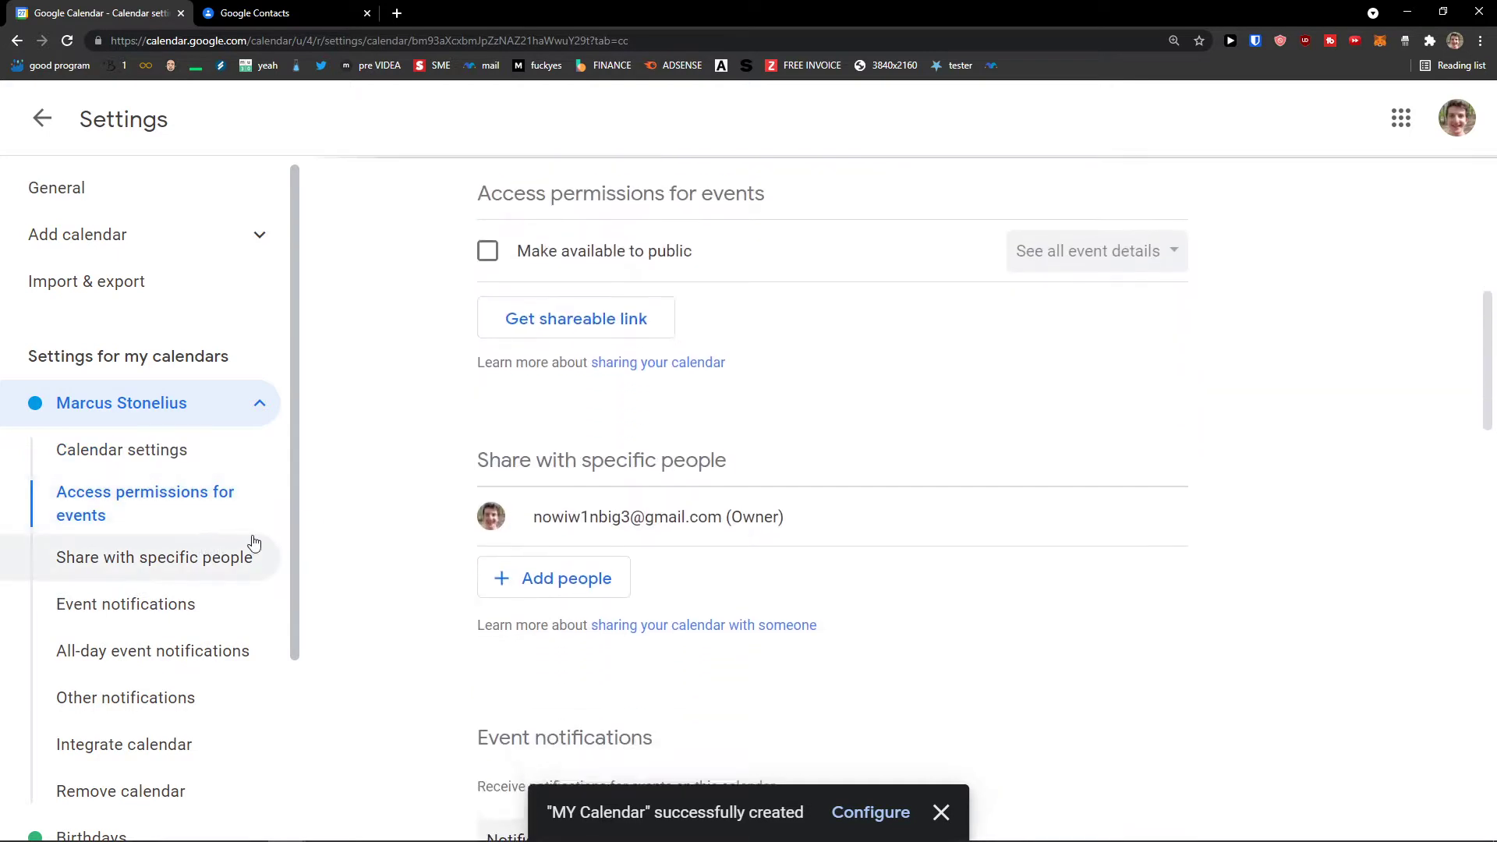
scroll(382, 523, down, 8)
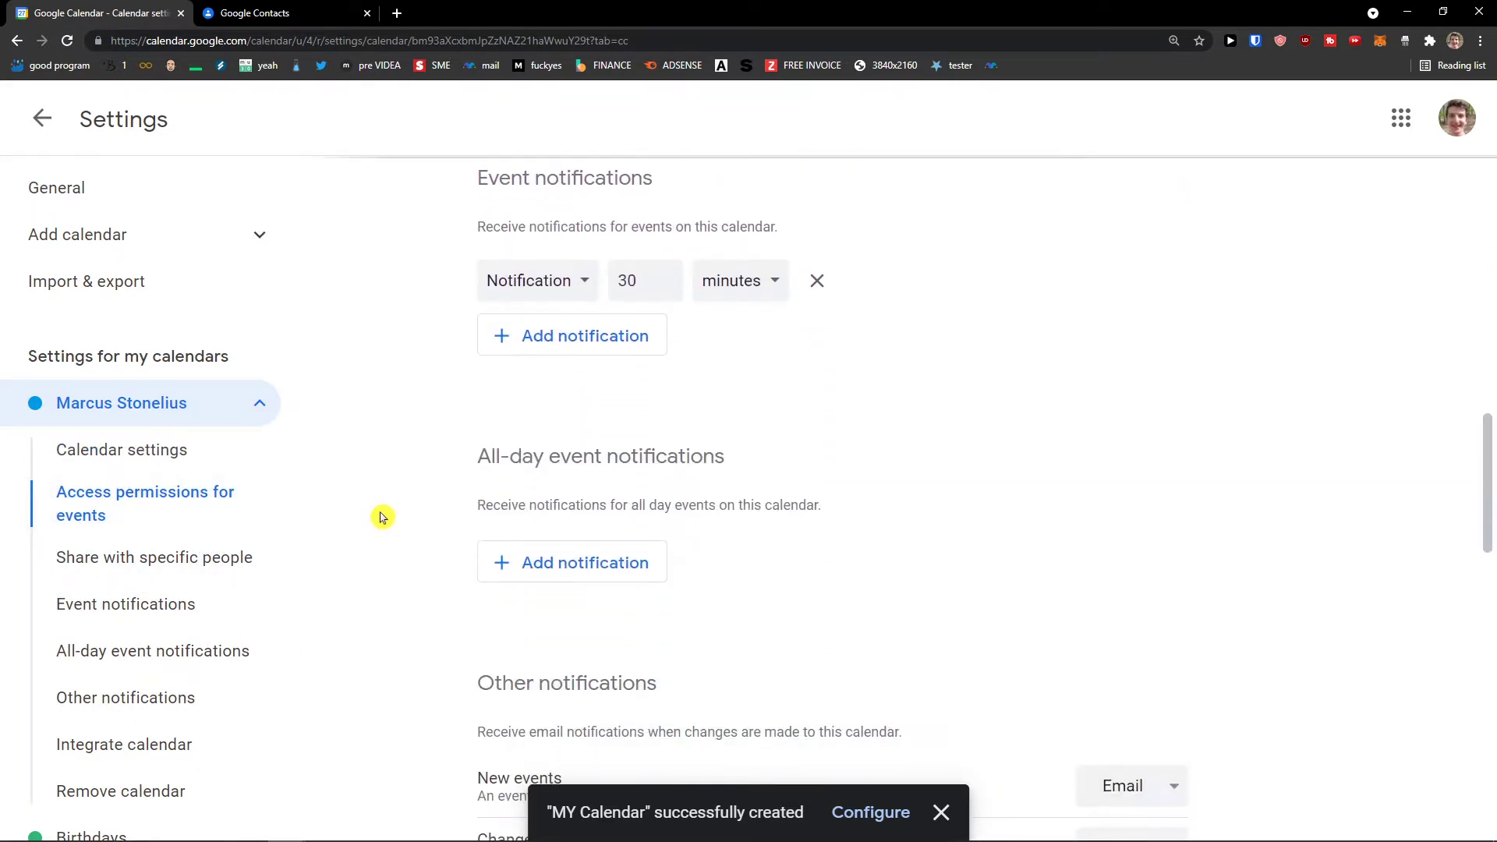
scroll(380, 517, down, 6)
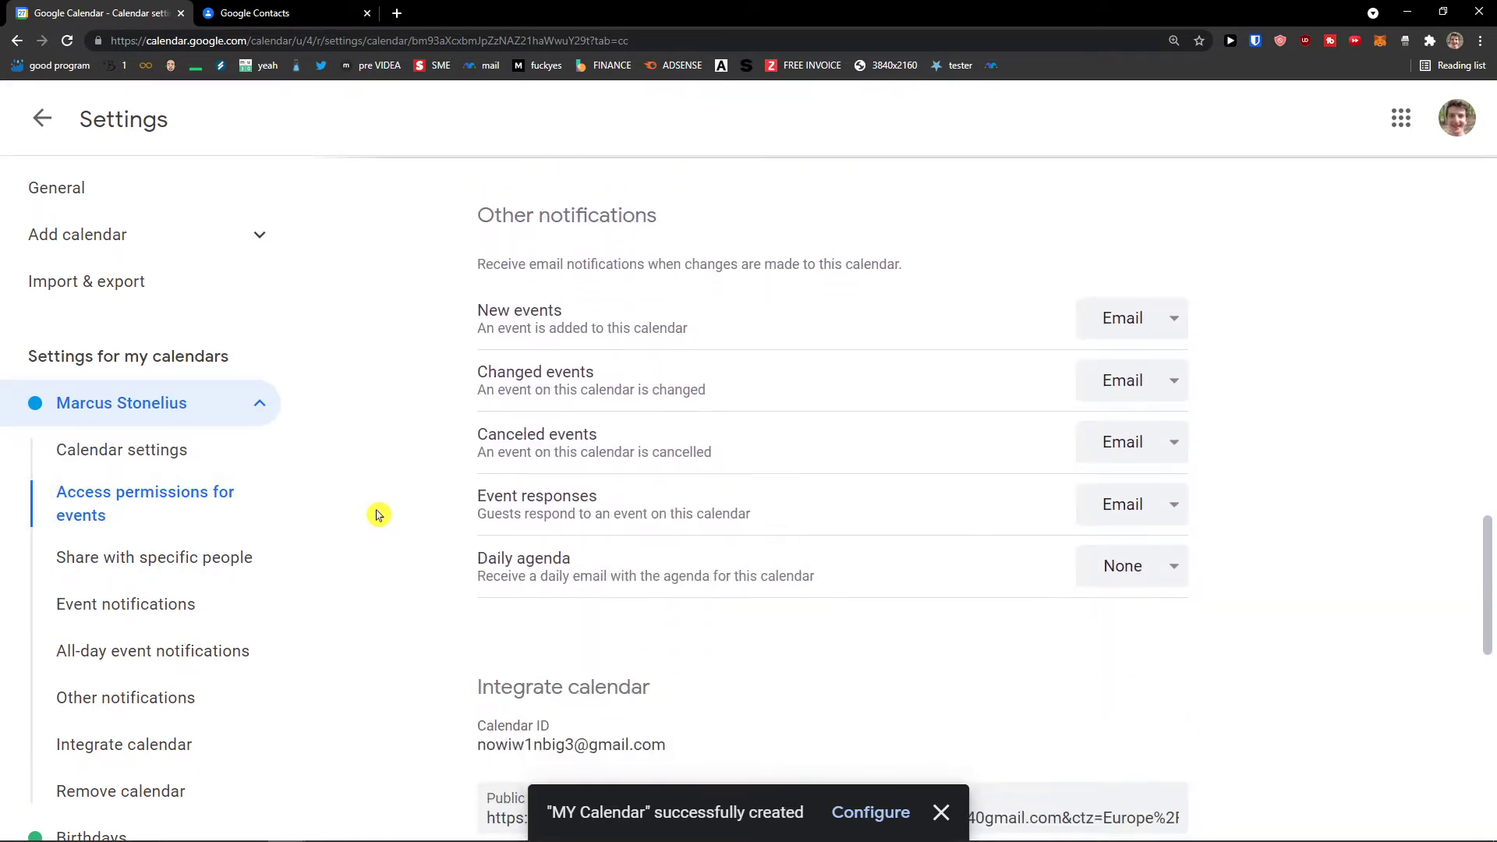
scroll(456, 500, down, 8)
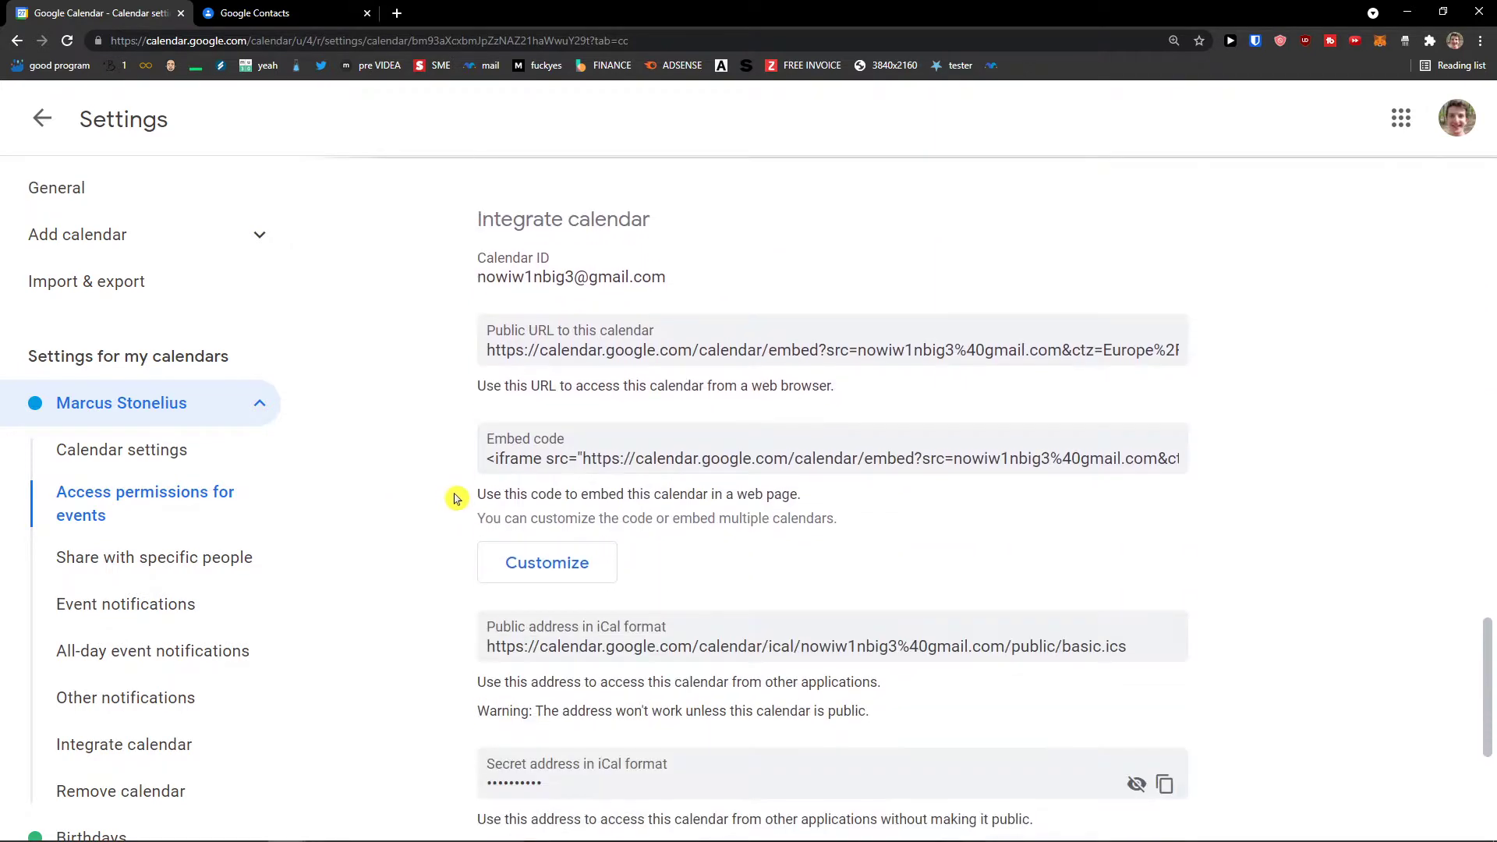
scroll(456, 499, down, 2)
scroll(195, 593, down, 3)
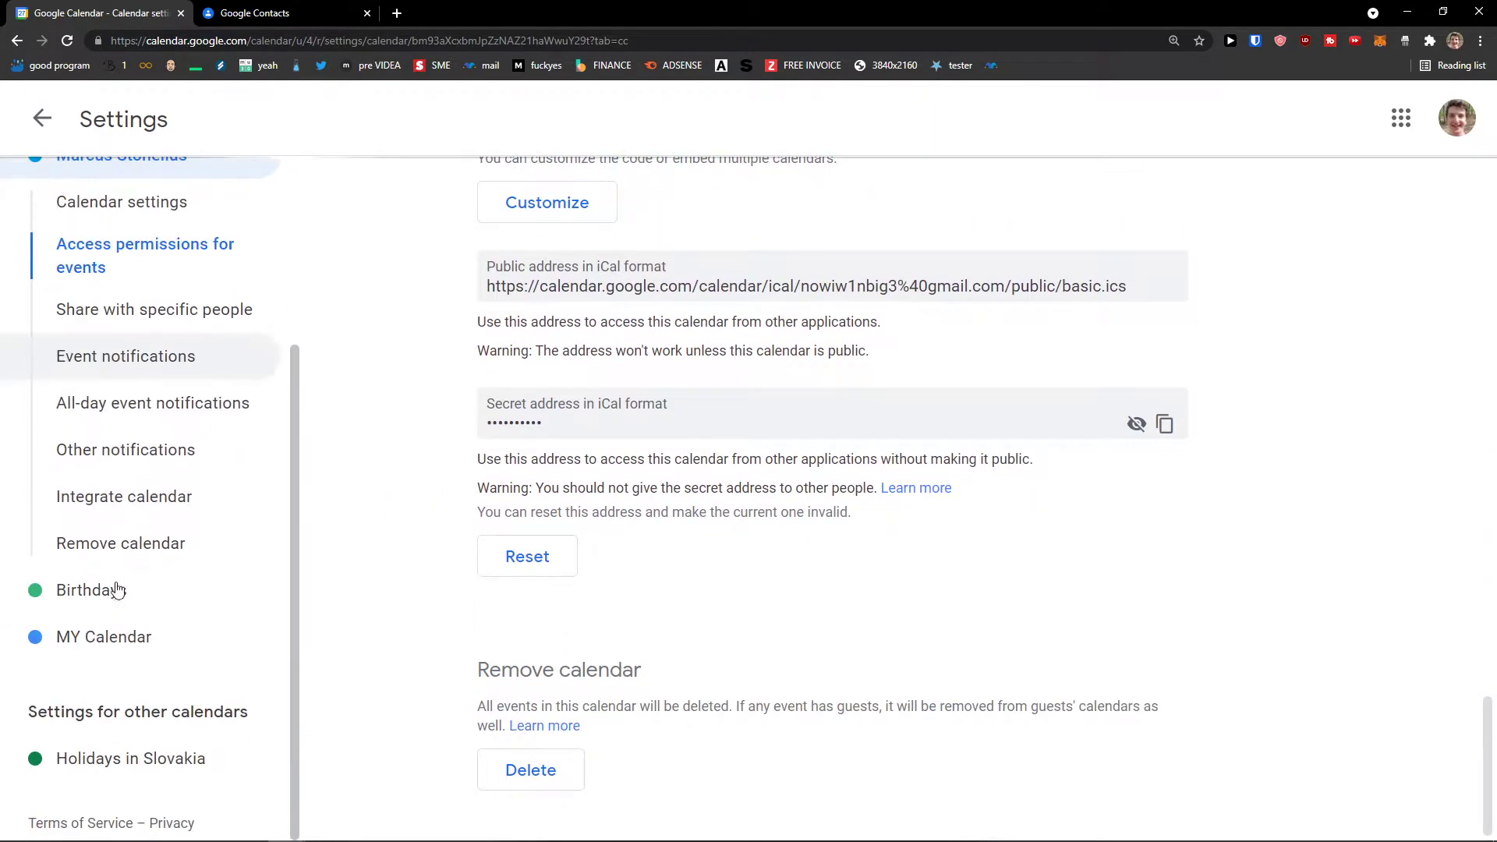
scroll(148, 593, up, 3)
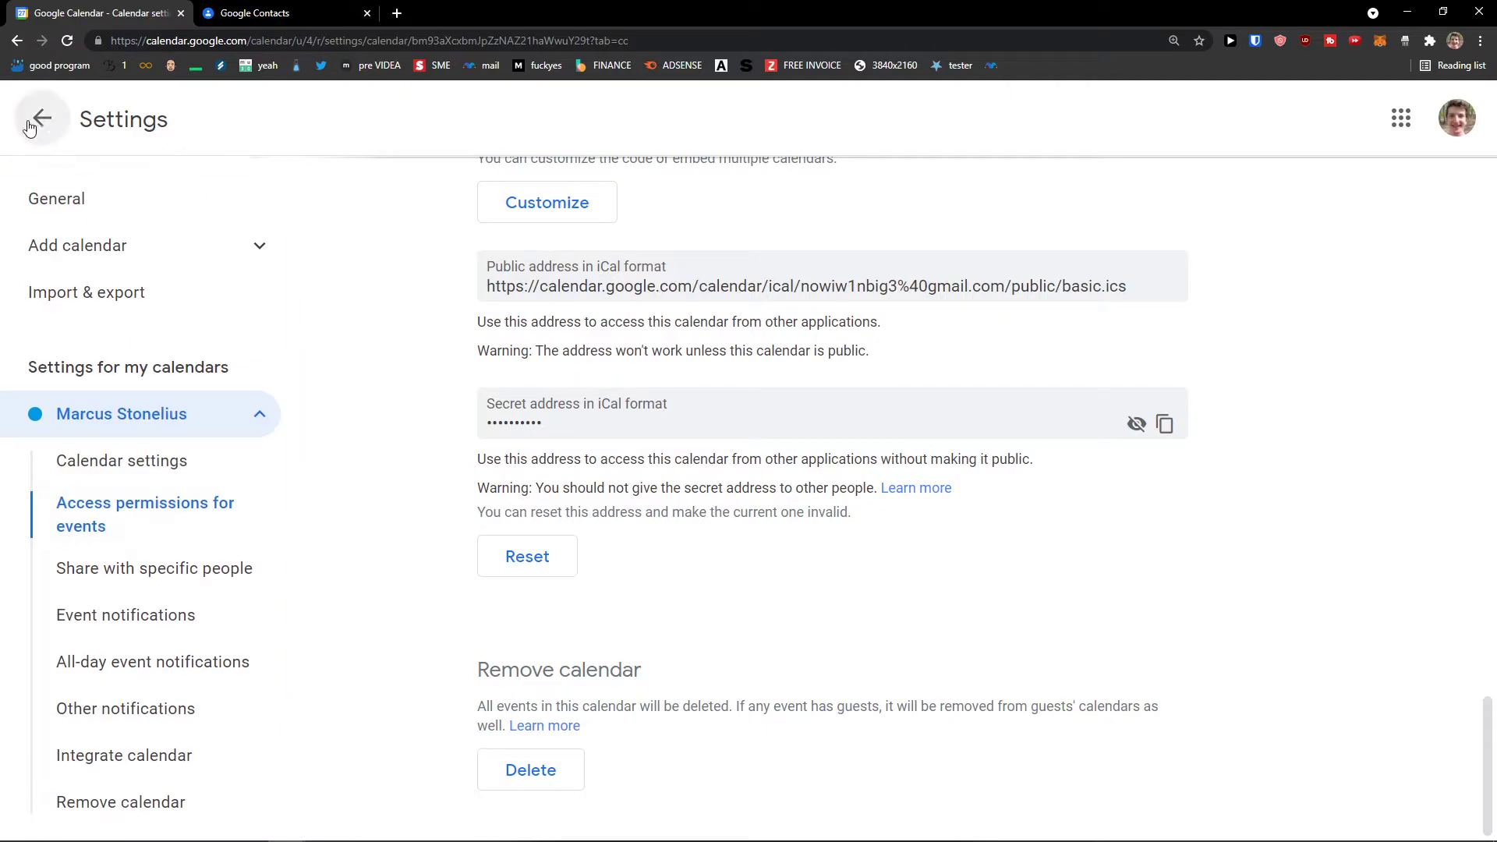
click(42, 119)
Collapse and expand the lists of own and other calendars
scroll(151, 651, down, 1)
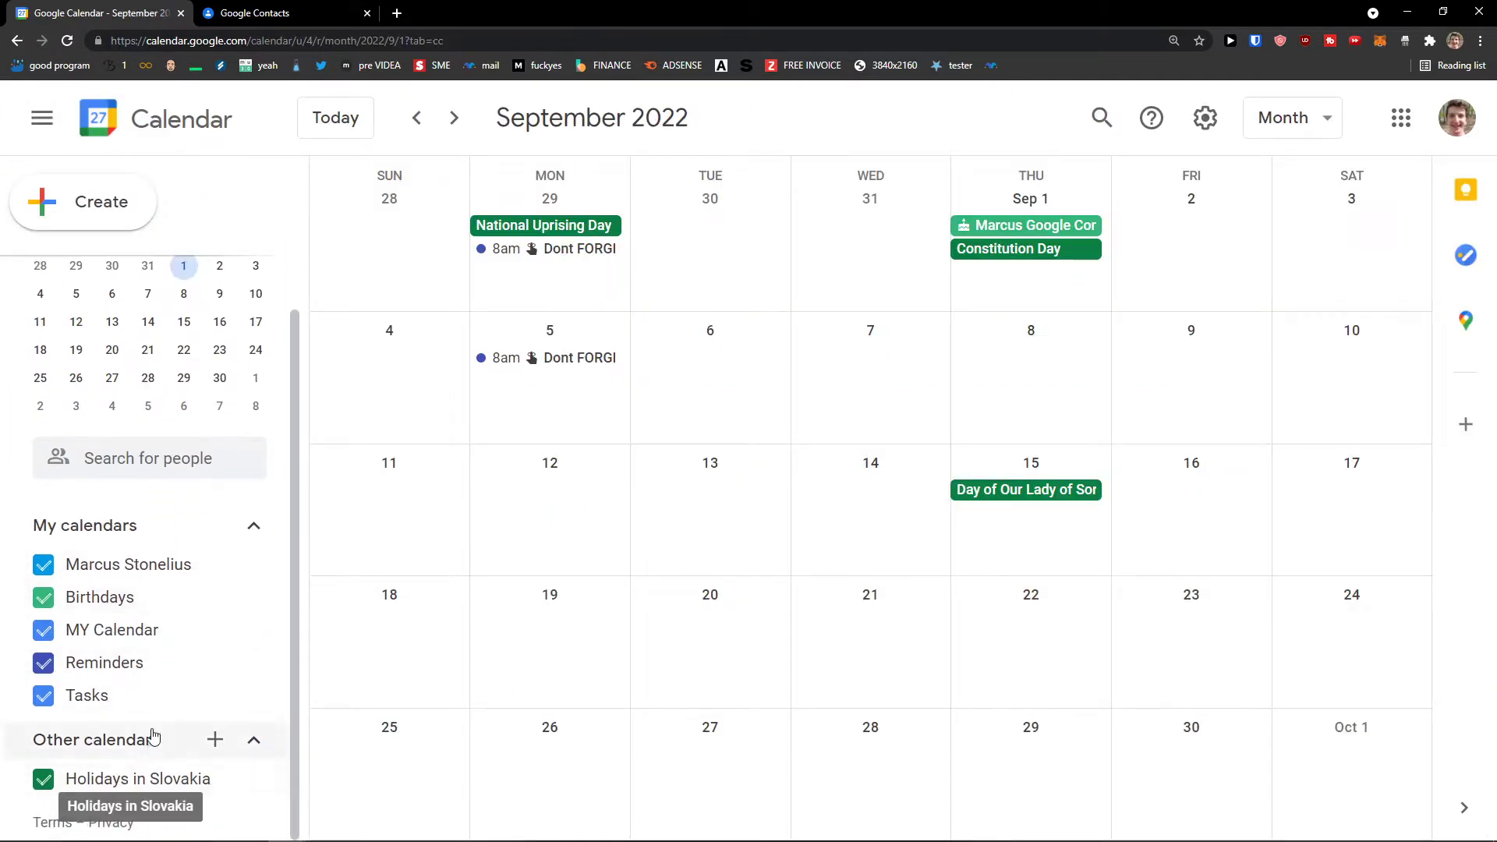
click(252, 740)
scroll(255, 748, down, 1)
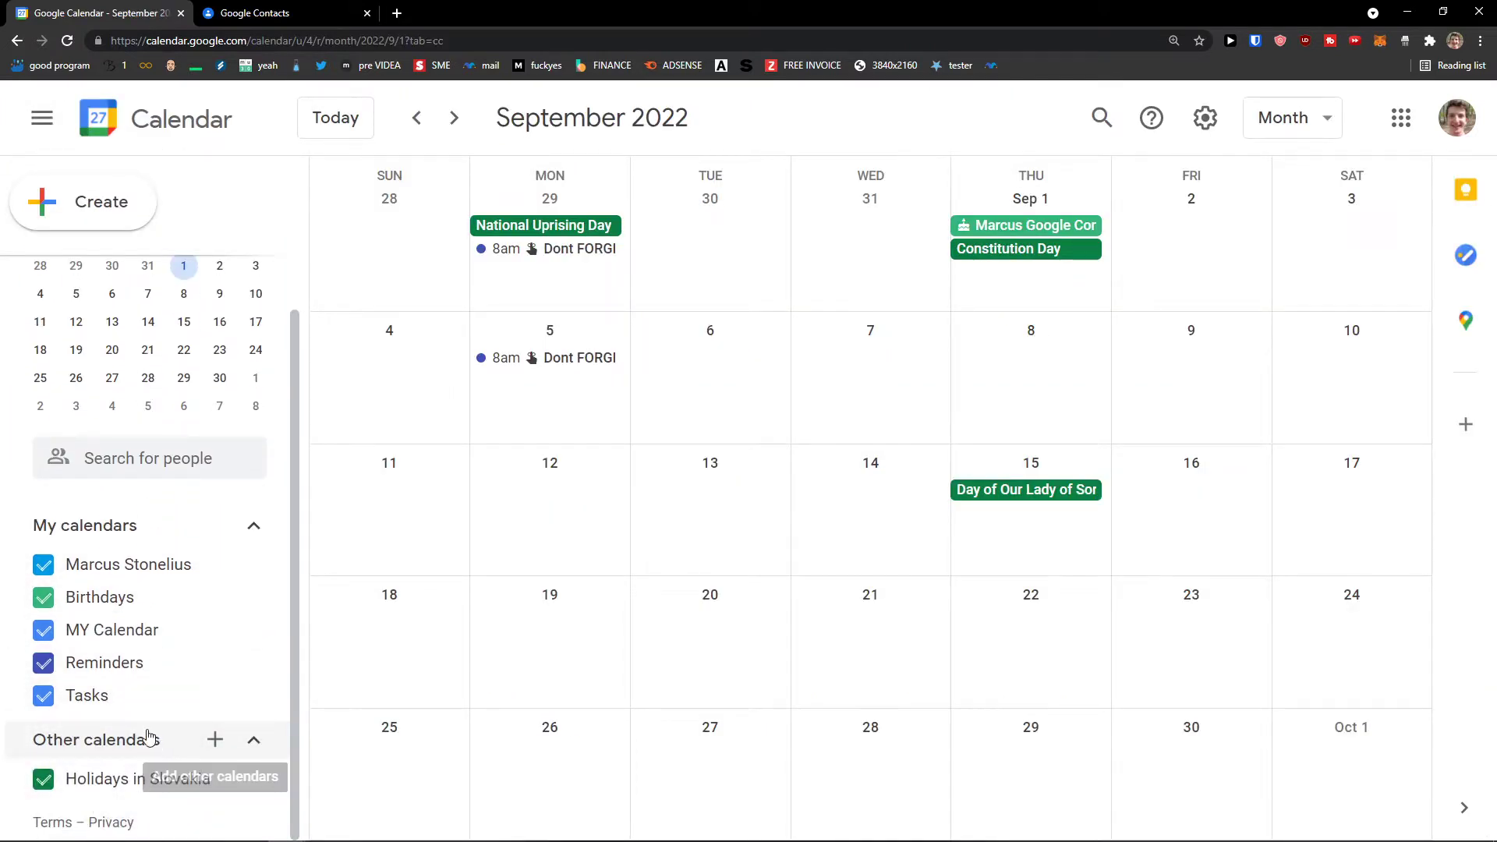
click(250, 525)
click(248, 528)
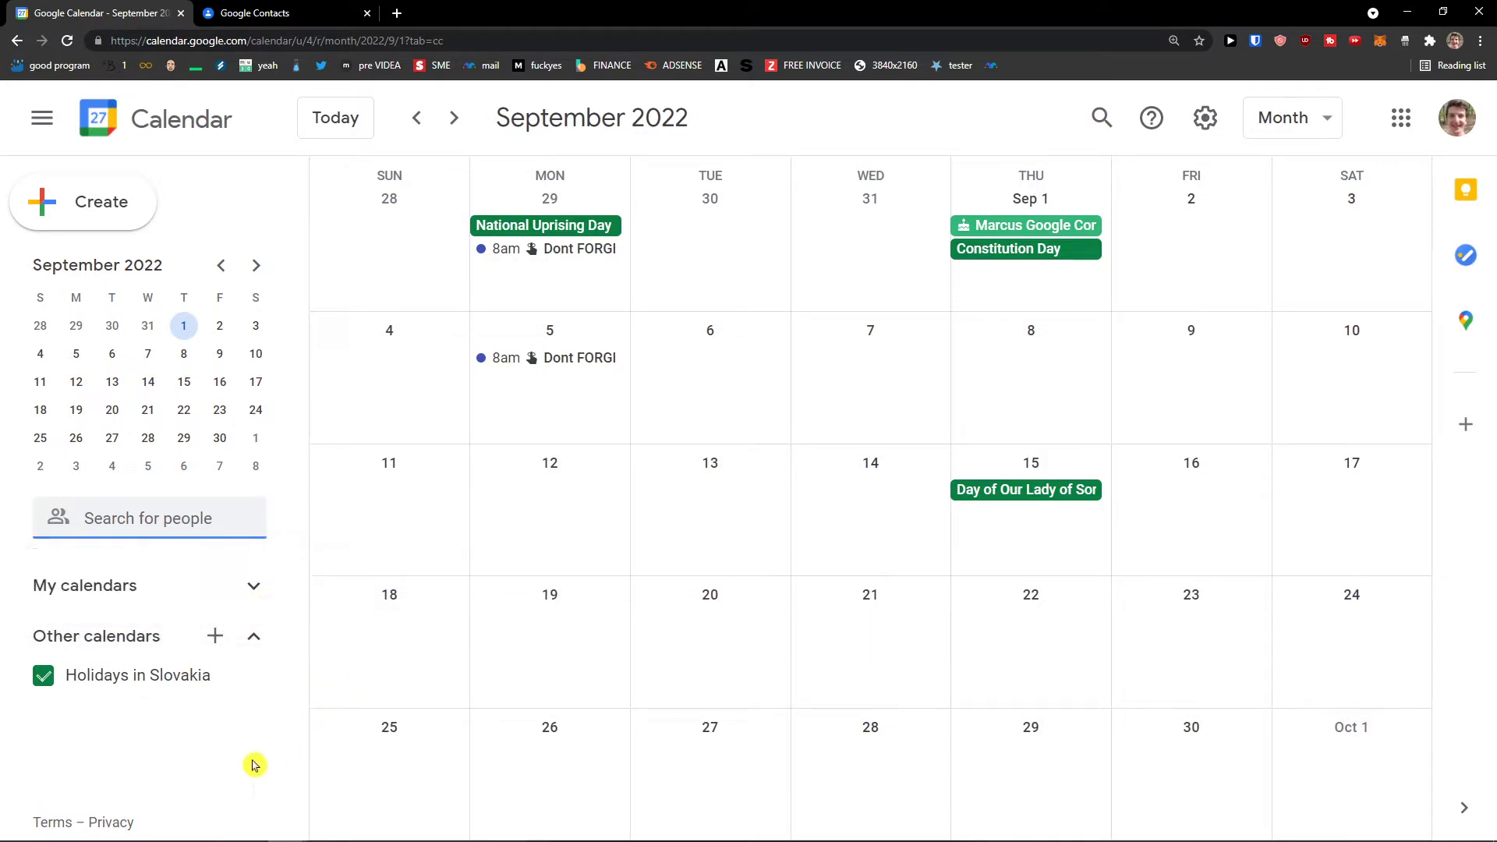
click(253, 586)
Toggle MY Calendar's visibility off and back on, browsing back to April 2022 between toggles
click(149, 695)
click(148, 695)
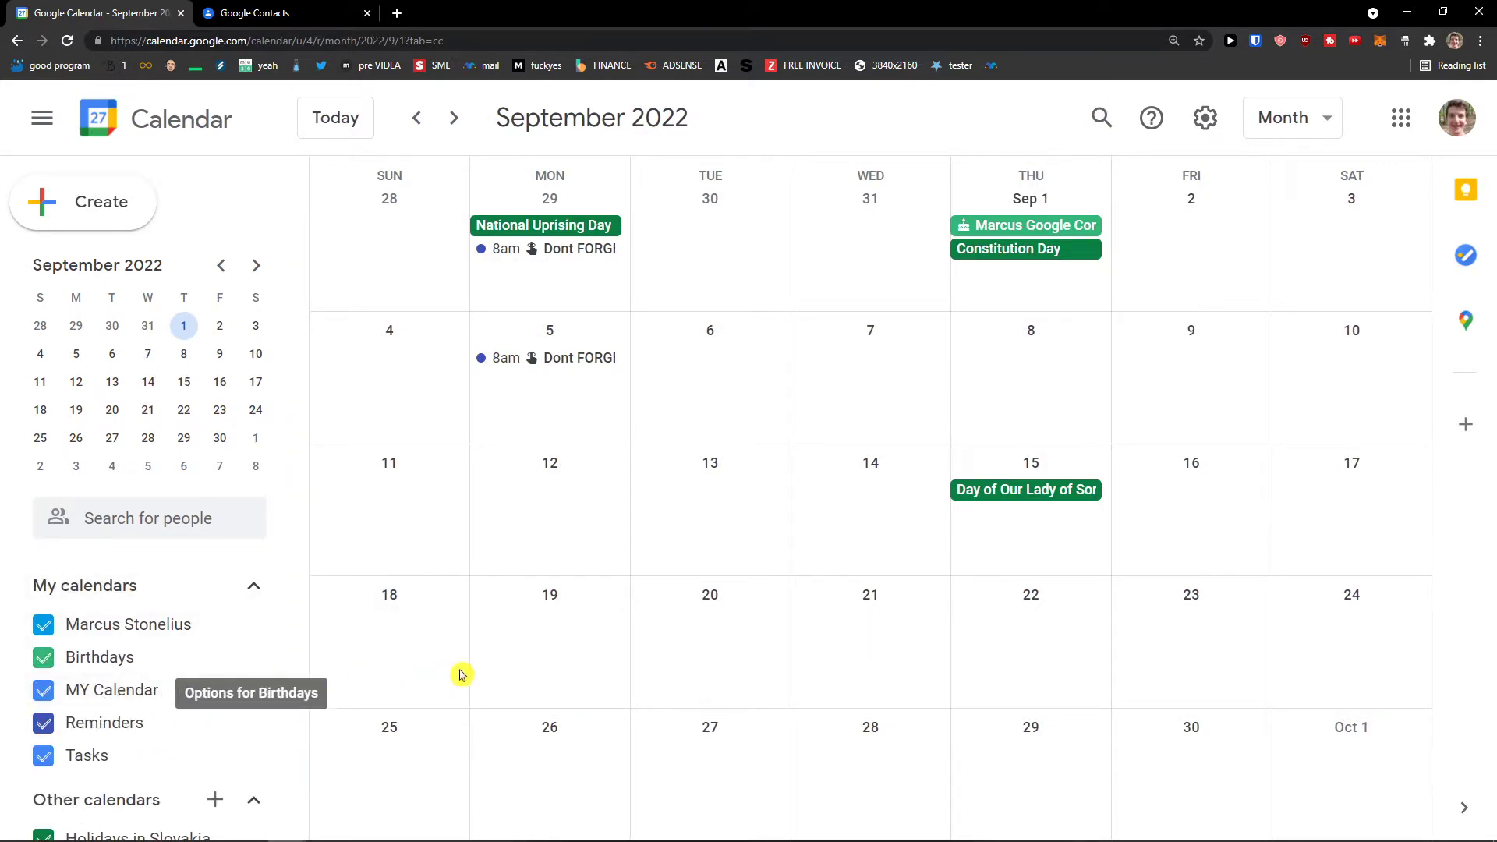
scroll(461, 672, up, 4)
scroll(456, 671, up, 1)
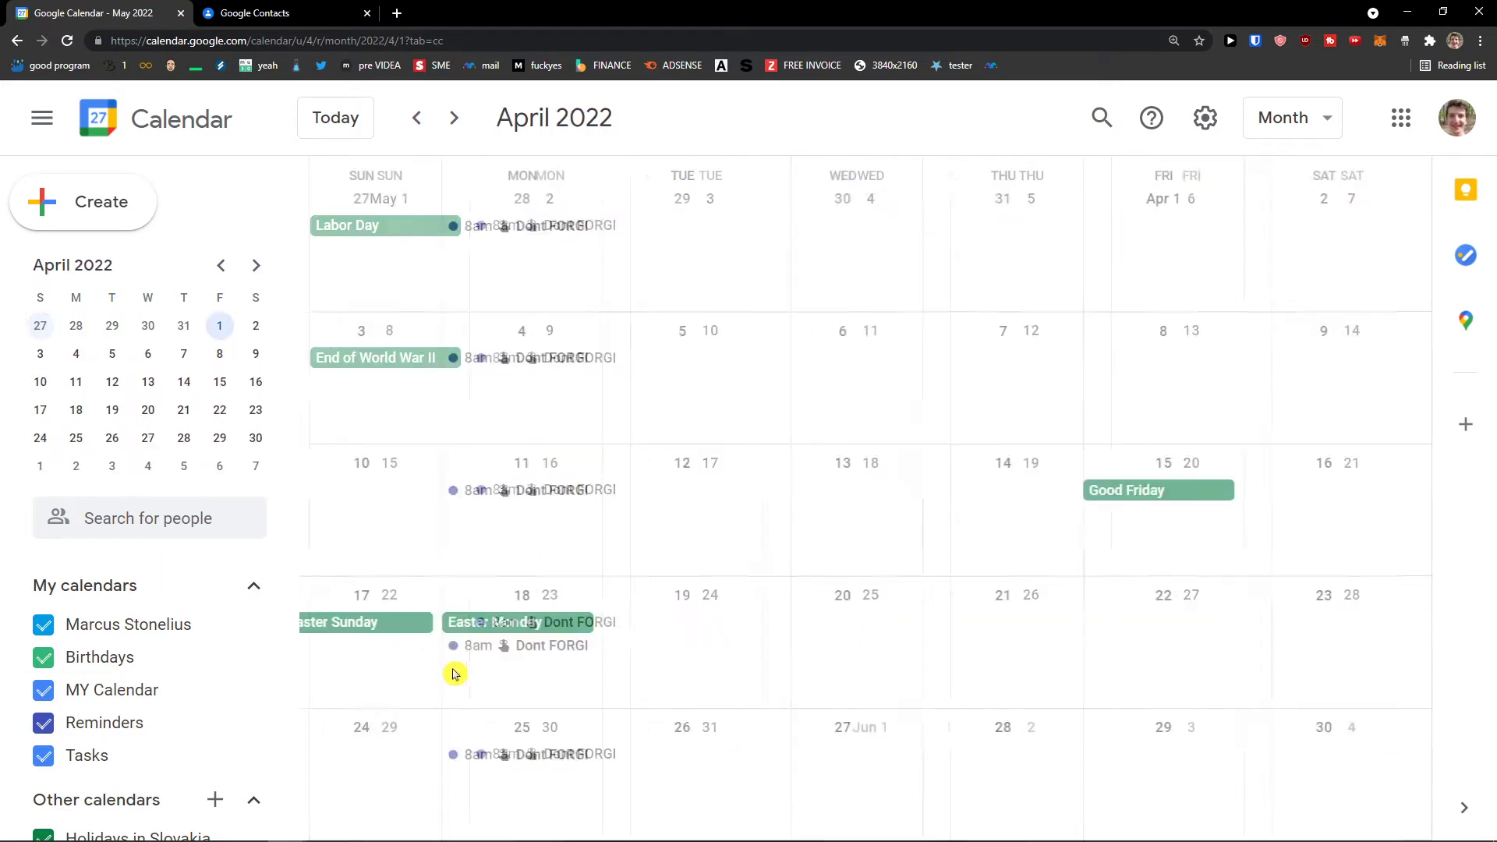
click(42, 692)
click(43, 692)
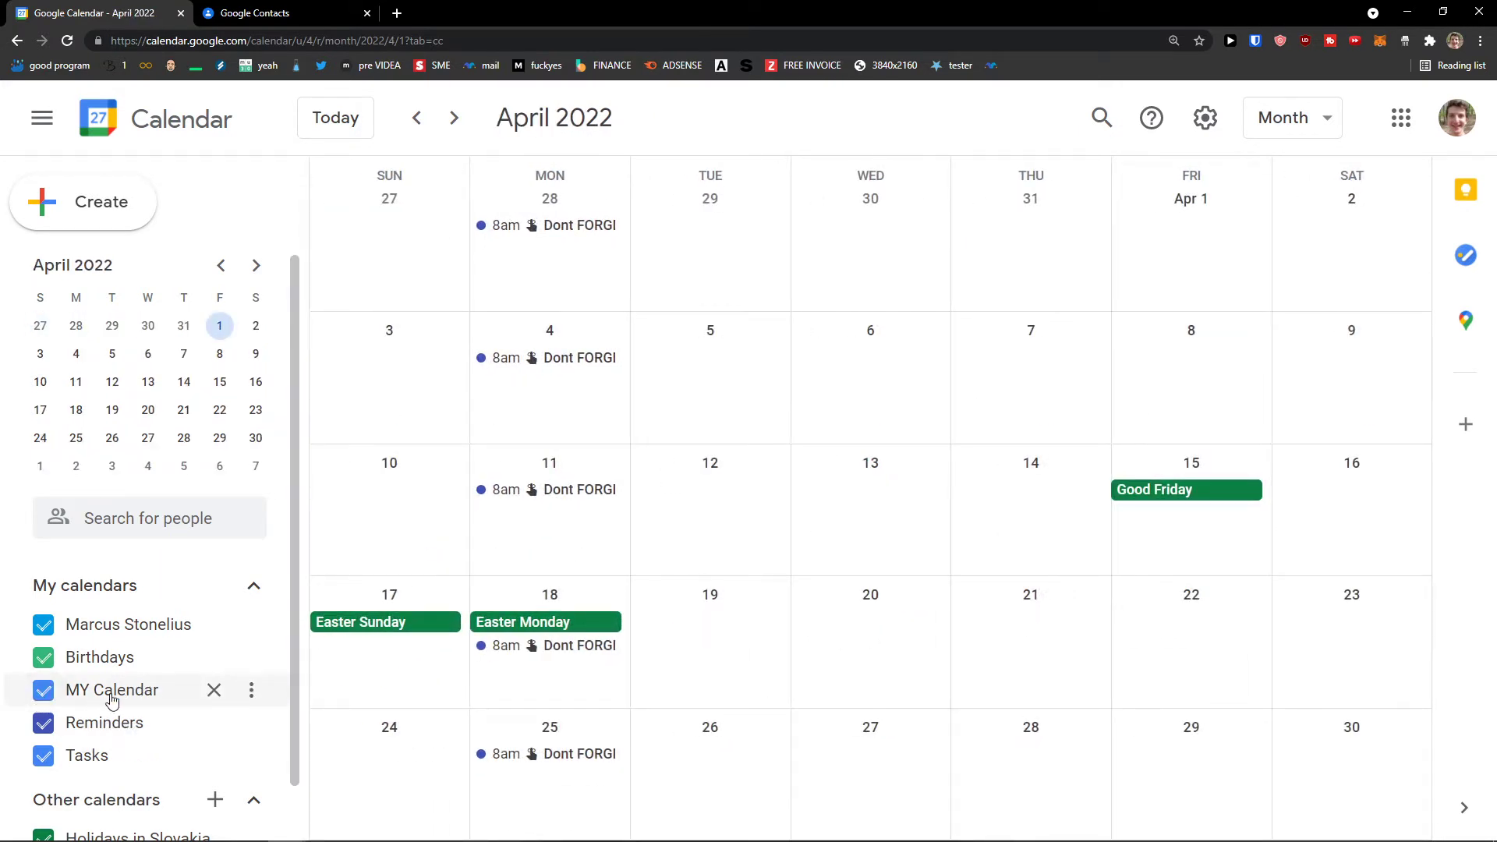
Start a new event on May 17, 2022, and discard it
scroll(640, 585, down, 1)
click(685, 527)
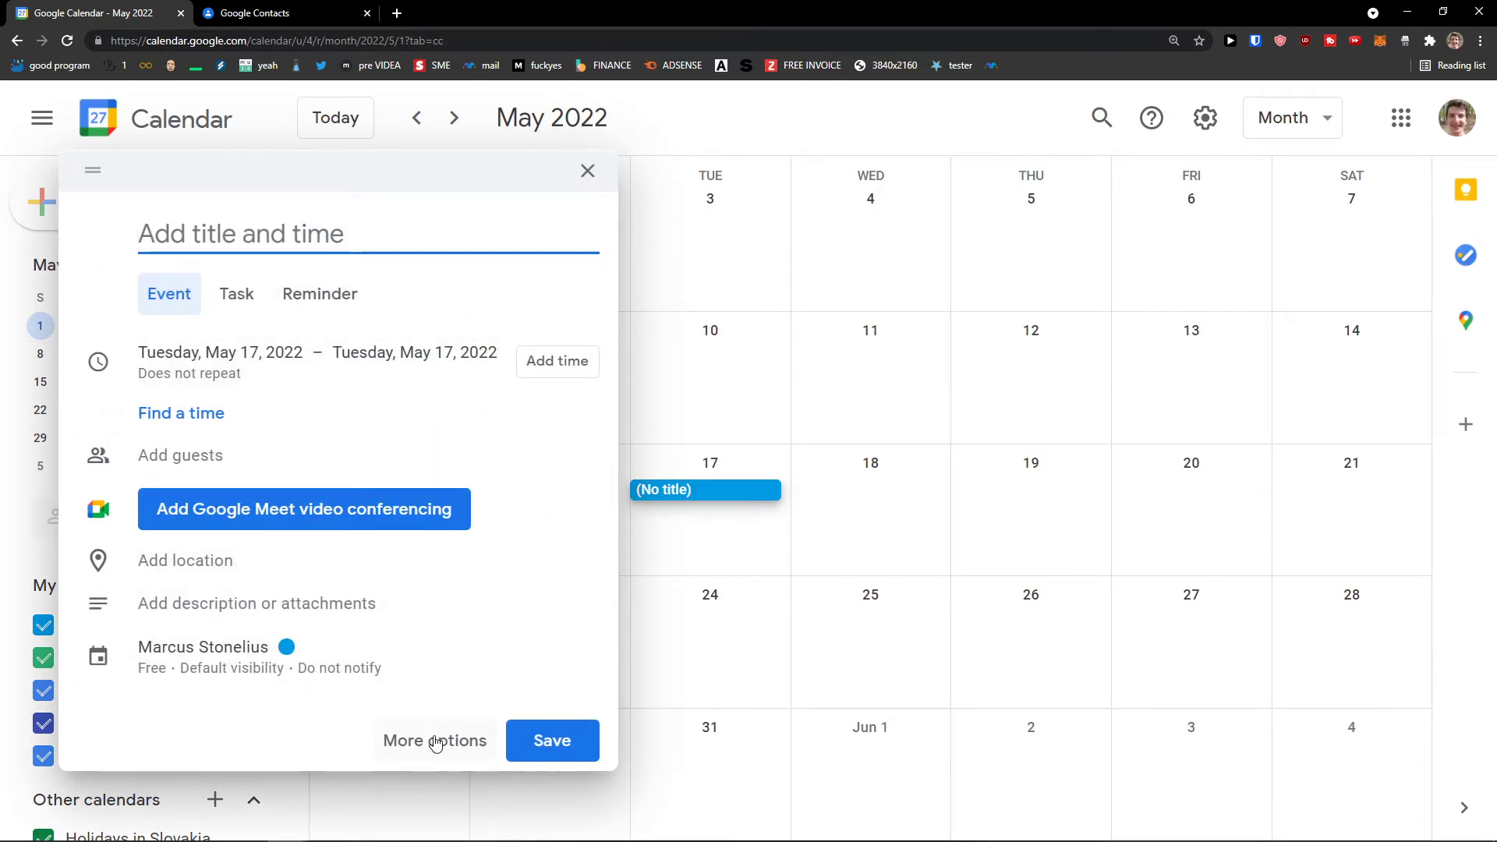
click(591, 172)
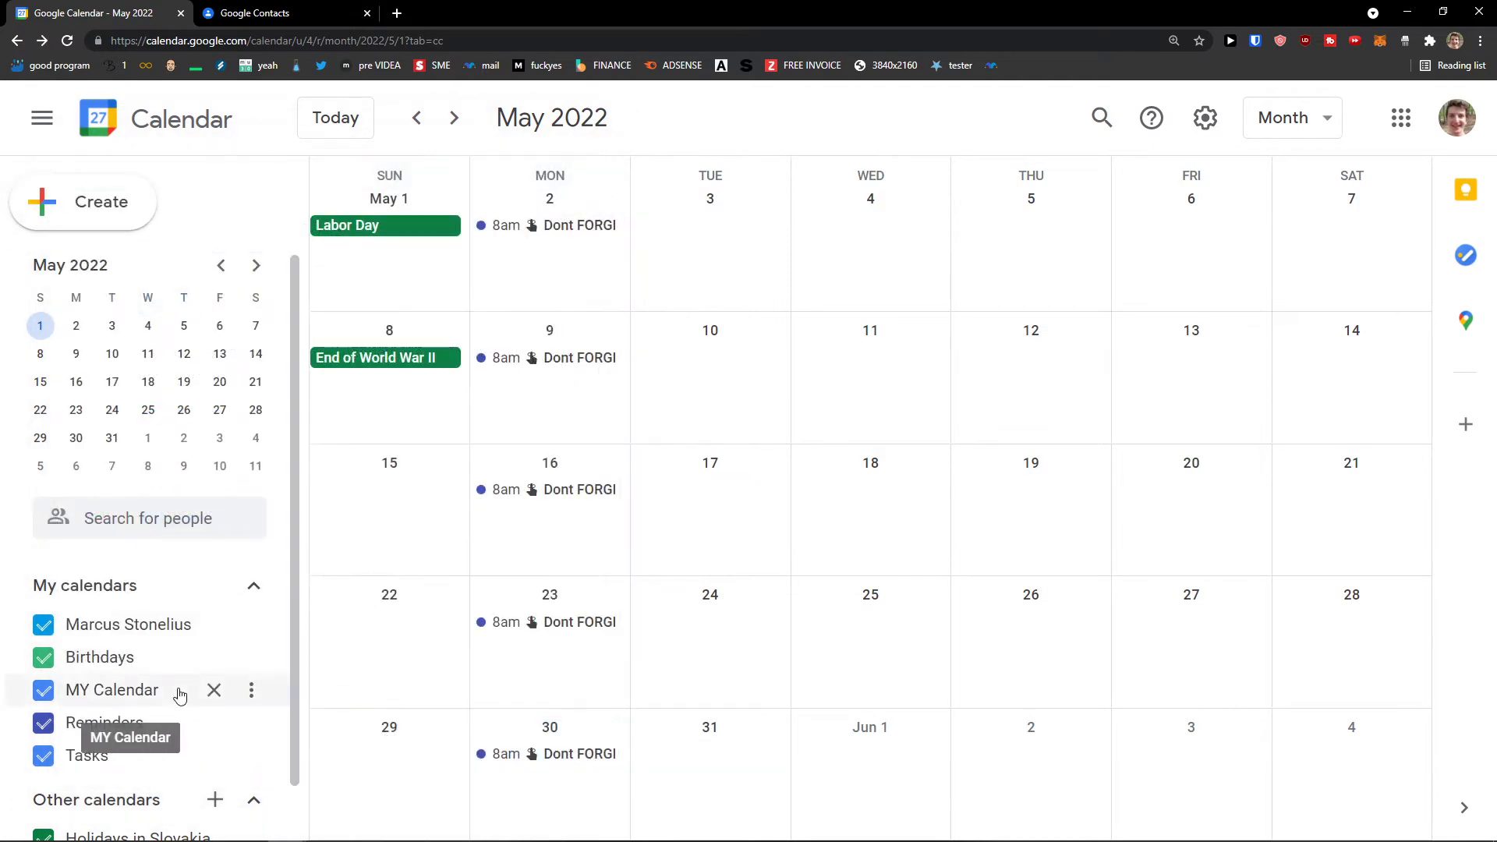
Display only MY Calendar and browse through the neighbouring months, ending on May 2022
click(251, 690)
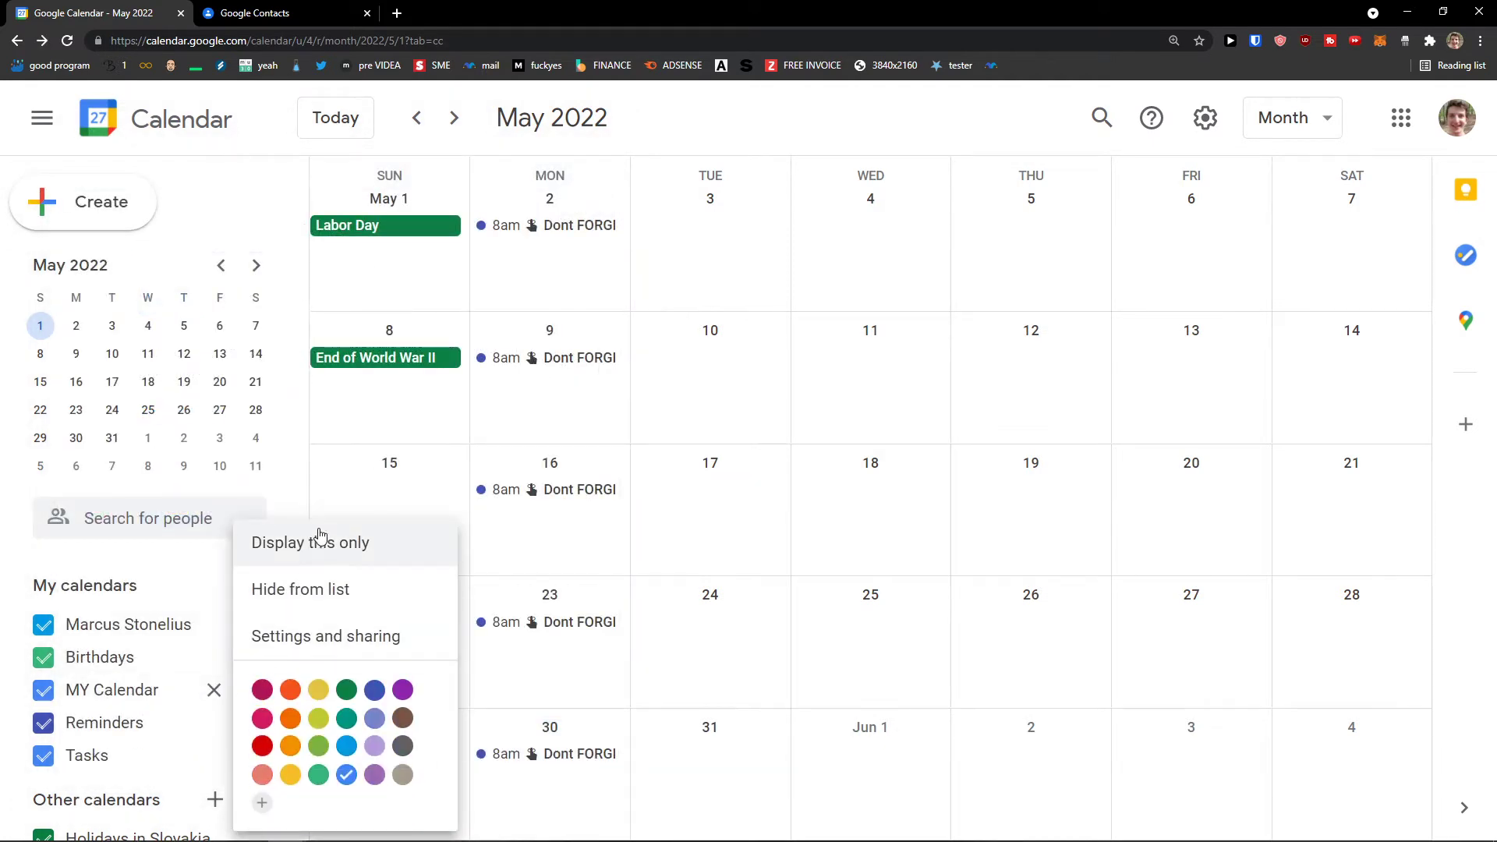
click(323, 562)
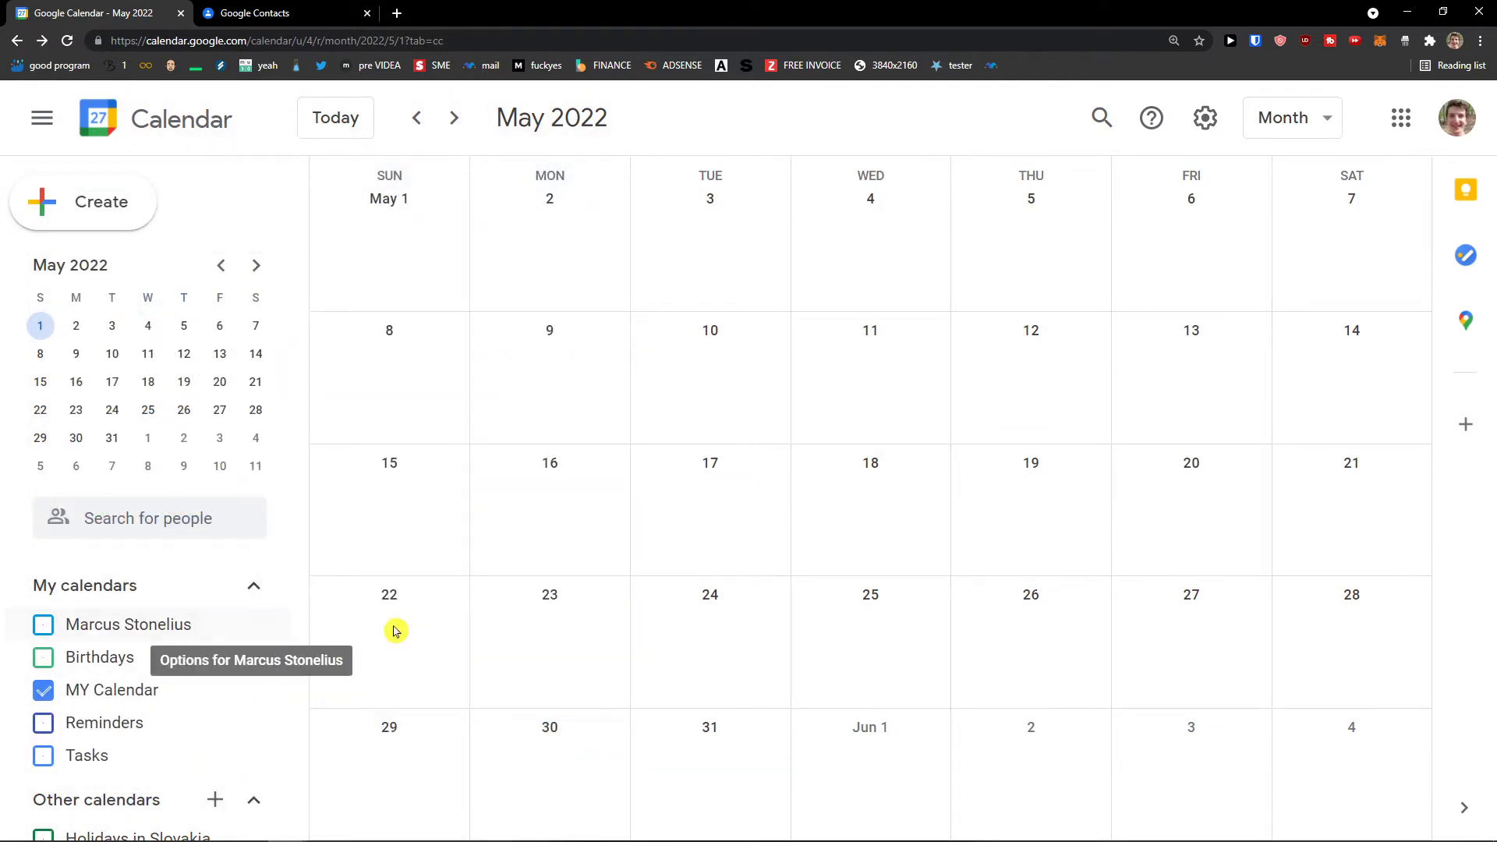
key(k)
key(k)
key(j)
key(j)
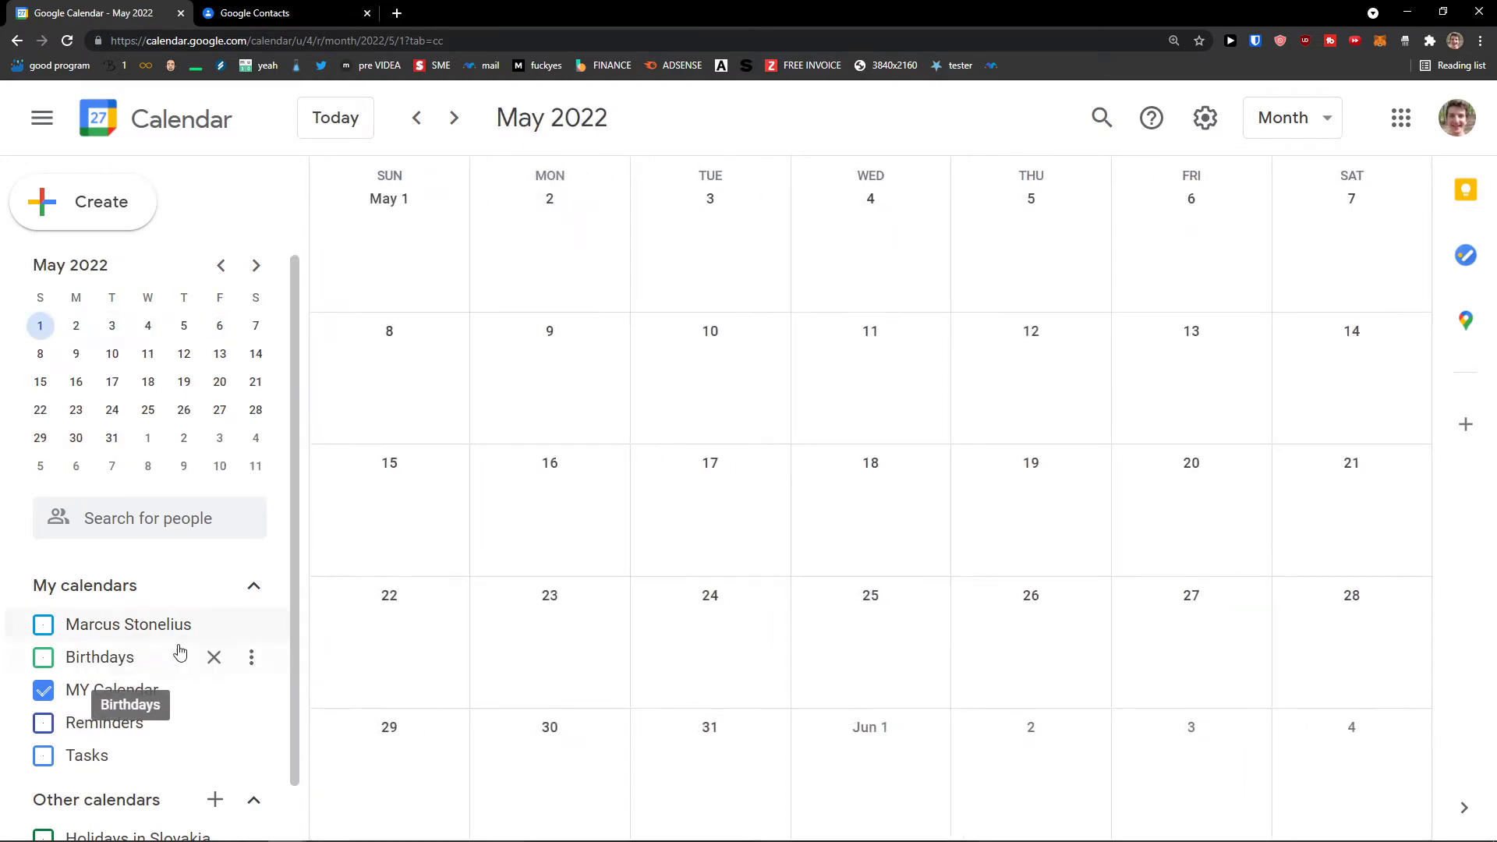
Show the Birthdays, main, Reminders and Tasks calendars again, and hide MY Calendar
click(44, 658)
click(43, 625)
click(44, 723)
click(44, 756)
click(43, 691)
click(44, 691)
click(44, 691)
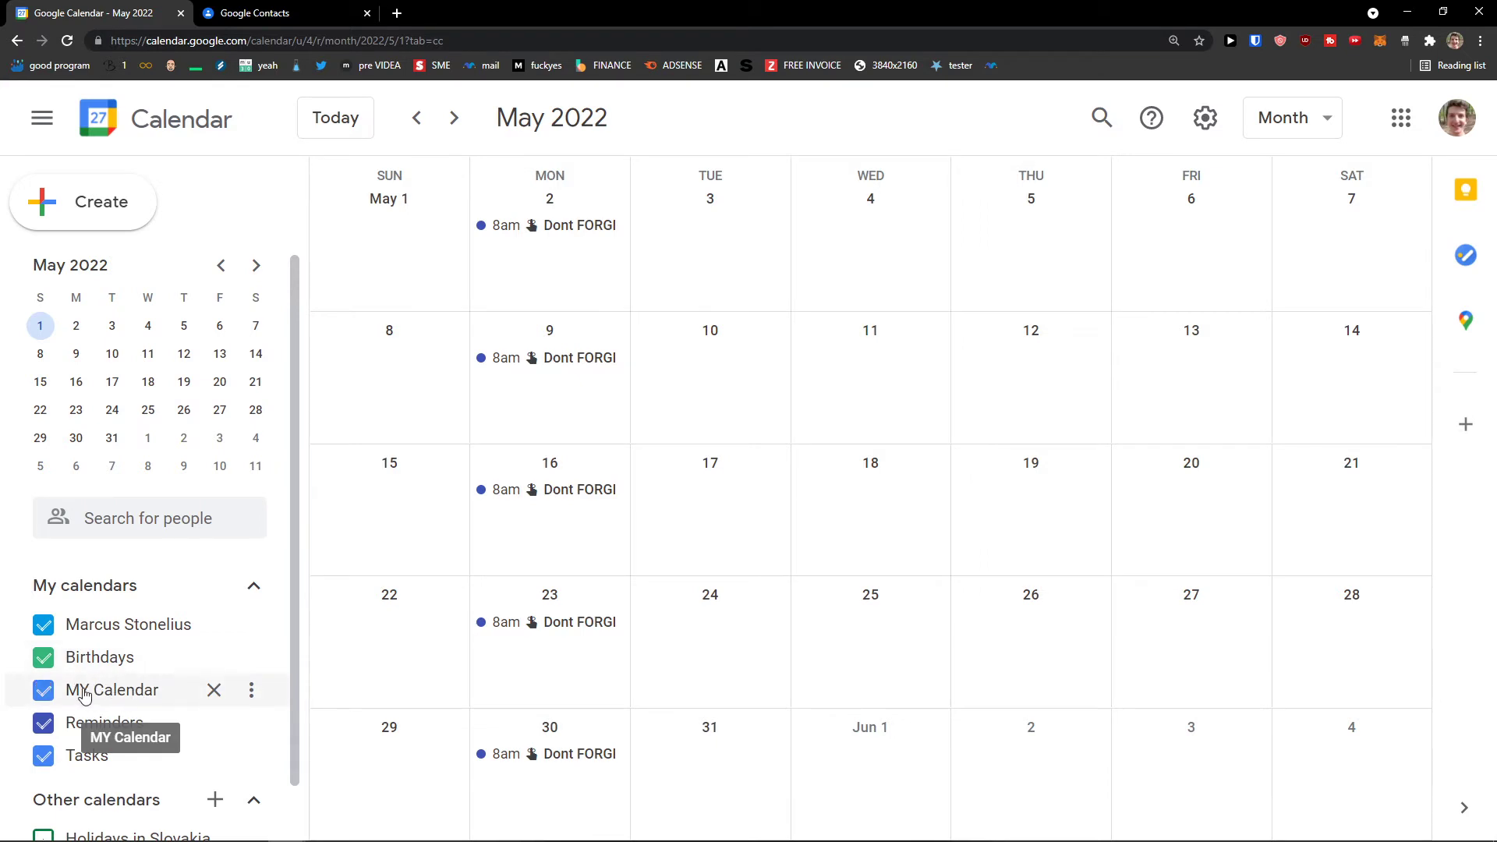
click(84, 694)
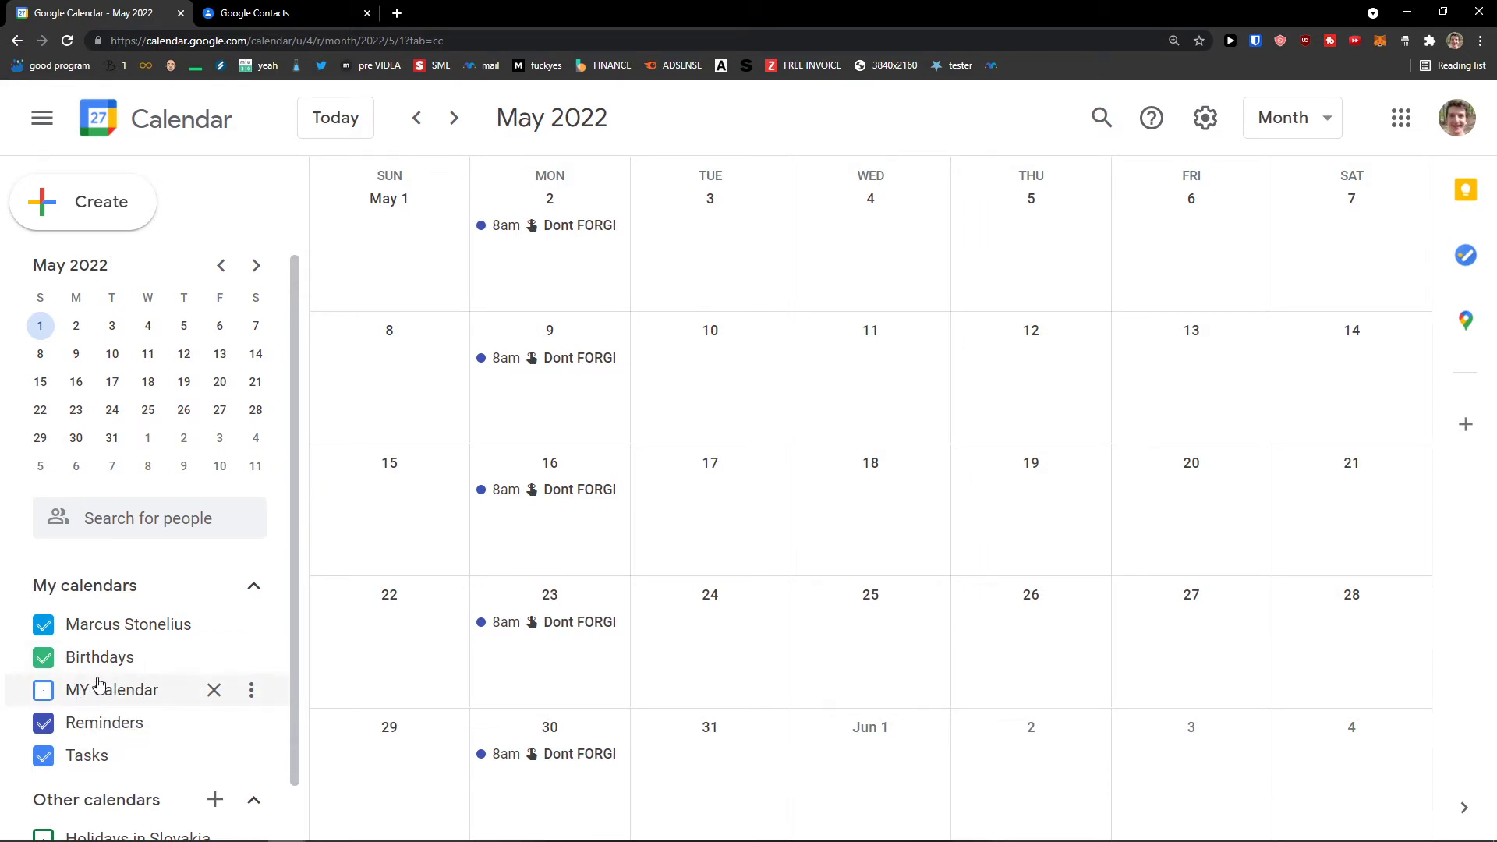